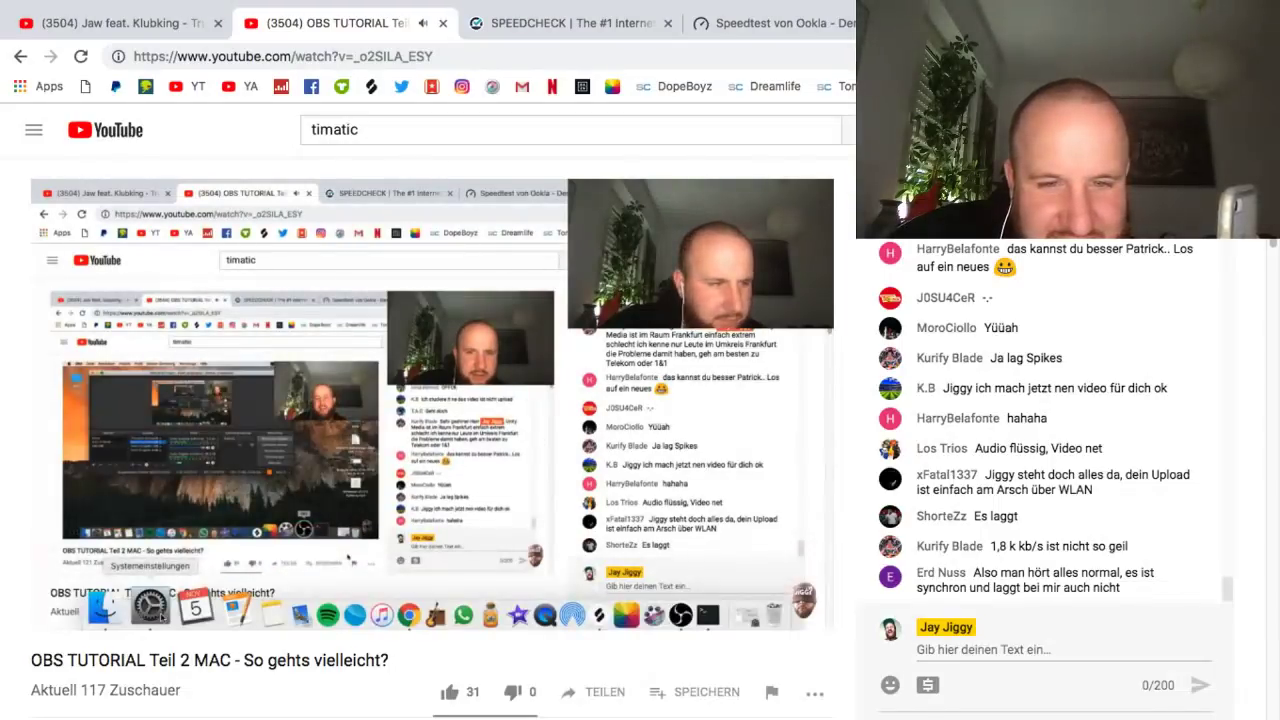
- Switch to OBS and set the volume of Audio Ausgabe Aufnahme and Desktop Audio to 200 % in the advanced audio properties
mouse_move(645, 680)
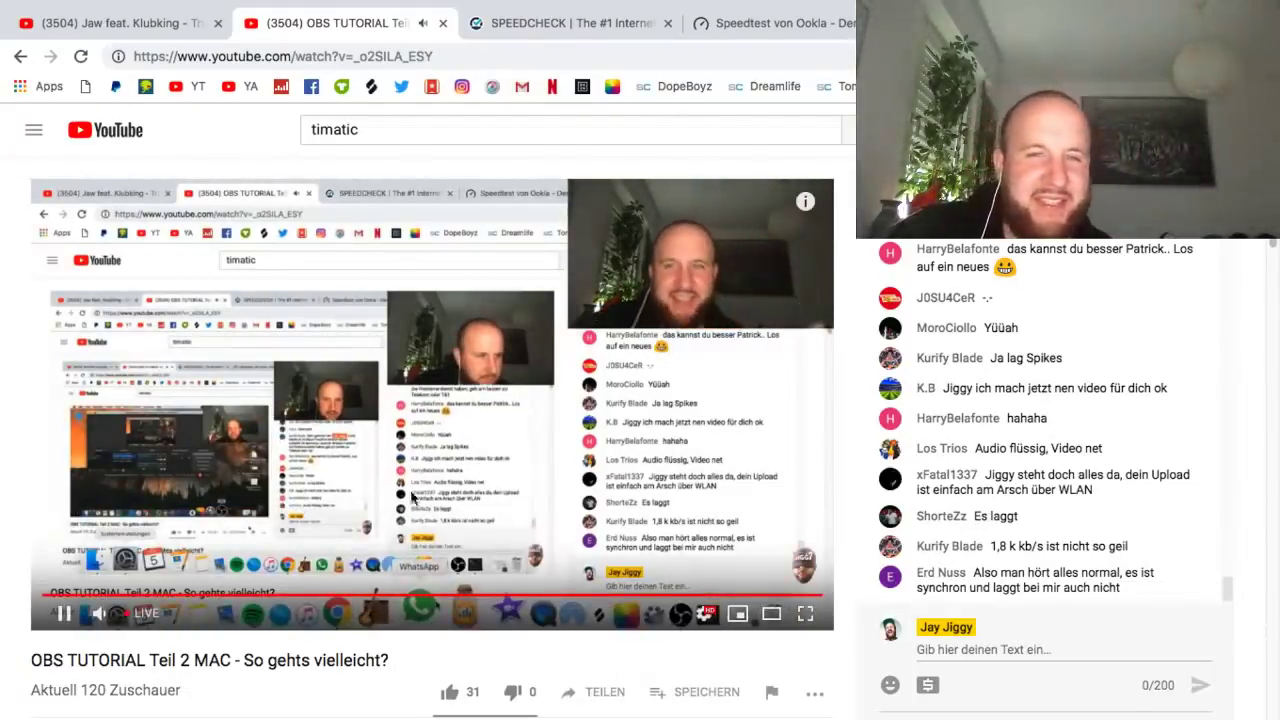
mouse_move(790, 712)
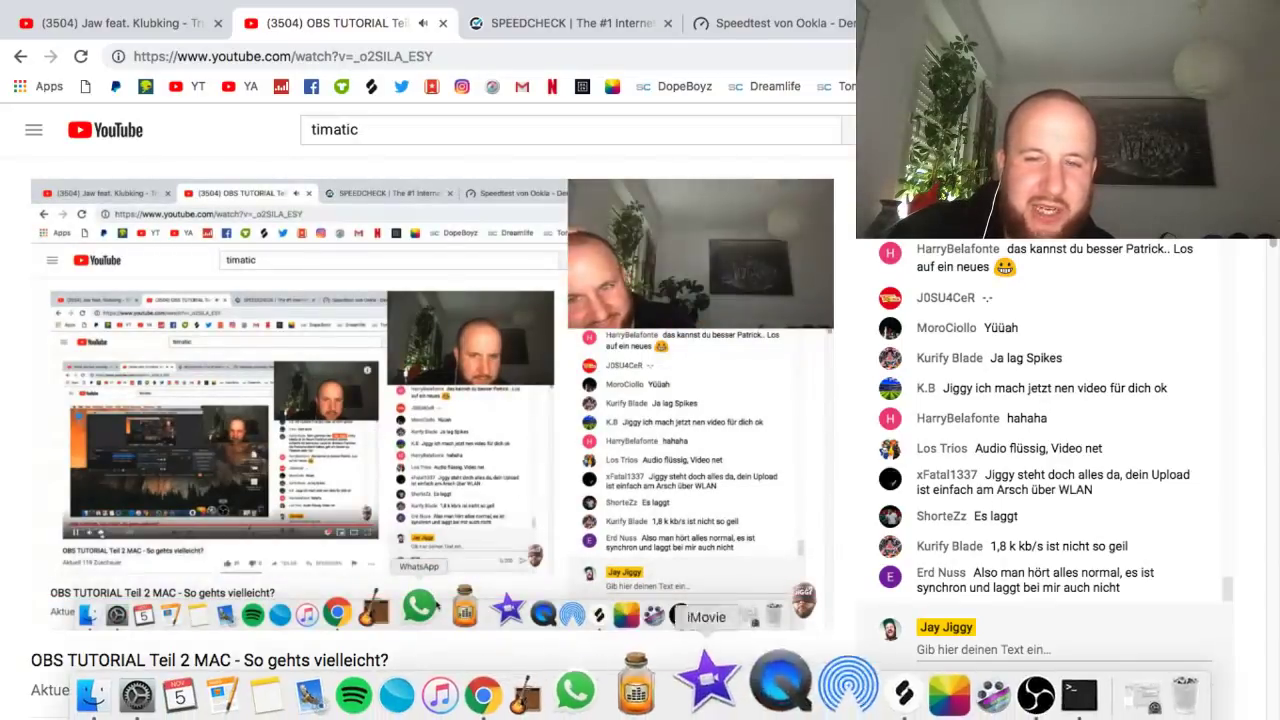
left_click(995, 695)
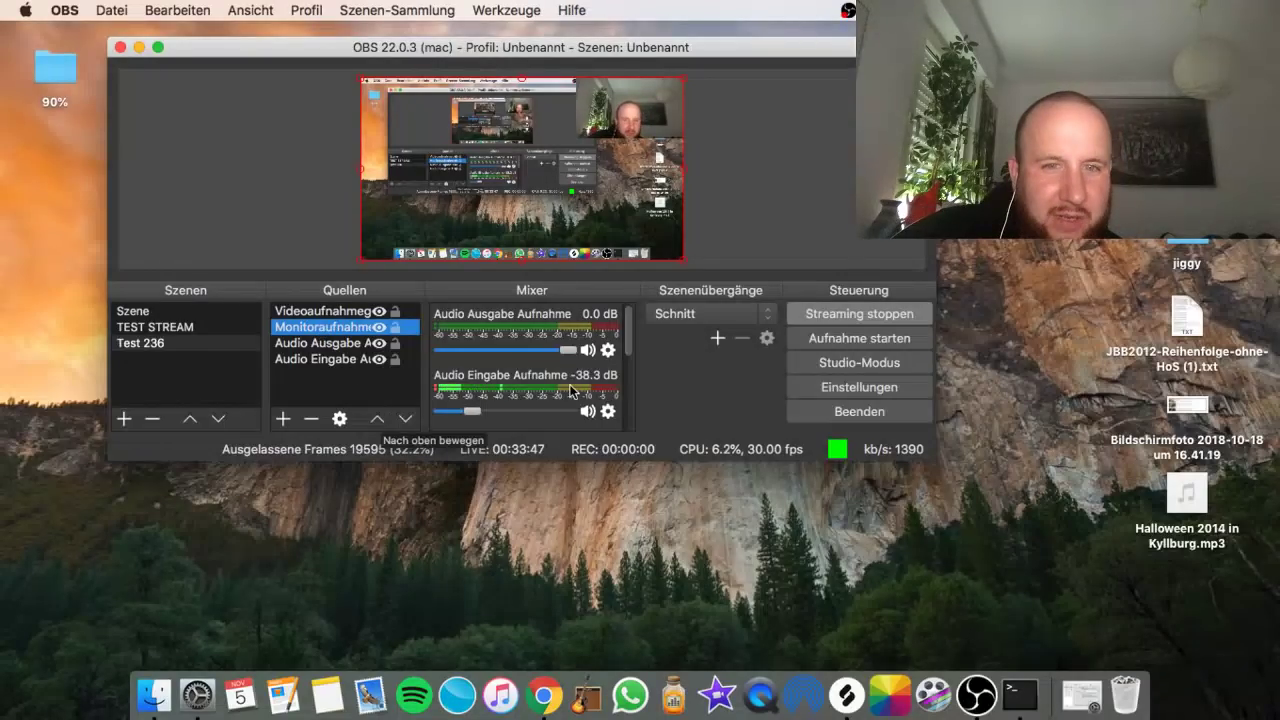
left_click(608, 349)
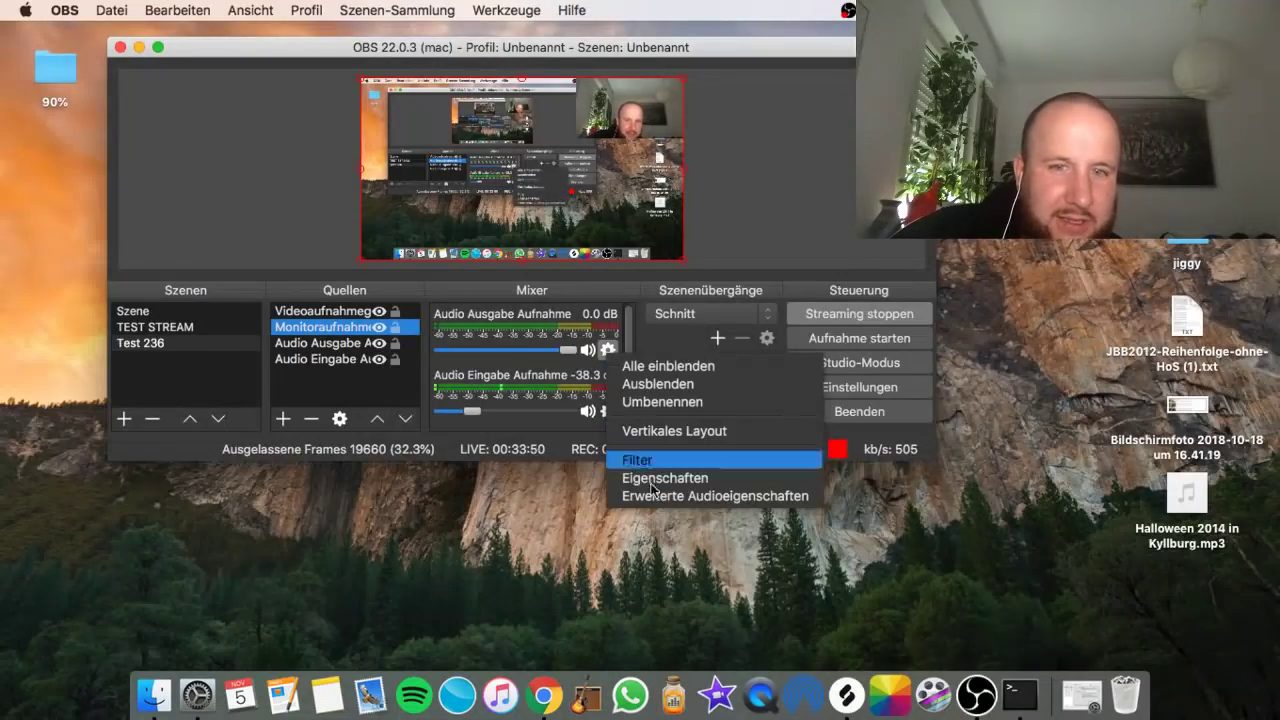
left_click(656, 496)
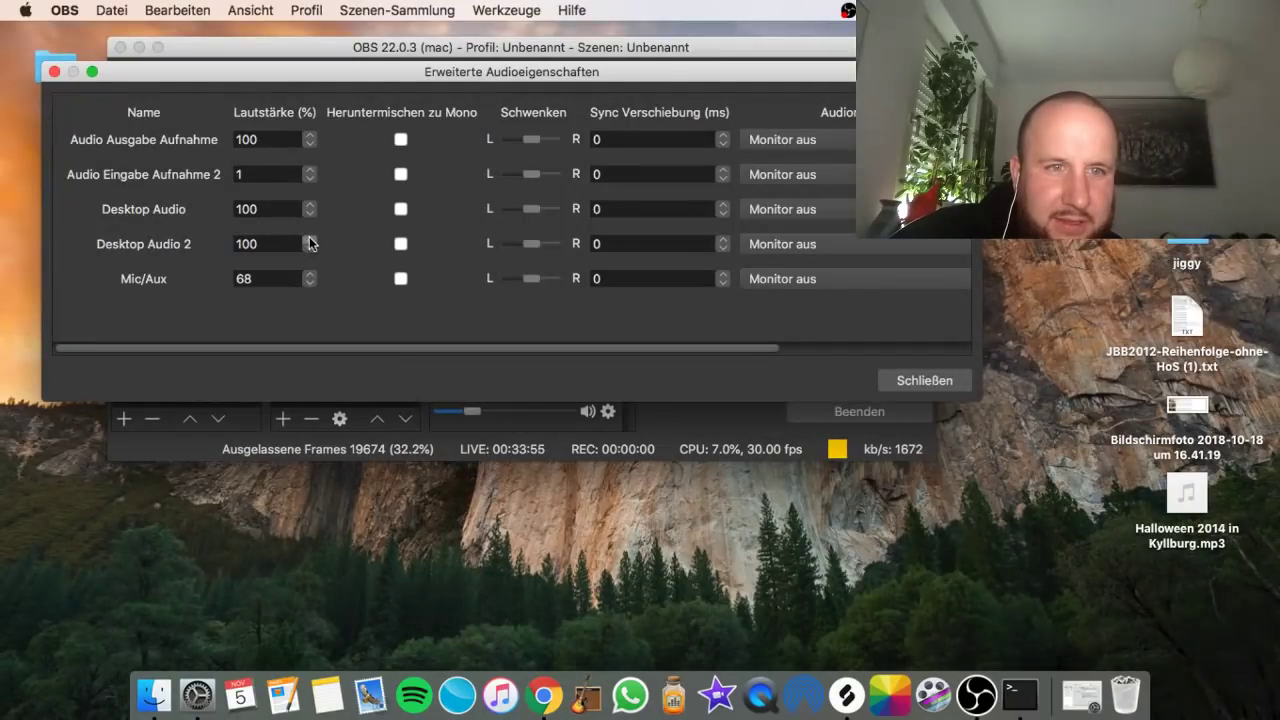
double_click(262, 134)
type("2")
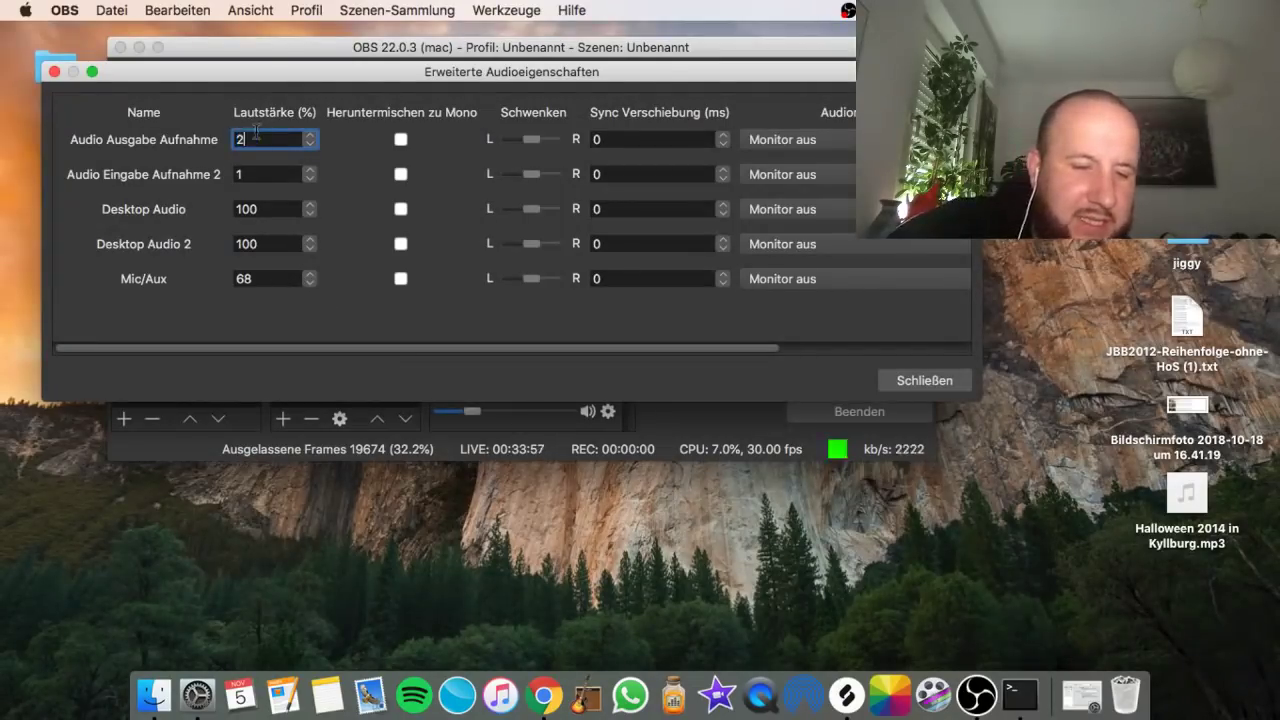
type("00")
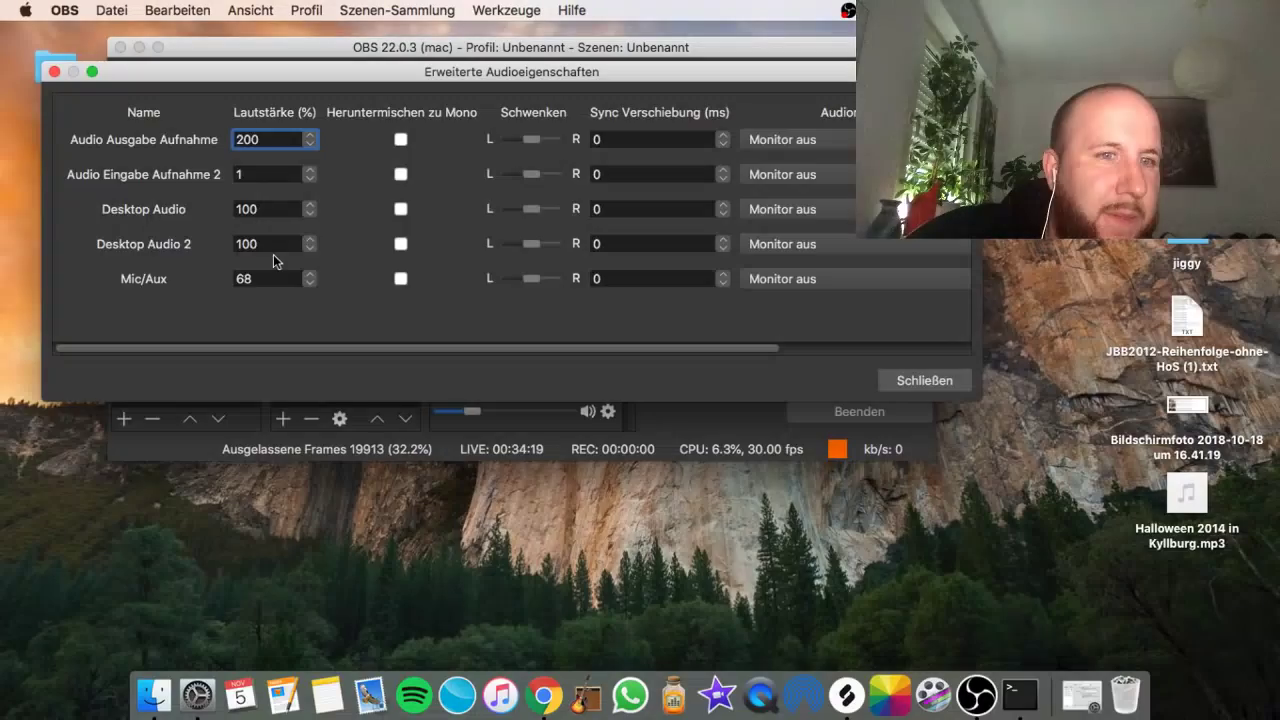
double_click(262, 209)
type("200")
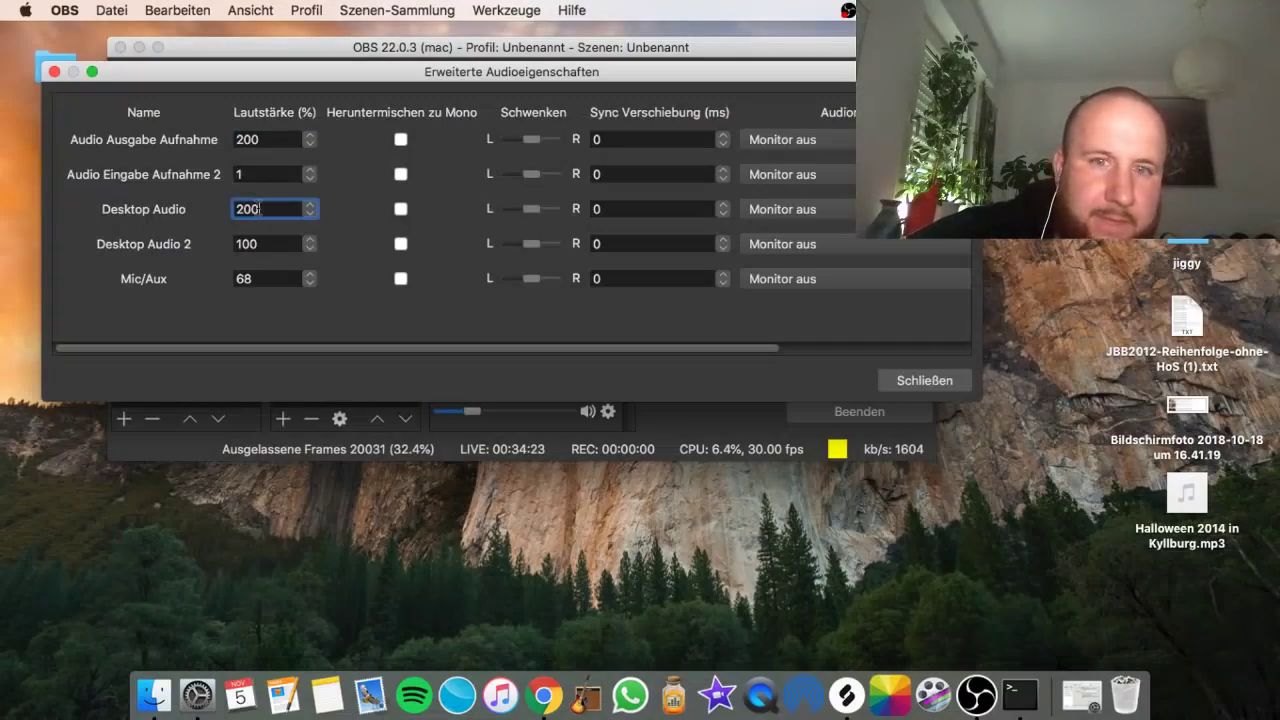
left_click(911, 376)
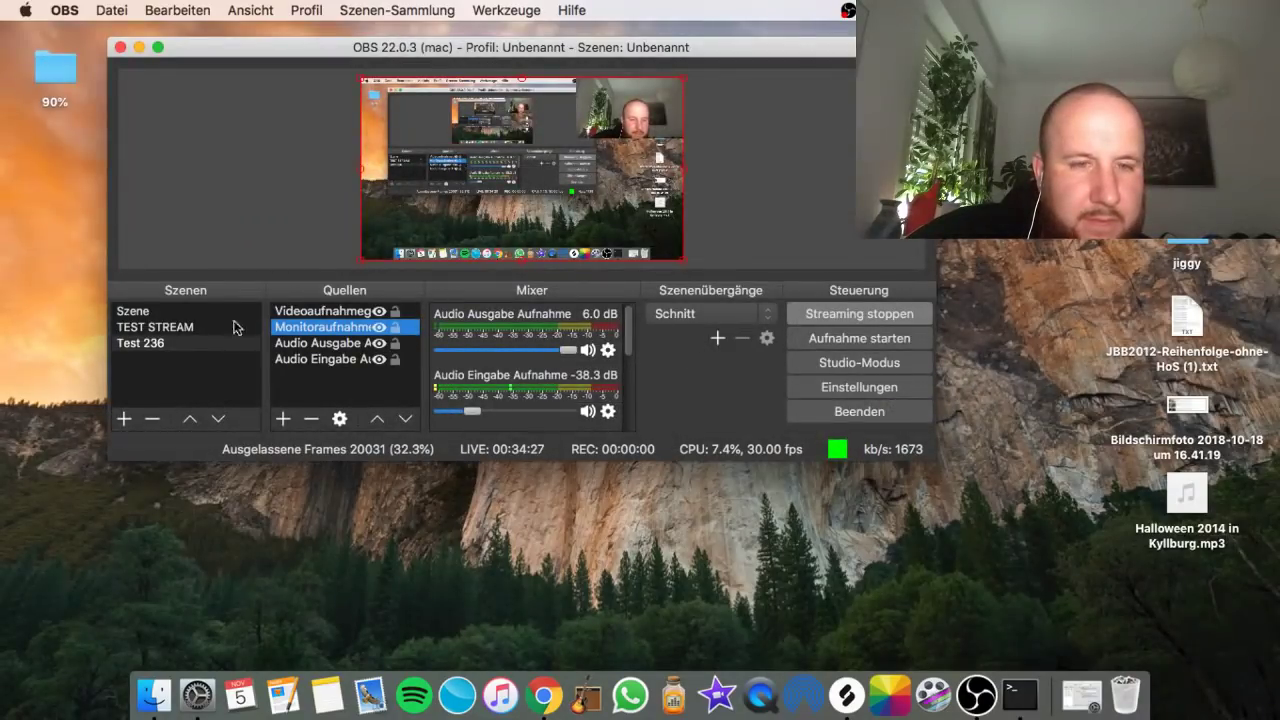
- Inspect the properties of the Monitoraufnahme source and the Audio Ausgabe source, leaving both without changes
left_click(340, 419)
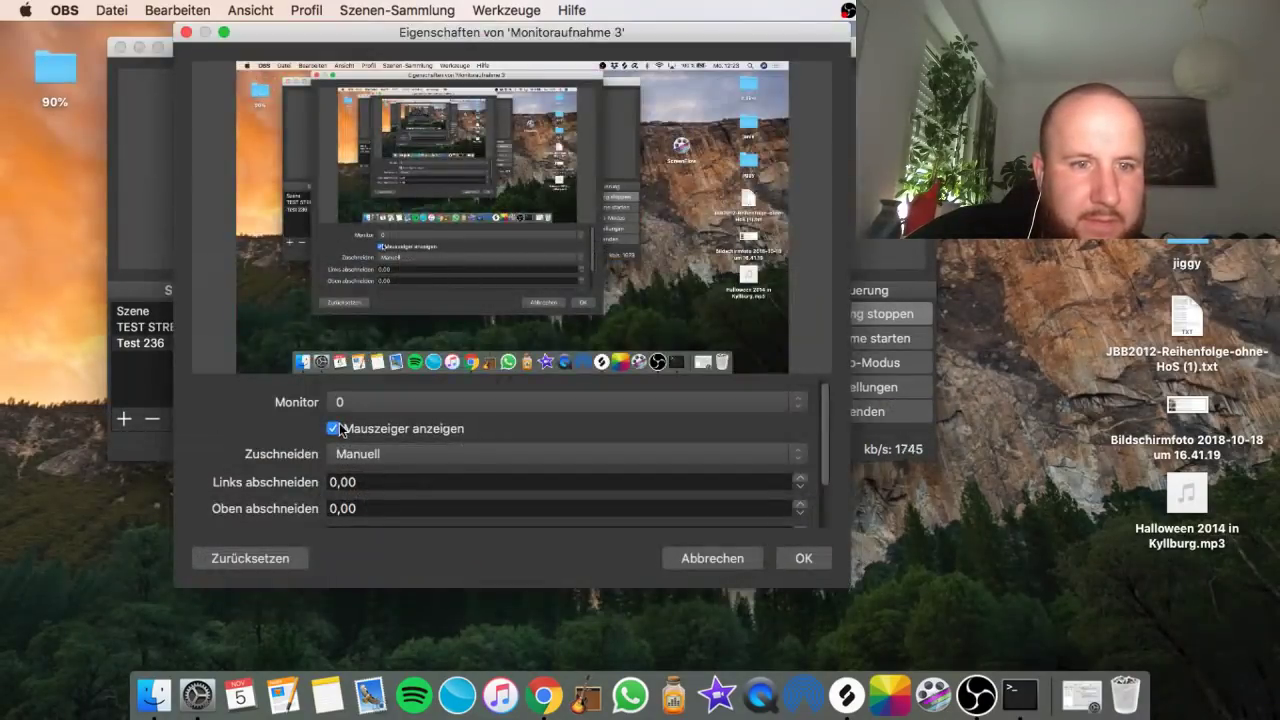
left_click(186, 32)
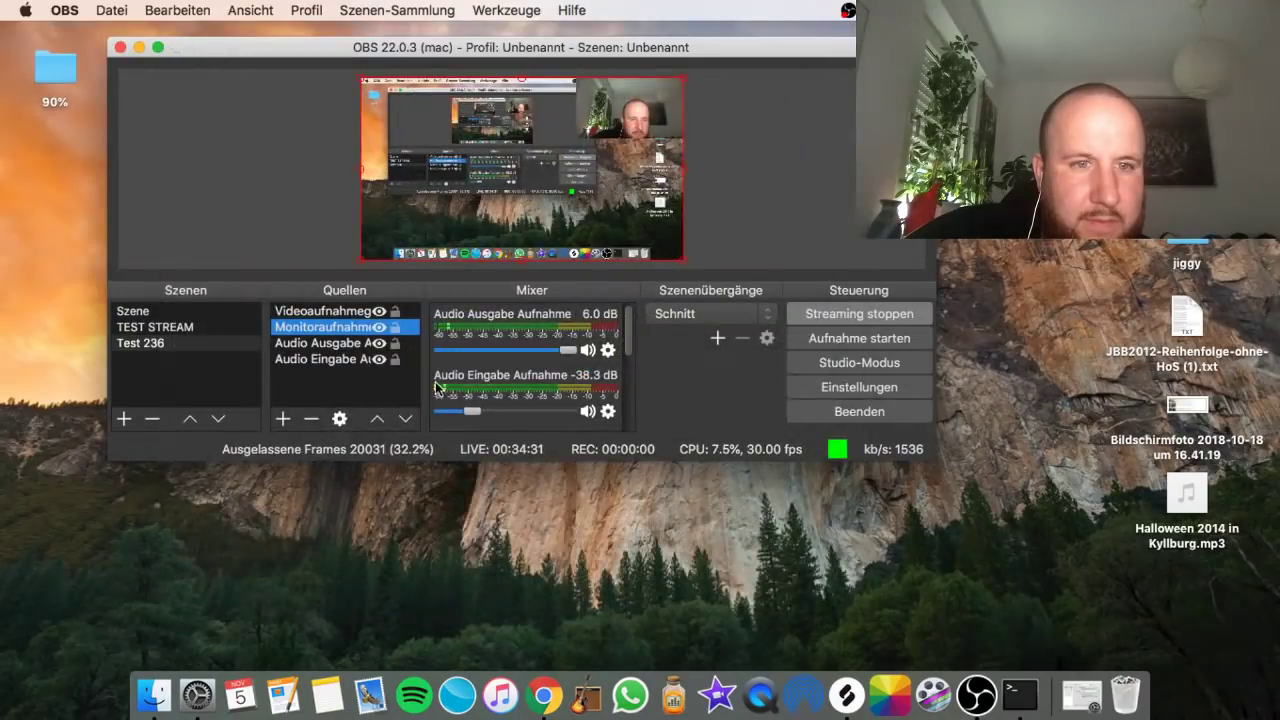
left_click(340, 346)
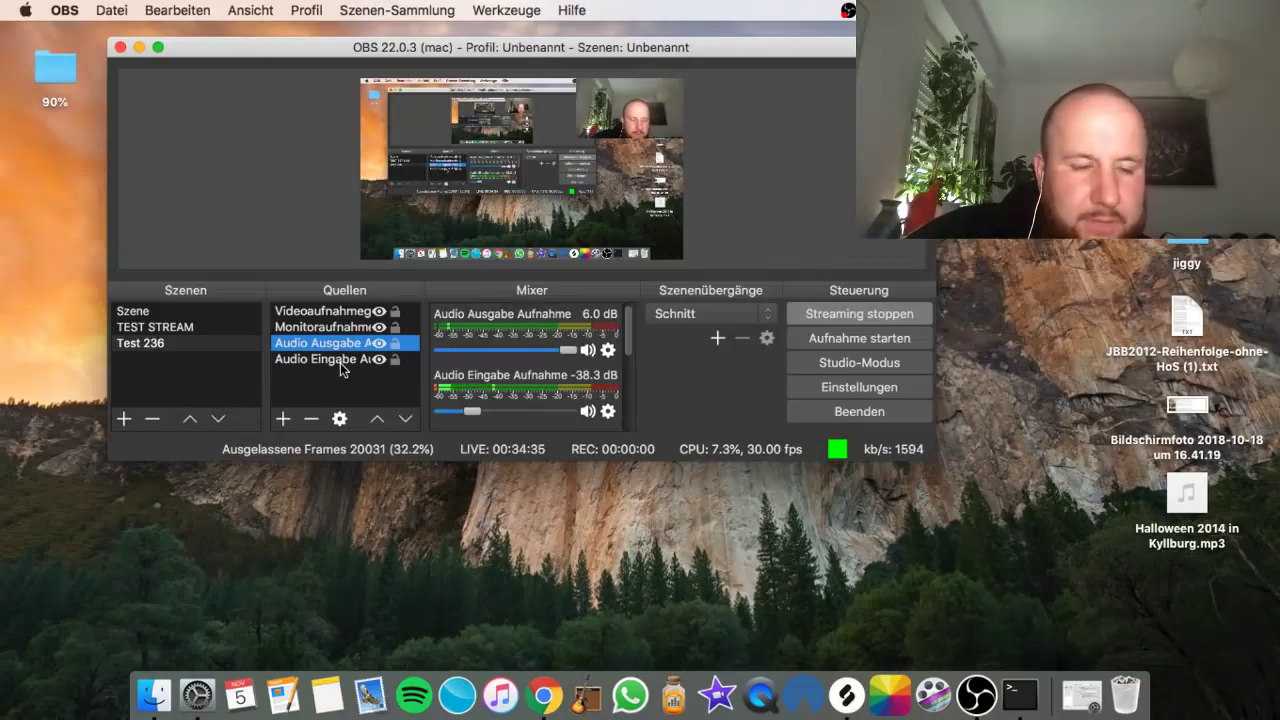
left_click(339, 420)
left_click(185, 32)
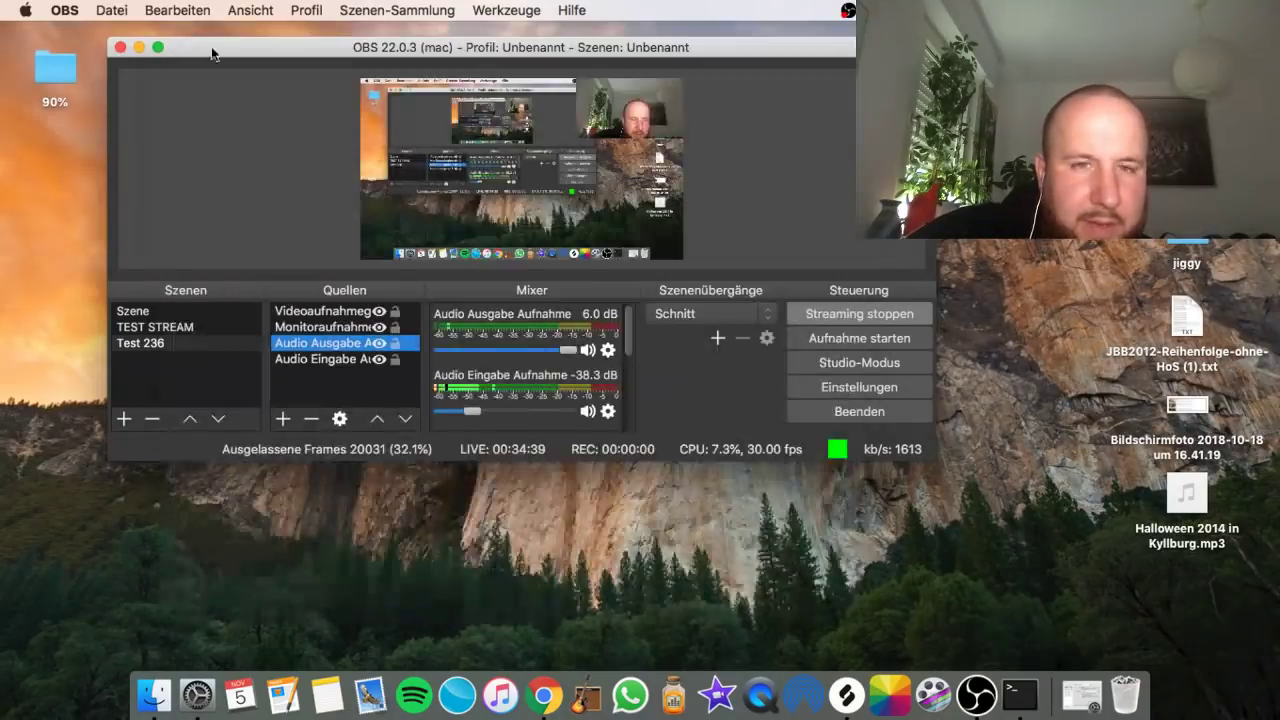
- Set the volume of Desktop Audio 2 to 200 % and Mic/Aux to 75 % in the advanced audio properties
left_click(608, 351)
left_click(686, 498)
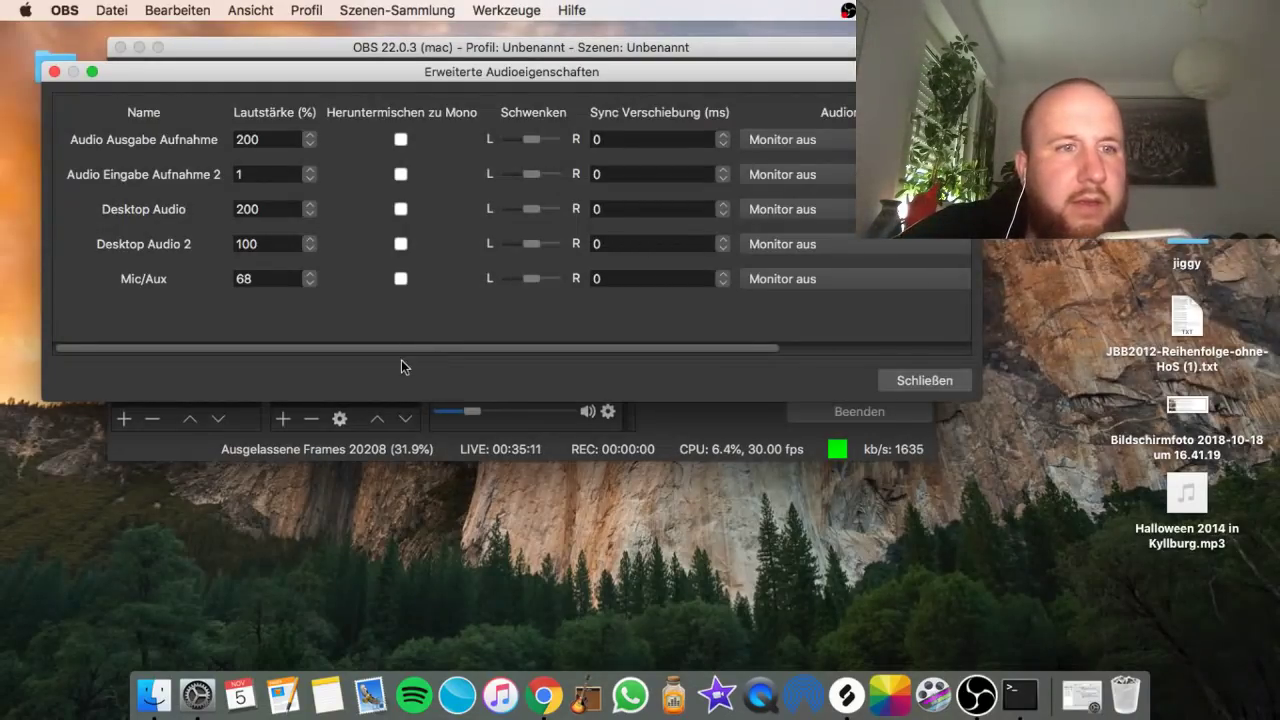
double_click(259, 244)
type("200")
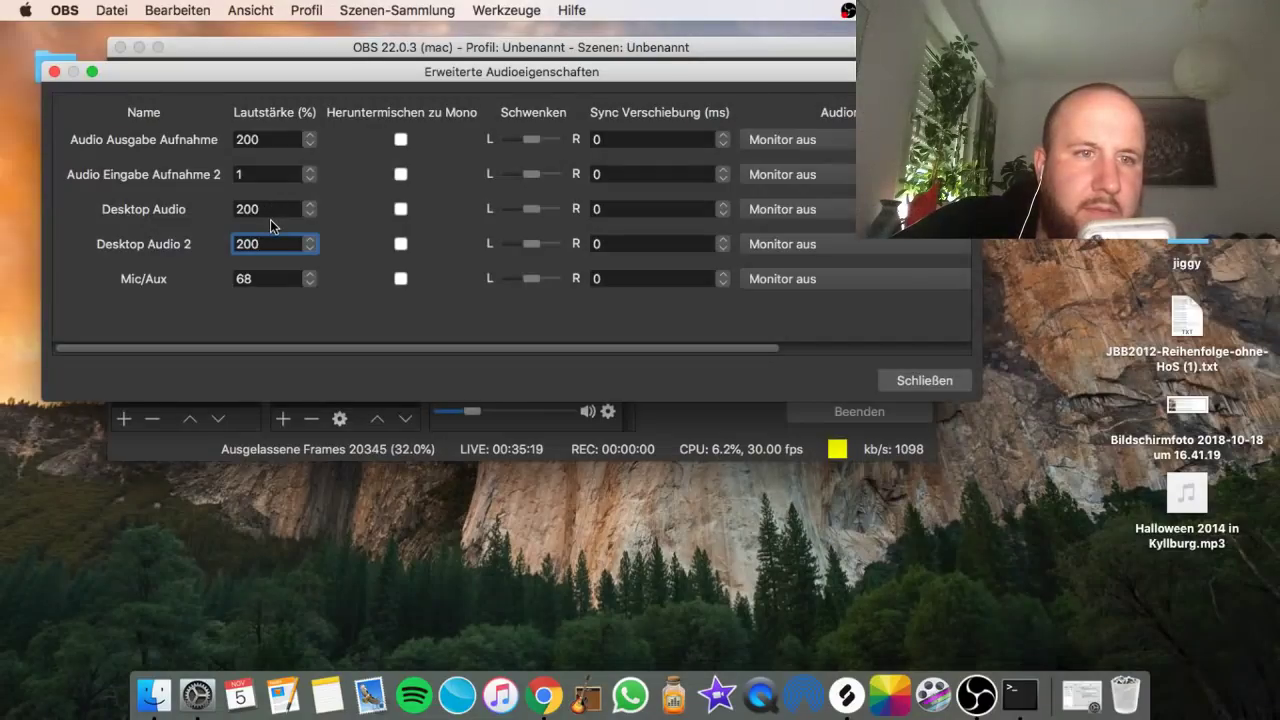
double_click(270, 278)
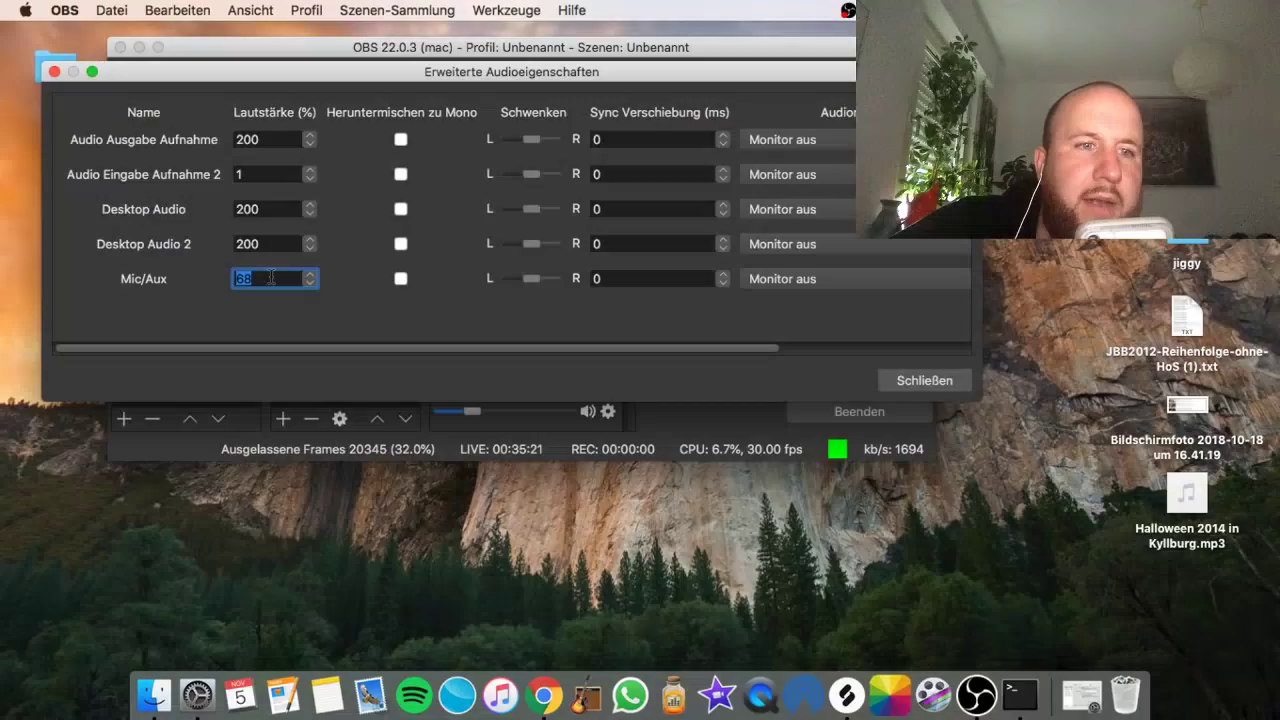
type("75")
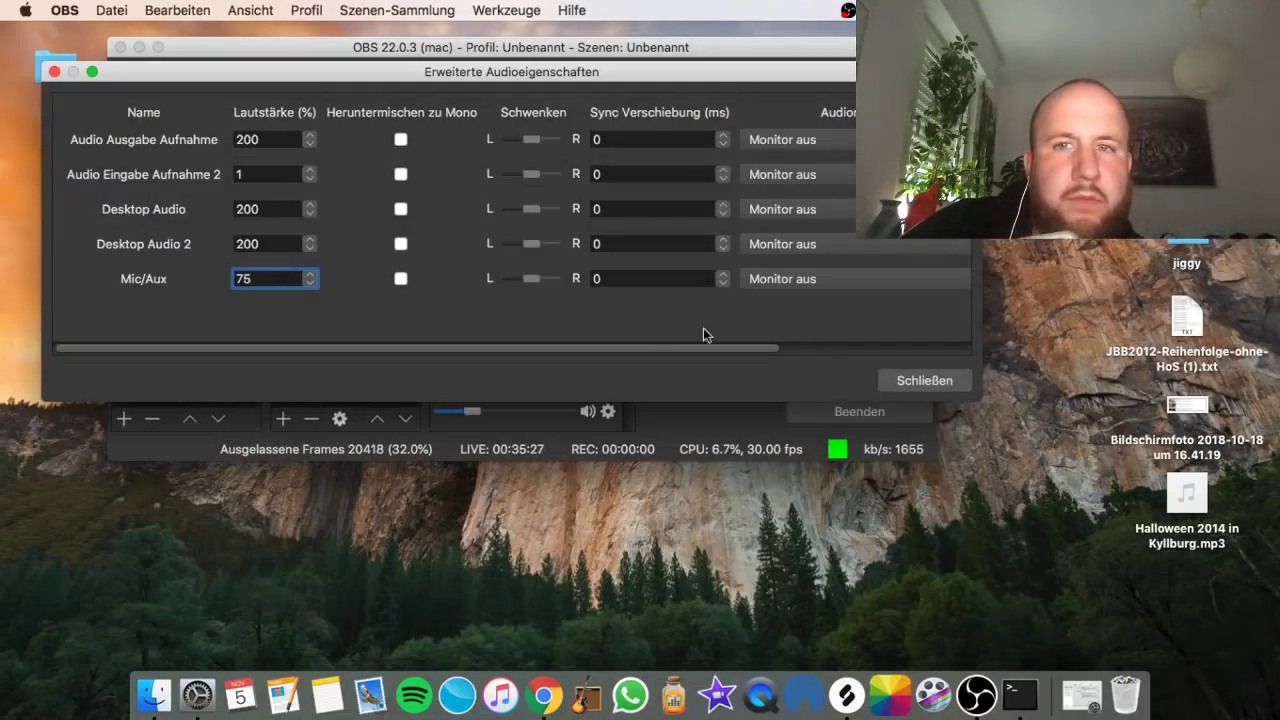
scroll(670, 333, "right", 5)
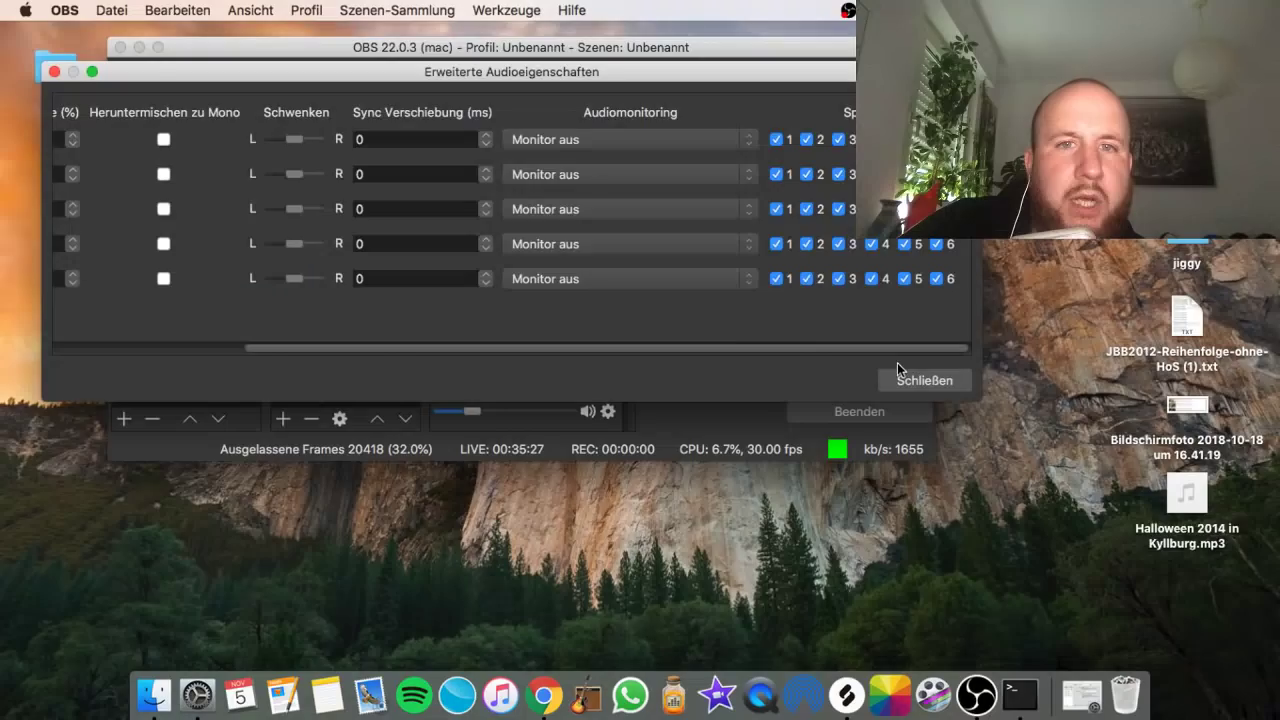
left_click(912, 379)
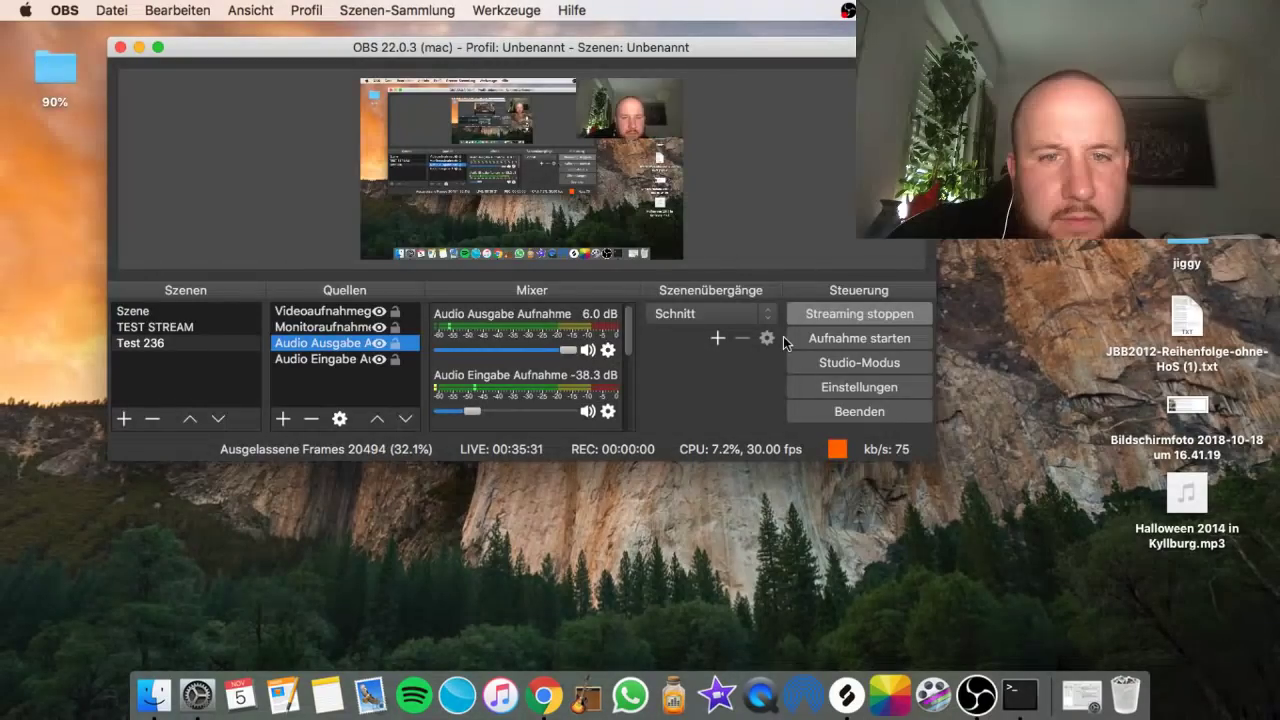
- Switch to Chrome and play the "Jaw feat. Klubking - True Story" video to test the stream's desktop audio
left_click(541, 686)
left_click(120, 22)
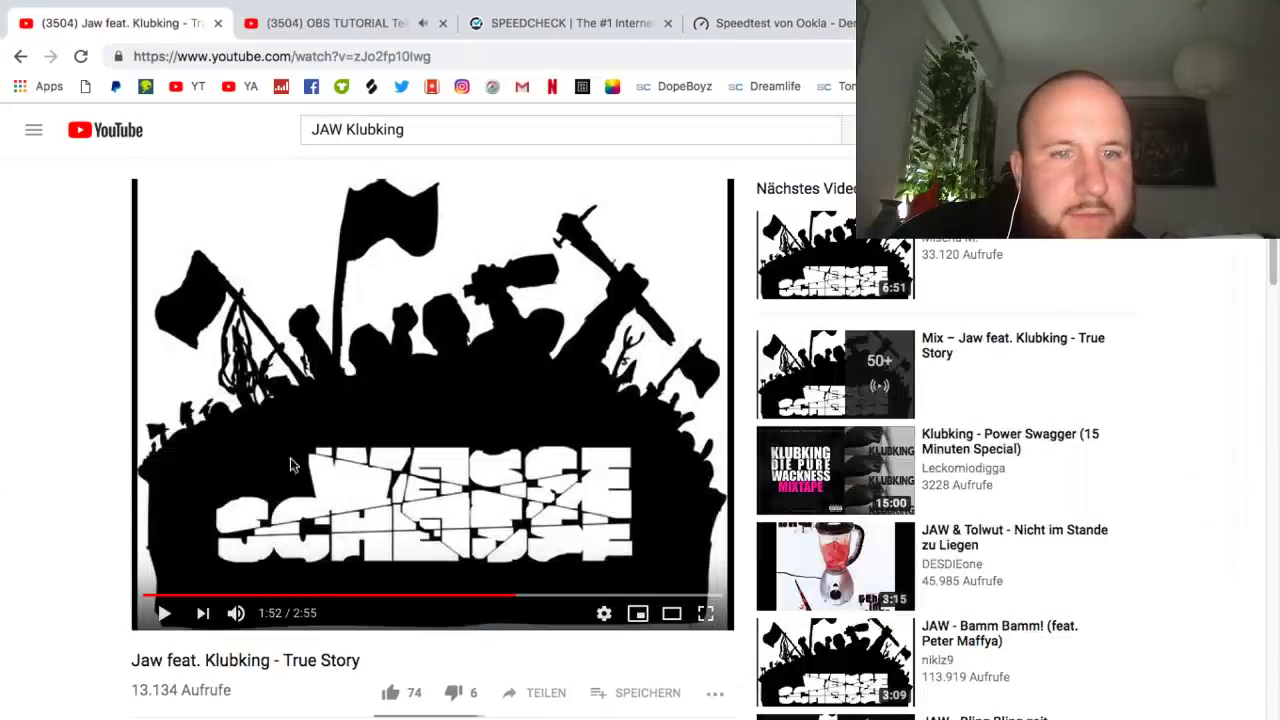
left_click(166, 617)
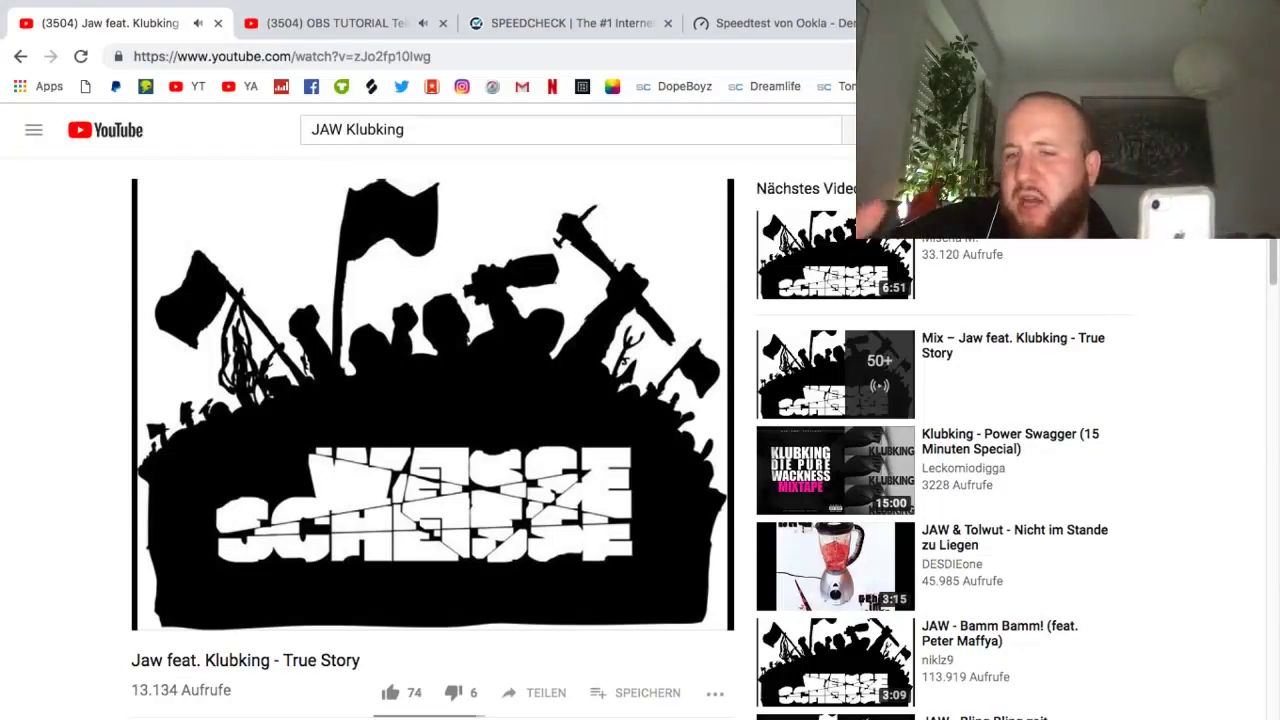
mouse_move(322, 607)
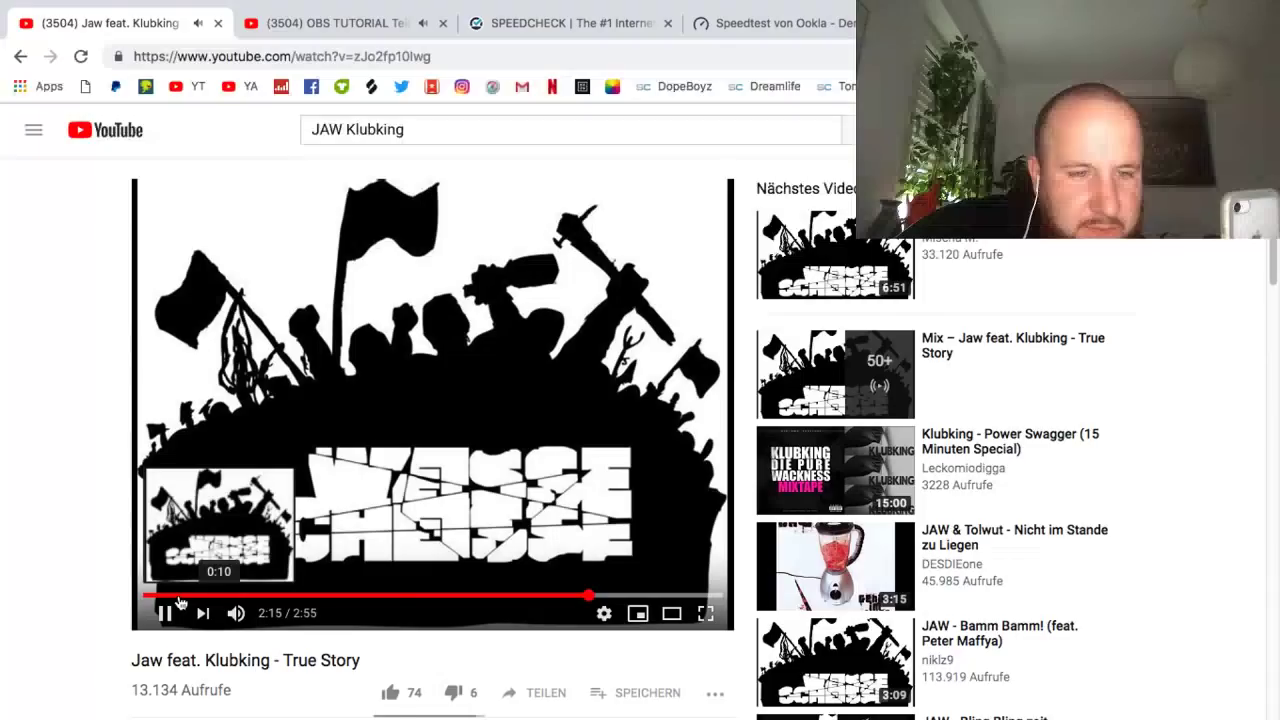
- Pause the "OBS TUTORIAL Teil 2 MAC" live stream and check the player volume of both YouTube videos
left_click(301, 24)
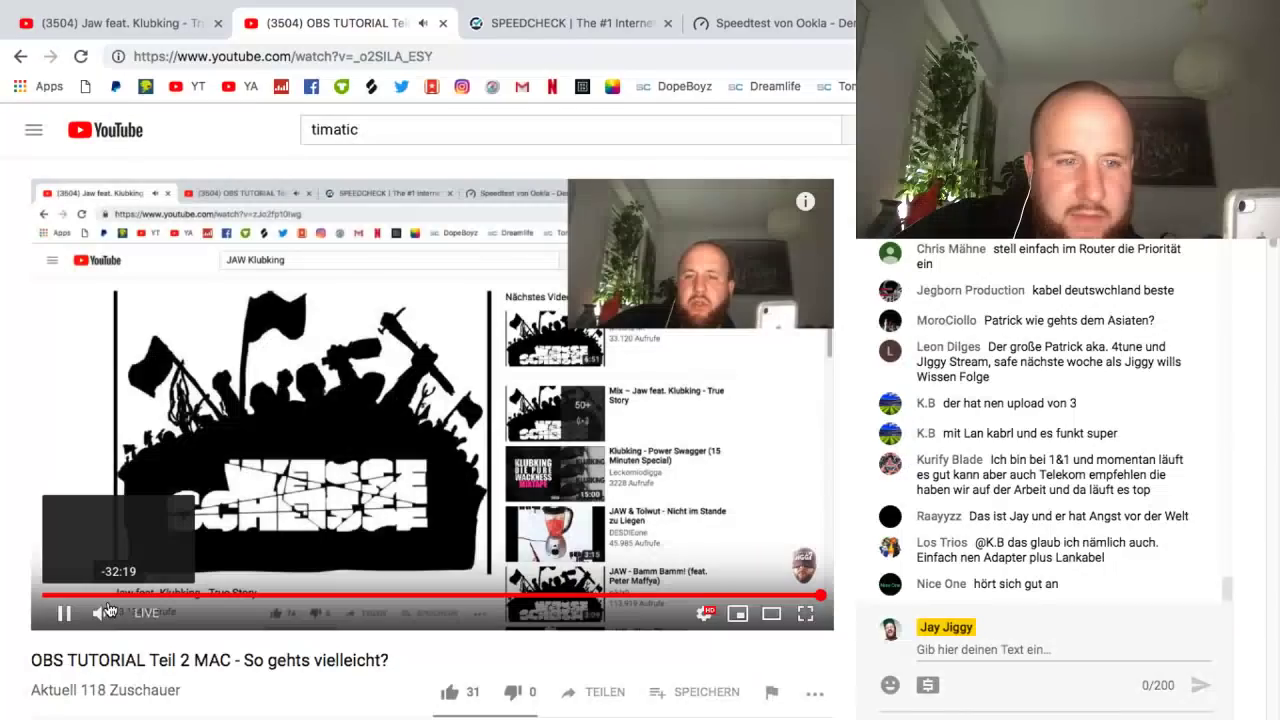
mouse_move(171, 616)
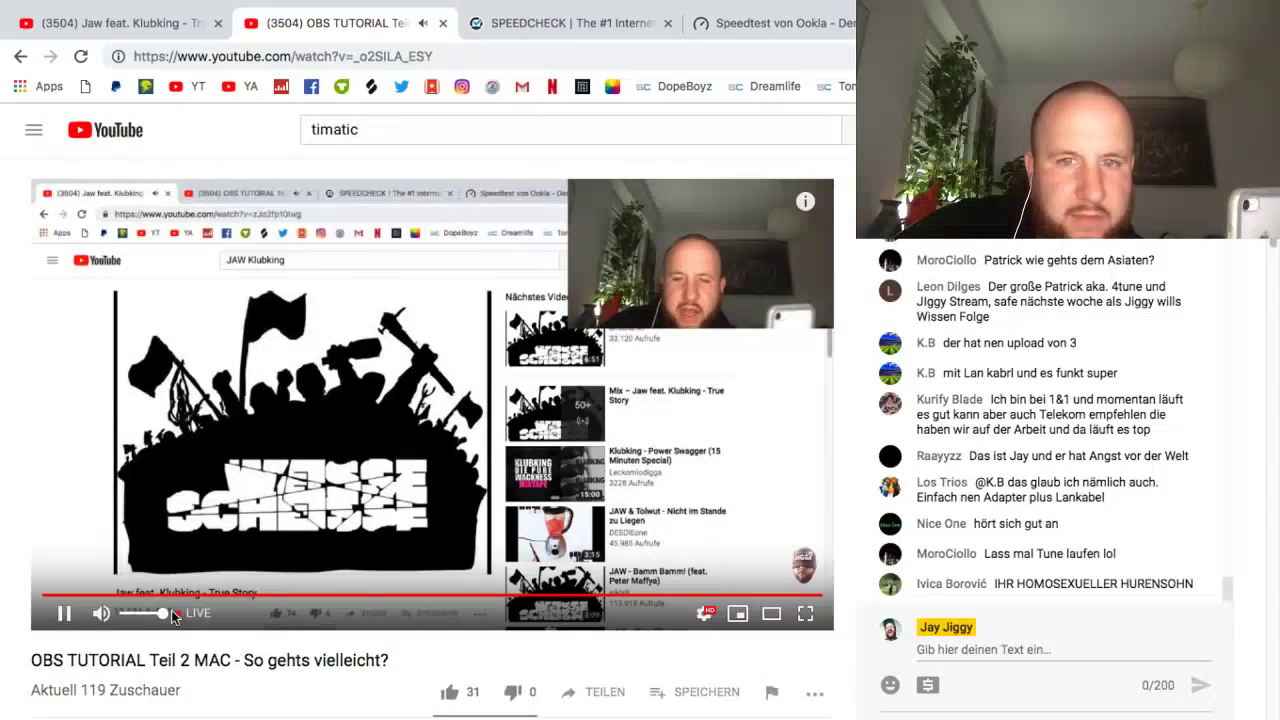
key("space")
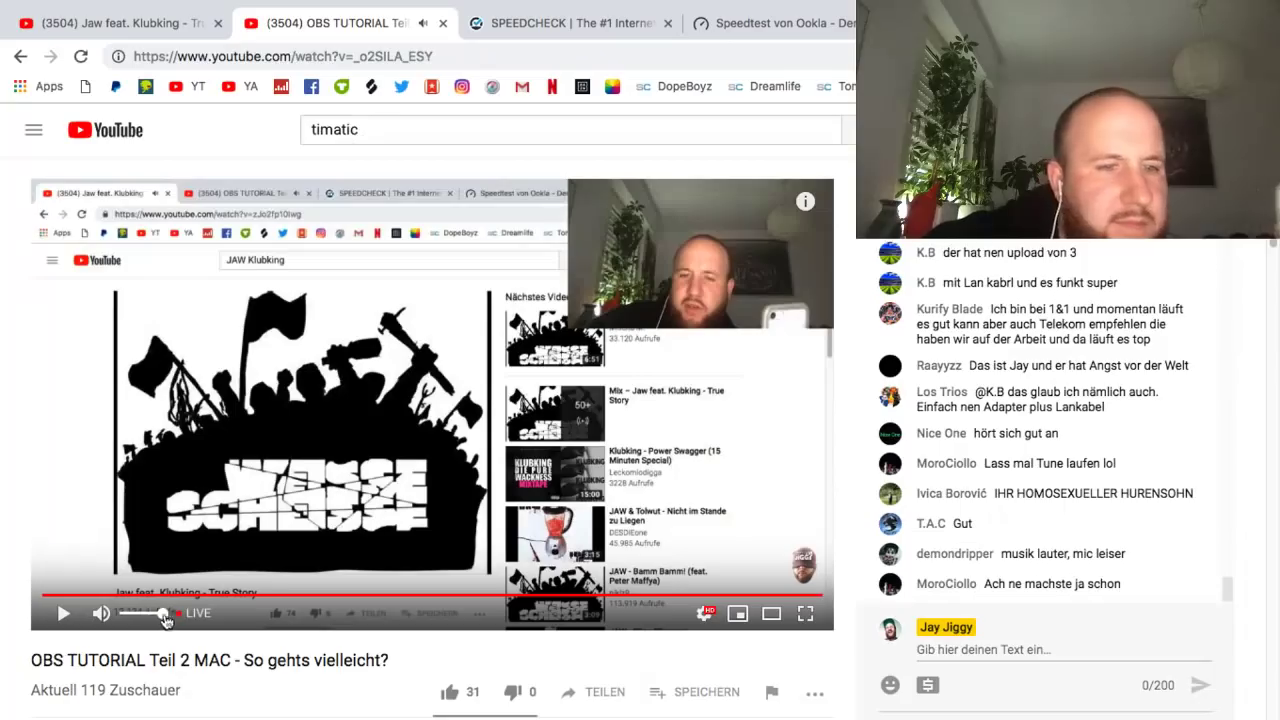
left_click(106, 23)
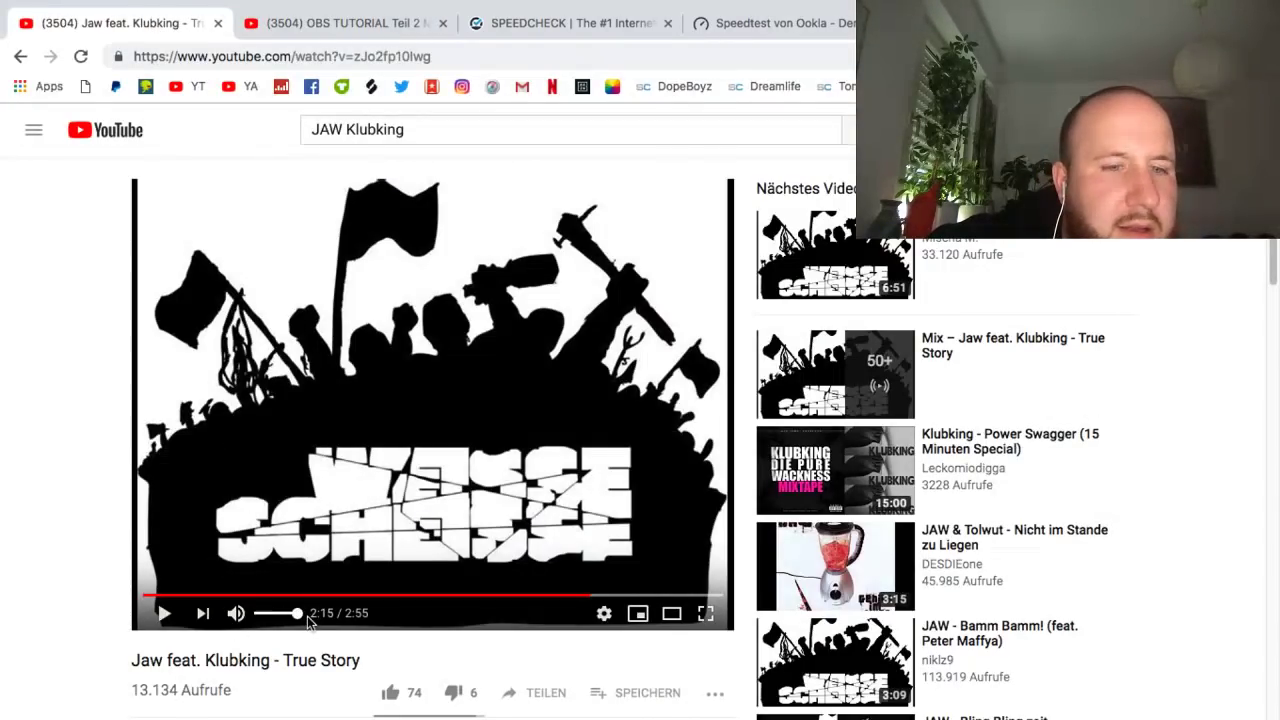
key("ctrl+Tab")
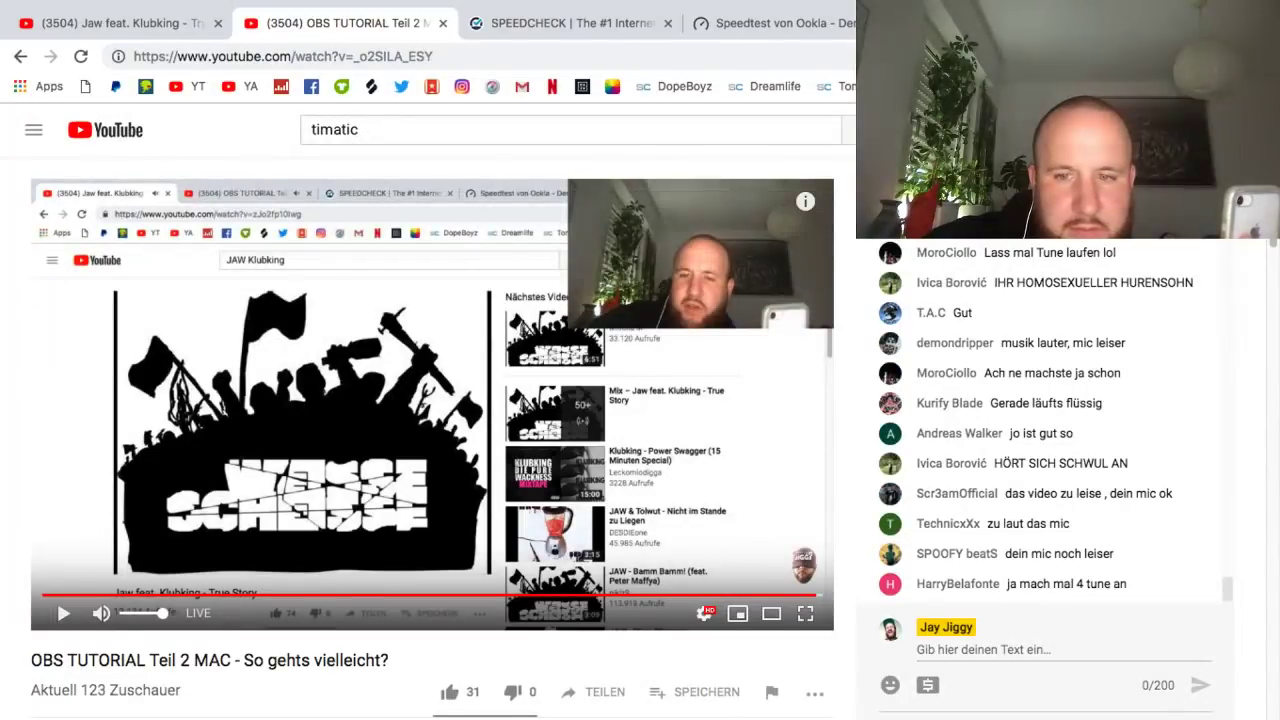
- Switch to OBS and raise the volume of Desktop Audio 2 to 300 % in the advanced audio properties
mouse_move(986, 682)
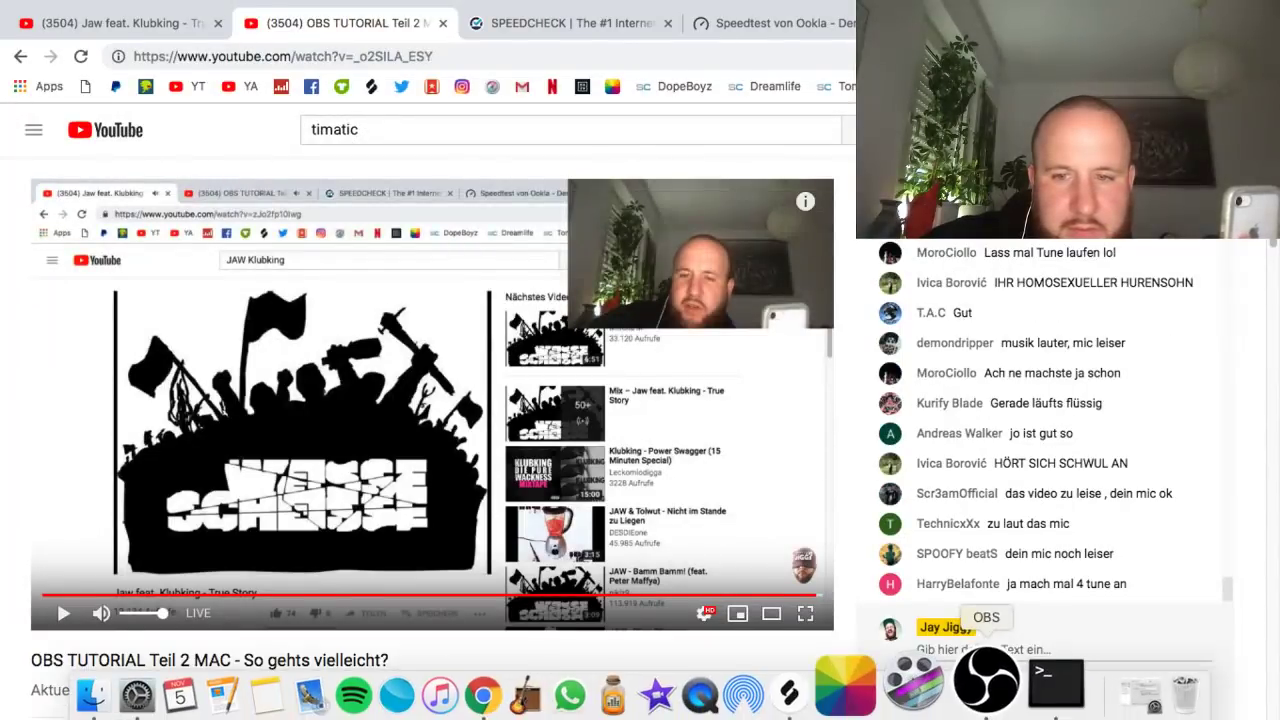
left_click(965, 698)
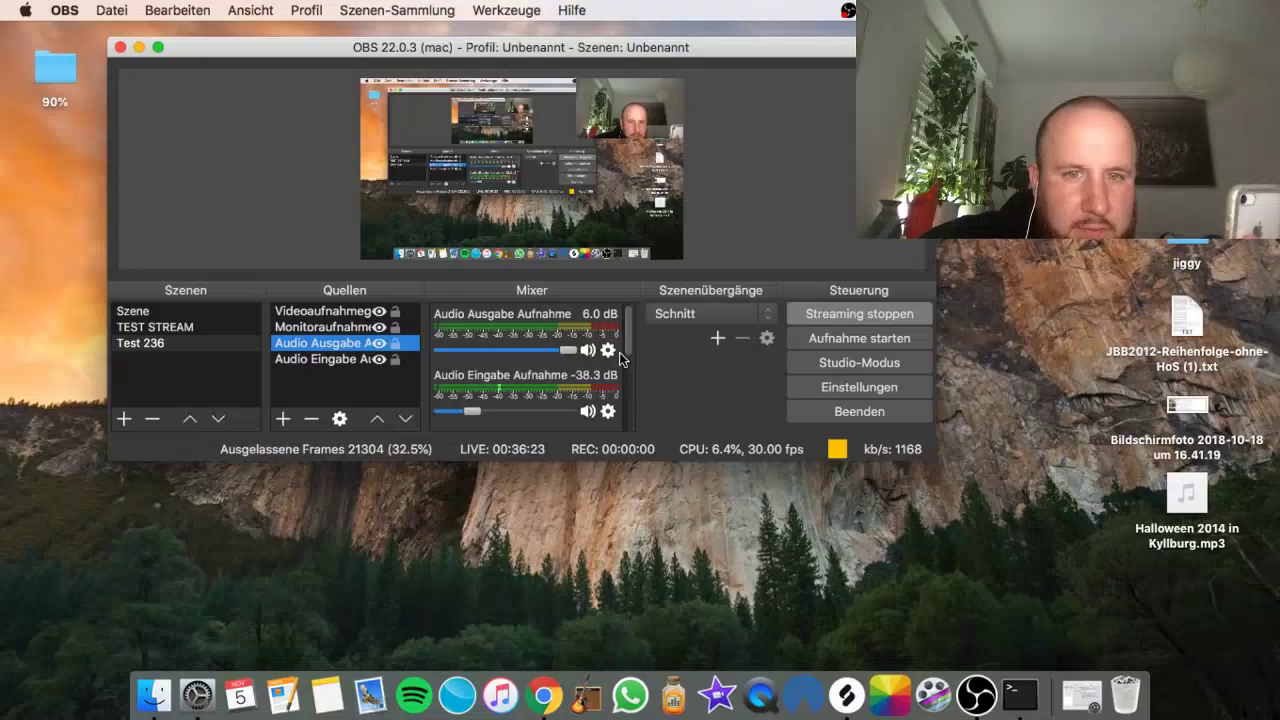
left_click(612, 351)
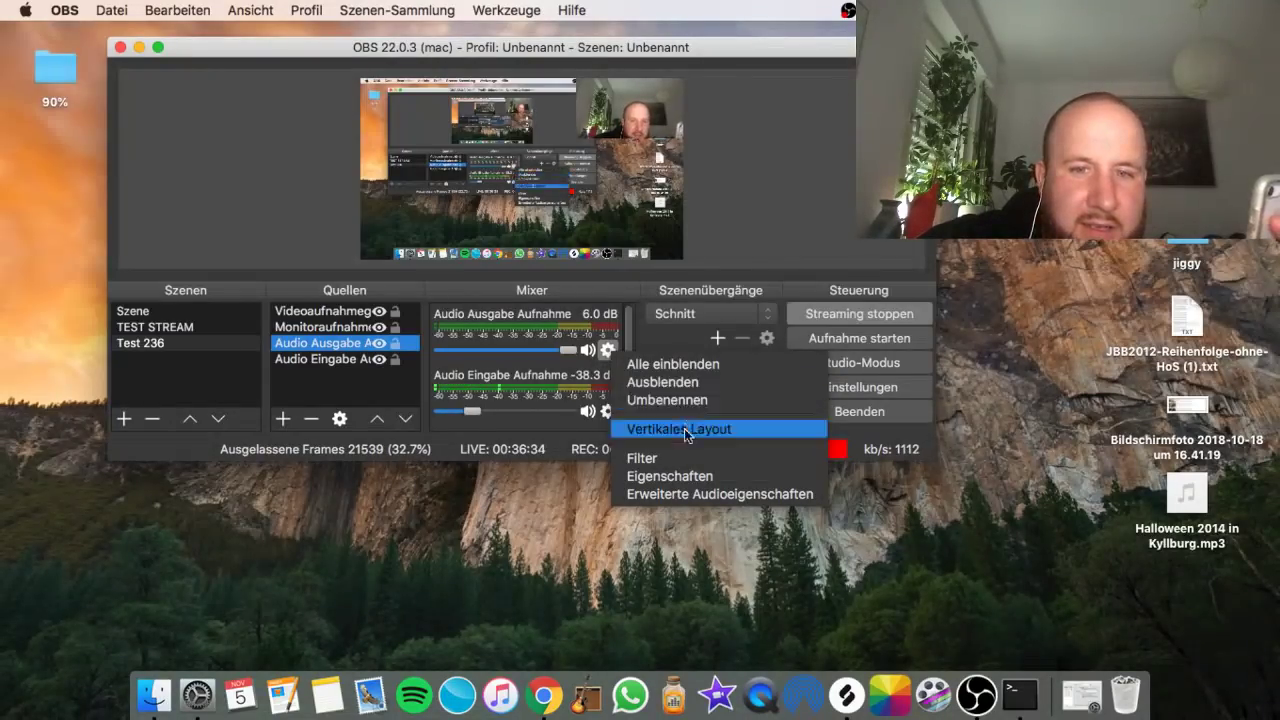
left_click(681, 478)
left_click(186, 33)
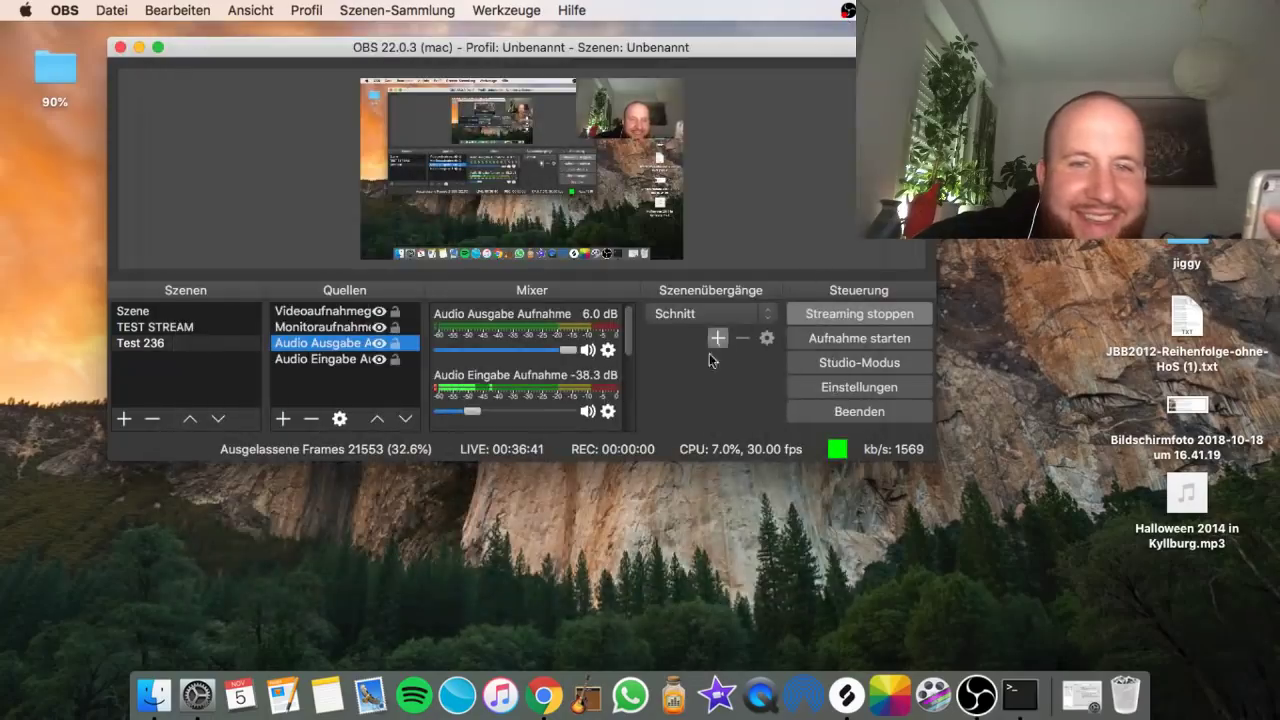
left_click(607, 349)
left_click(693, 496)
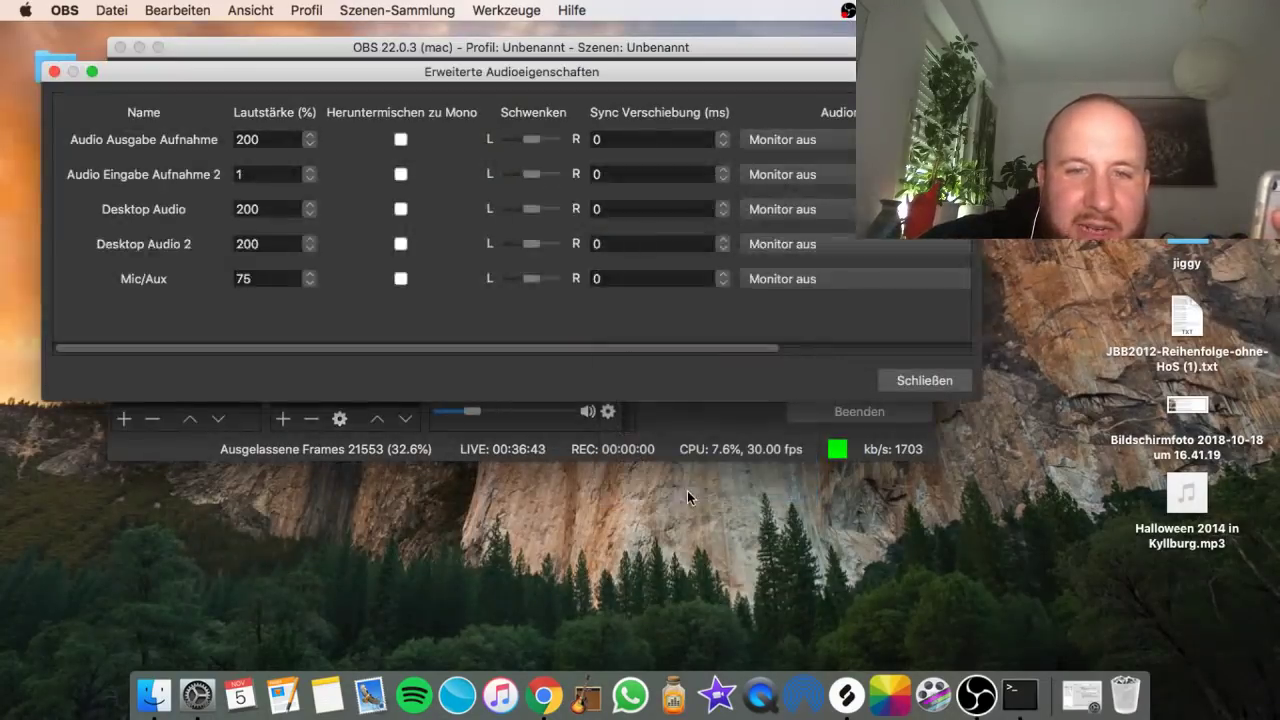
double_click(274, 244)
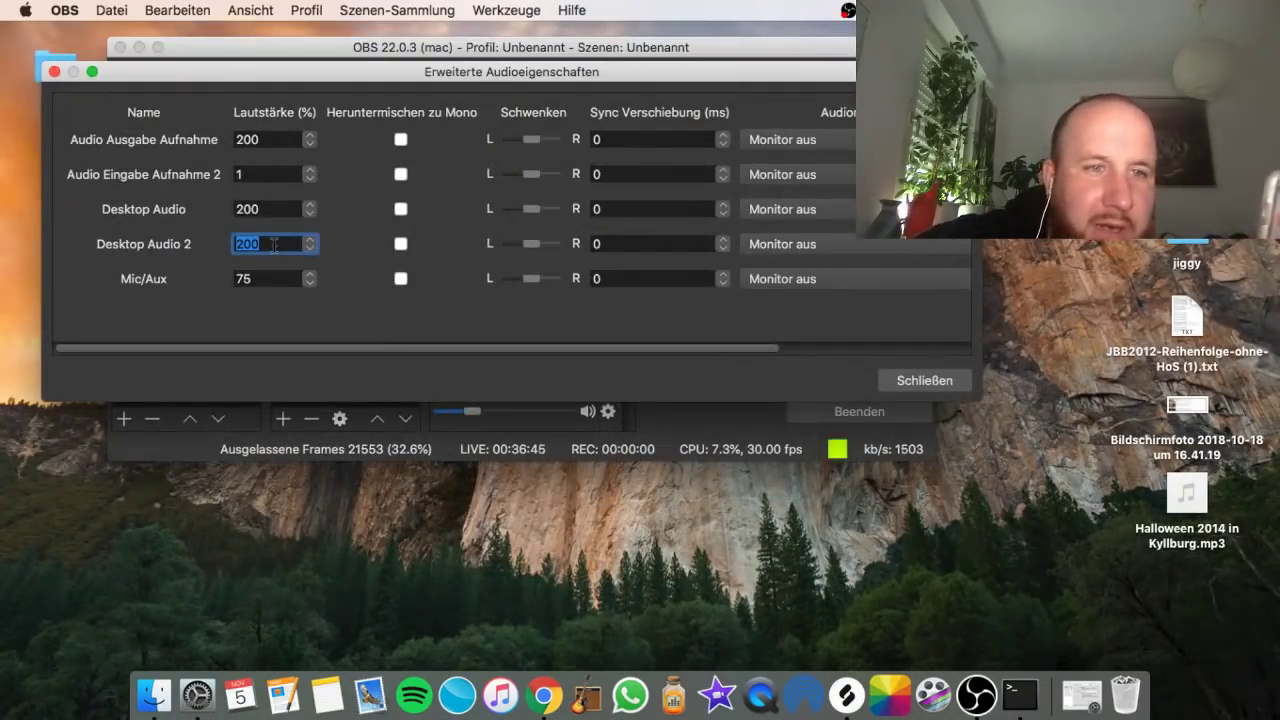
type("3")
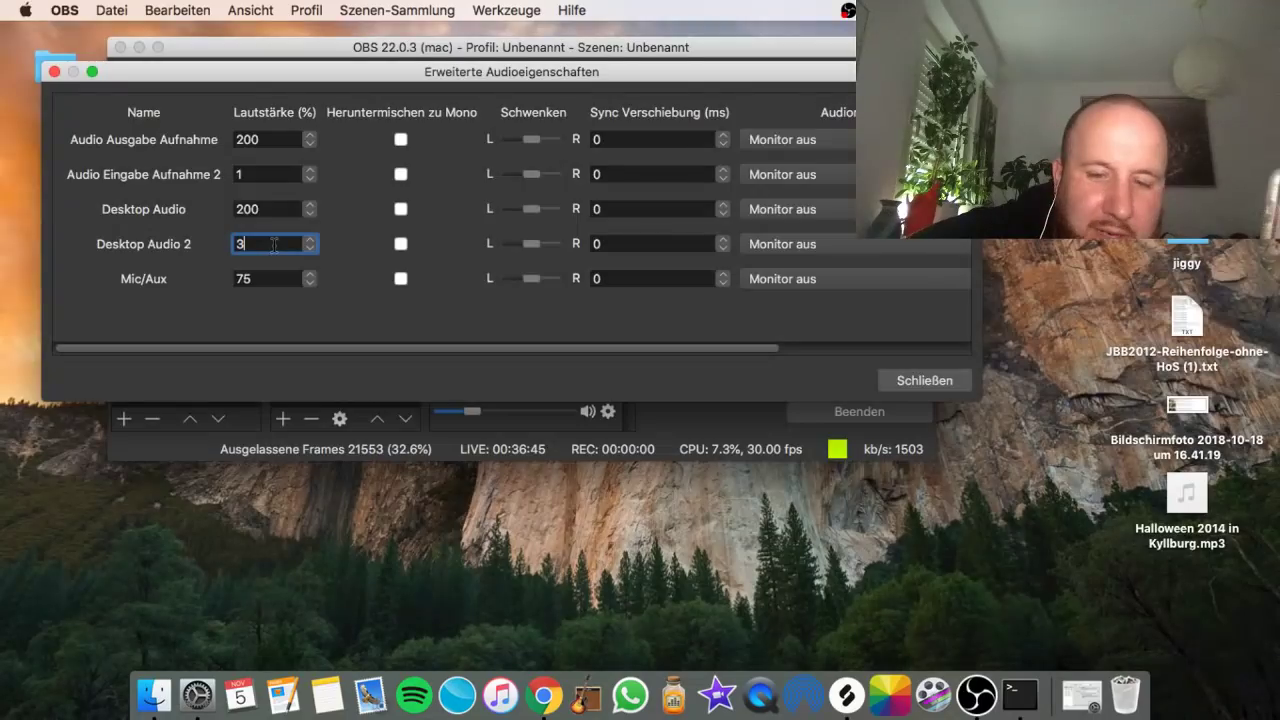
type("00")
left_click(917, 380)
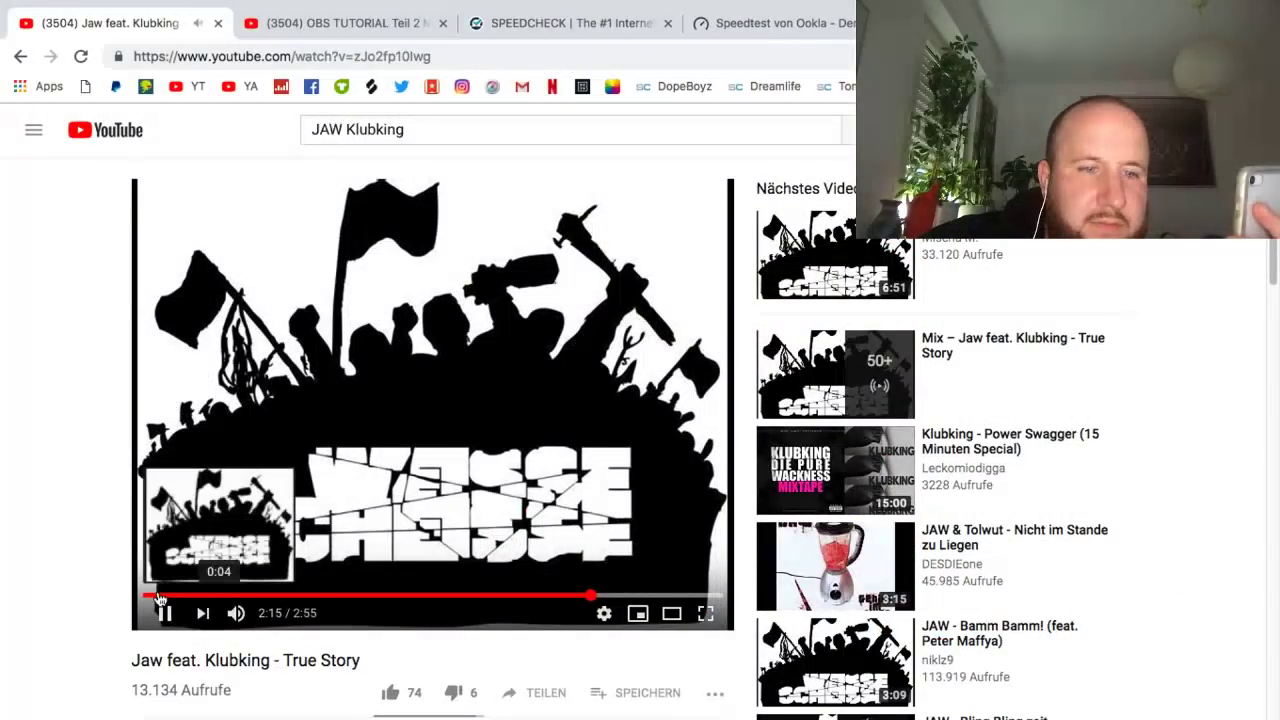
- Replay the "Jaw feat. Klubking - True Story" video from near its beginning, pause it, and check its sound in the live stream playback
left_click(161, 597)
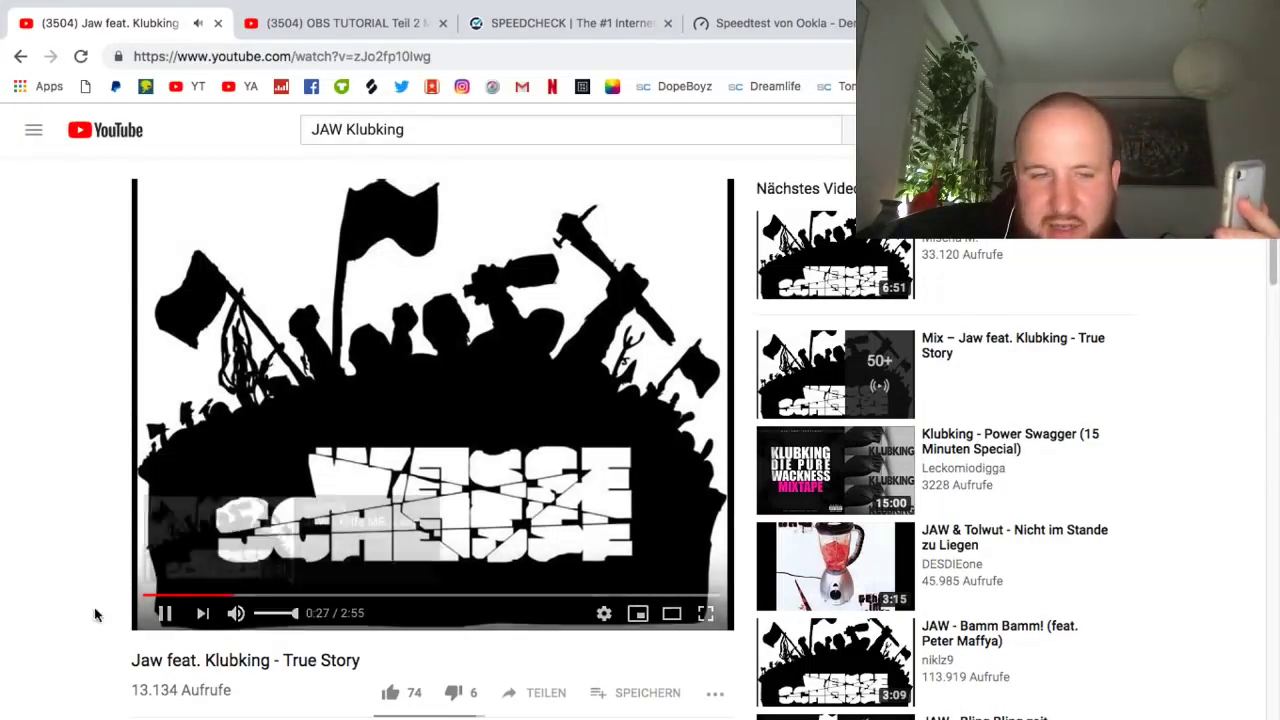
left_click(165, 613)
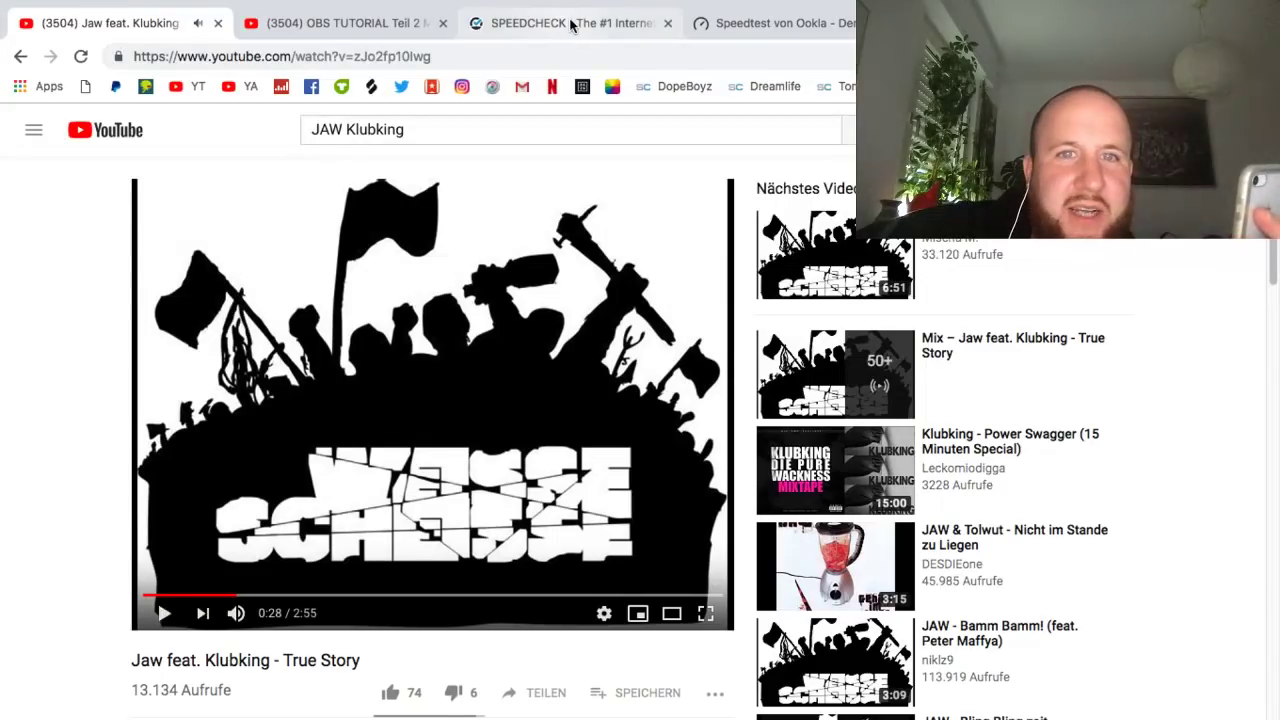
left_click(340, 23)
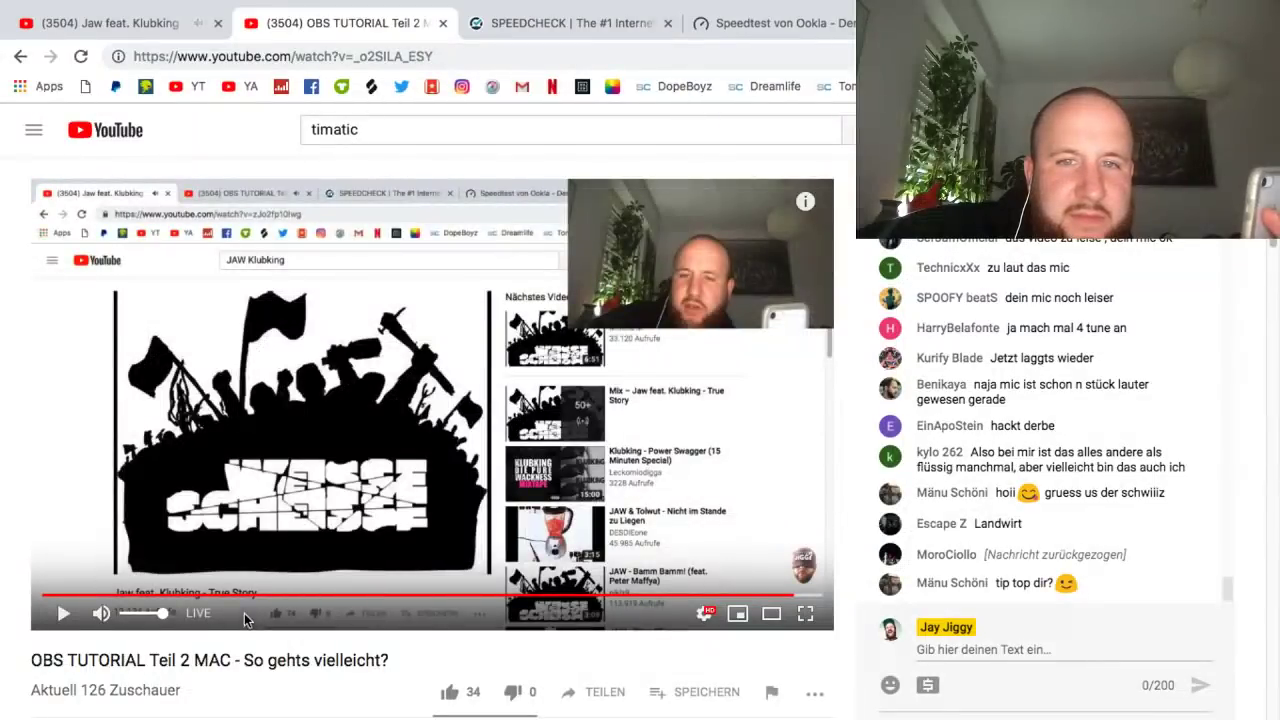
left_click(60, 614)
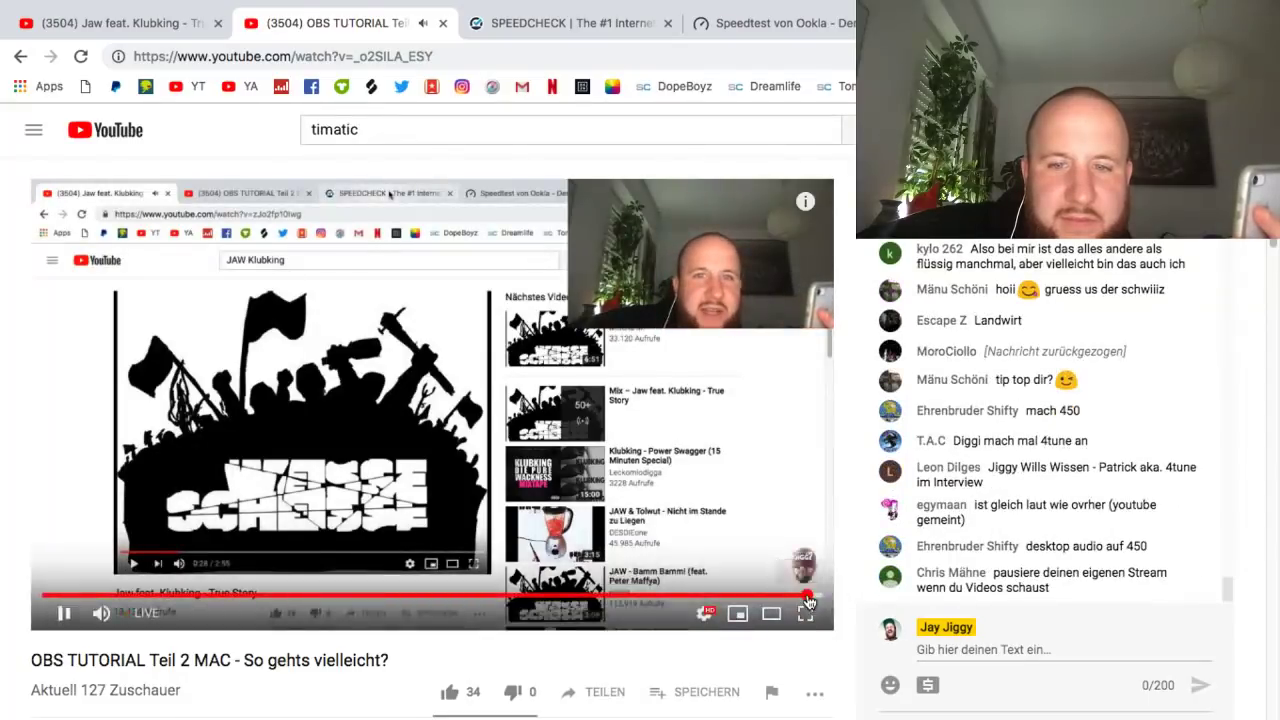
left_click(806, 596)
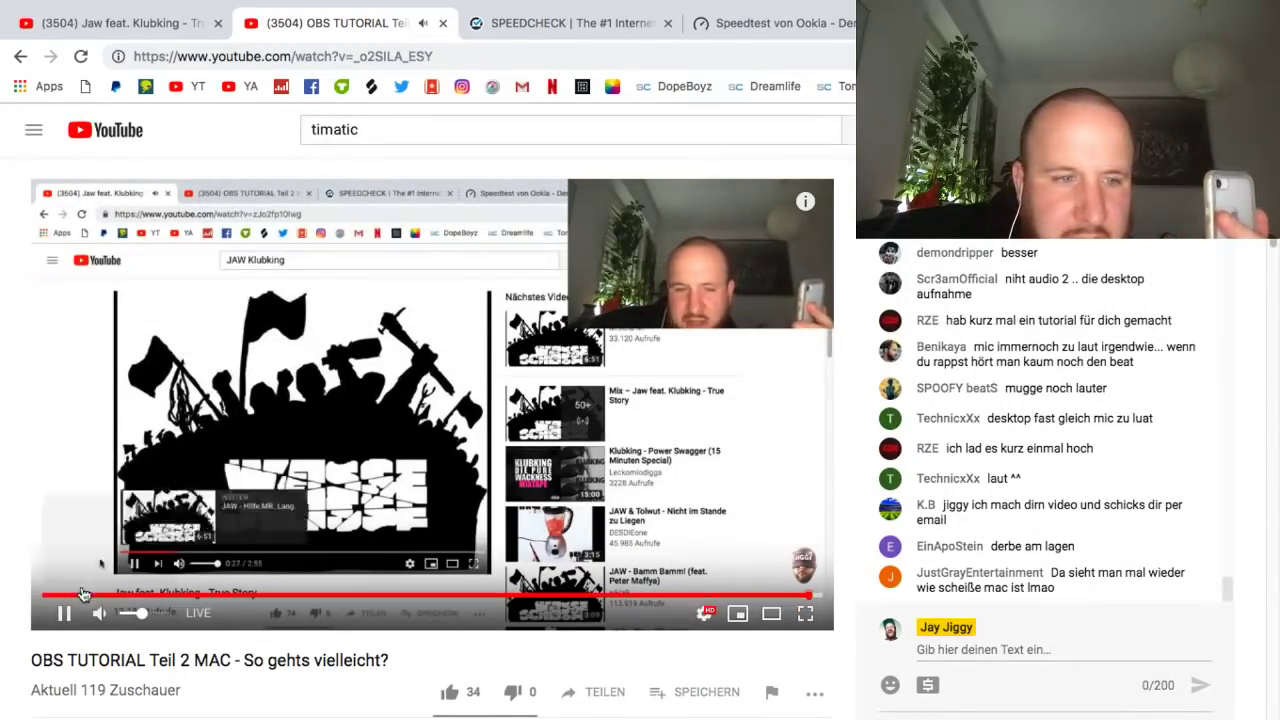
left_click(510, 543)
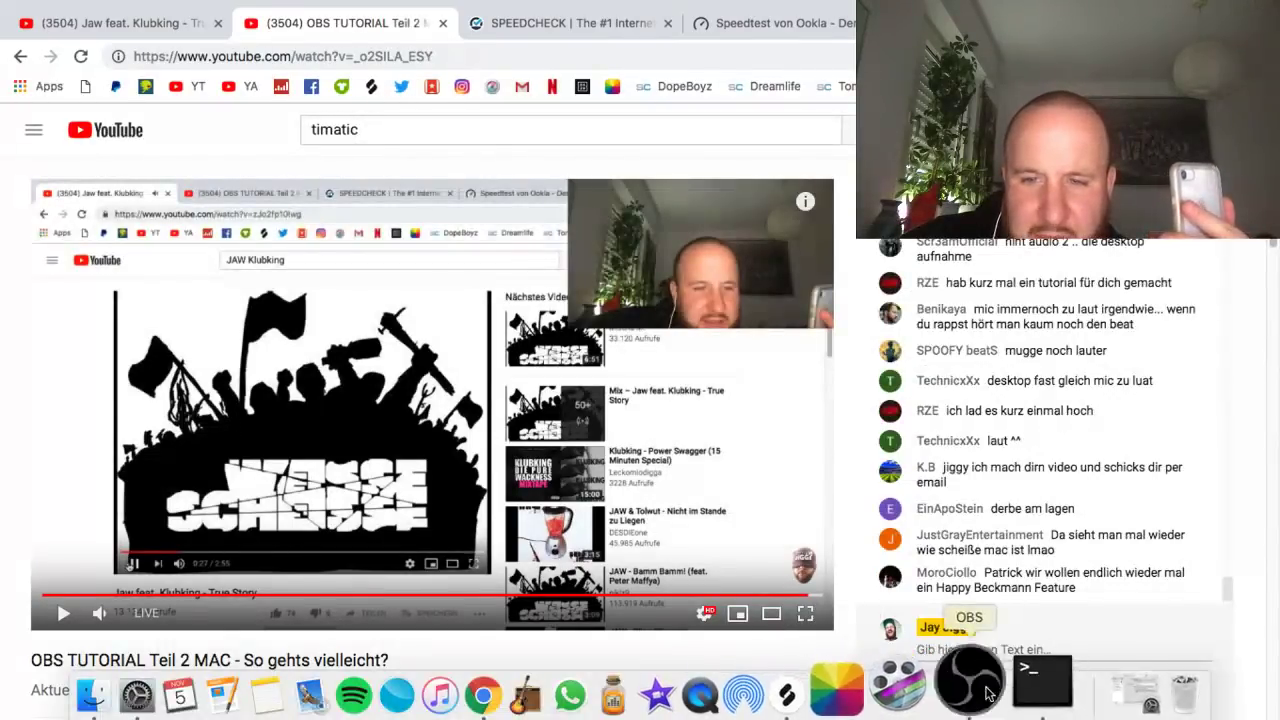
- Switch to OBS and set the volume of Desktop Audio 2 to 400 % in the advanced audio properties
left_click(972, 710)
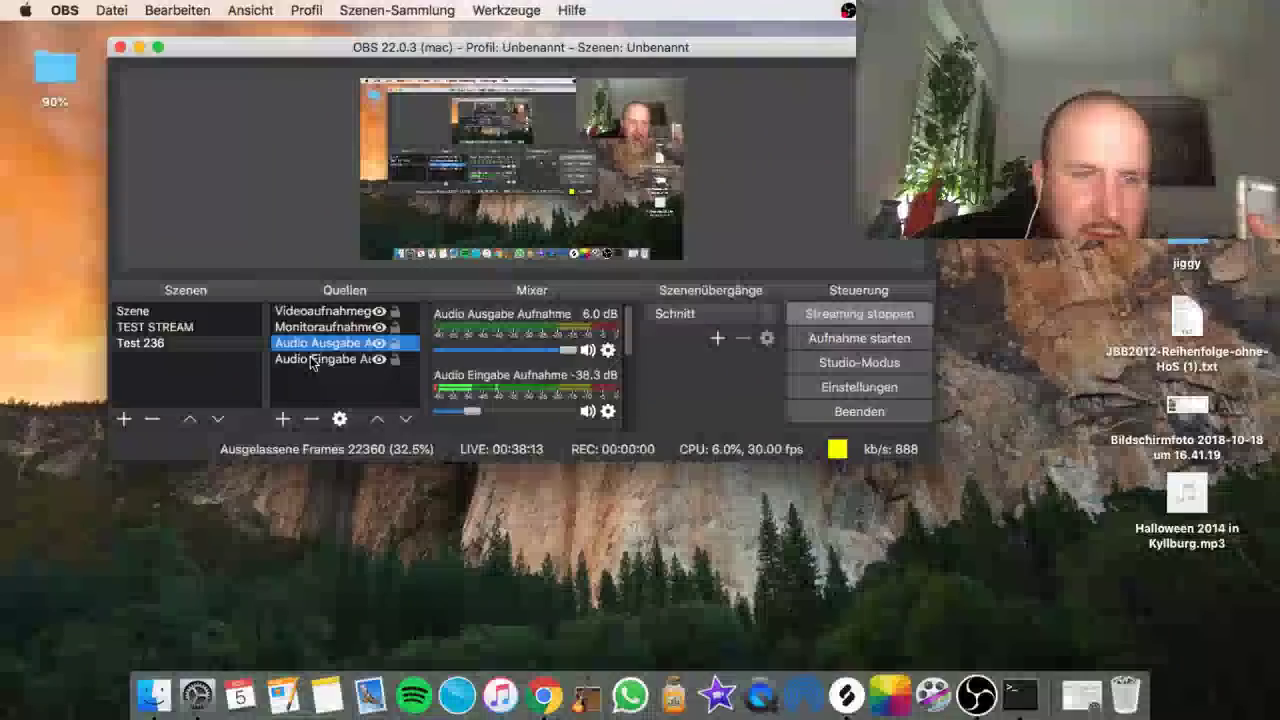
left_click(607, 350)
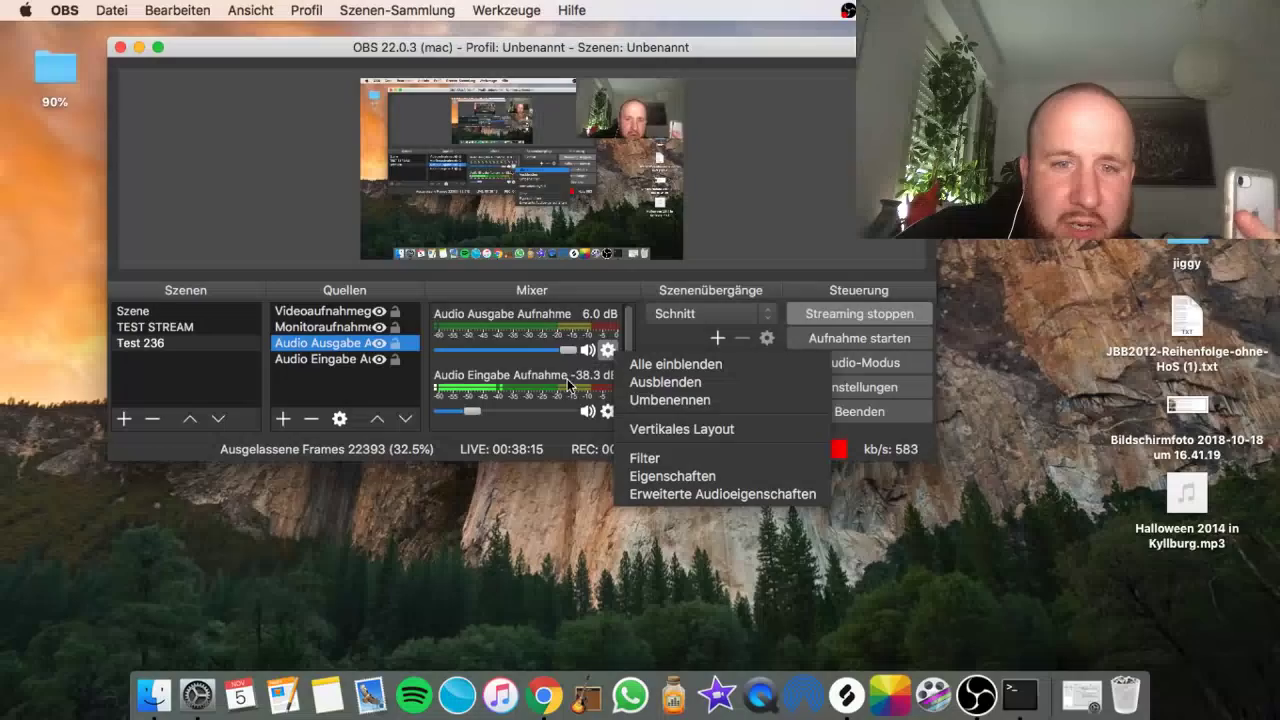
left_click(700, 494)
double_click(273, 244)
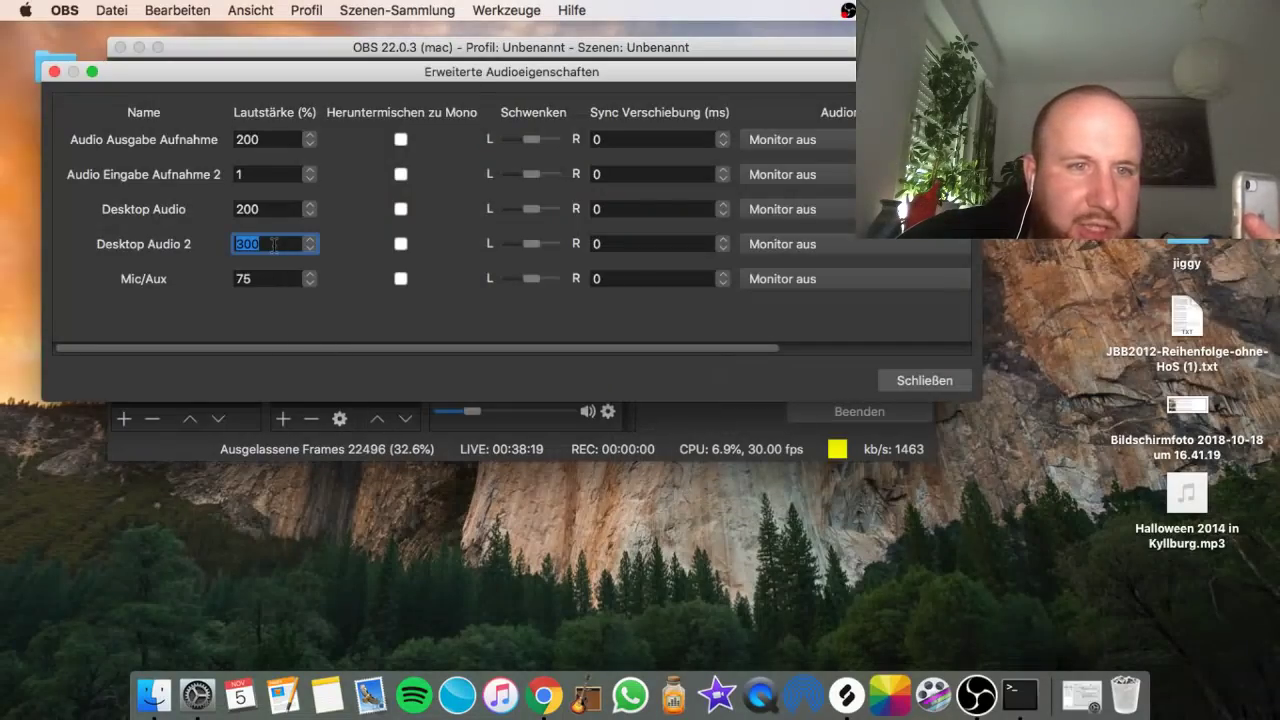
type("4")
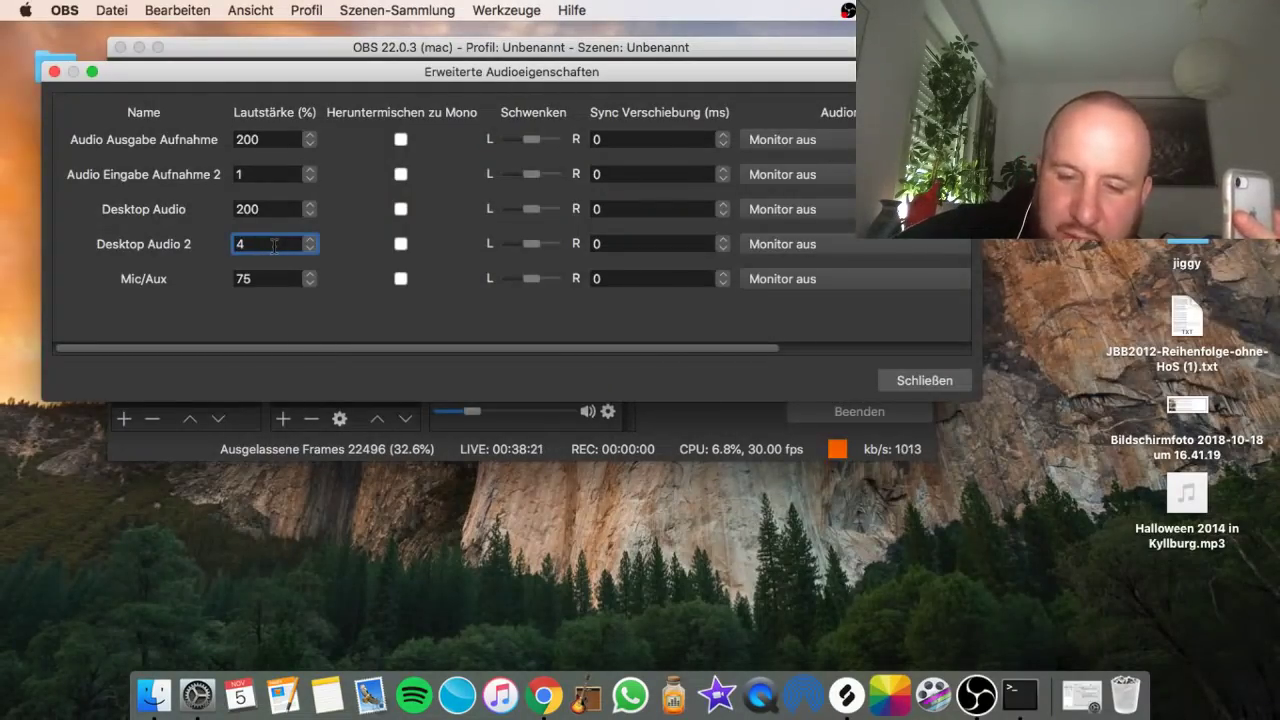
type("00")
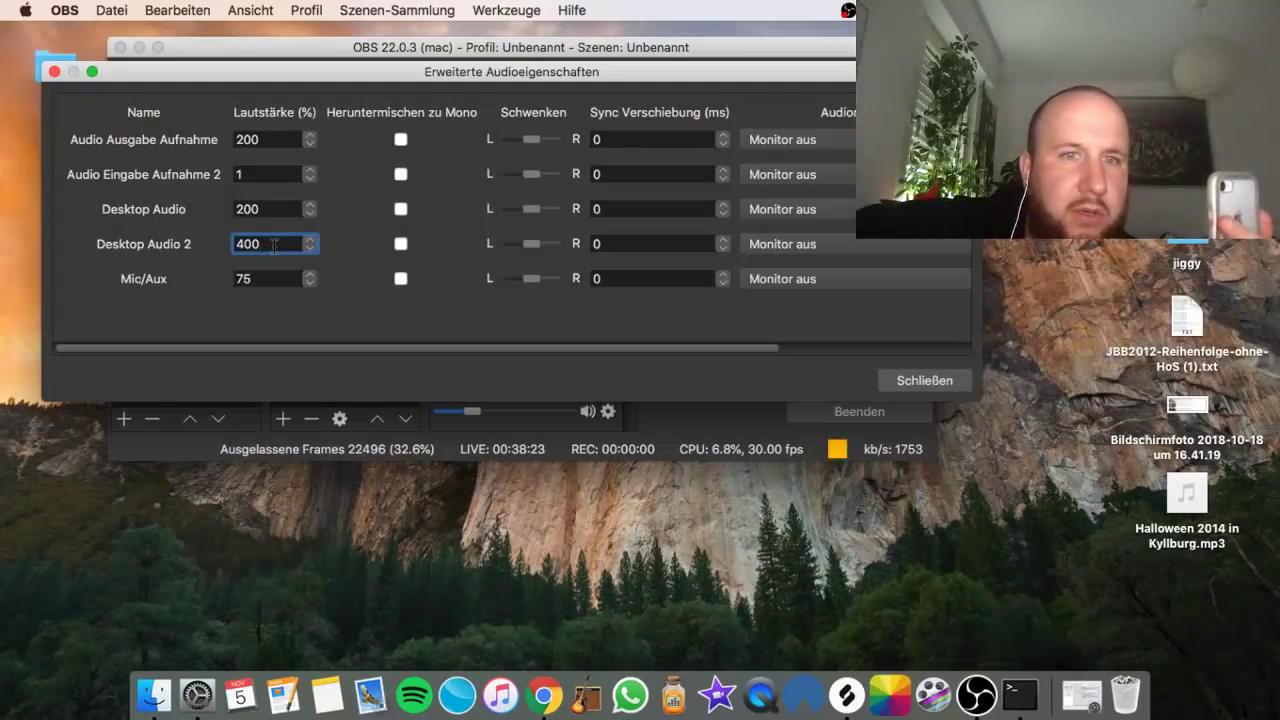
double_click(273, 245)
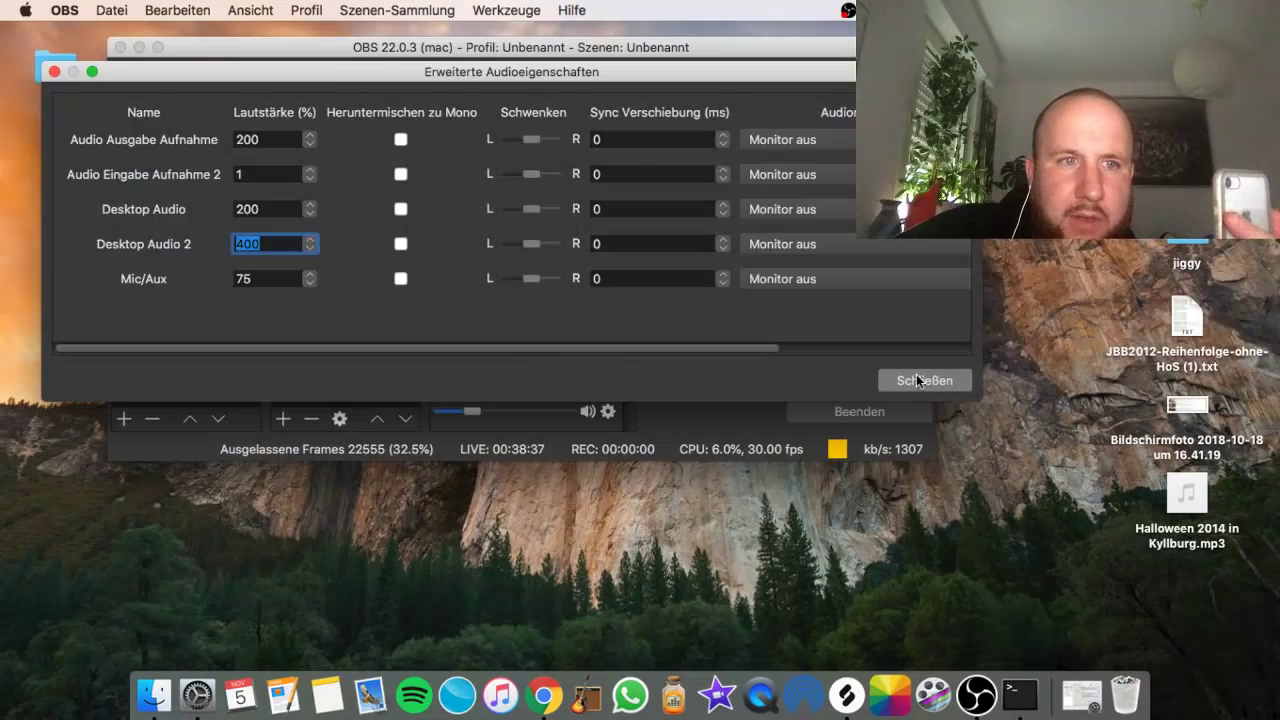
left_click(265, 278)
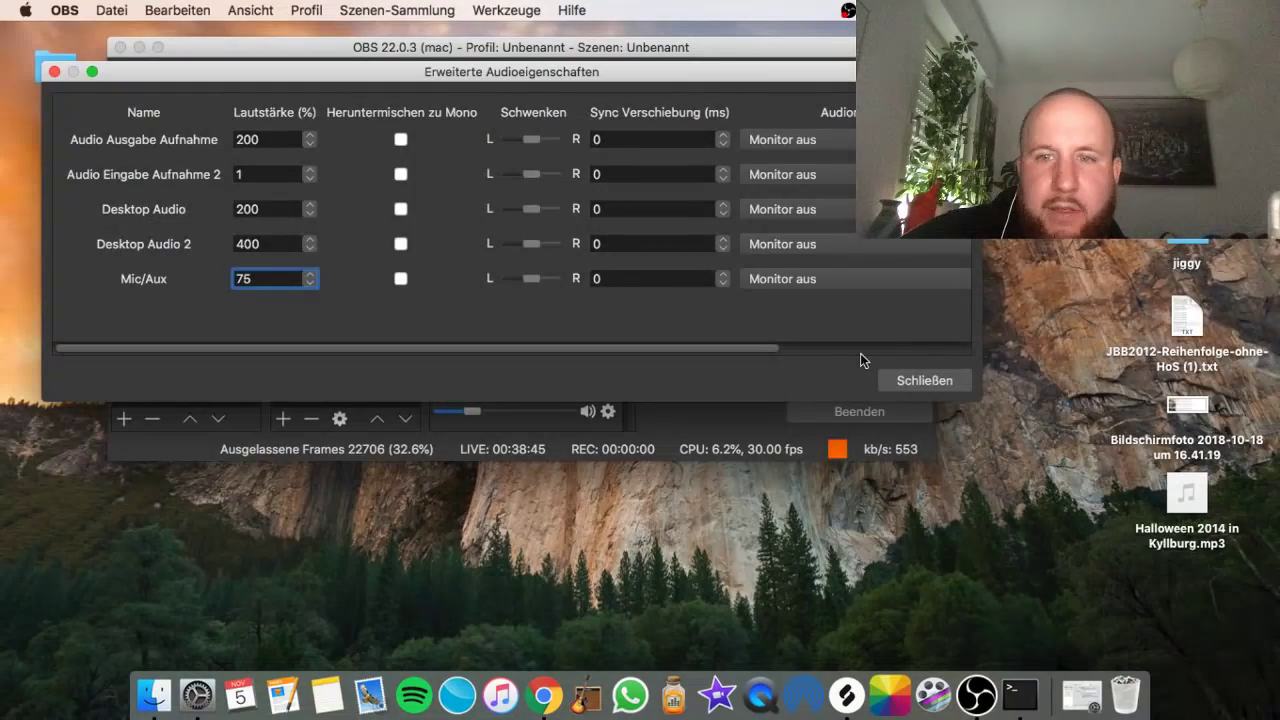
- Switch to Chrome and look over the live stream page and its chat for feedback on the sound
key("super+Tab")
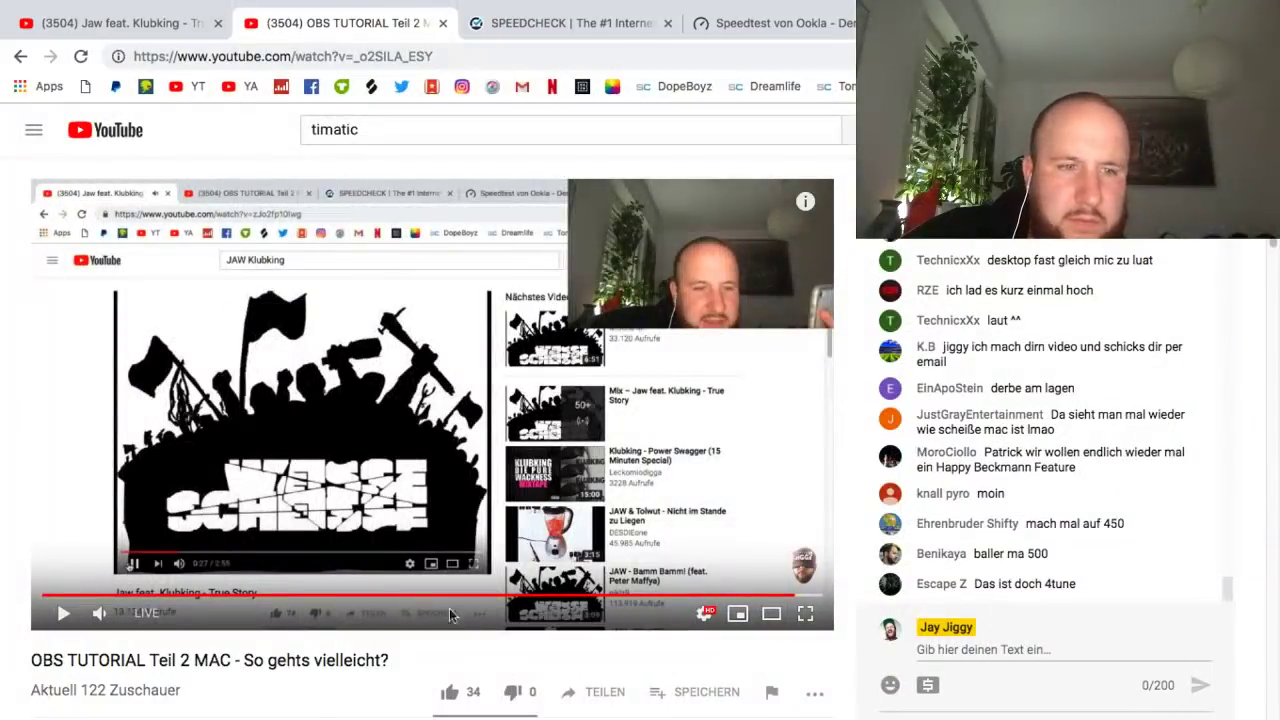
scroll(283, 381, "down", 15)
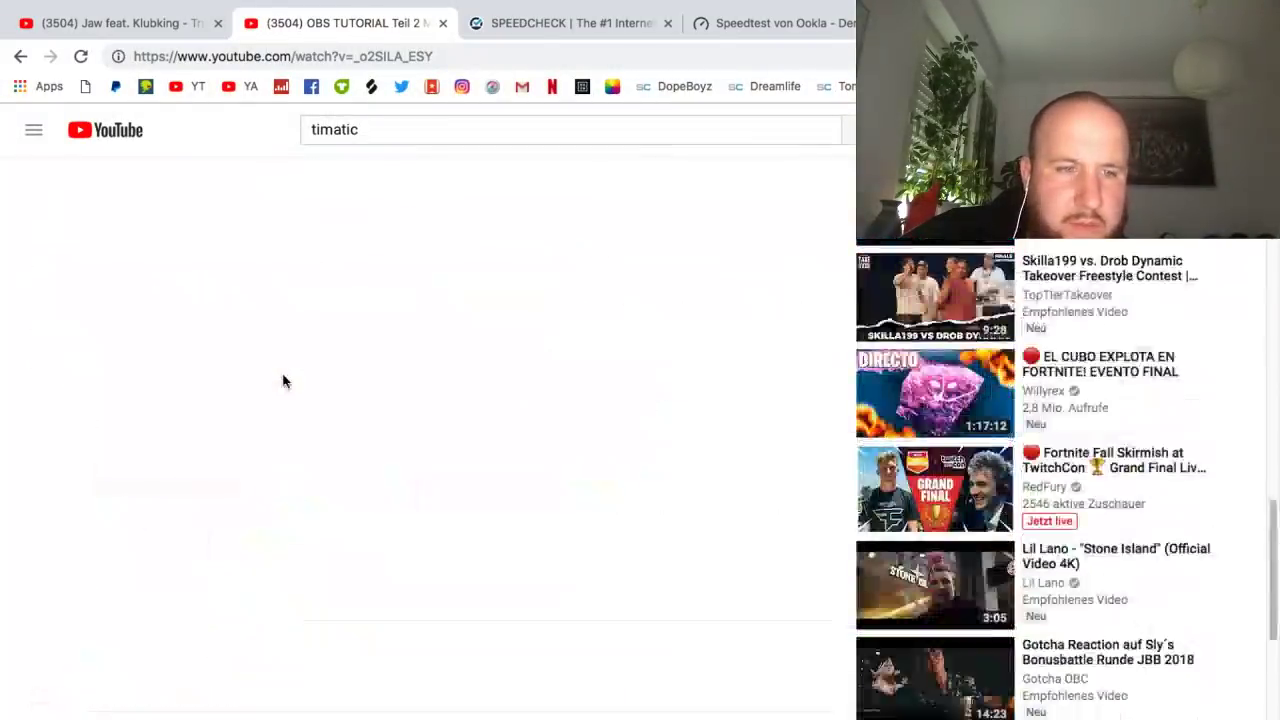
scroll(283, 381, "up", 15)
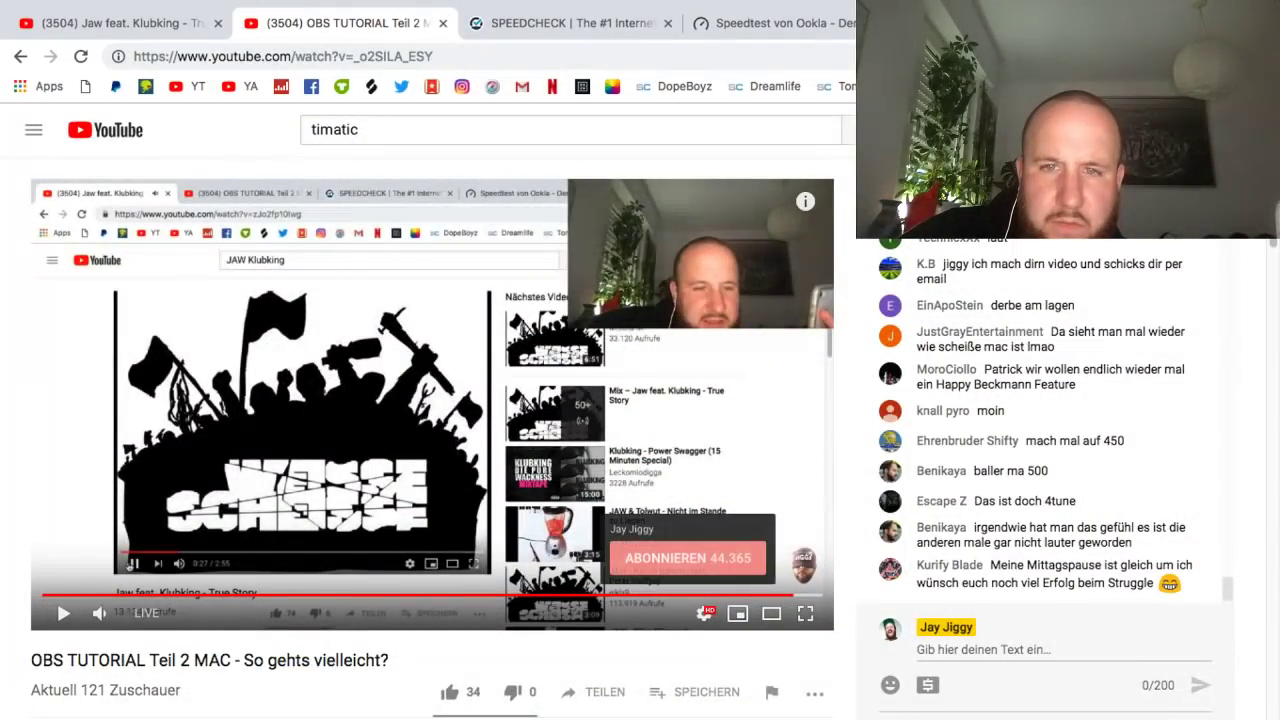
- Return to OBS and set the volume of Desktop Audio to 400 % in the advanced audio properties
mouse_move(1020, 700)
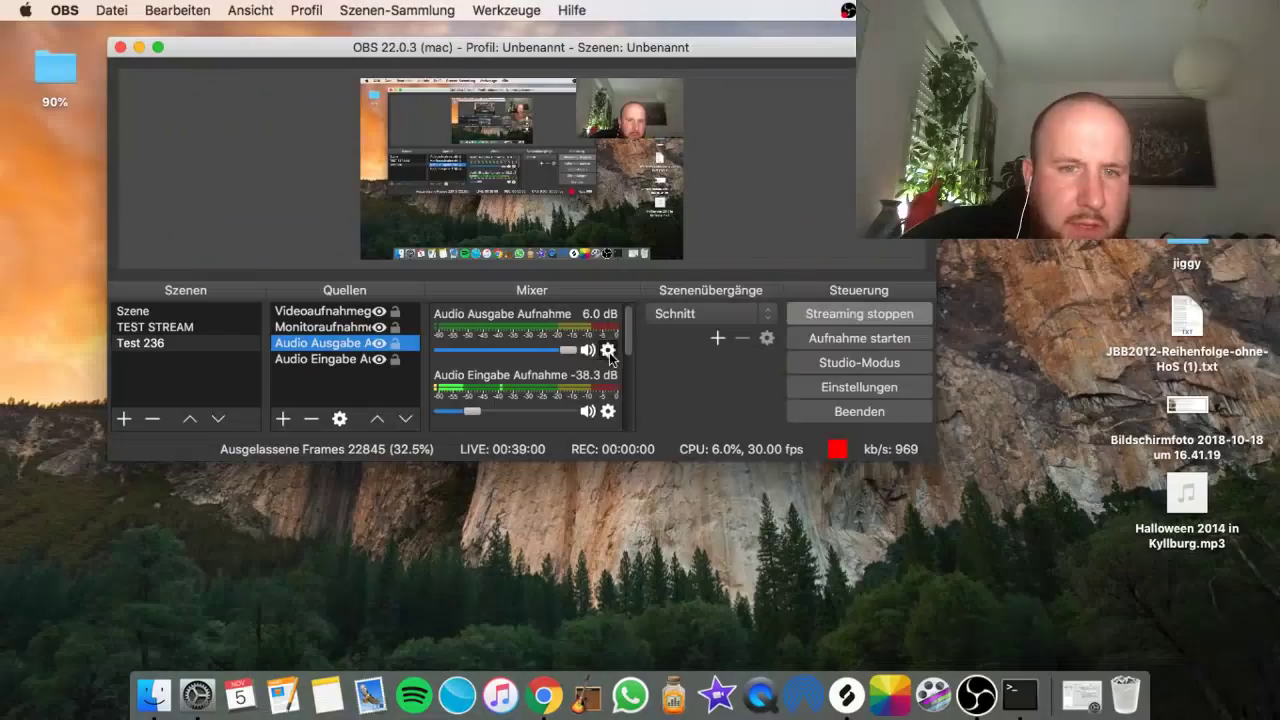
left_click(603, 346)
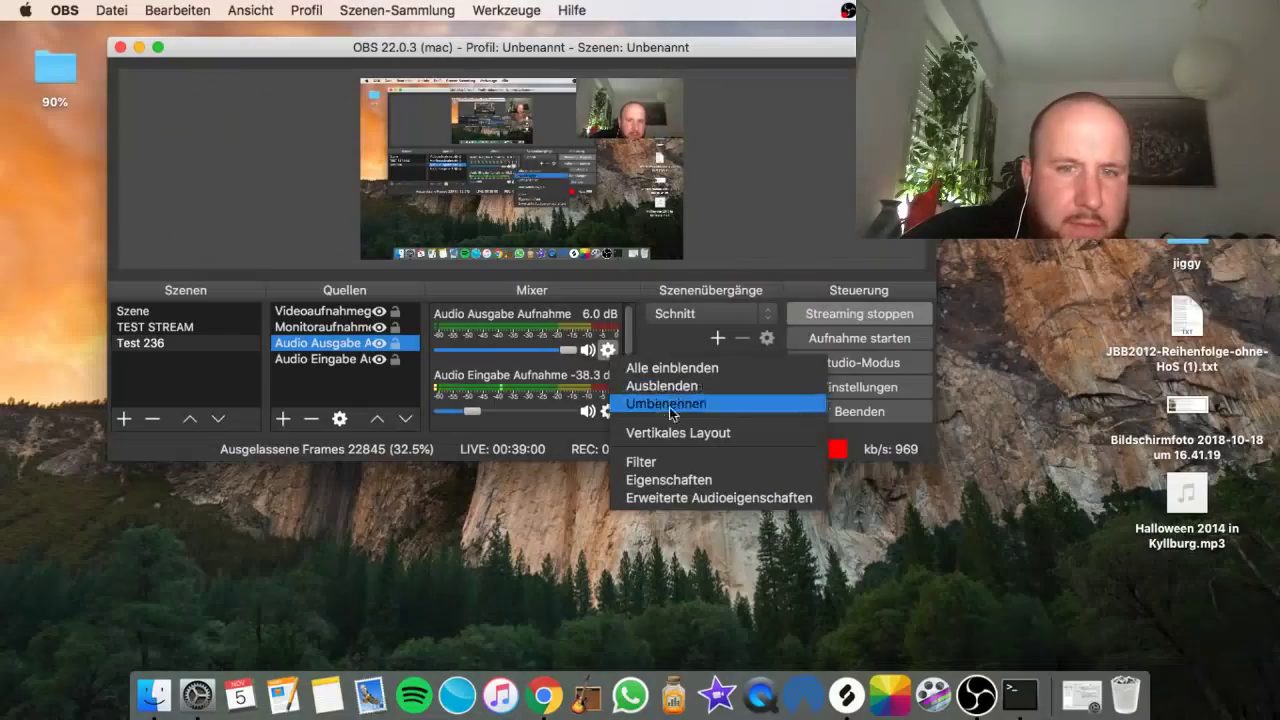
left_click(690, 497)
left_click(268, 209)
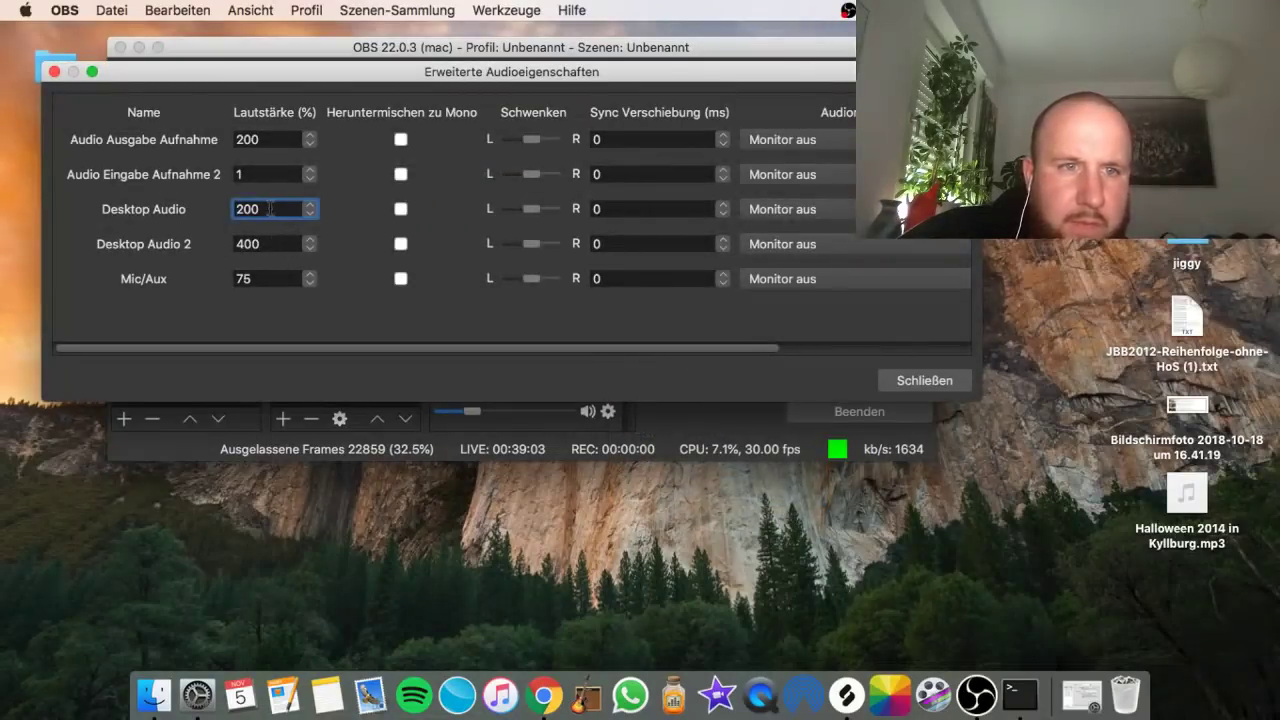
double_click(270, 209)
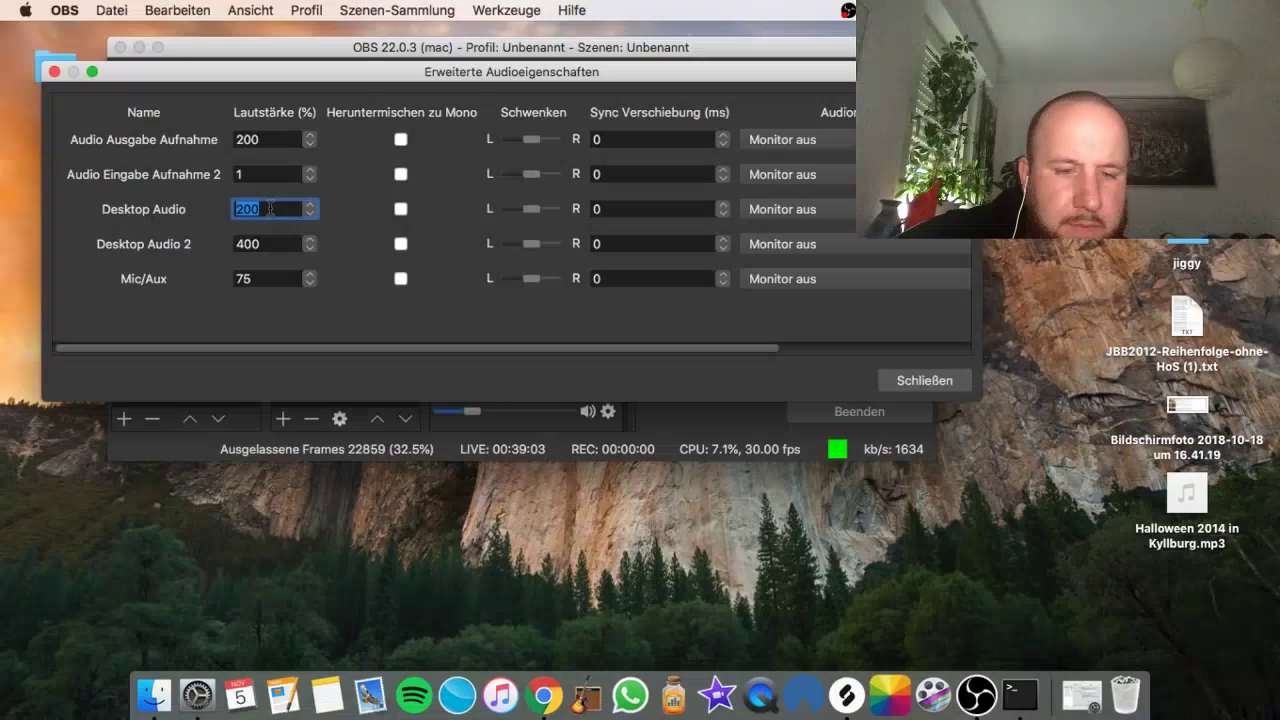
type("400")
left_click(926, 380)
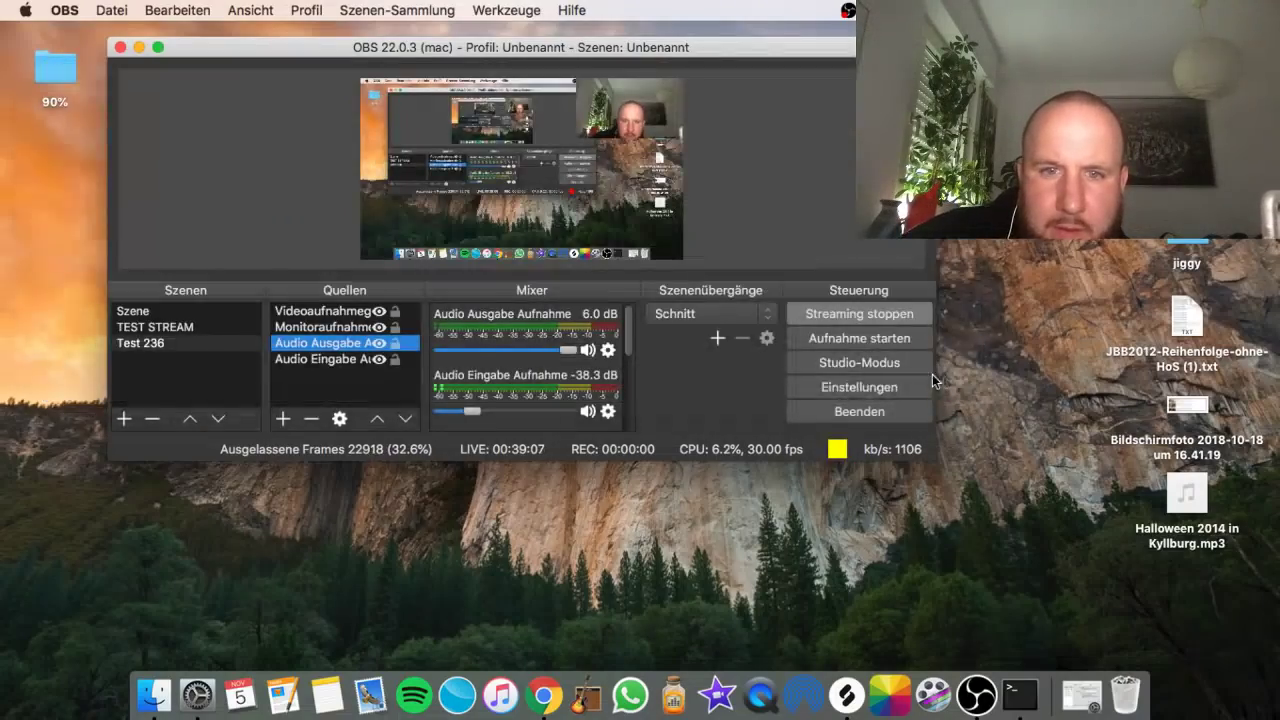
- Switch to Chrome, resume the "OBS TUTORIAL Teil 2 MAC" live stream and move its playback to the live position
left_click(546, 703)
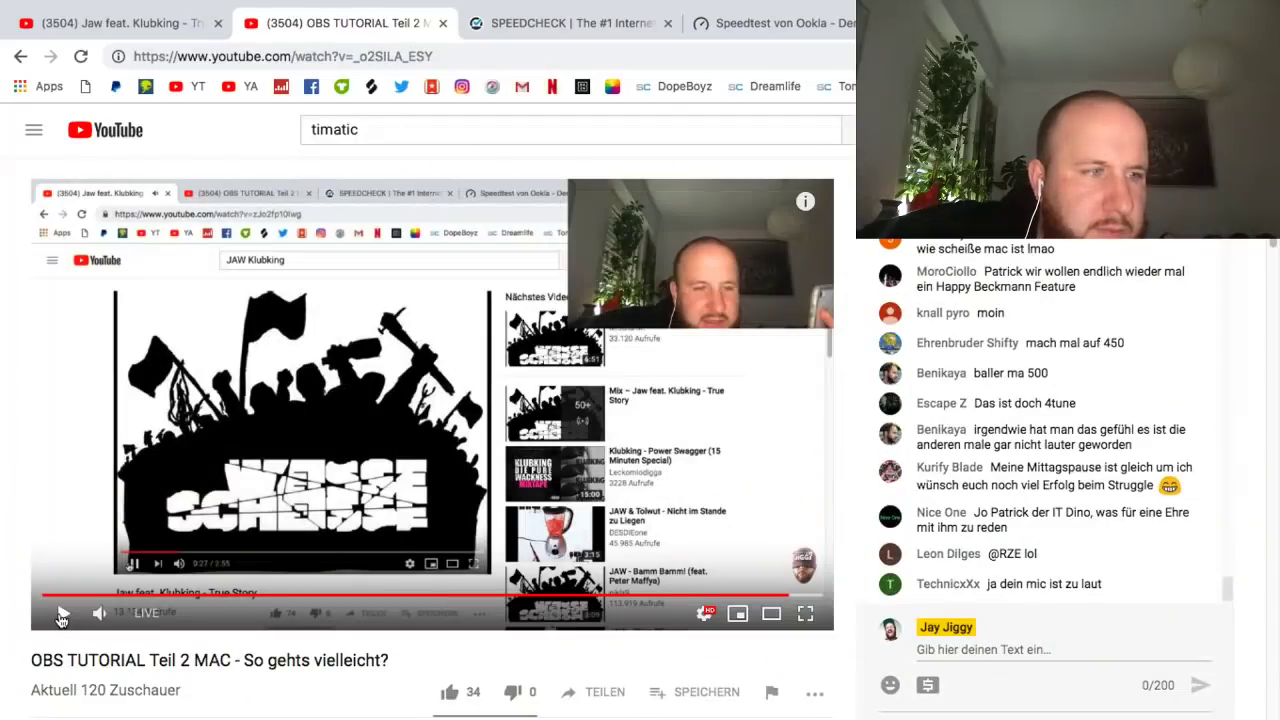
left_click(61, 617)
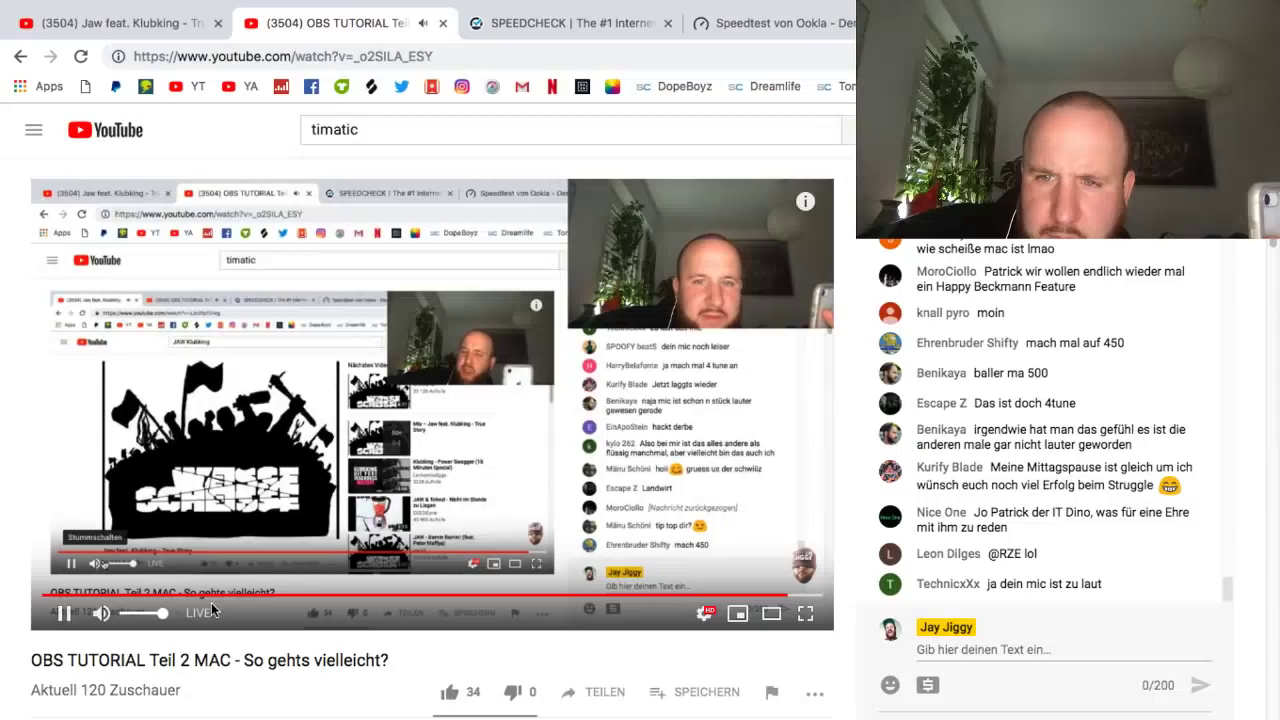
left_click_drag(790, 596, 425, 596)
left_click_drag(114, 596, 821, 597)
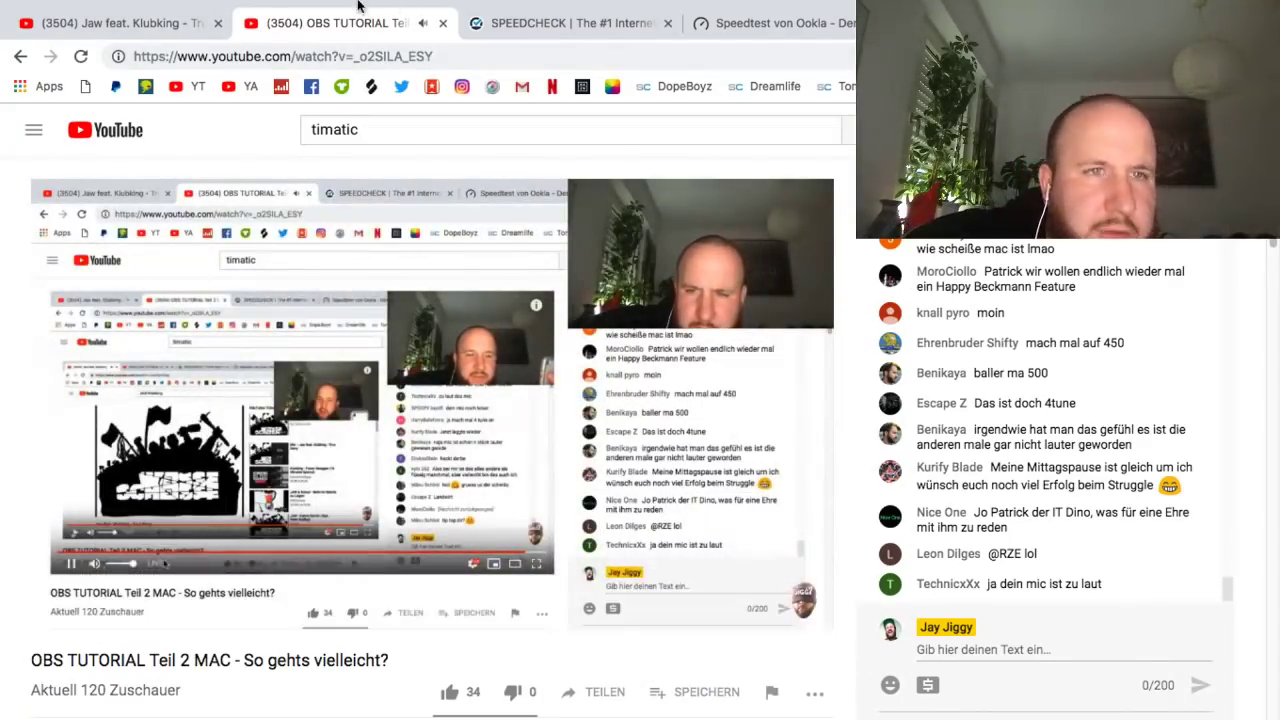
- Play the "True Story" video as another desktop audio test, pause it, and check the result in the live stream
left_click(160, 16)
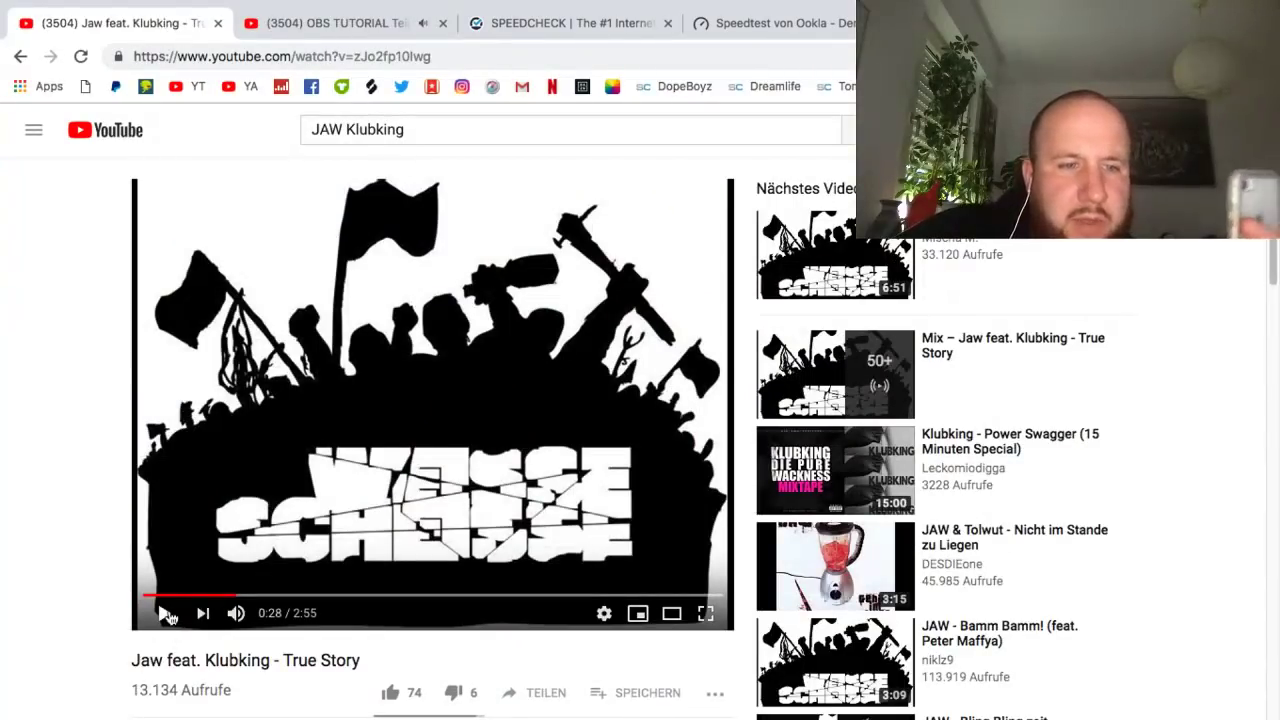
left_click(168, 614)
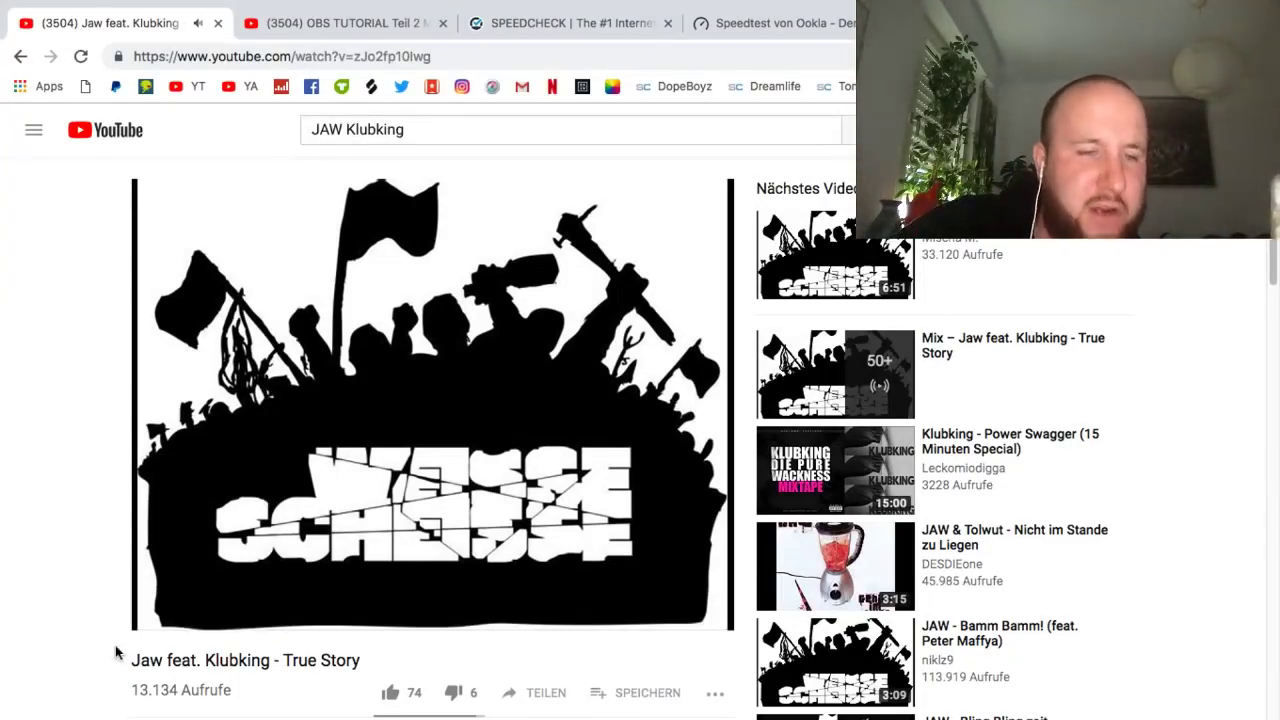
mouse_move(170, 614)
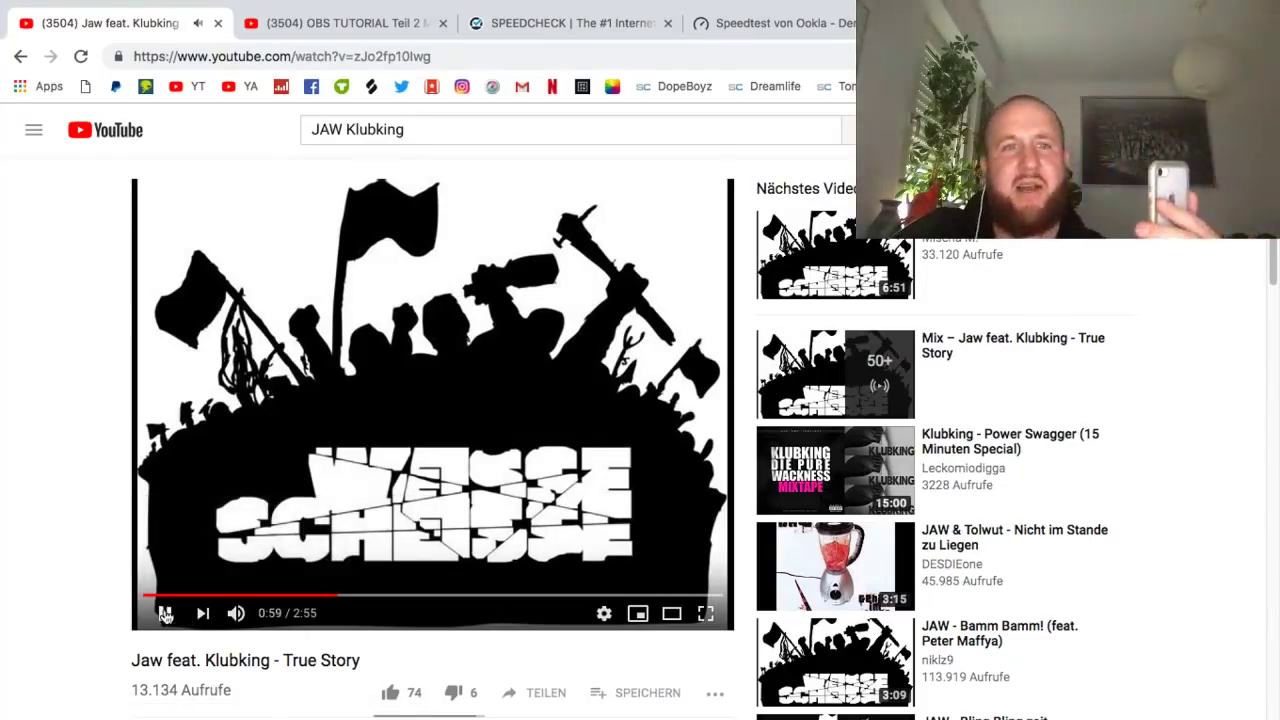
left_click(166, 613)
left_click(328, 24)
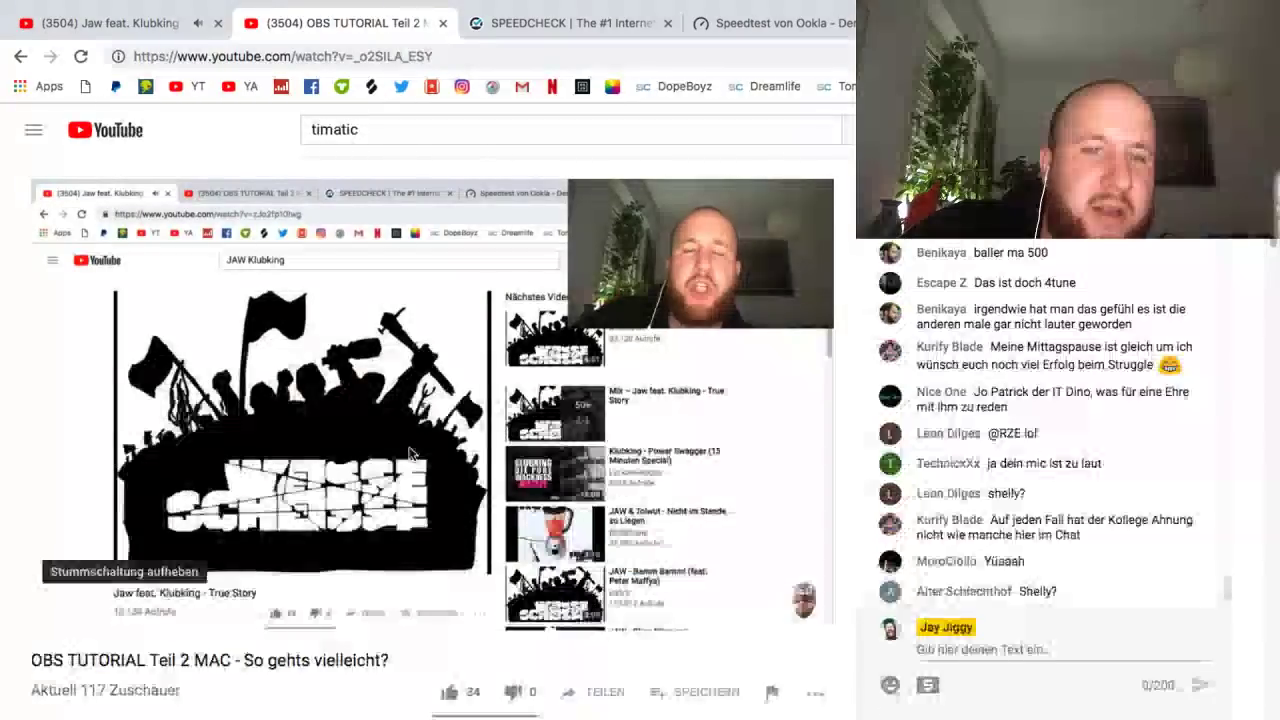
left_click(200, 572)
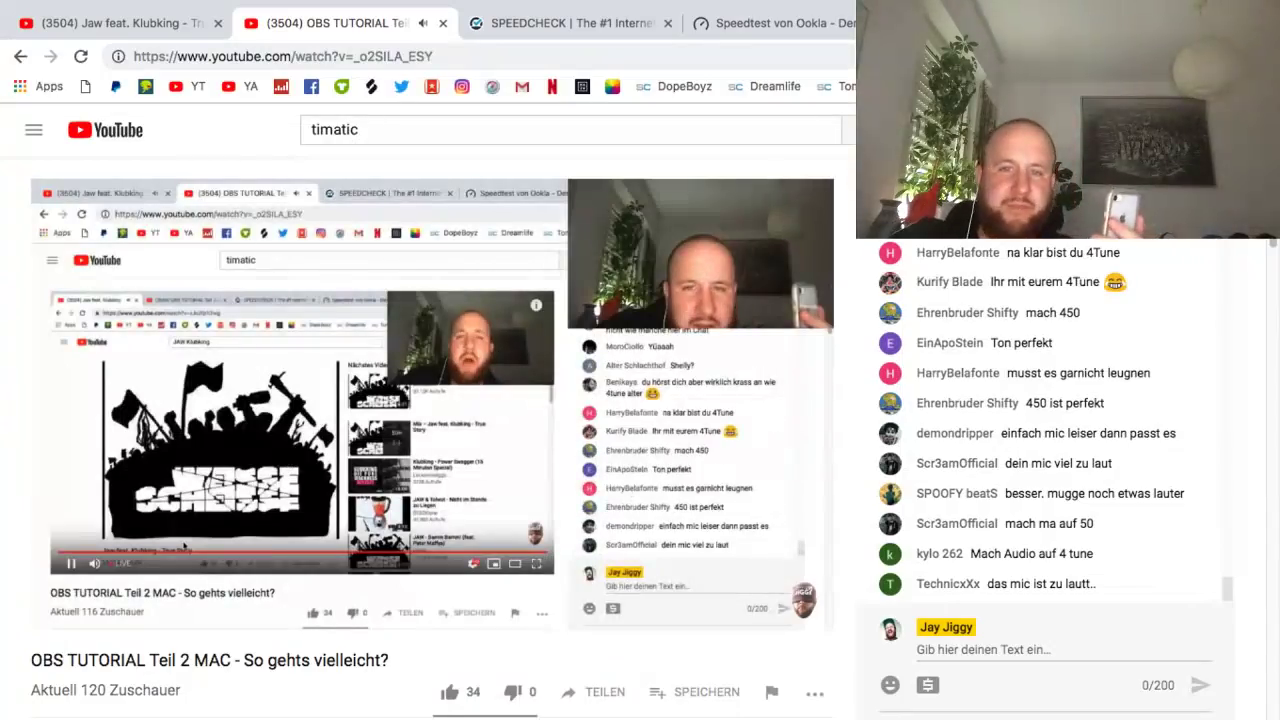
- Switch to OBS and set the volume of Mic/Aux to 50 % in the advanced audio properties
mouse_move(1022, 692)
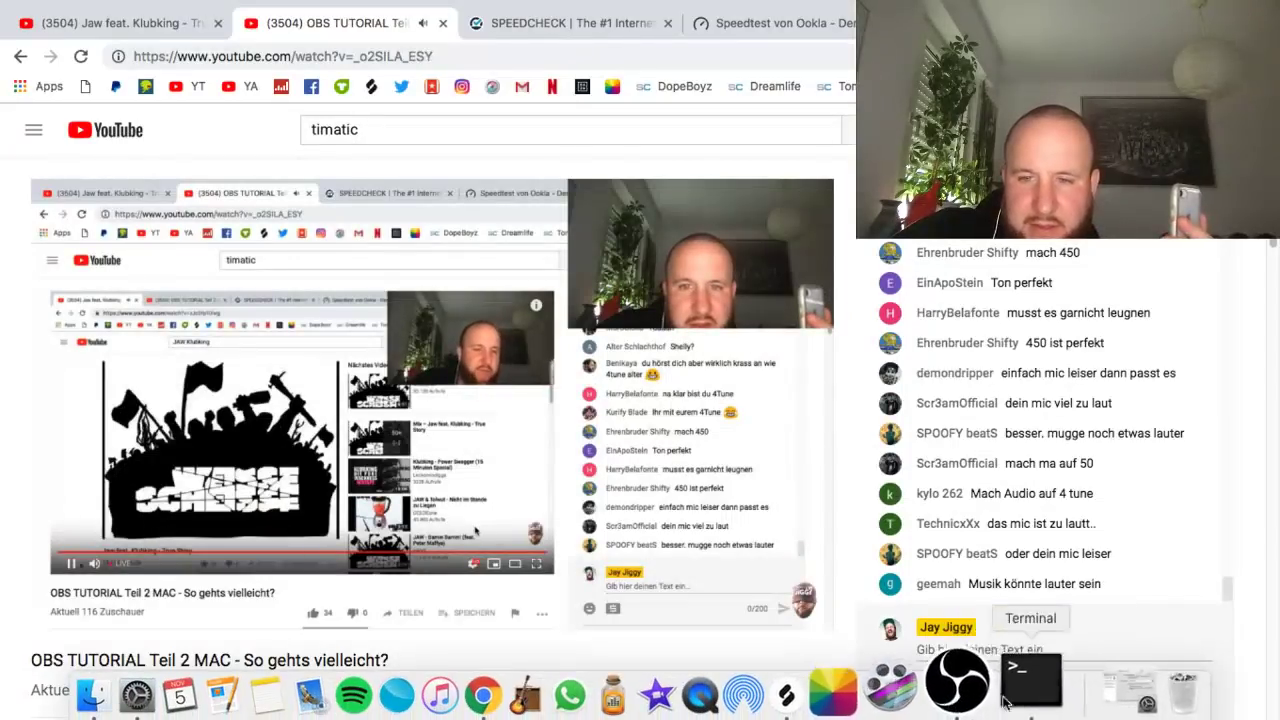
left_click(975, 690)
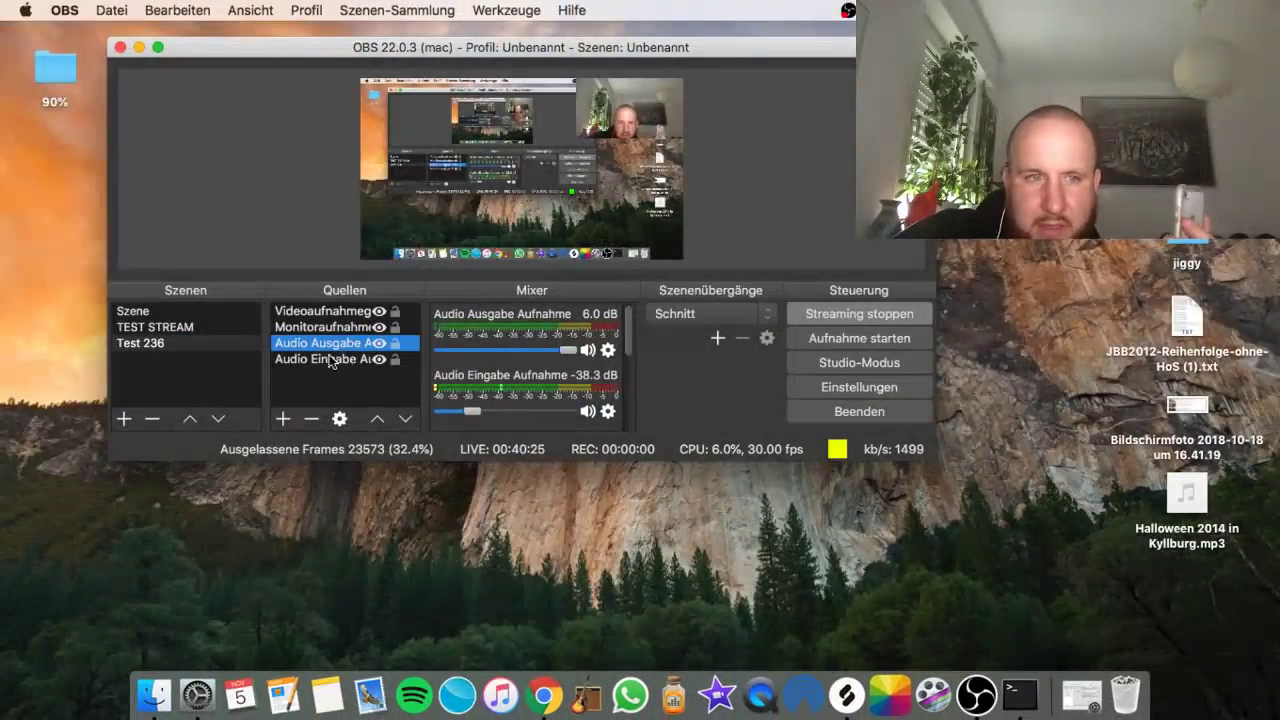
left_click(607, 349)
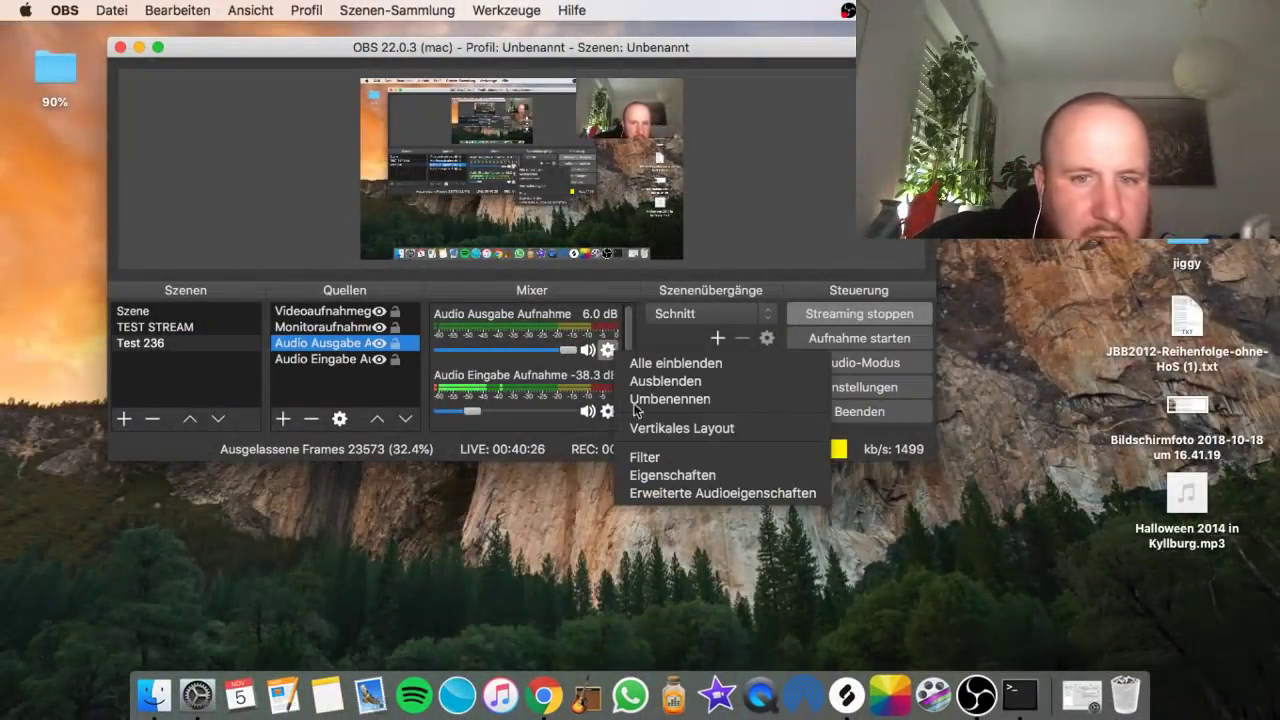
left_click(688, 490)
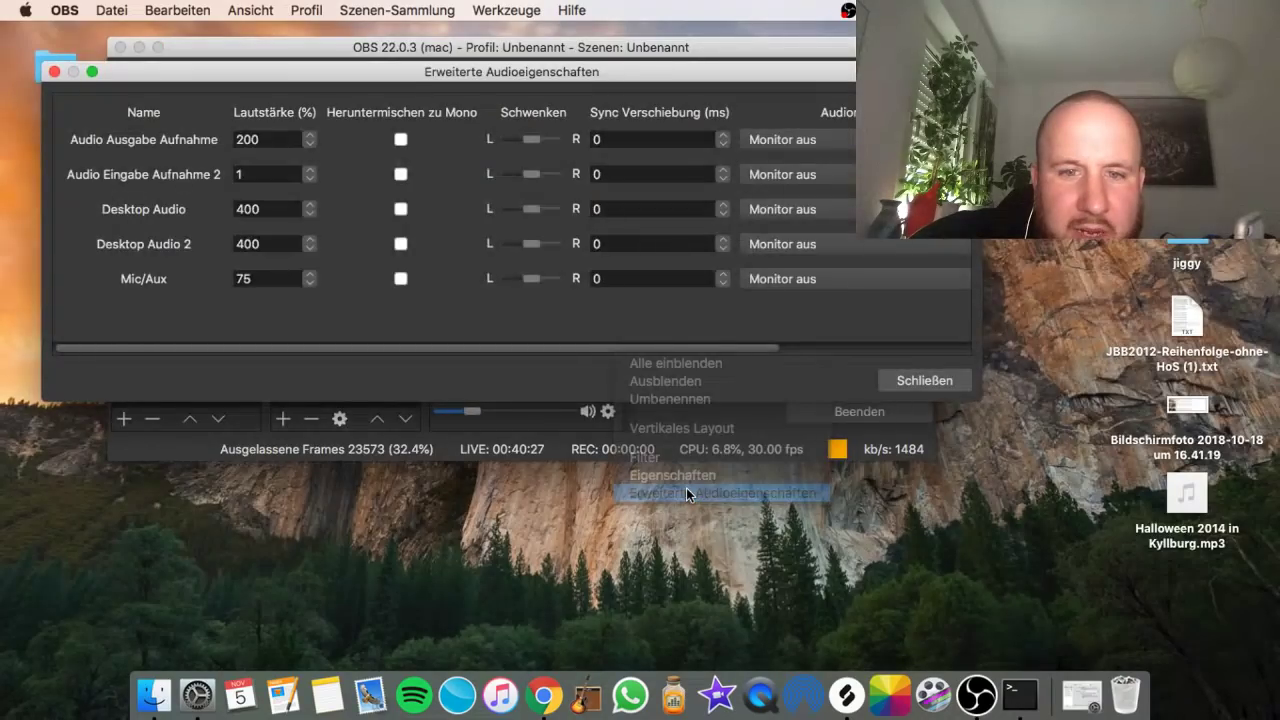
double_click(268, 277)
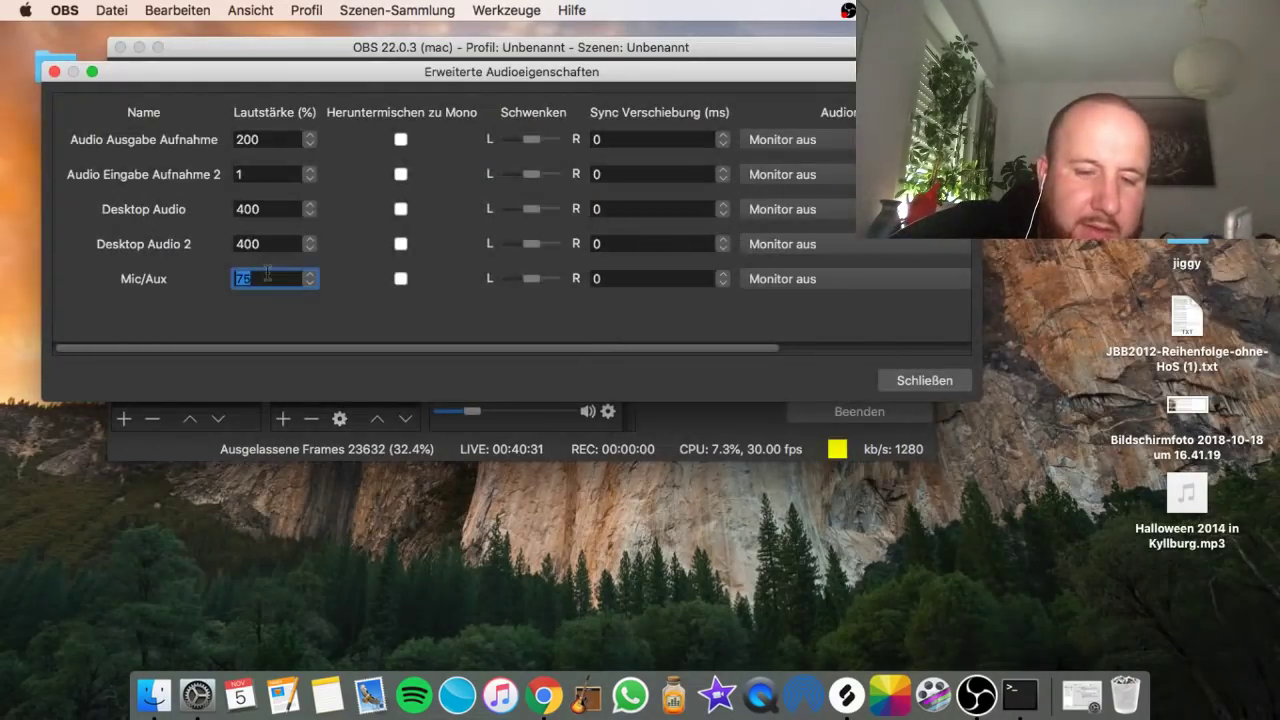
type("50")
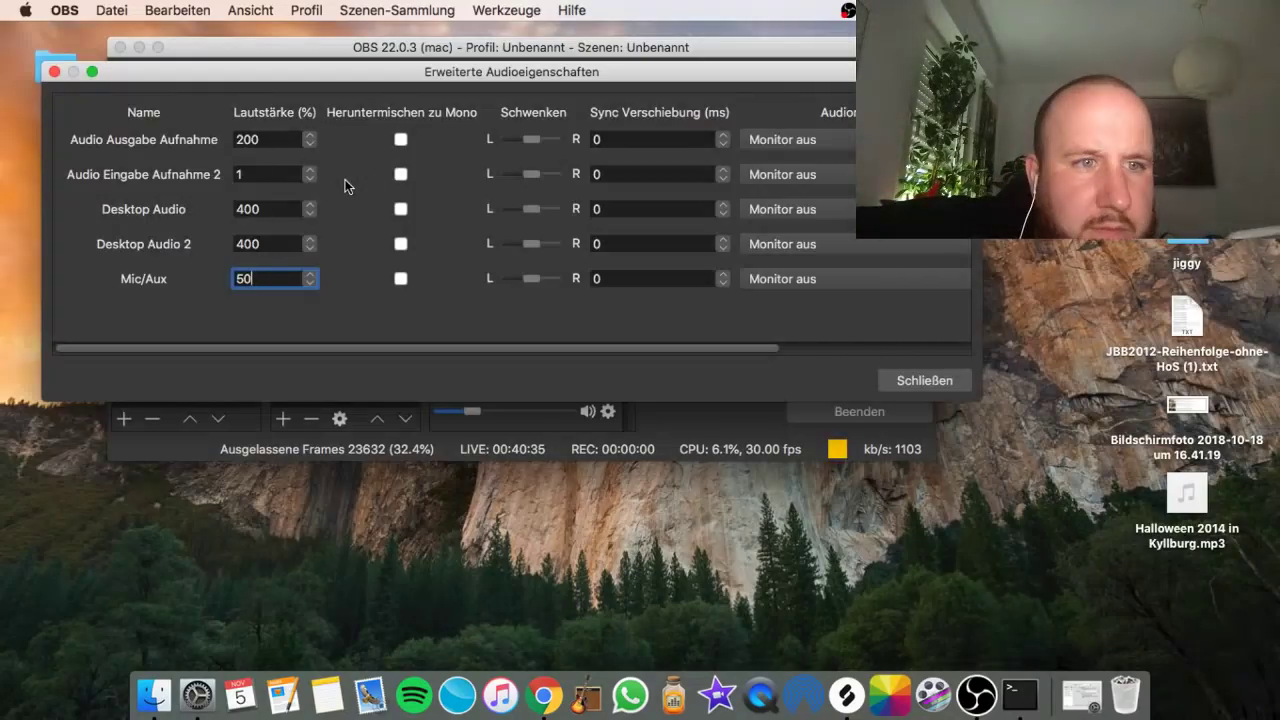
- Set the volumes of Desktop Audio and Desktop Audio 2 to 450 % and close the advanced audio properties
double_click(270, 245)
type("450")
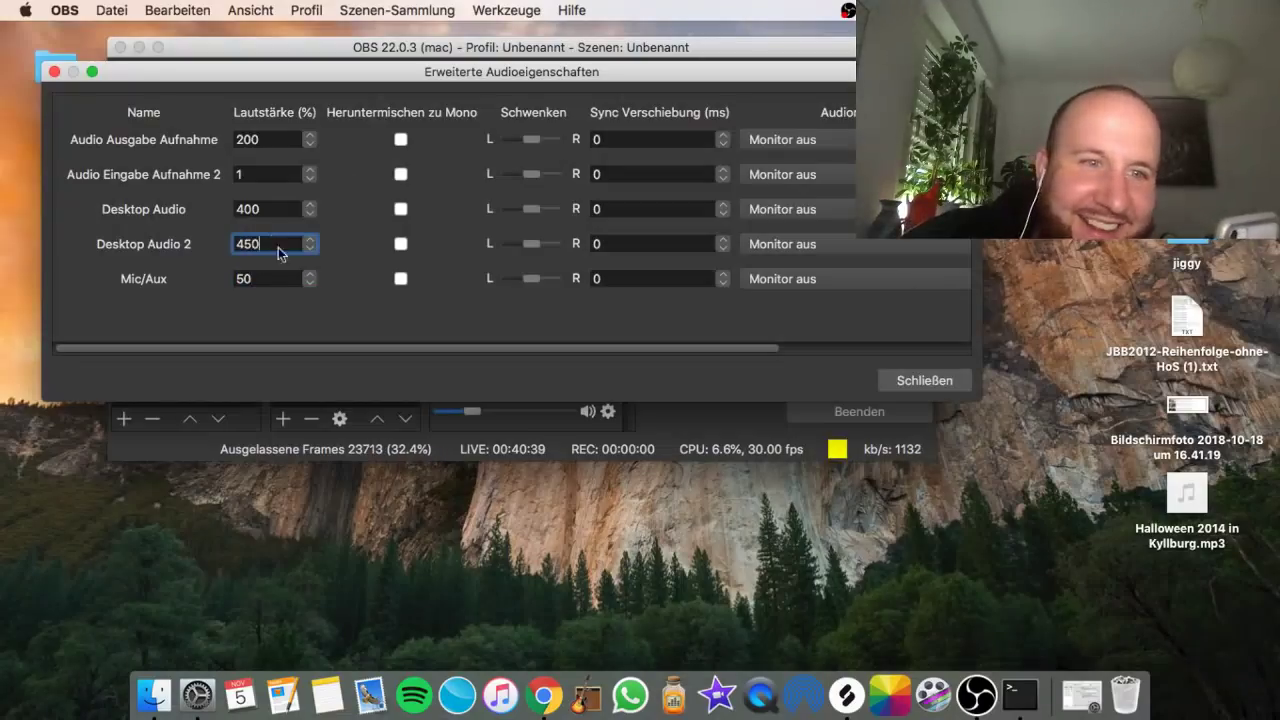
double_click(276, 208)
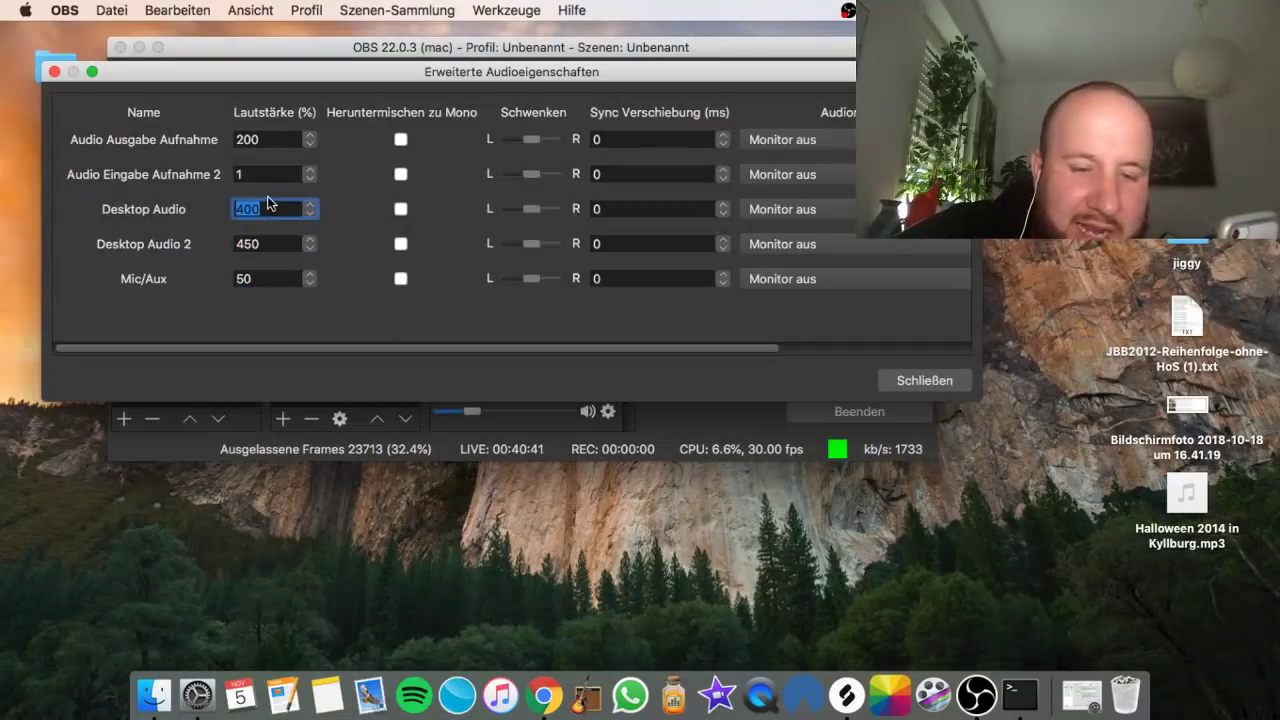
type("450")
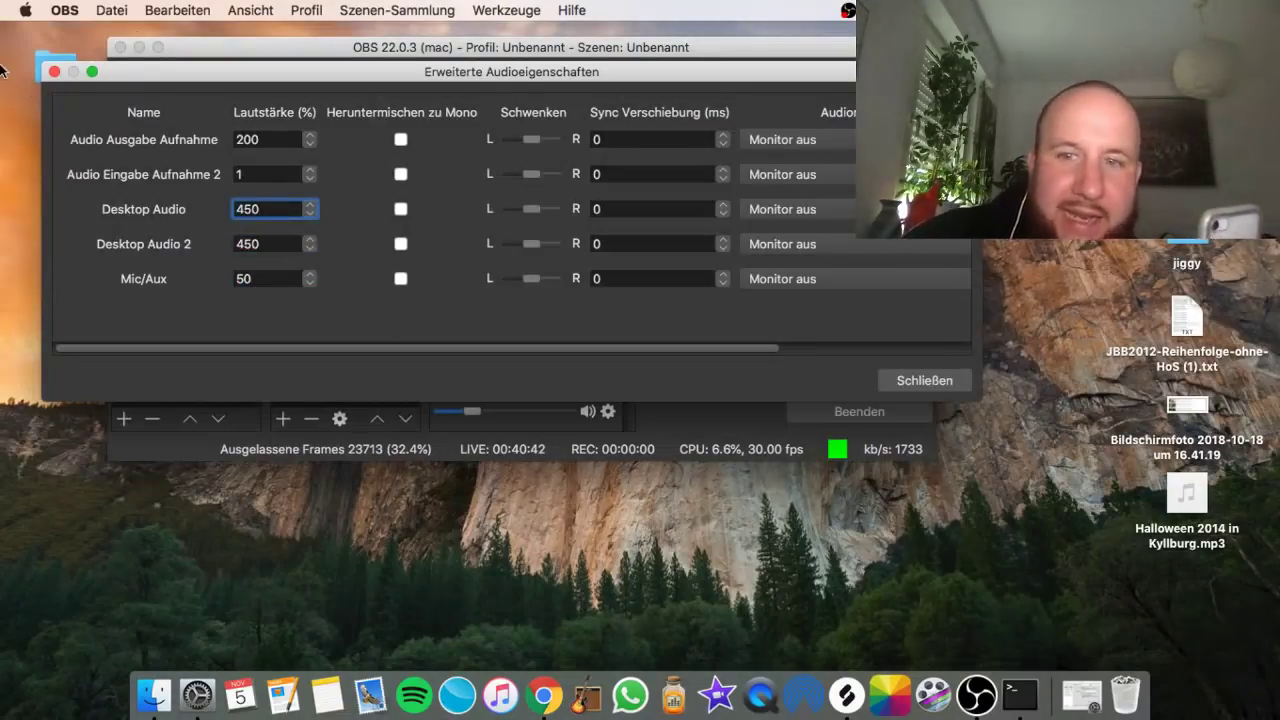
left_click(912, 384)
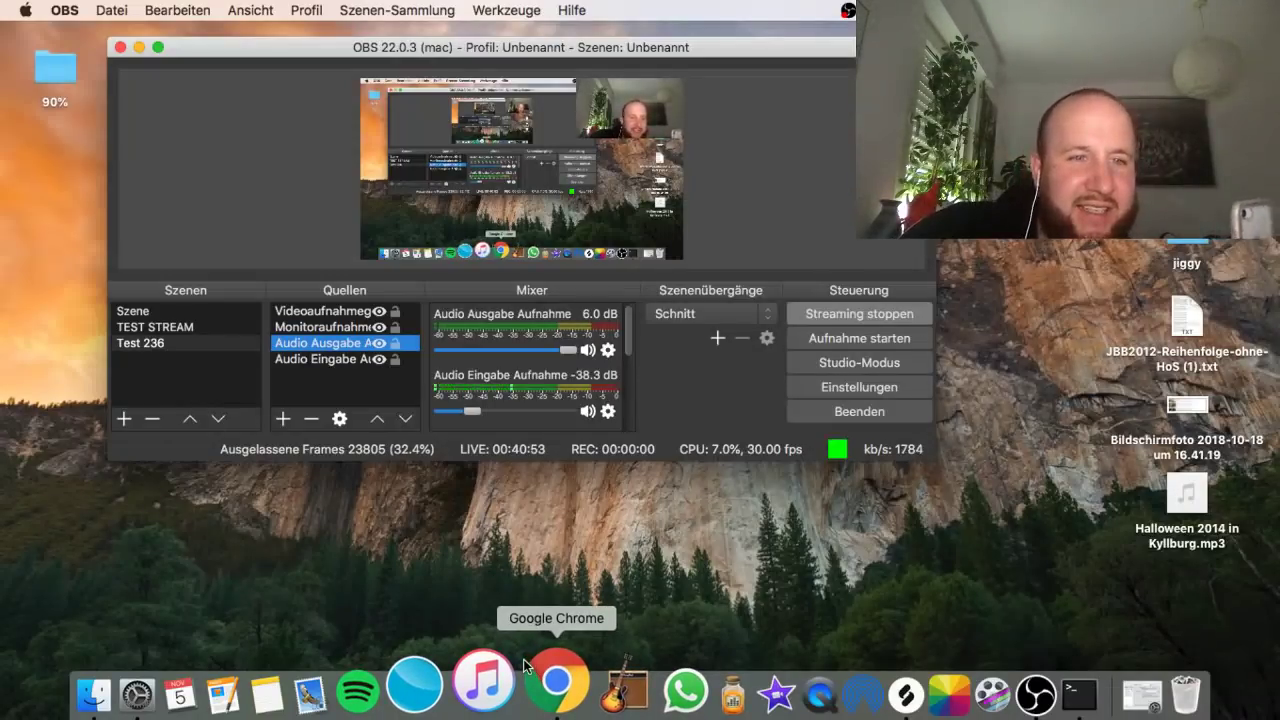
- Switch to Chrome, play the "True Story" video as an audio test, check the result in the live stream and pause the stream
left_click(524, 665)
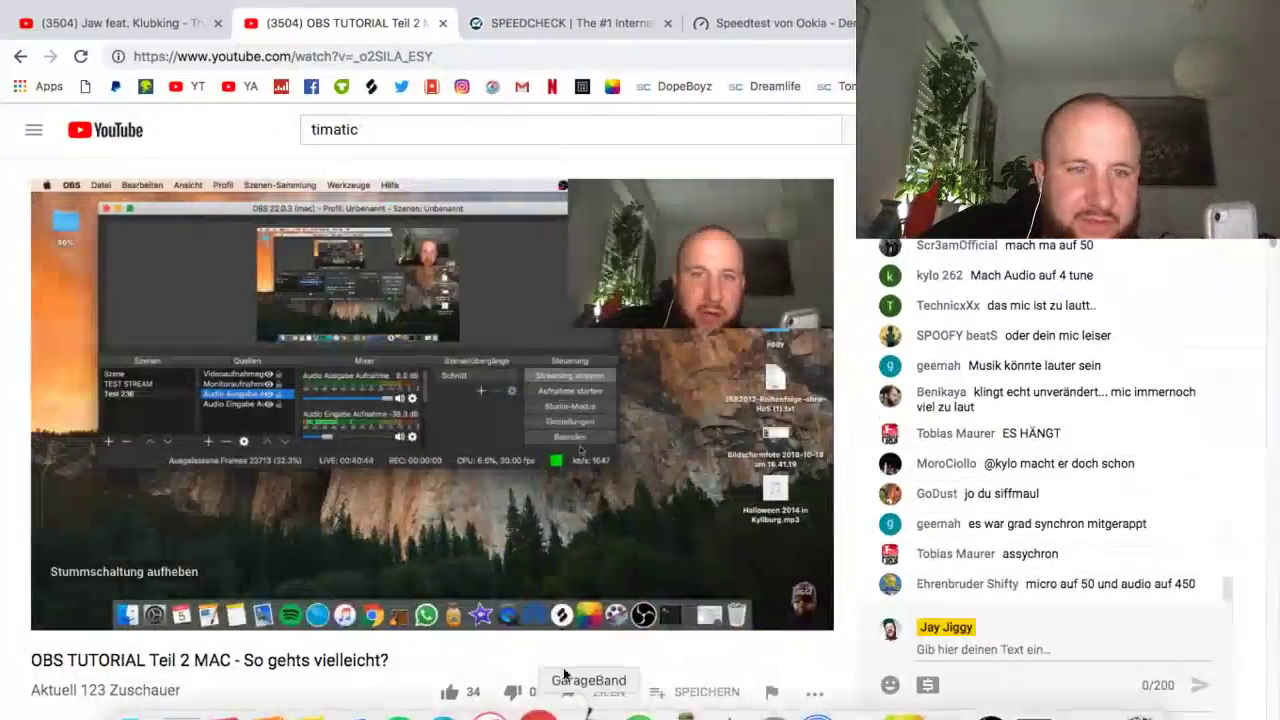
left_click(155, 30)
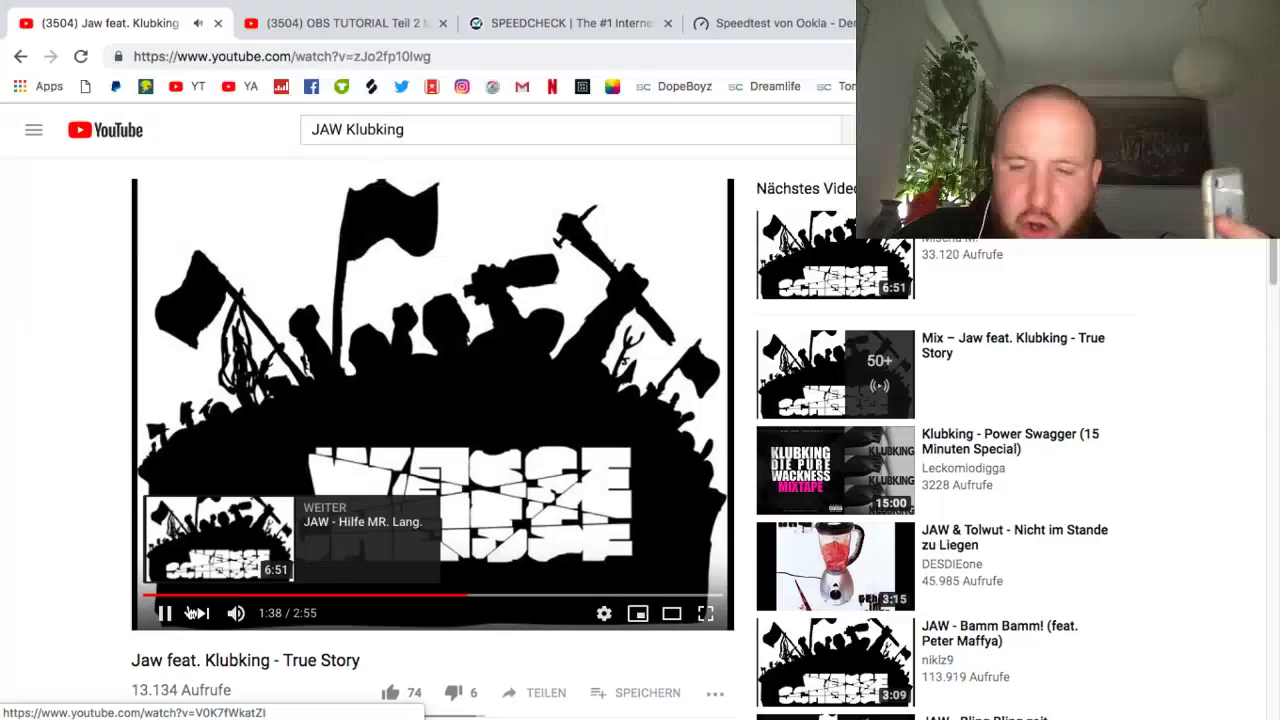
key("ctrl+Tab")
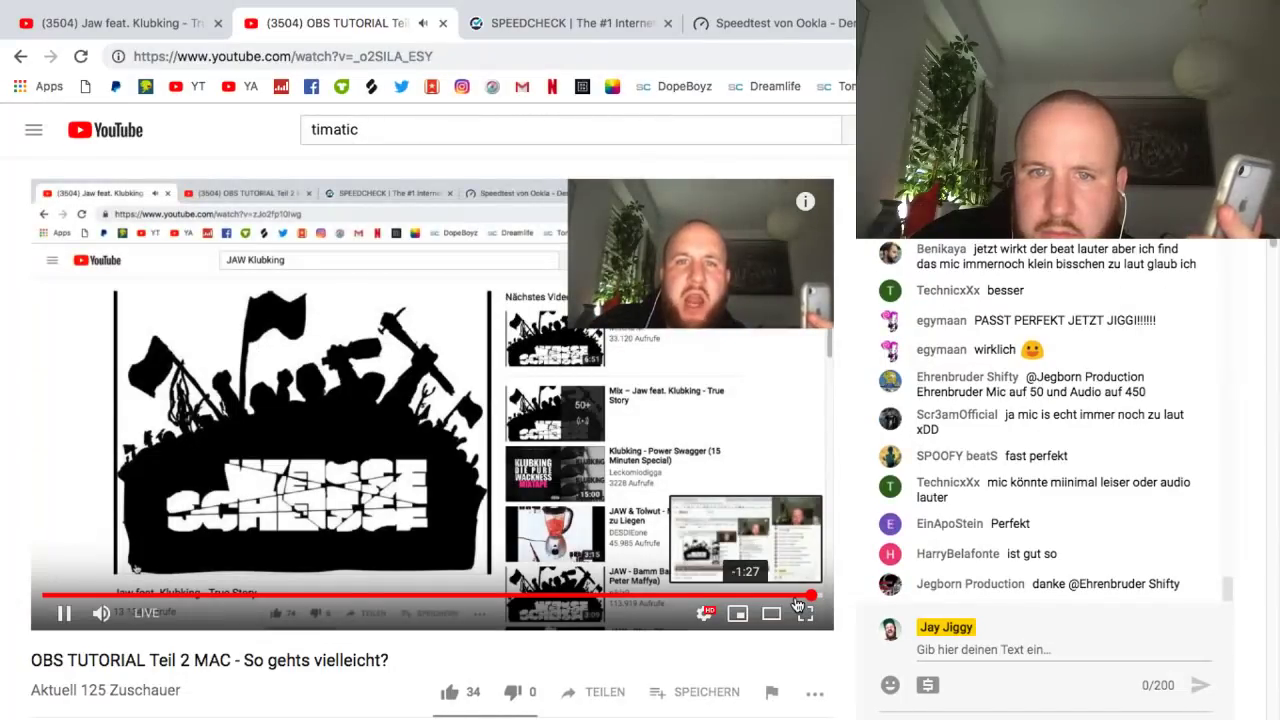
left_click(63, 613)
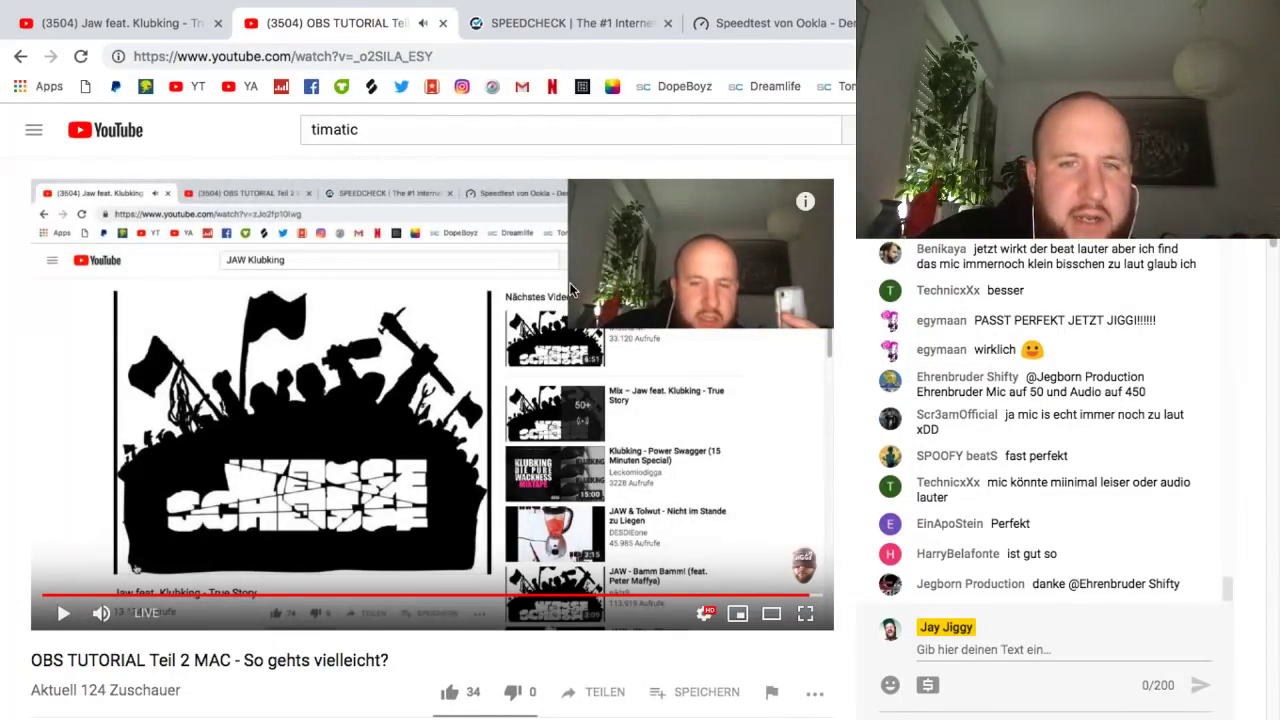
left_click(977, 695)
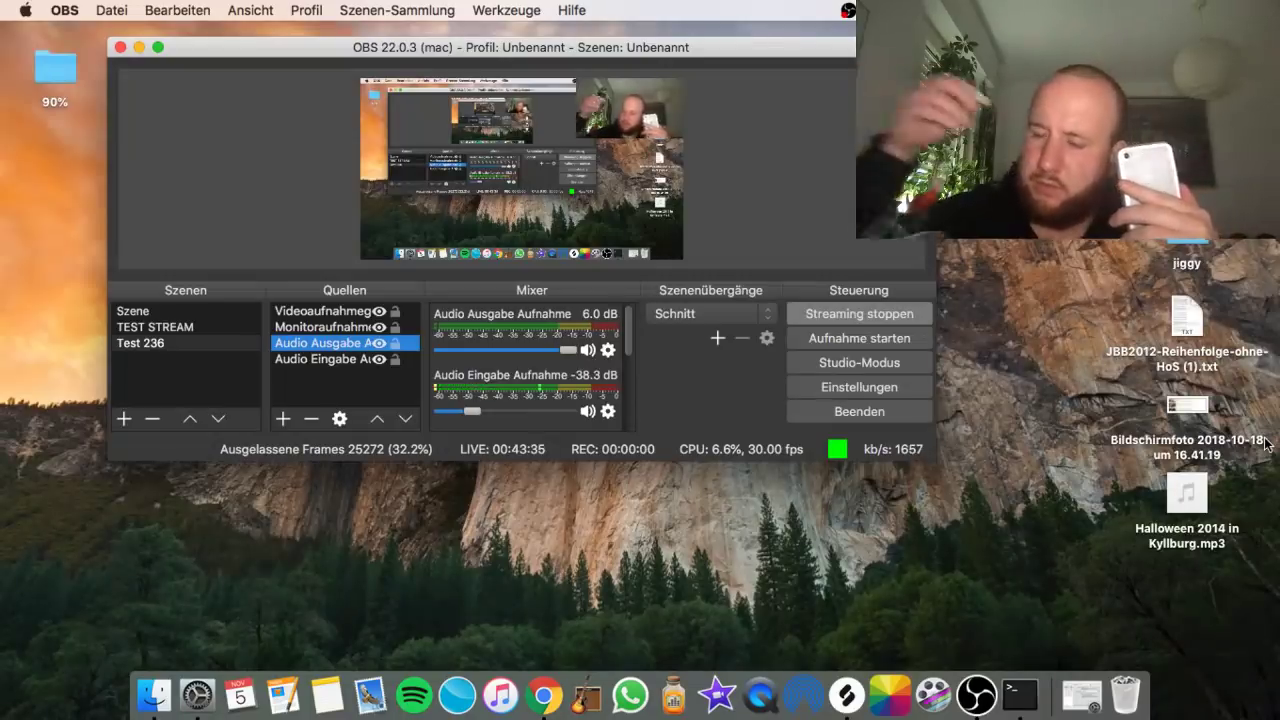
left_click(549, 706)
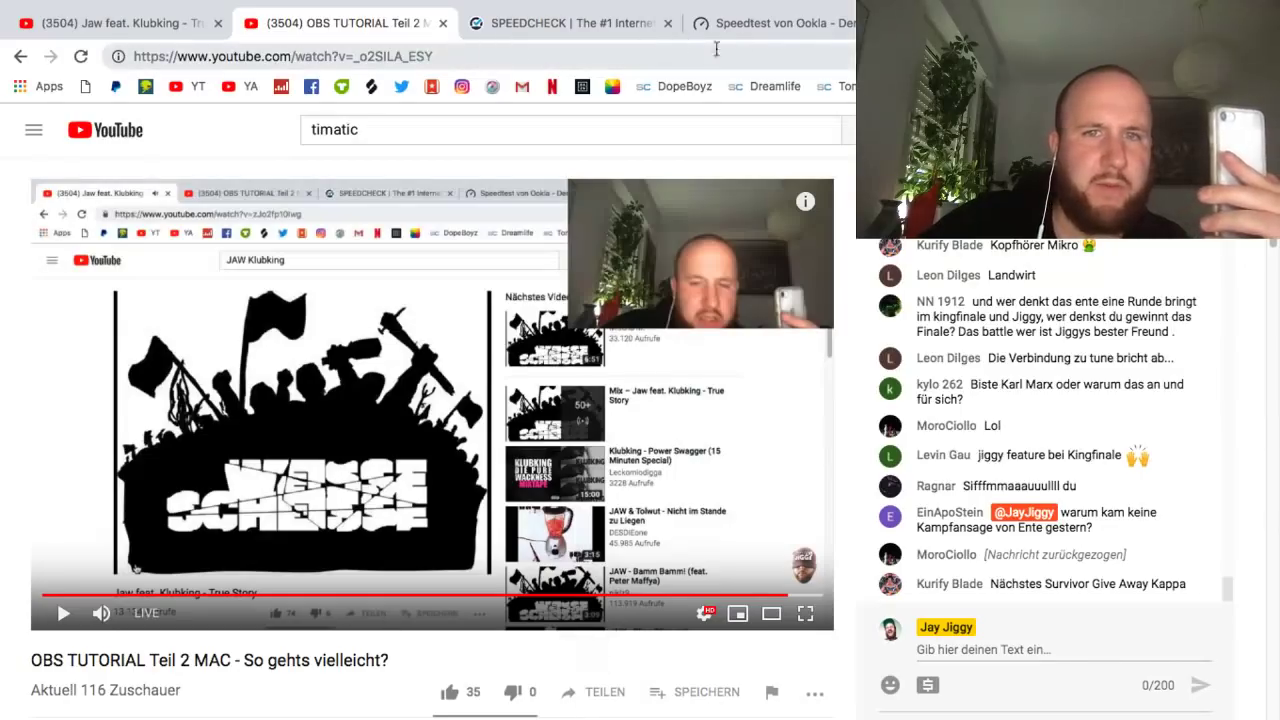
left_click(146, 8)
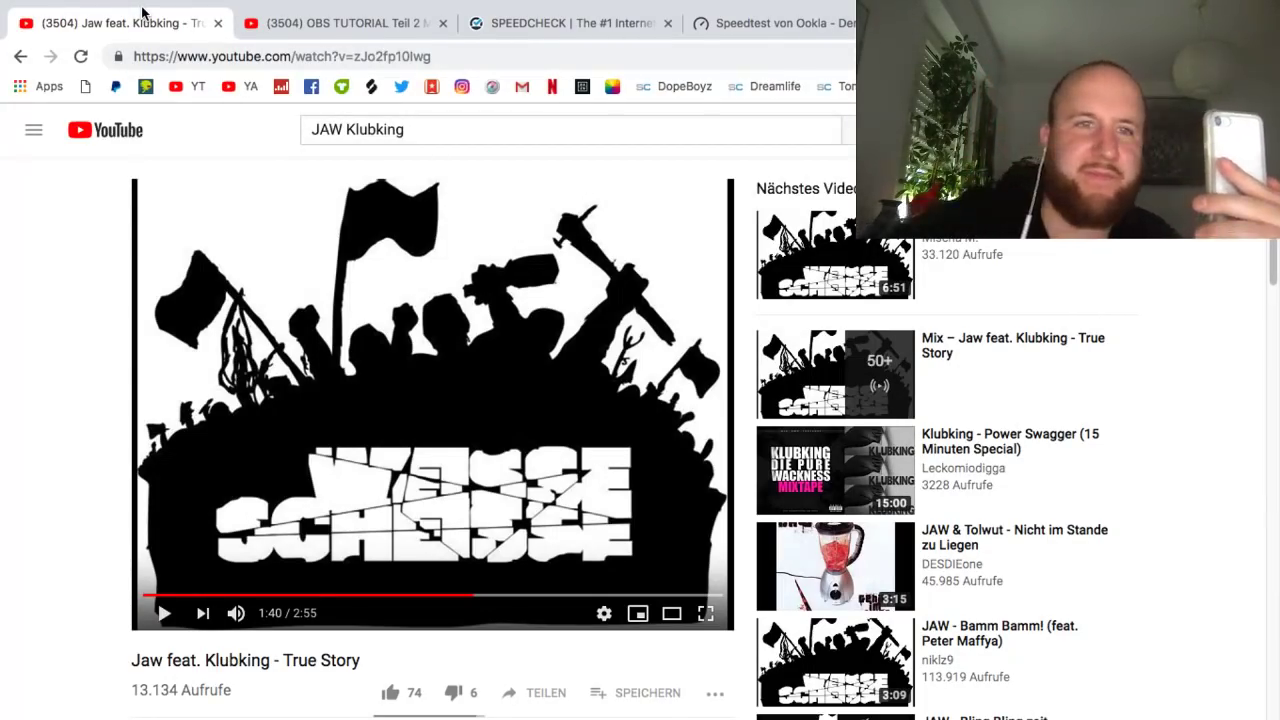
left_click(325, 8)
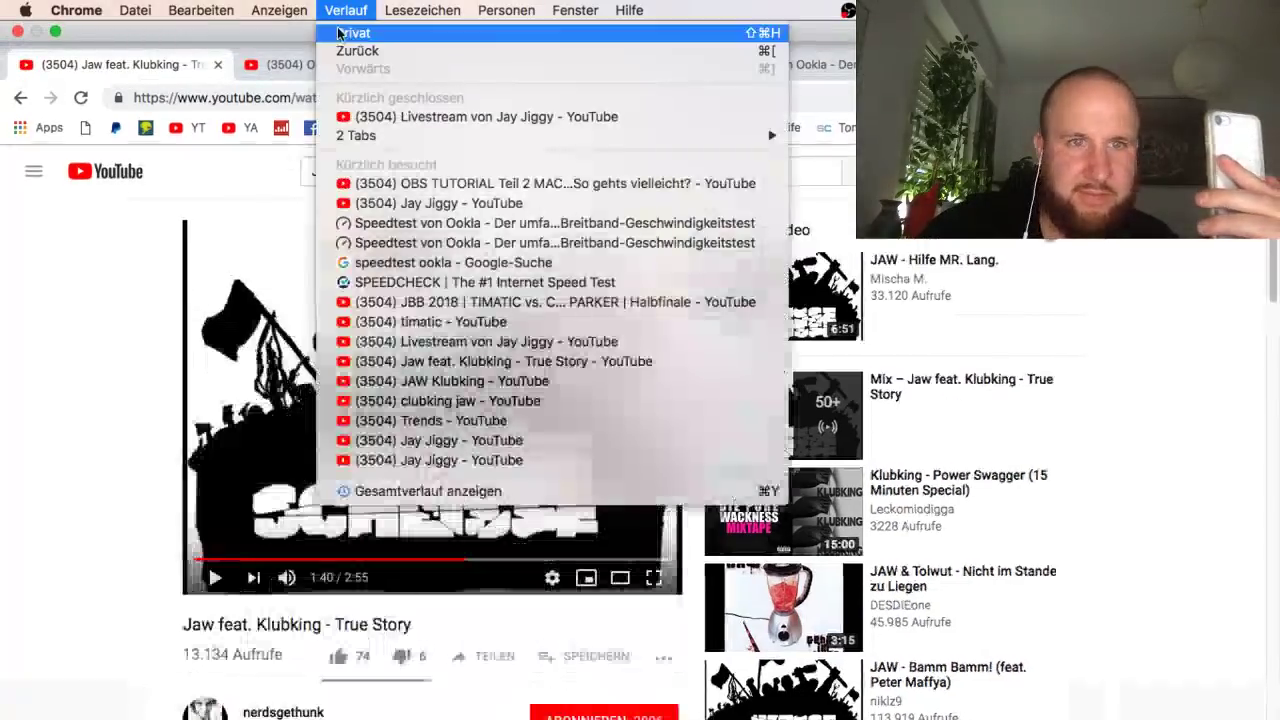
left_click(276, 60)
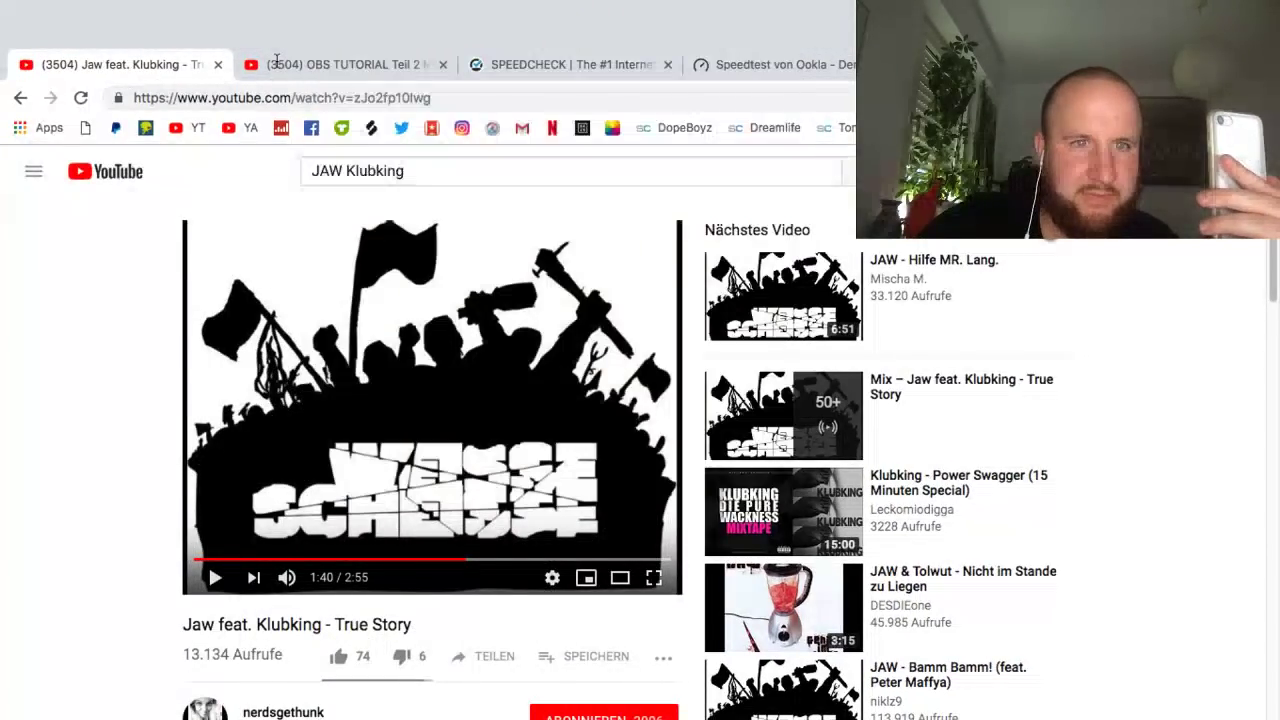
left_click(240, 56)
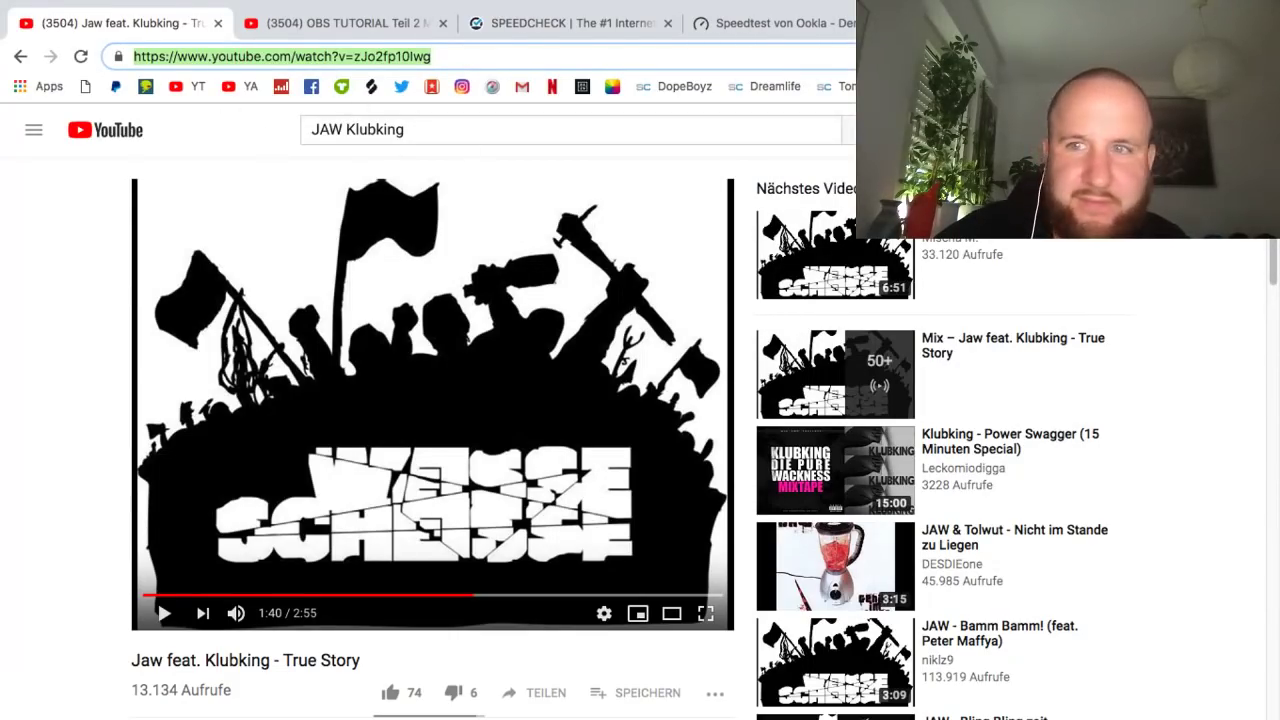
- Go to the account's own YouTube channel, open the live "OBS TUTORIAL Teil 2 MAC" stream from it and pause playback
left_click(1243, 129)
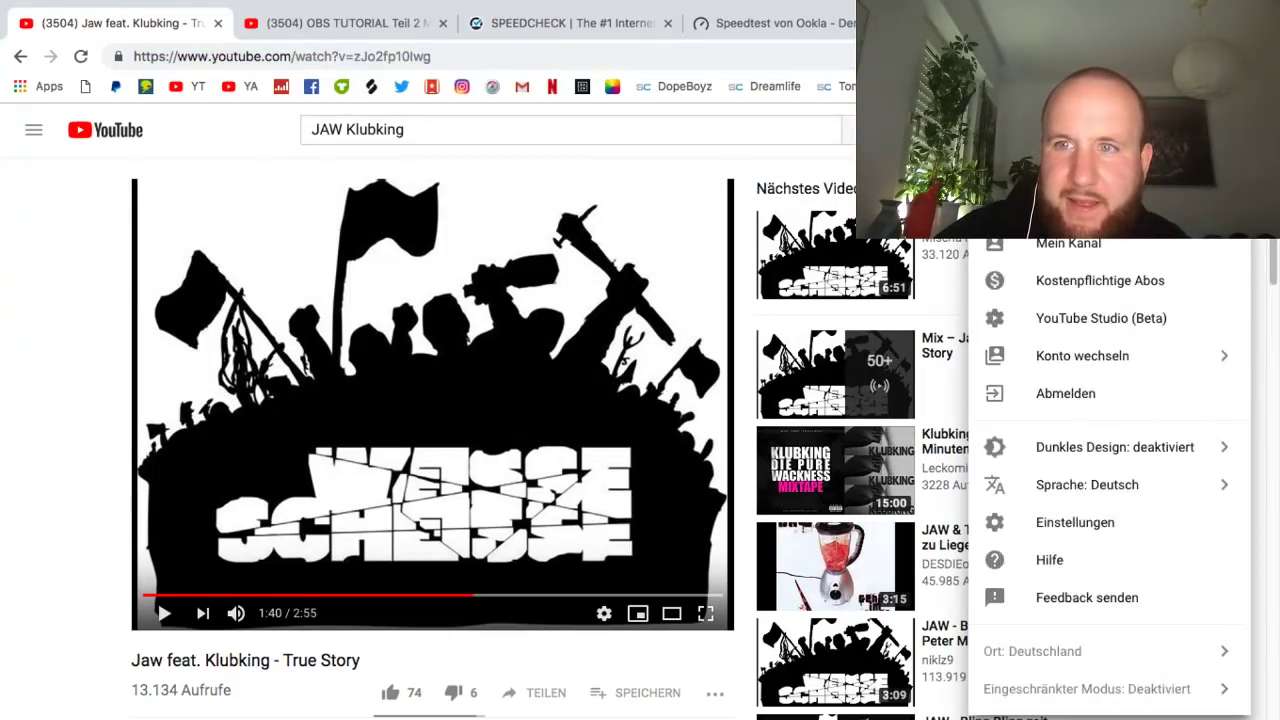
left_click(1080, 257)
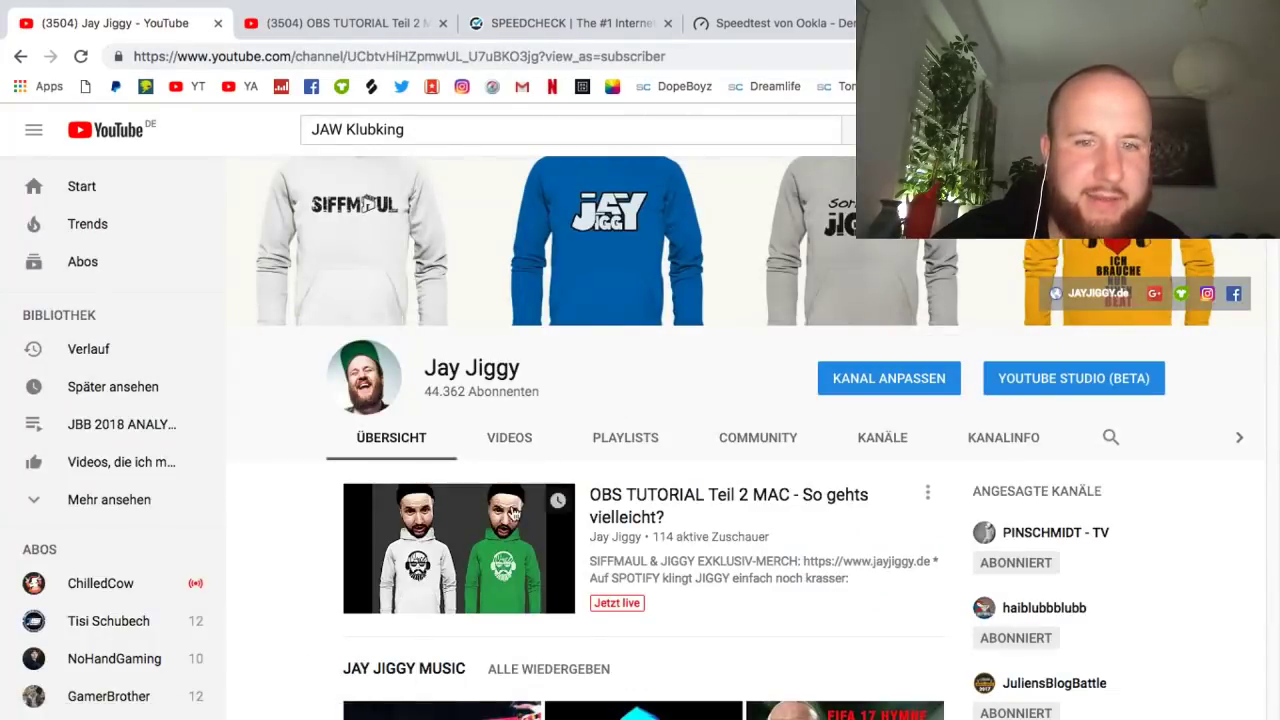
left_click(509, 517)
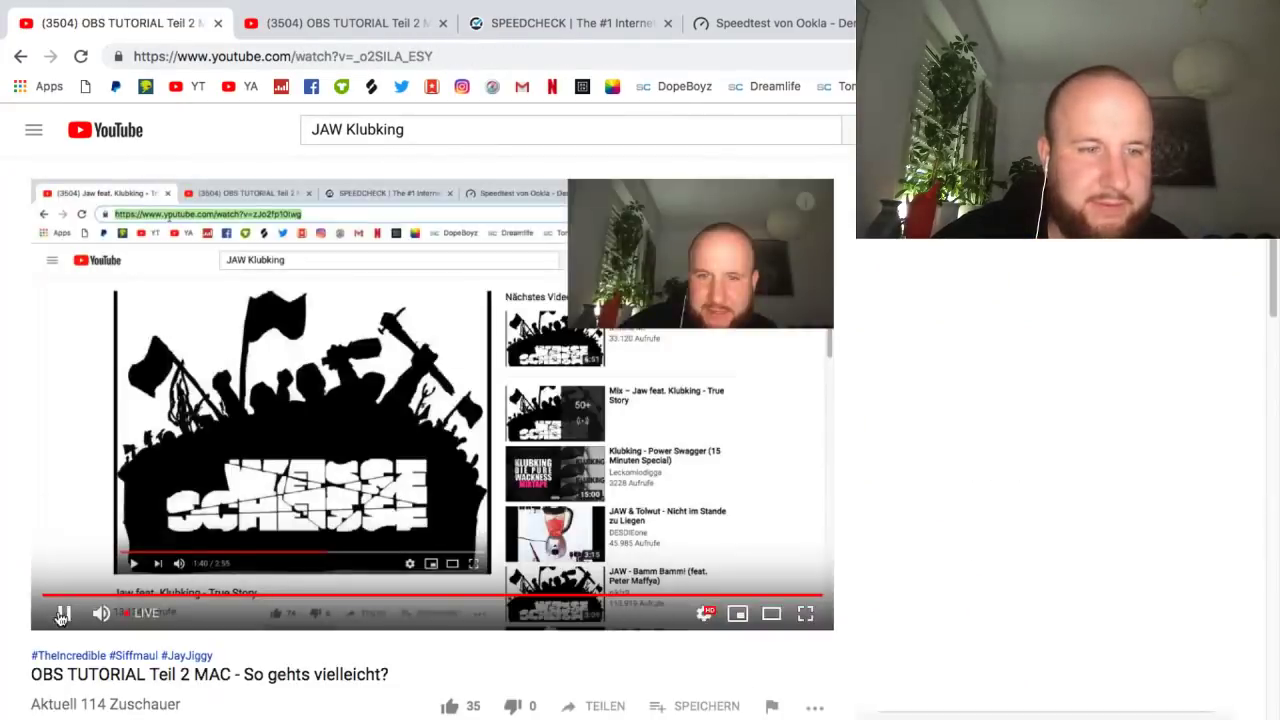
left_click(70, 612)
- Read back through the live chat for viewers' feedback on the microphone and music volume
scroll(83, 580, "down", 1)
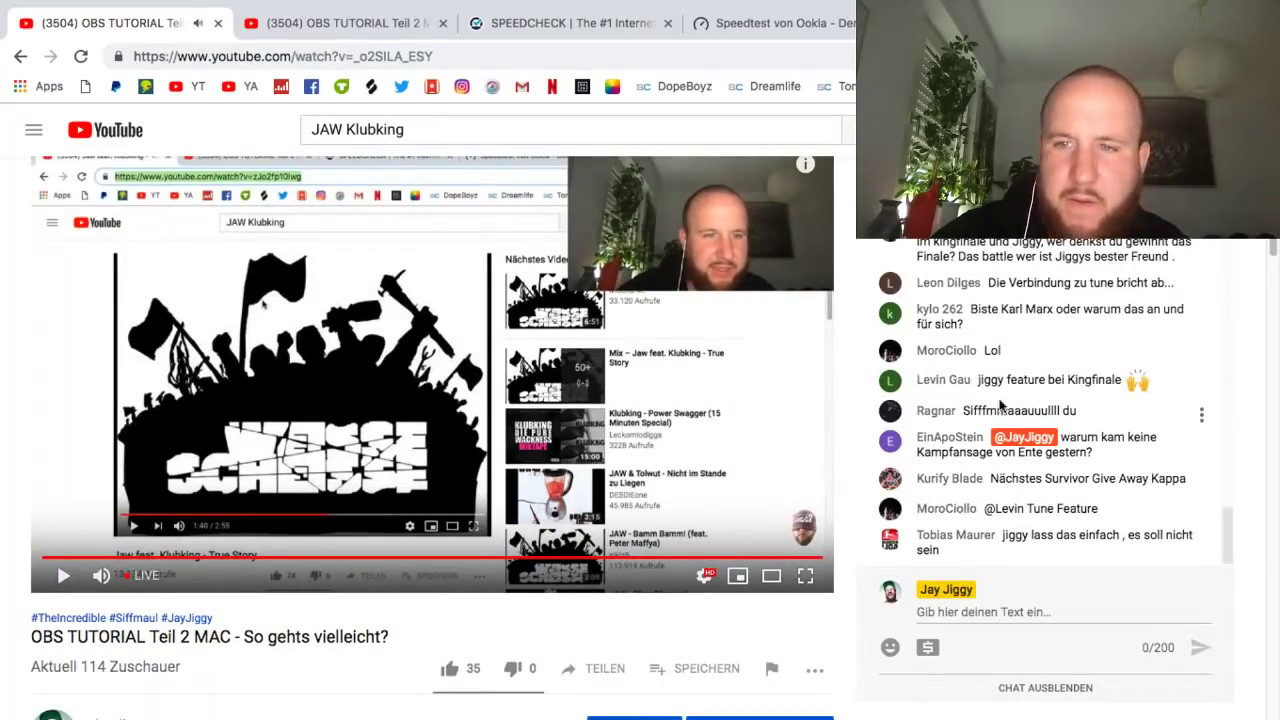
scroll(1083, 420, "up", 1)
scroll(1078, 428, "down", 1)
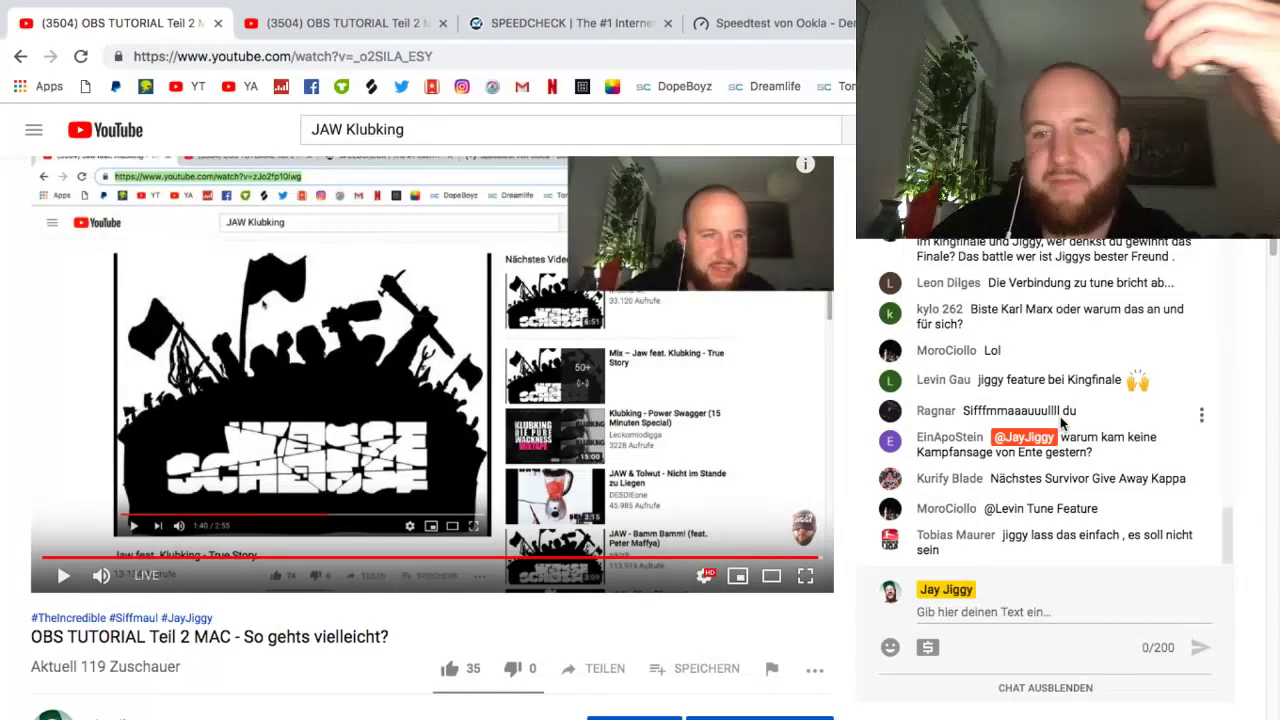
scroll(1062, 422, "up", 3)
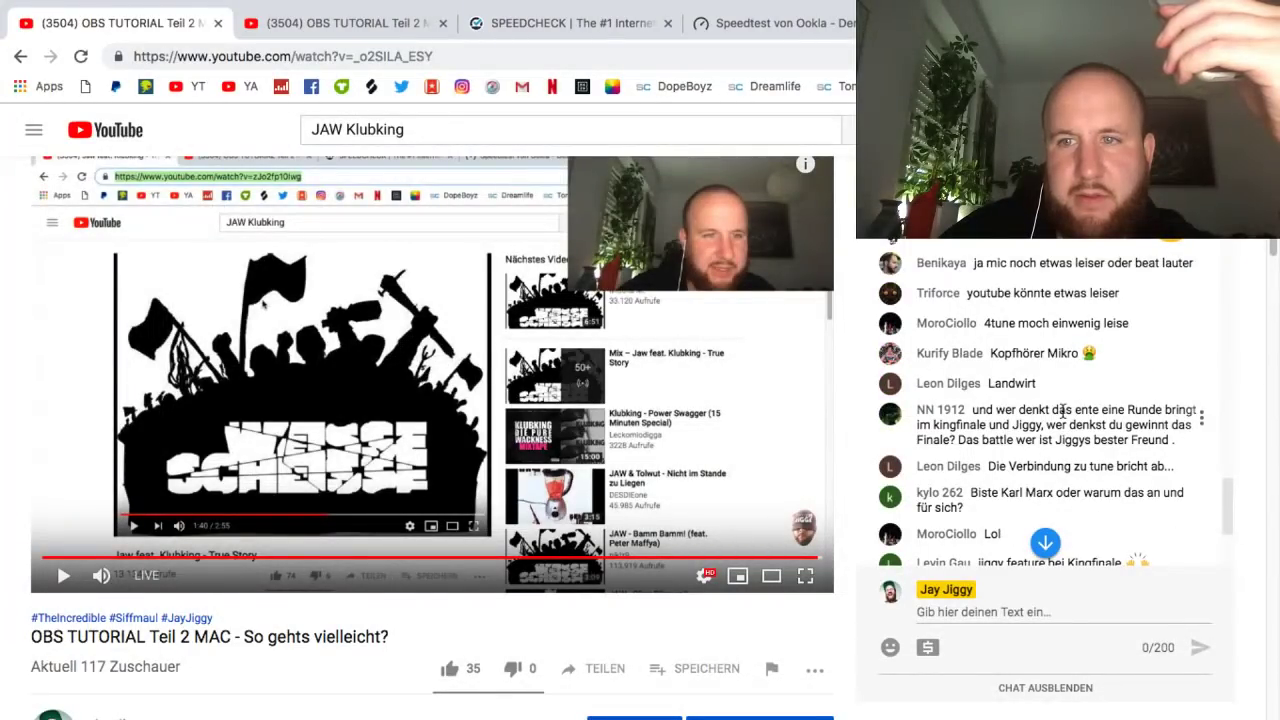
scroll(1062, 415, "up", 1)
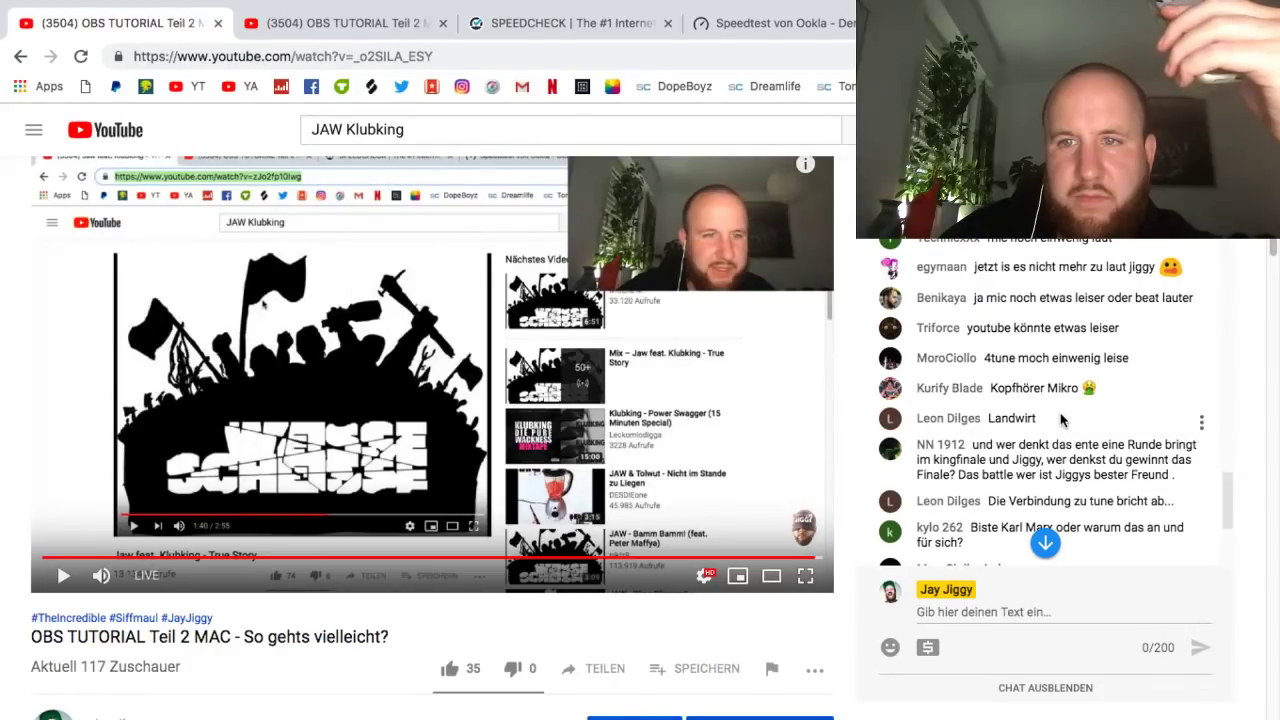
scroll(1062, 420, "up", 5)
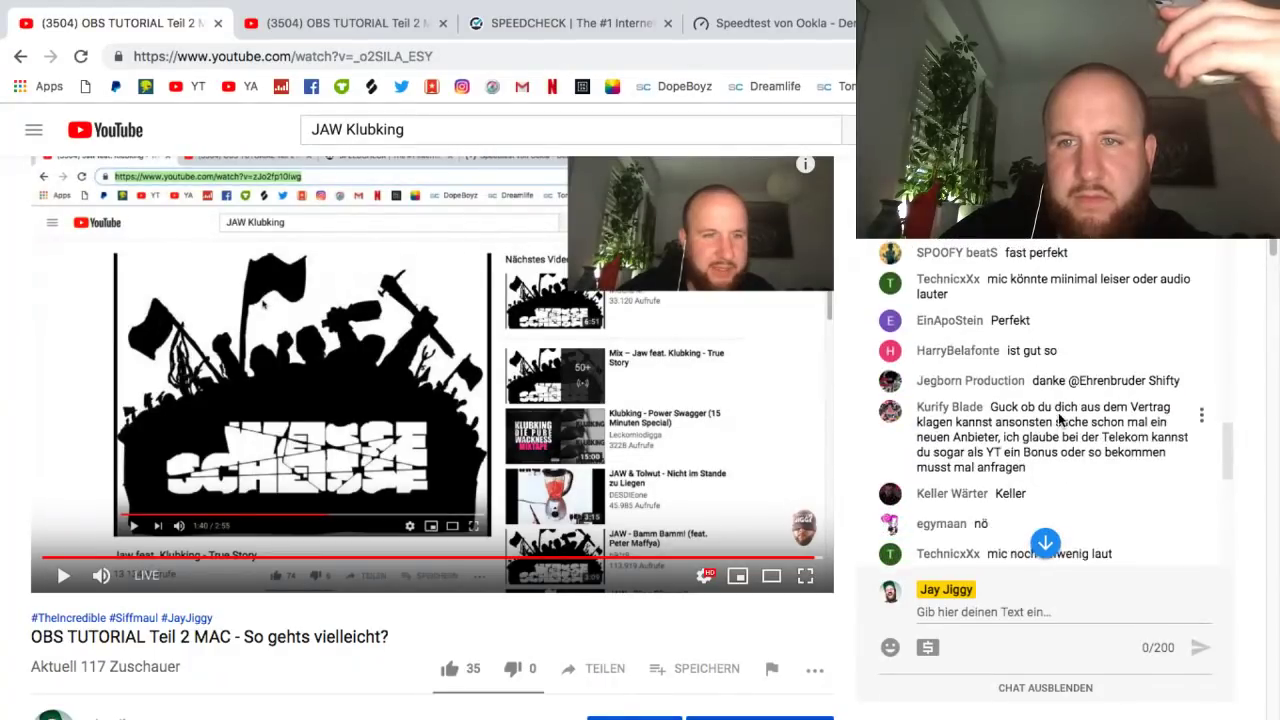
scroll(1060, 420, "up", 3)
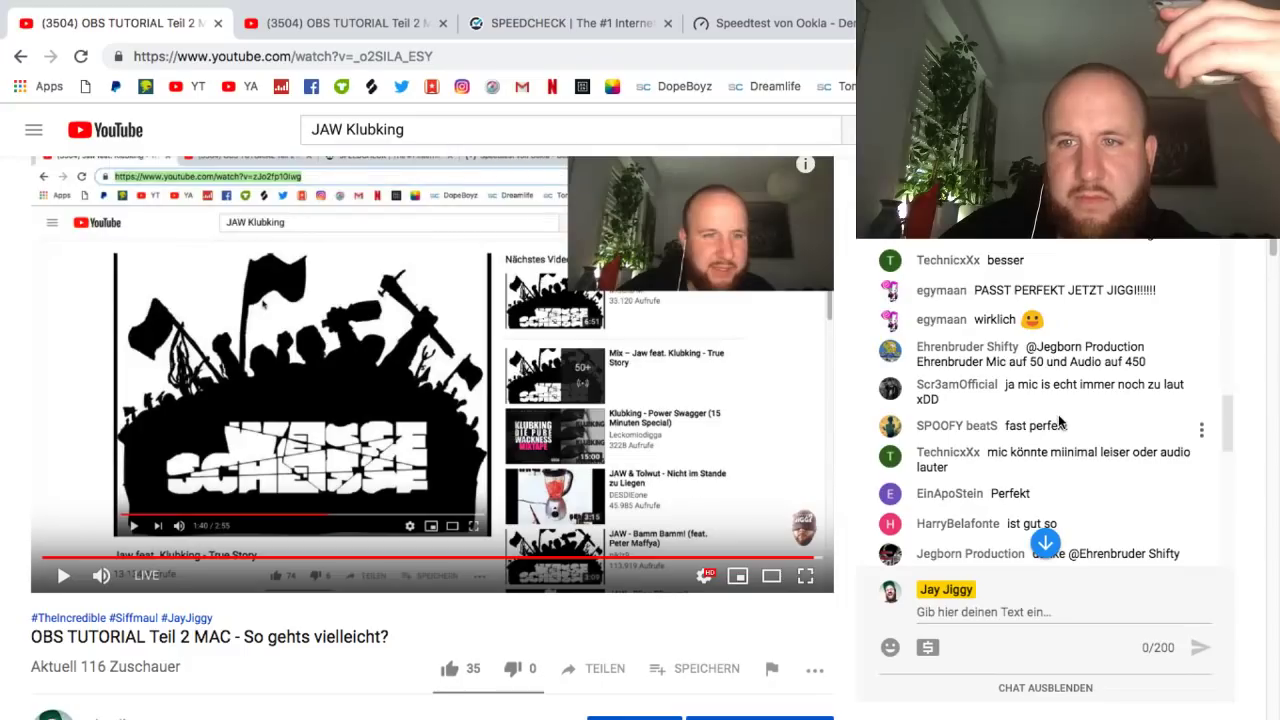
scroll(1060, 420, "up", 4)
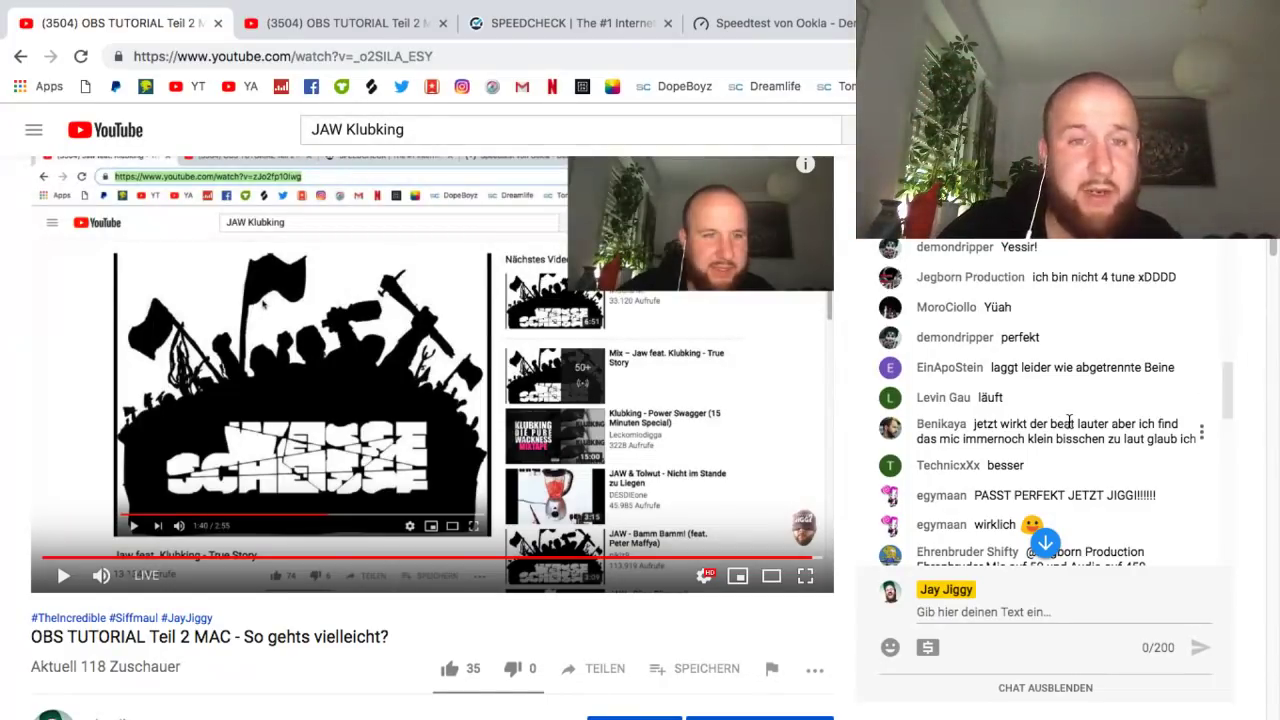
scroll(1008, 368, "down", 5)
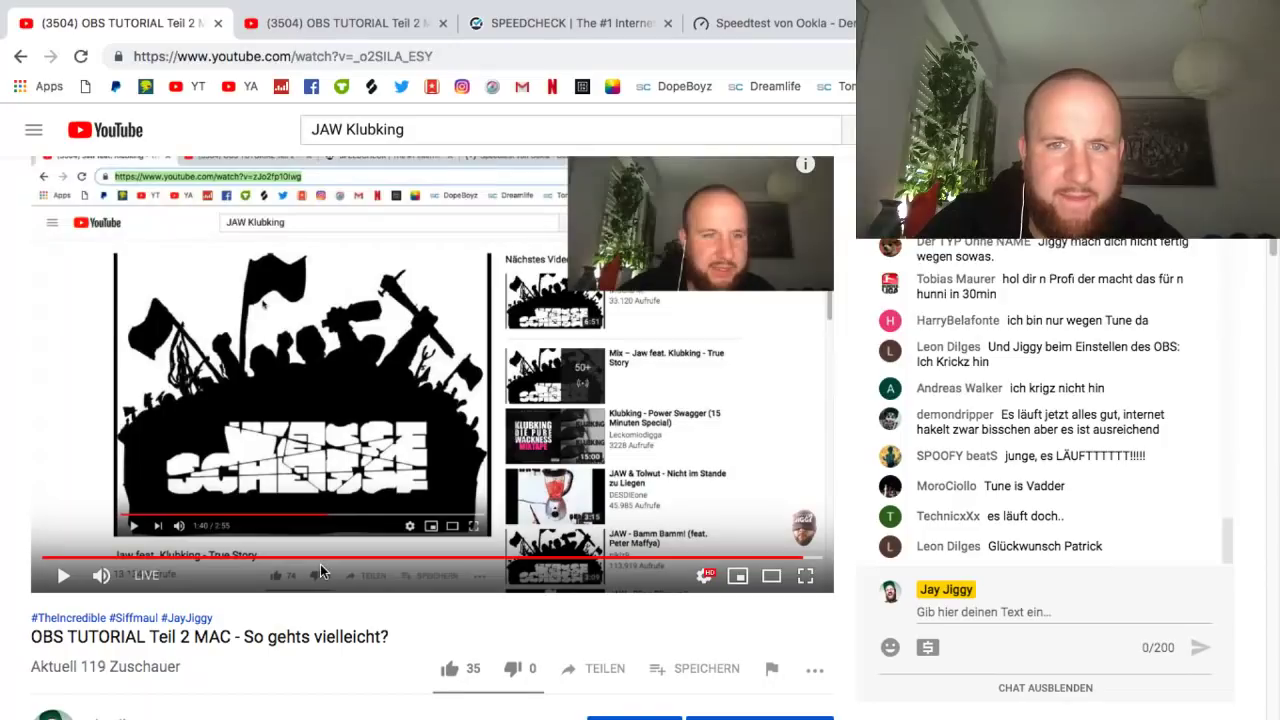
- Return to the channel page and look through its uploaded videos and playlists
left_click(180, 88)
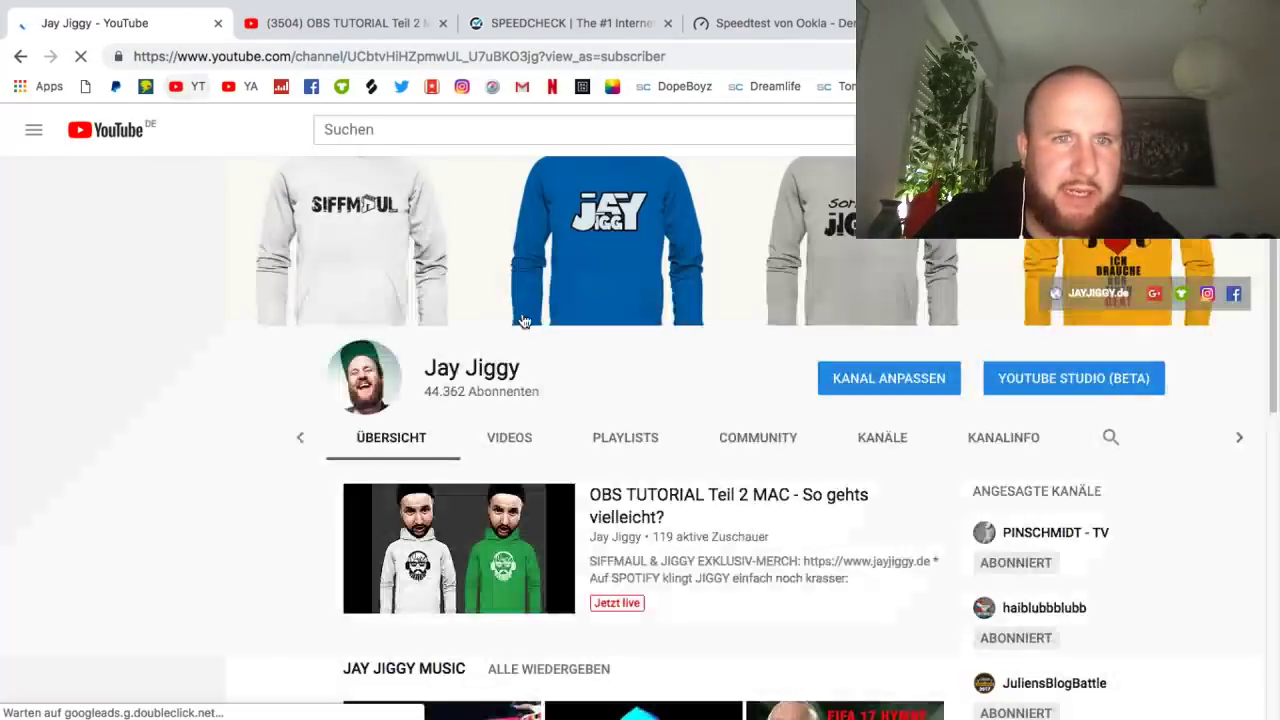
left_click(516, 440)
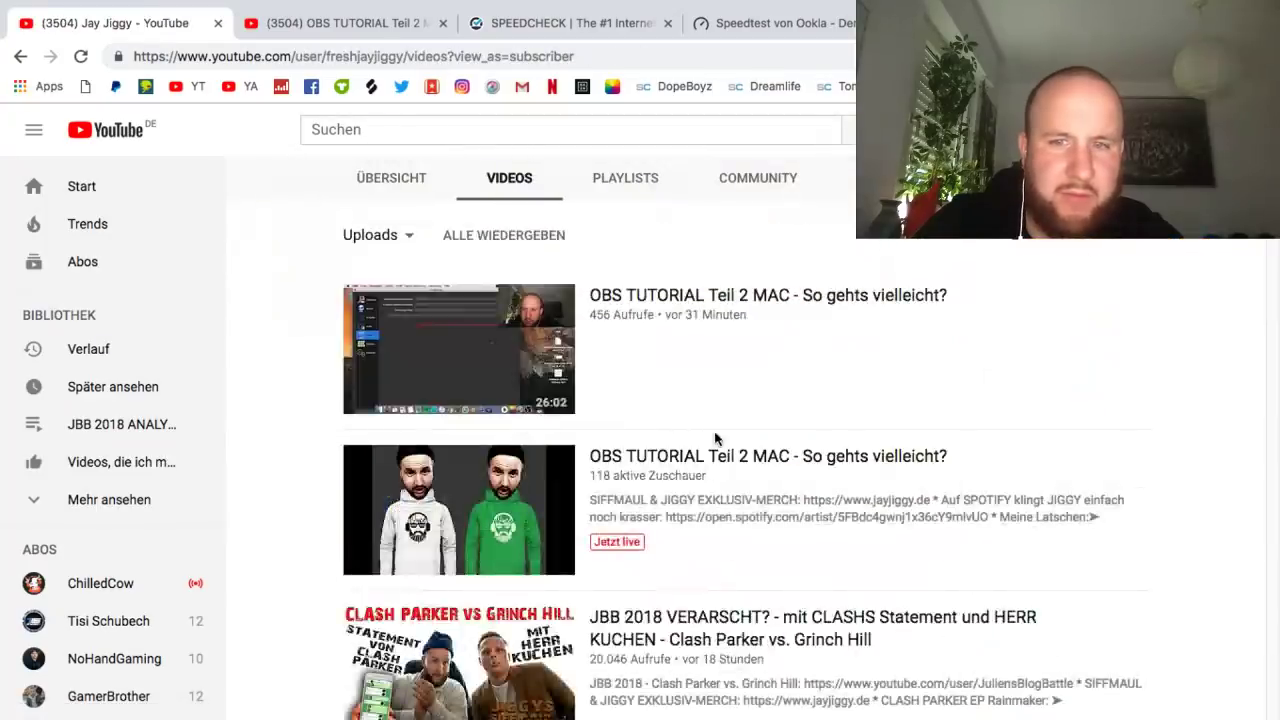
scroll(711, 438, "down", 10)
scroll(711, 438, "up", 10)
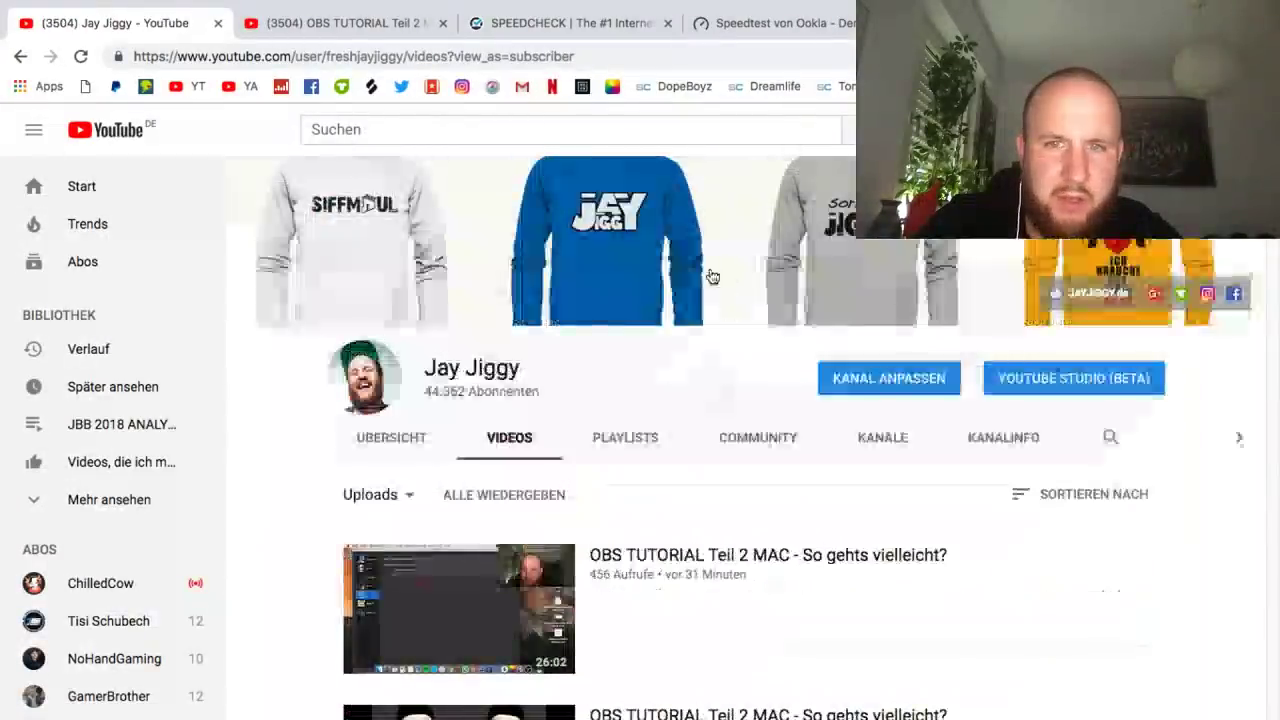
left_click(635, 455)
scroll(720, 457, "down", 6)
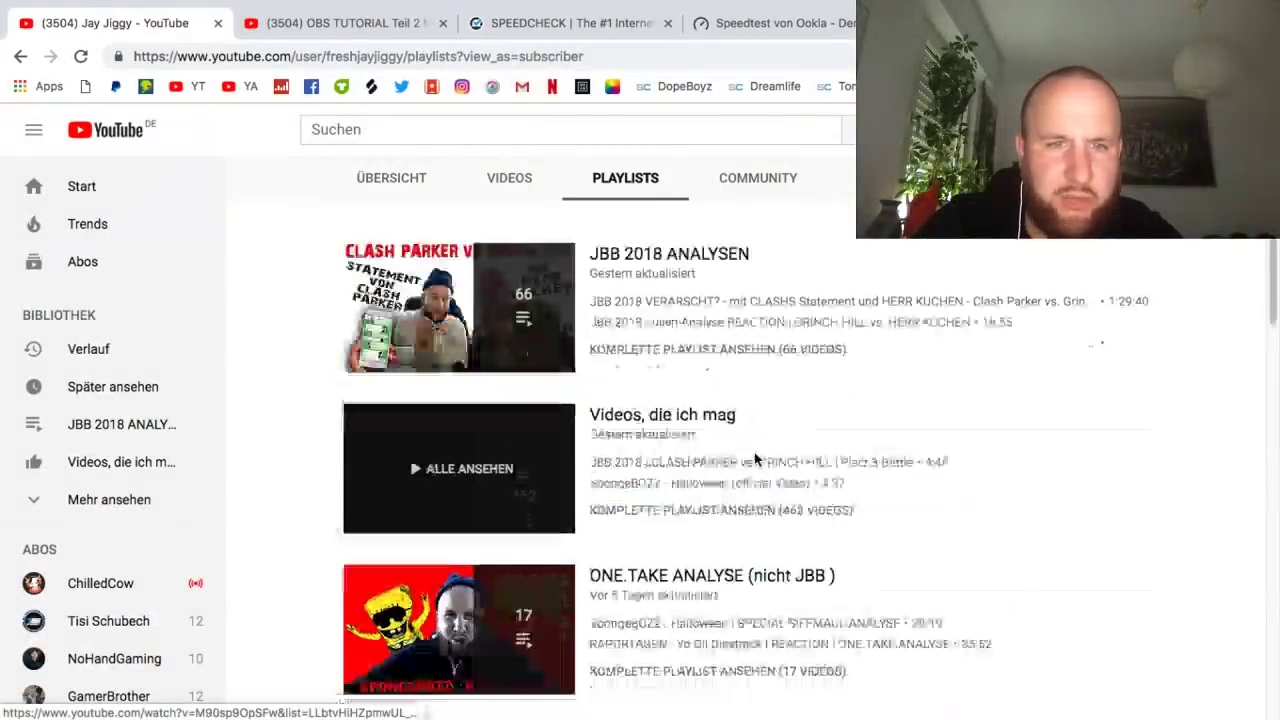
scroll(753, 458, "down", 1)
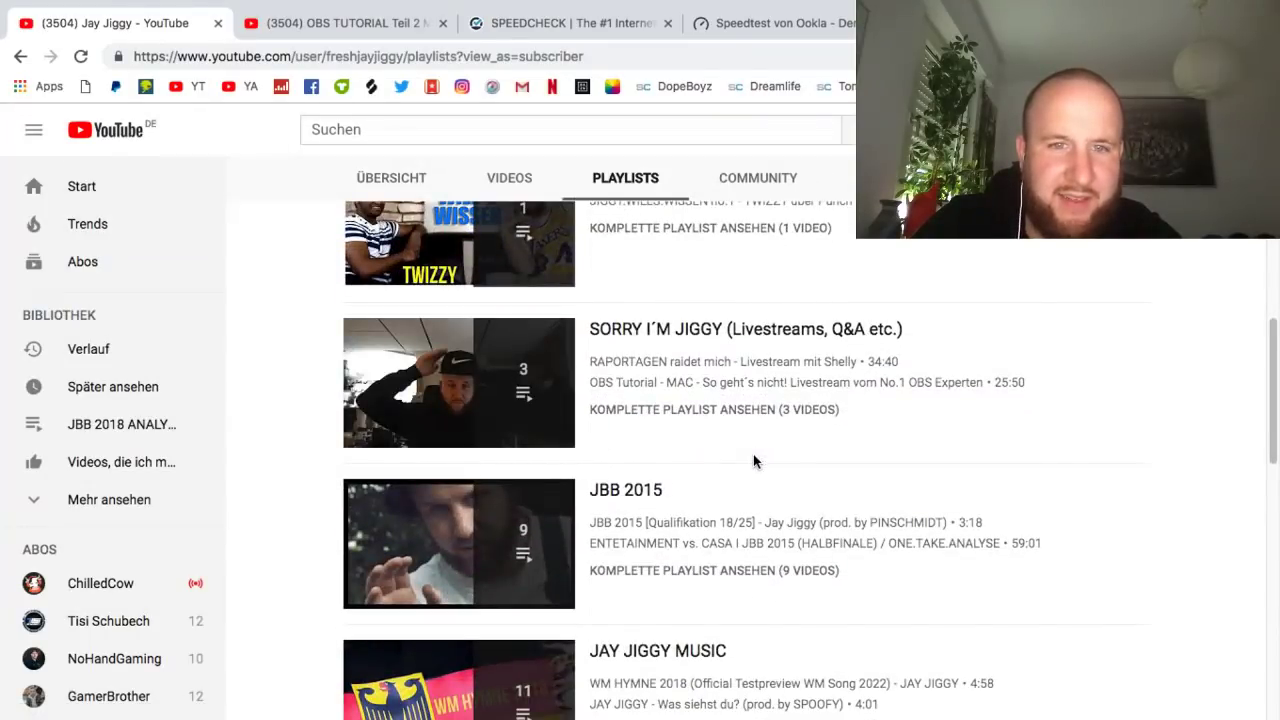
scroll(753, 454, "up", 7)
left_click(348, 124)
type("t")
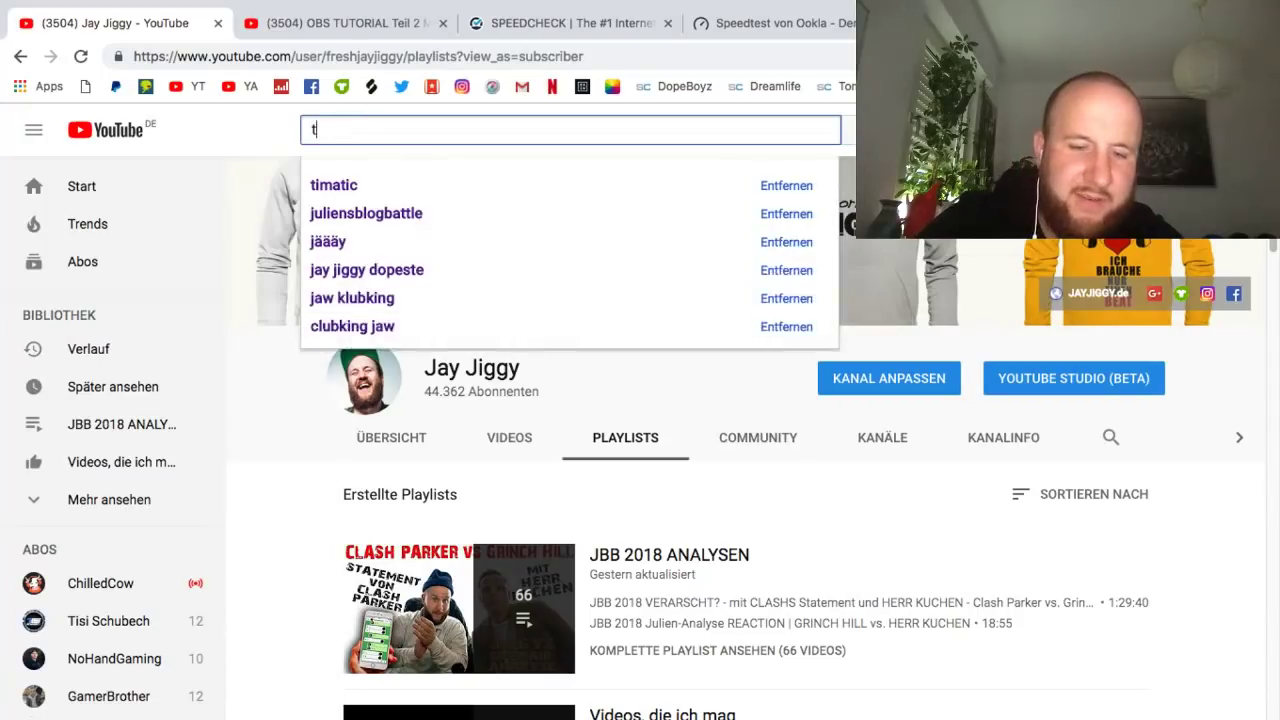
type("imat")
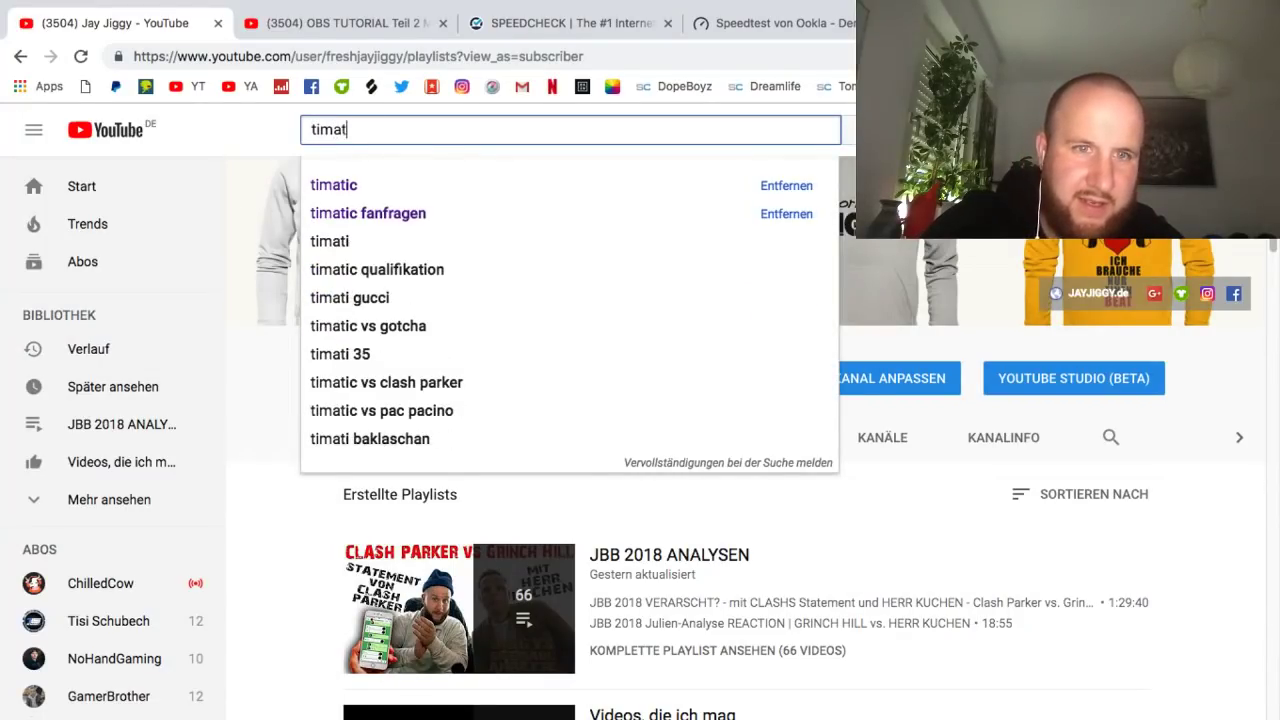
key("BackSpace")
key("BackSpace")
key("BackSpace")
key("BackSpace")
key("BackSpace")
- Search YouTube for "jiggfy part"
type("ji")
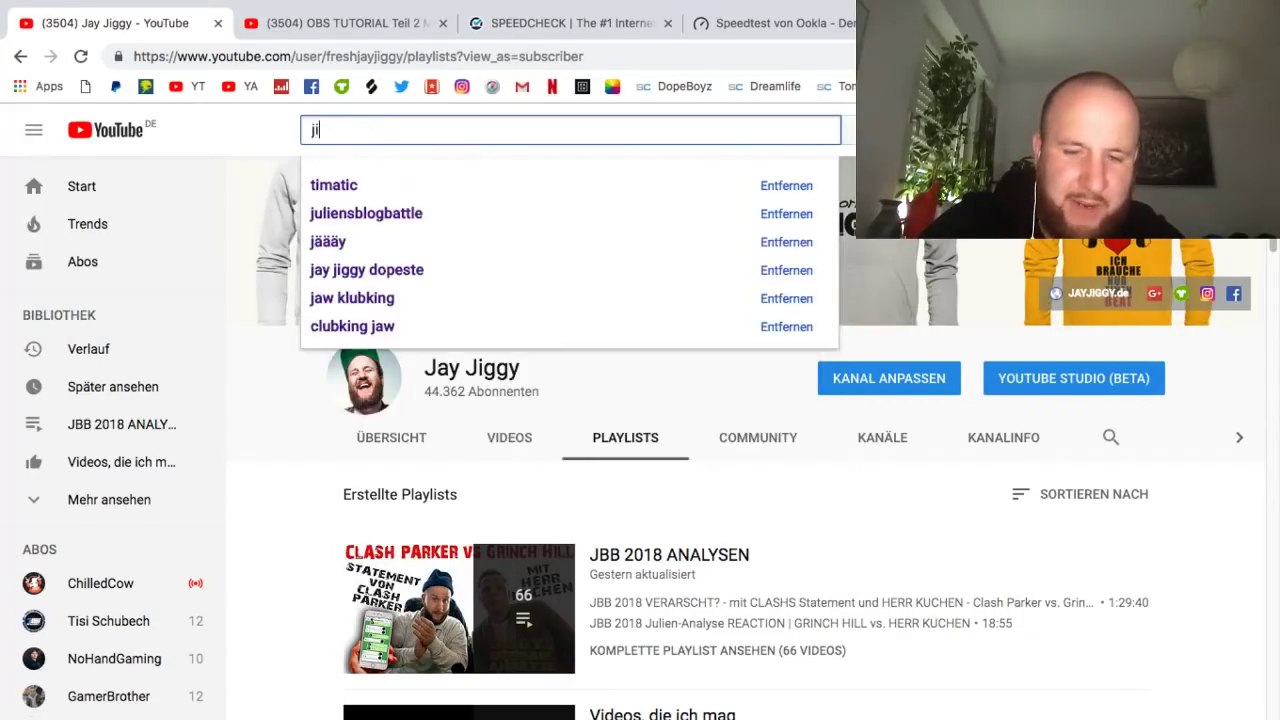
type("ggfy part")
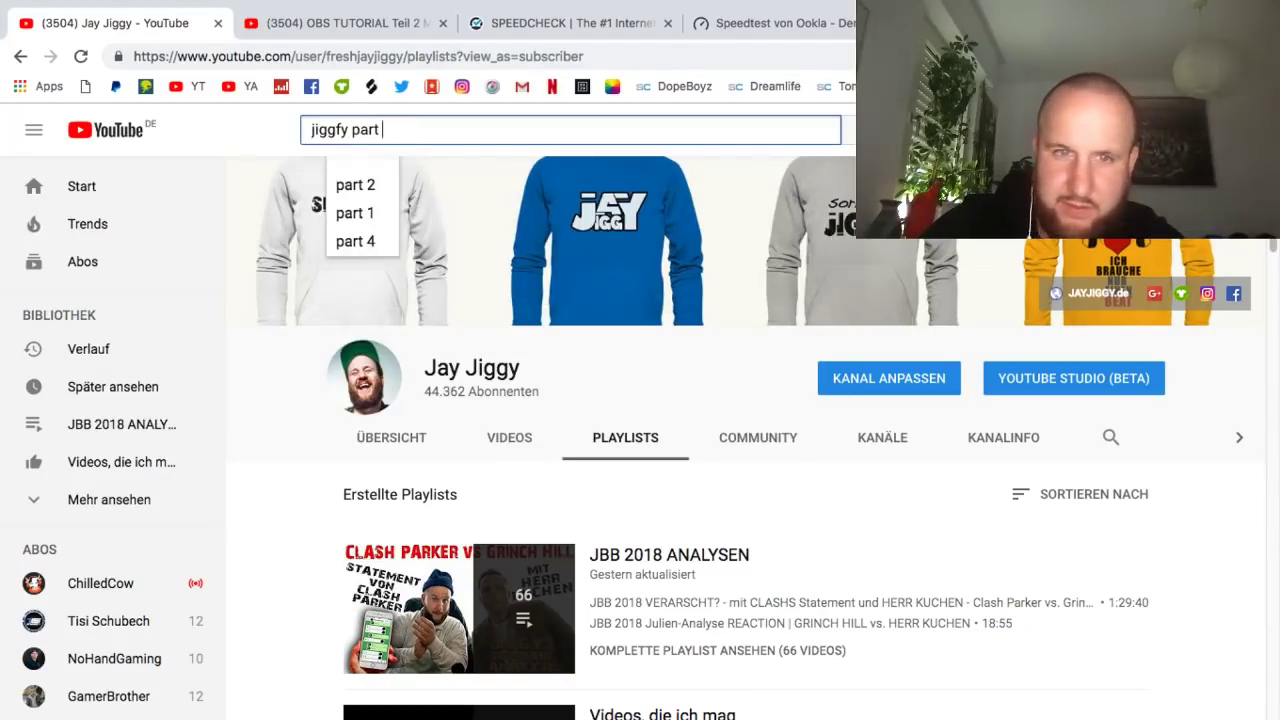
key("Return")
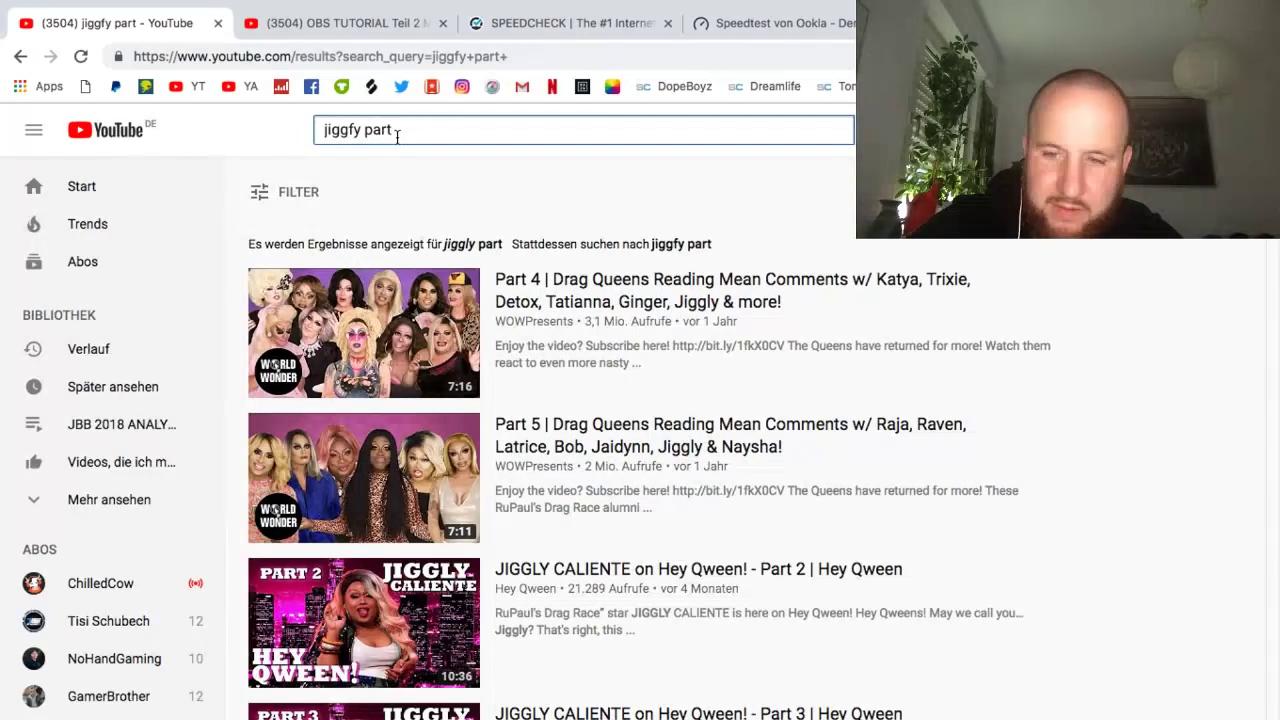
- Correct the YouTube search to "jiggy part" and run it
key("Left")
key("Left")
key("Left")
key("Left")
key("Left")
key("Left")
key("BackSpace")
key("Return")
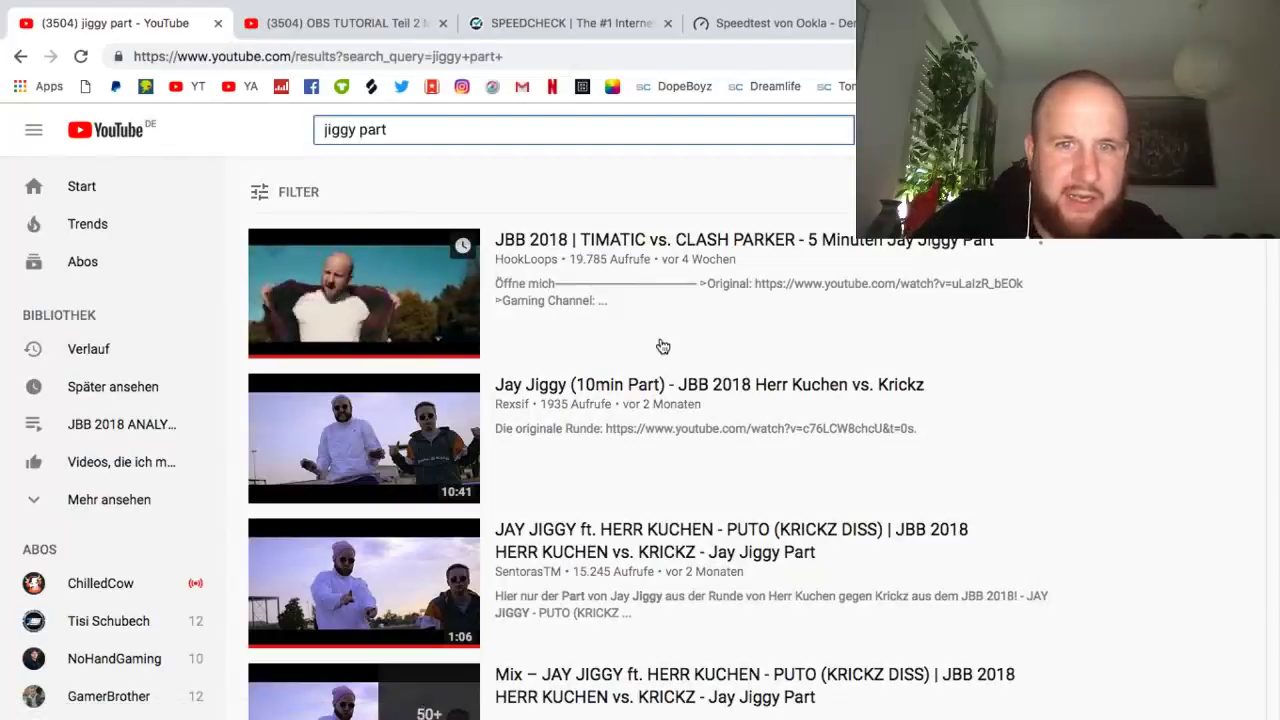
- Open the video "JBB 2018 | TIMATIC vs. CLASH PARKER - 5 Minuten Jay Jiggy Part" from the results and show it full screen
scroll(664, 346, "down", 5)
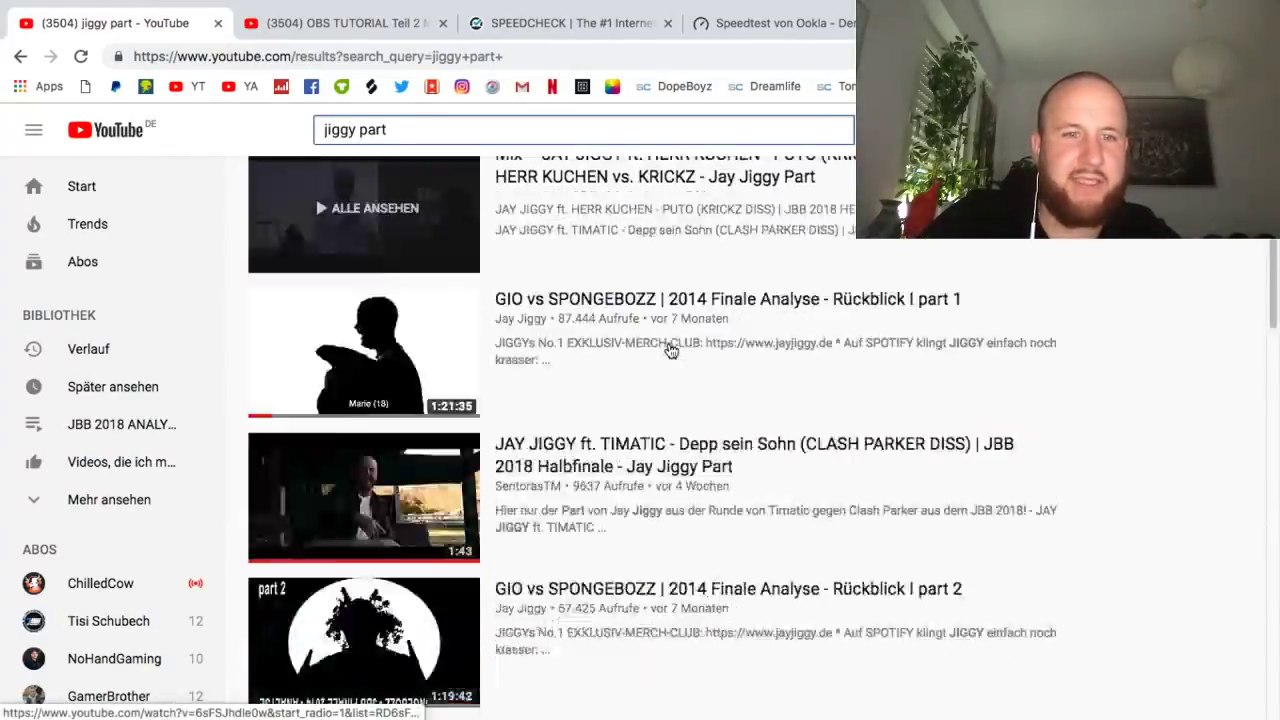
scroll(668, 350, "up", 5)
left_click(671, 352)
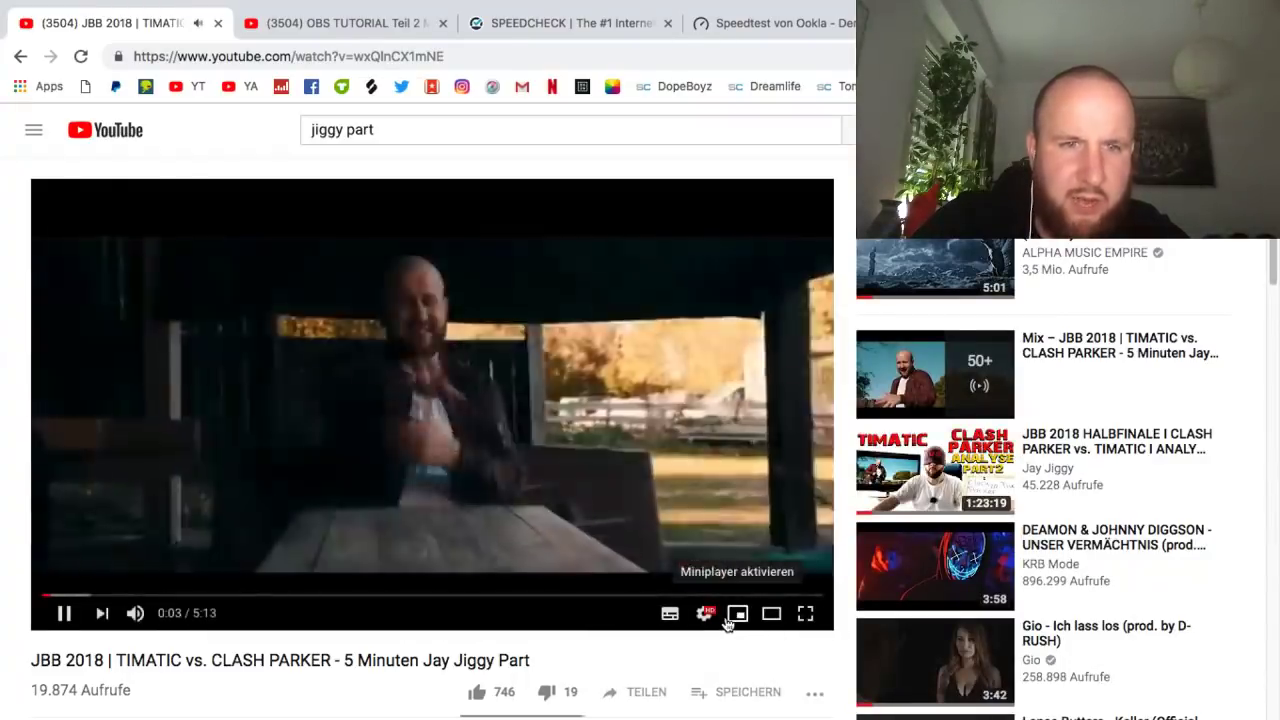
left_click(806, 613)
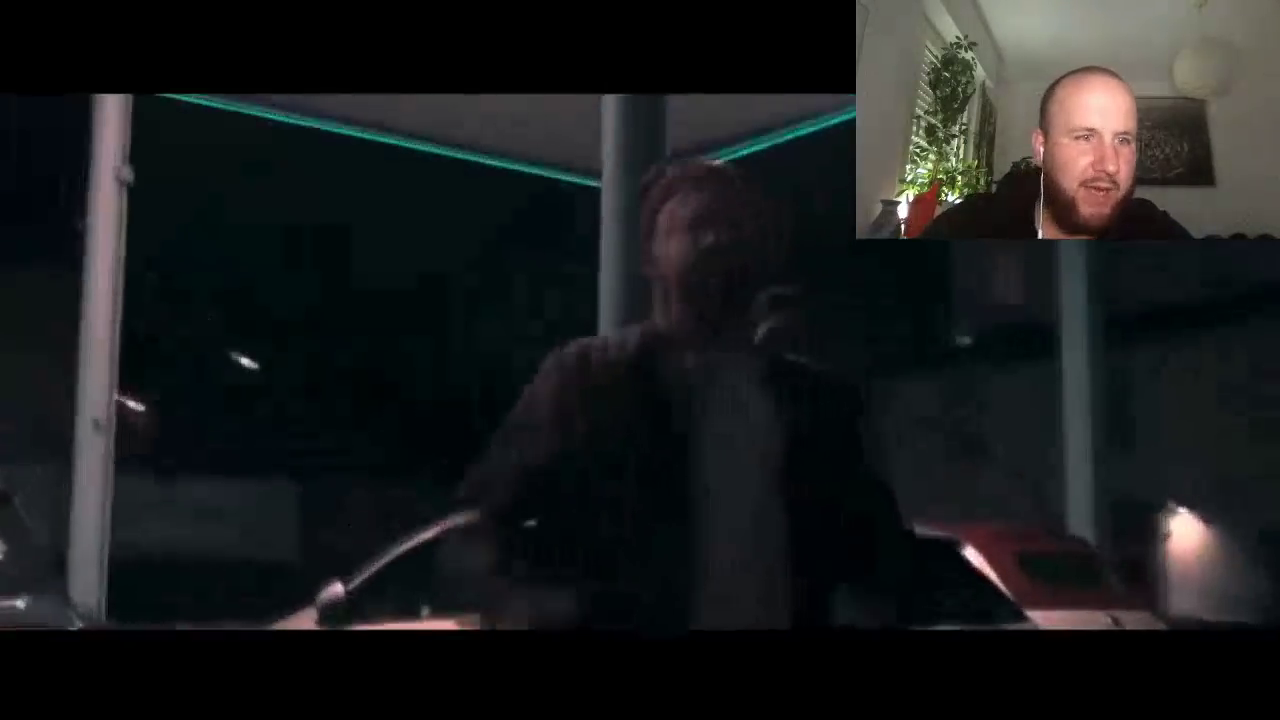
- Pause the test video at about 0:15 and exit full screen
mouse_move(806, 620)
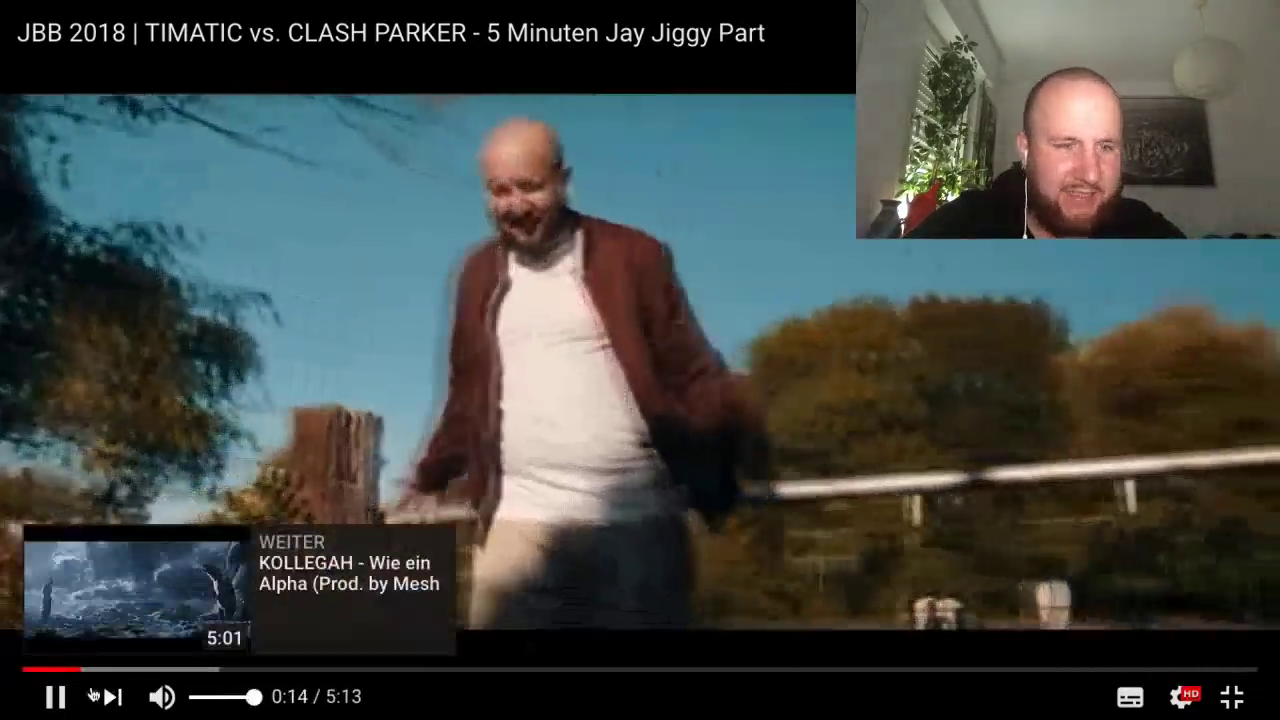
left_click(70, 701)
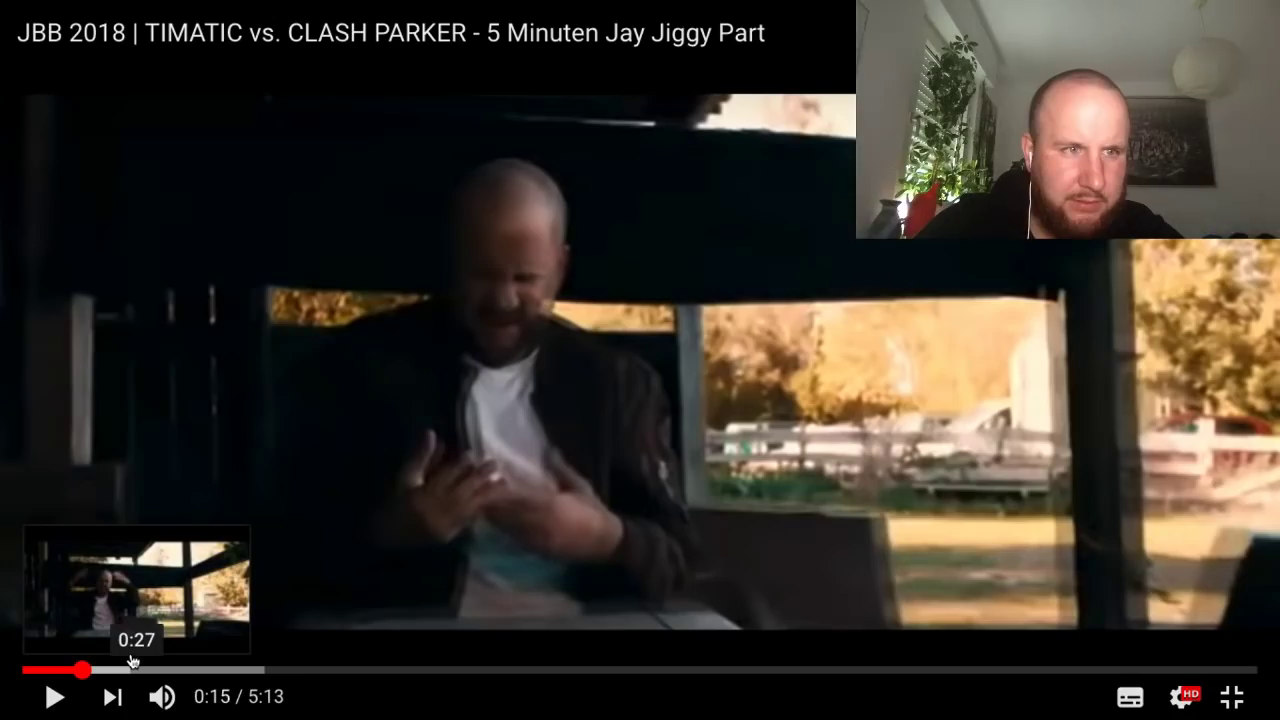
left_click(1238, 705)
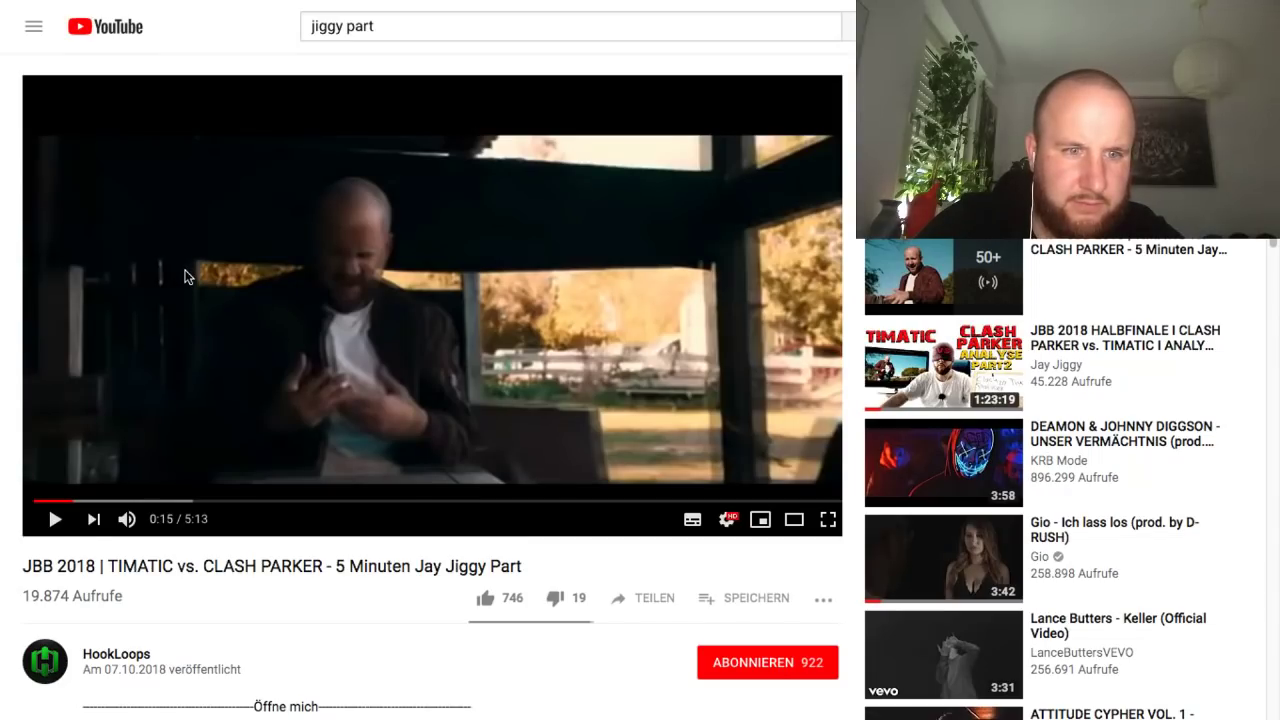
left_click(55, 519)
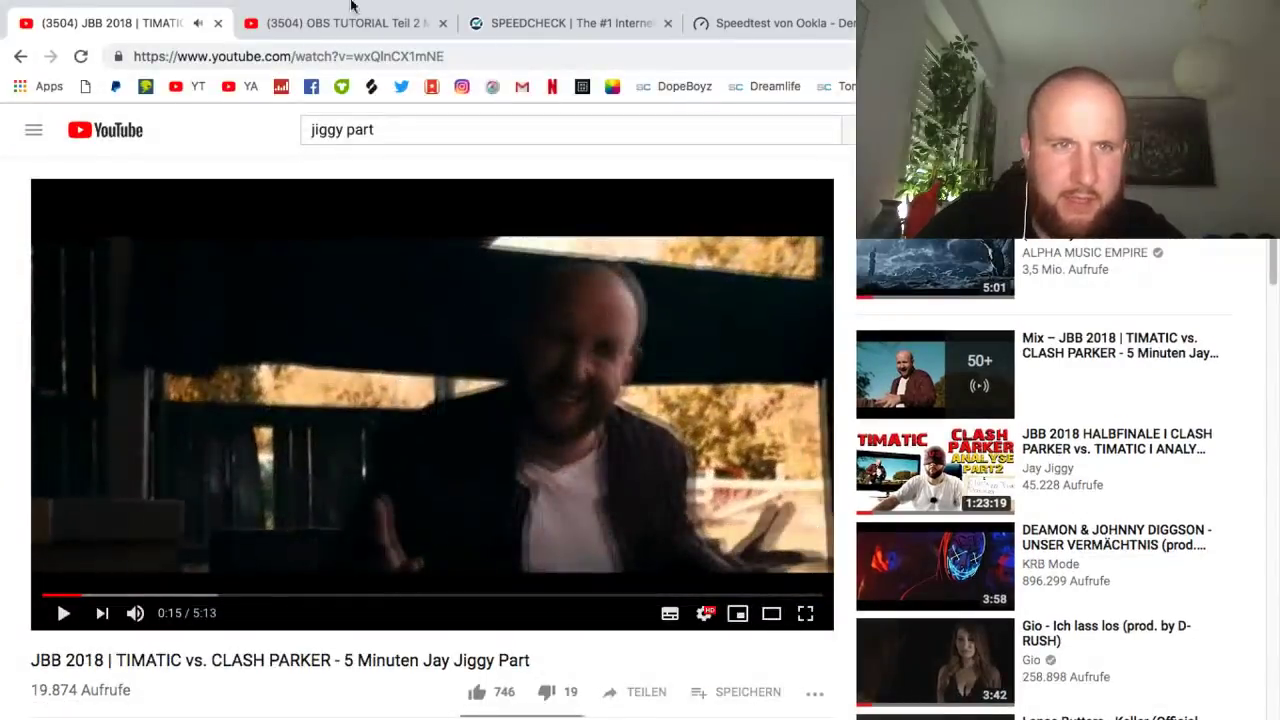
- Play the "OBS TUTORIAL Teil 2 MAC" live stream close to its live edge to hear how loud the test video comes through
left_click(352, 18)
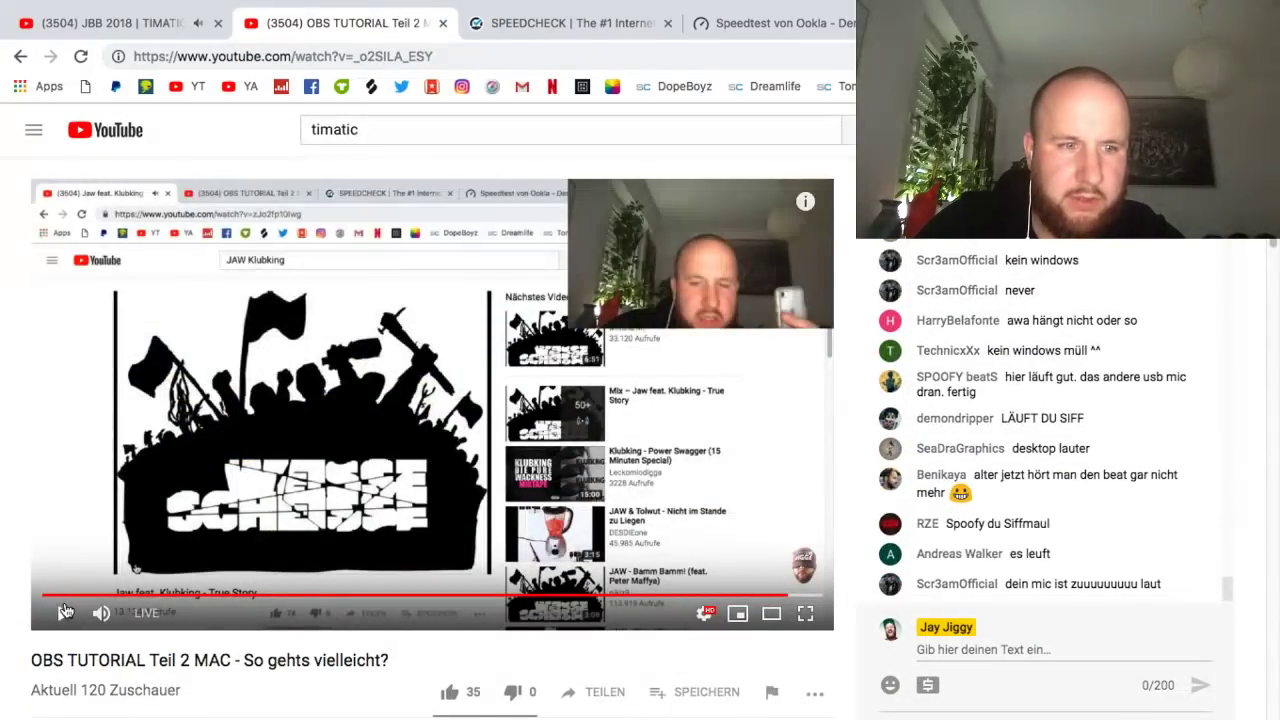
left_click(64, 612)
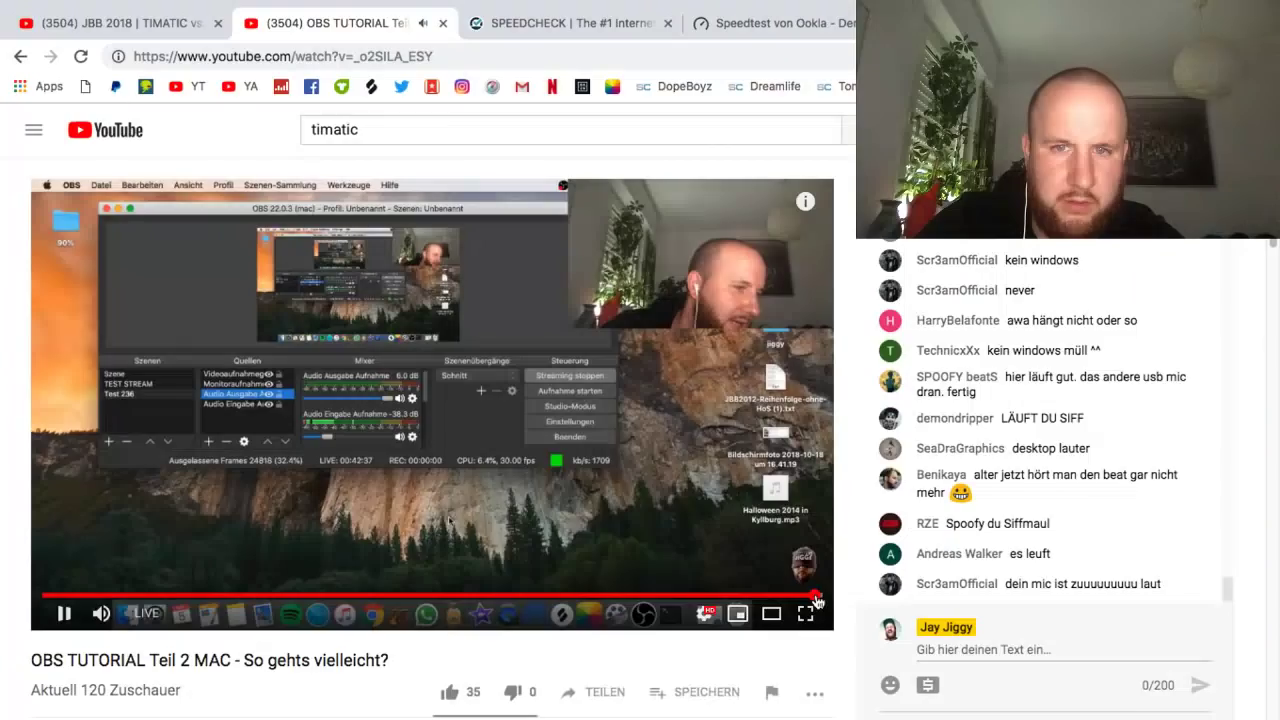
left_click(817, 597)
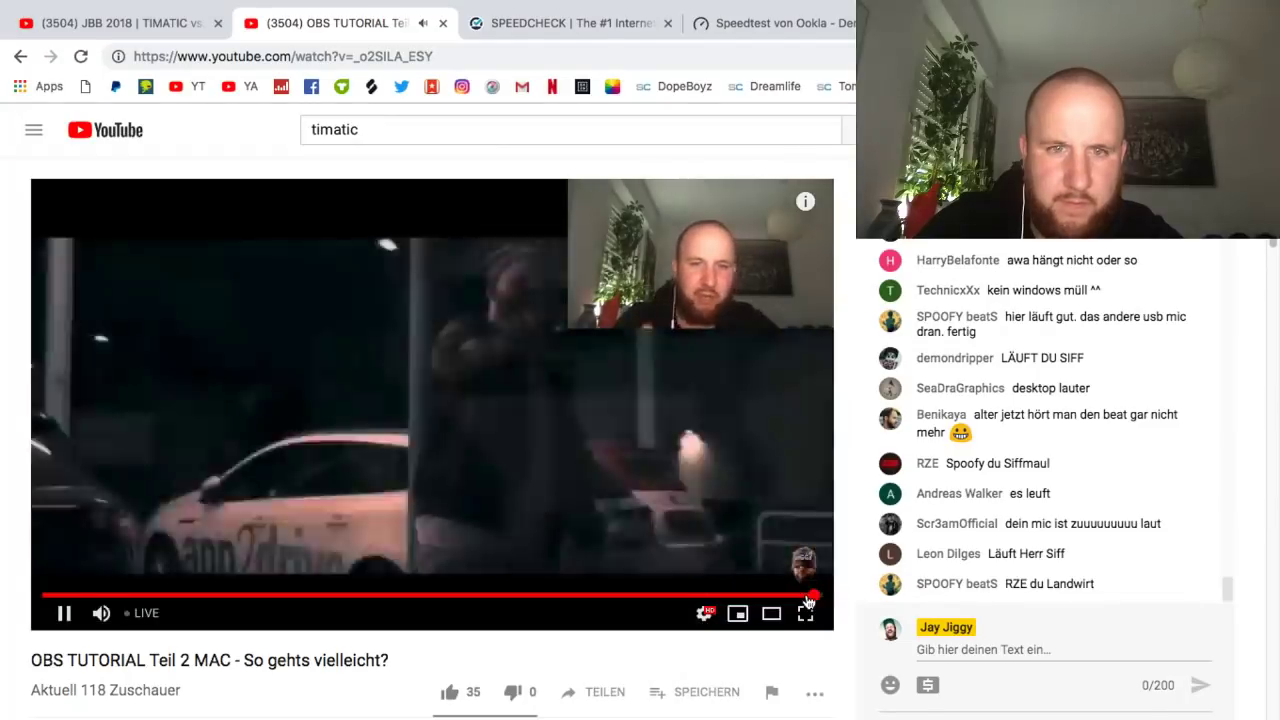
left_click(808, 598)
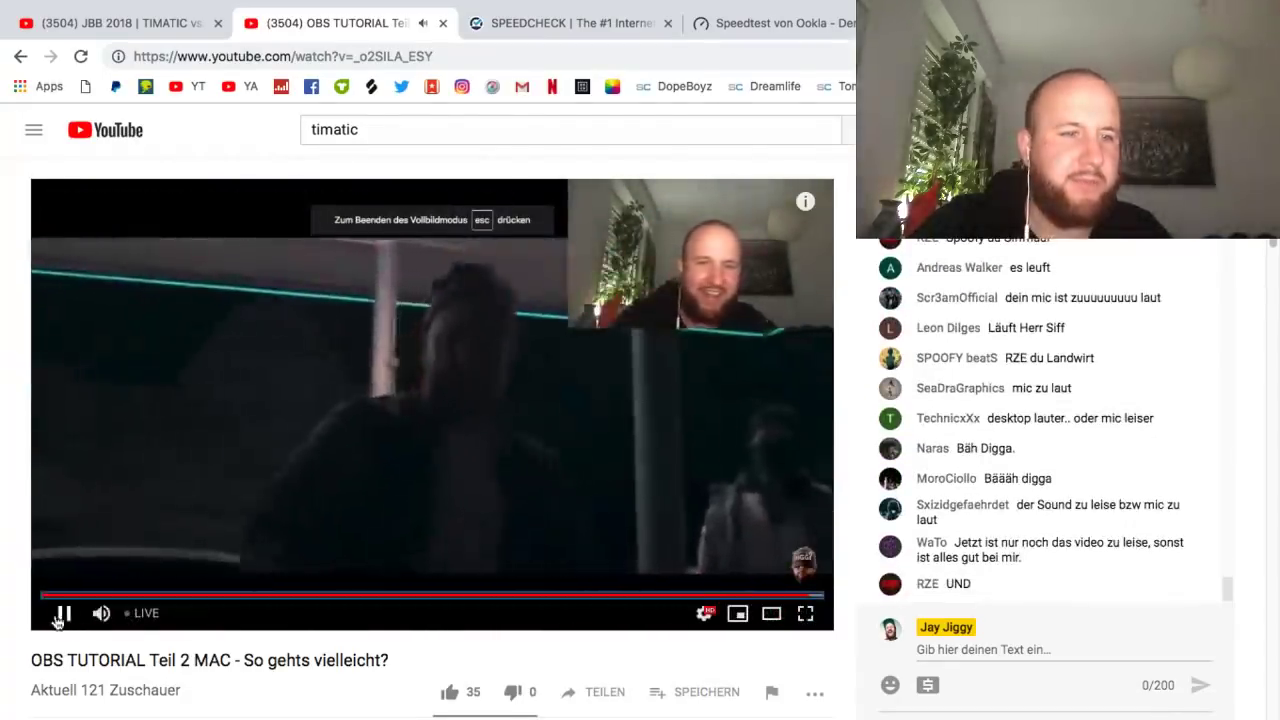
- Check the player volume of the test video and return to the live stream
mouse_move(208, 8)
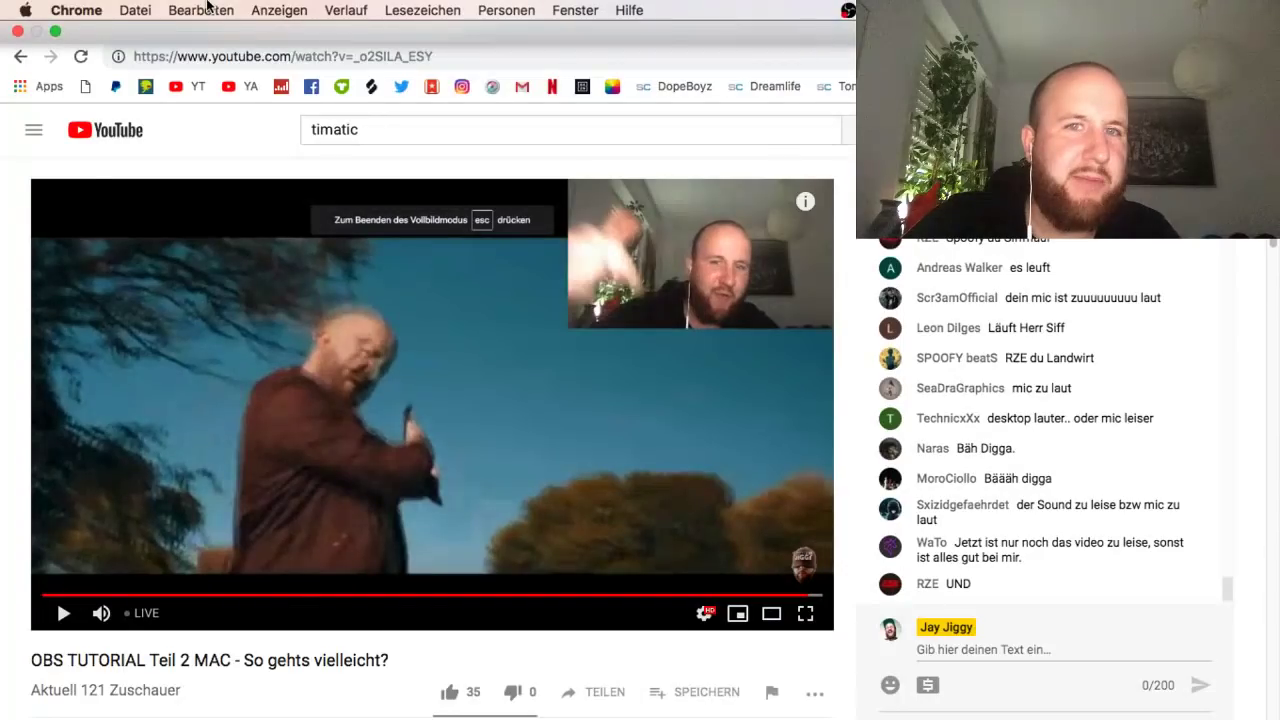
key("super+ctrl+f")
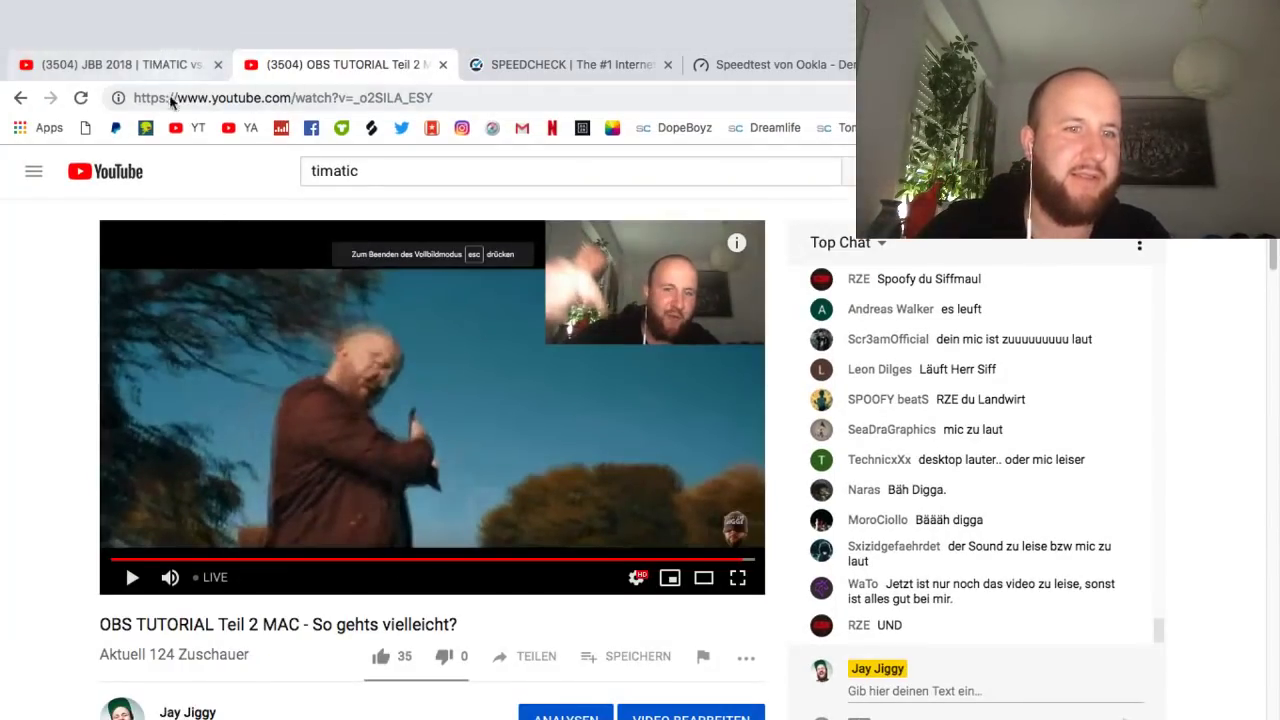
left_click(155, 24)
mouse_move(135, 613)
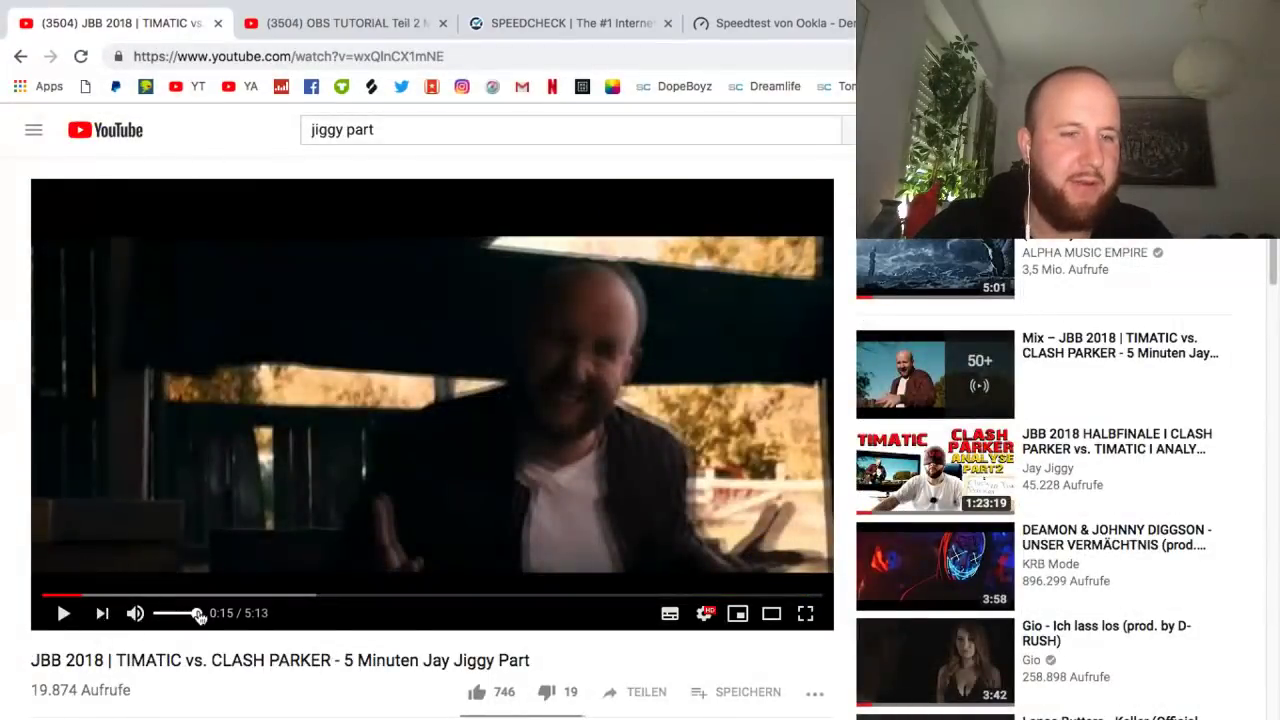
left_click(357, 20)
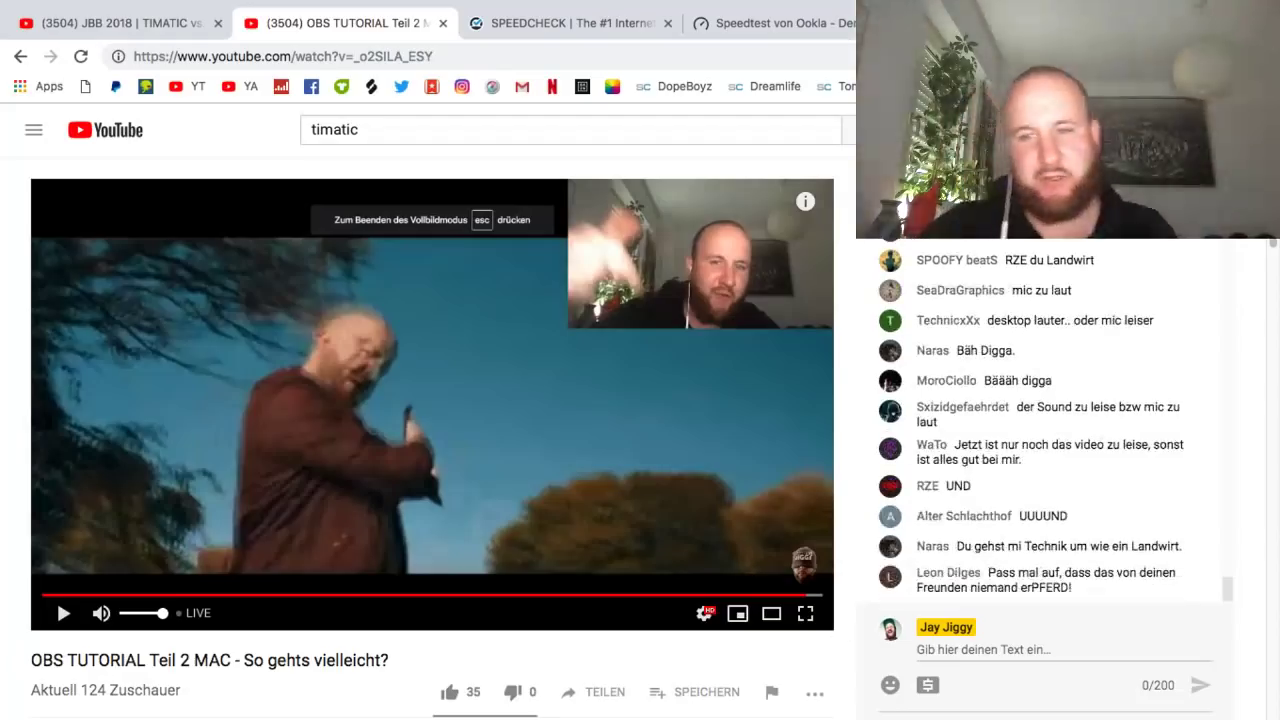
- Switch to OBS and view the device properties of the Audio Ausgabe Aufnahme source, closing them without changes
mouse_move(798, 708)
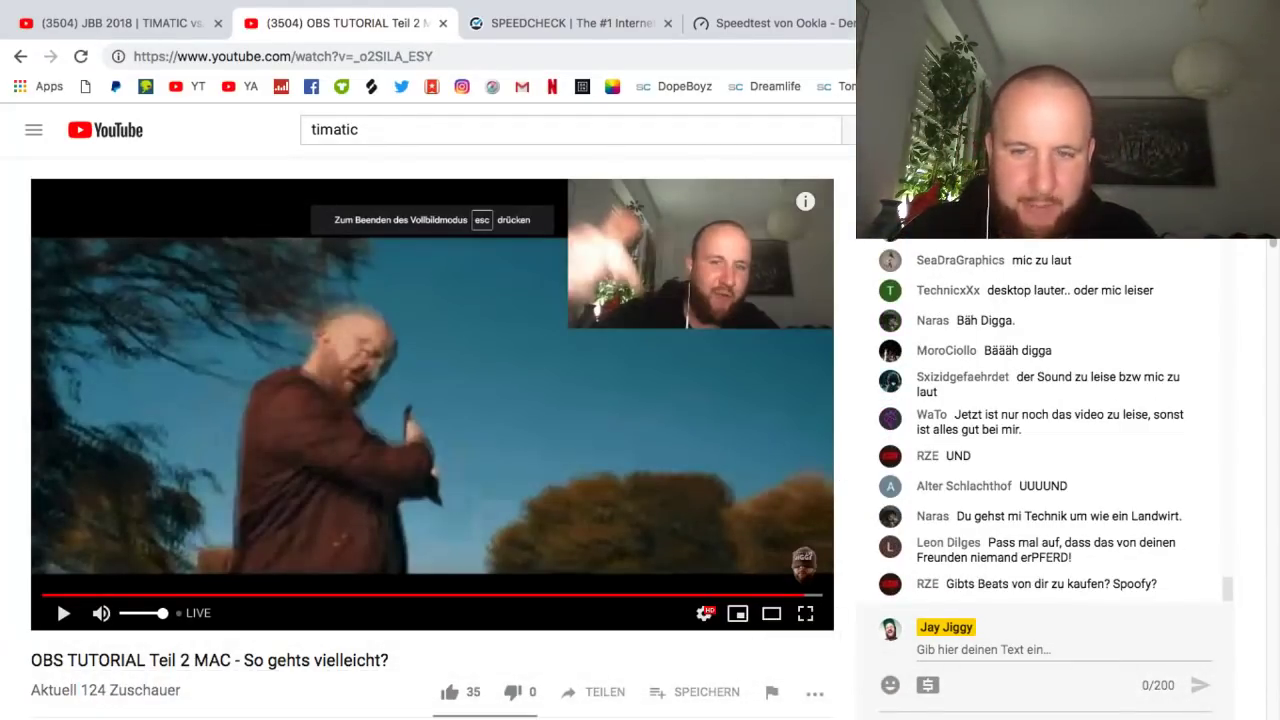
mouse_move(943, 708)
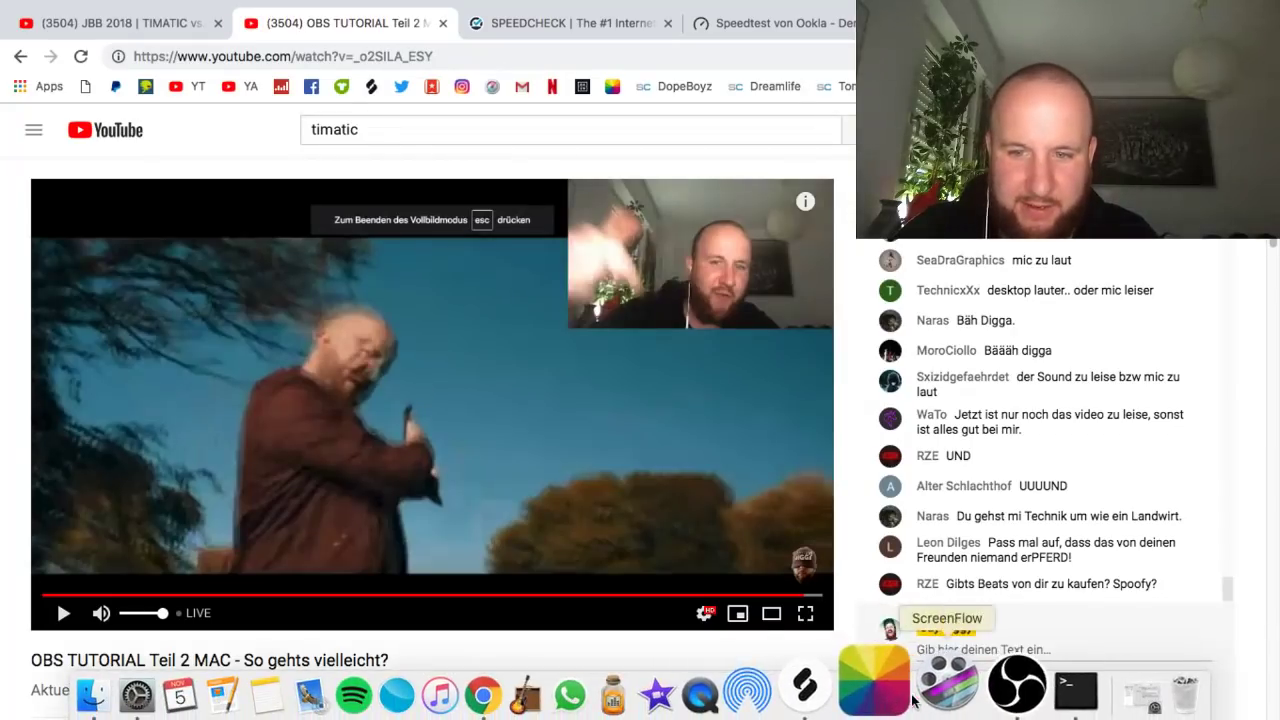
left_click(978, 690)
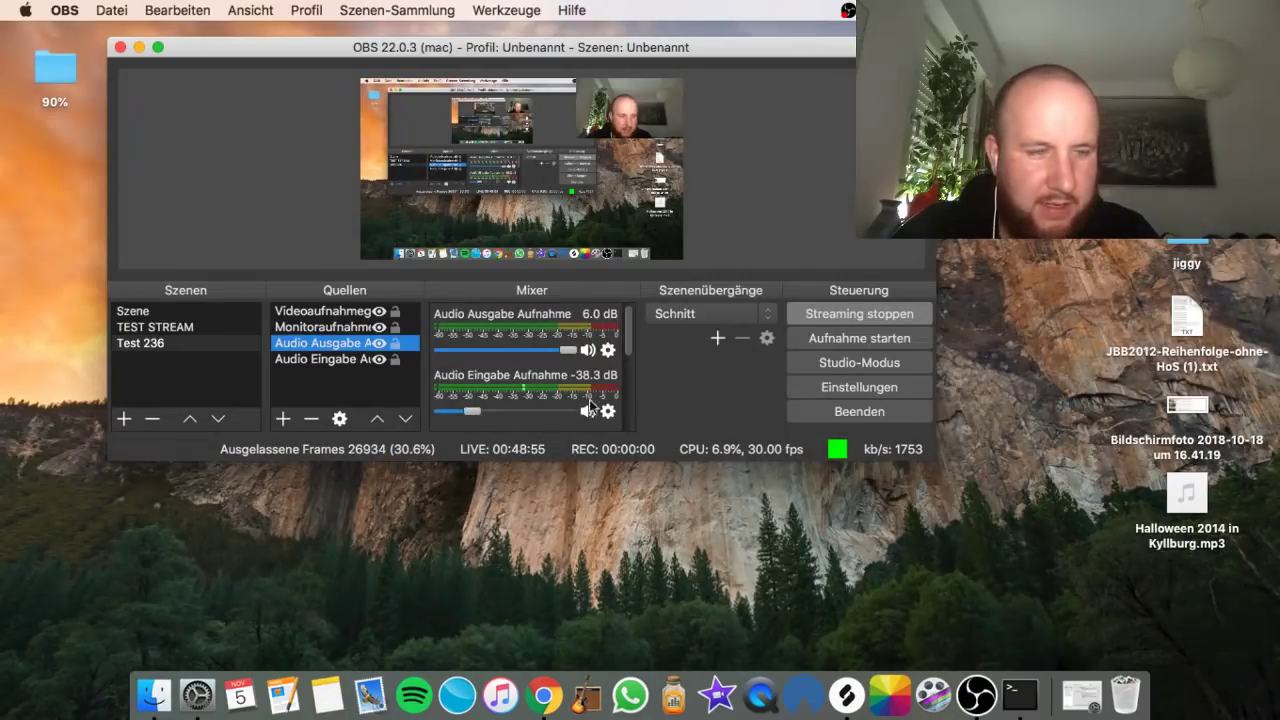
left_click(607, 350)
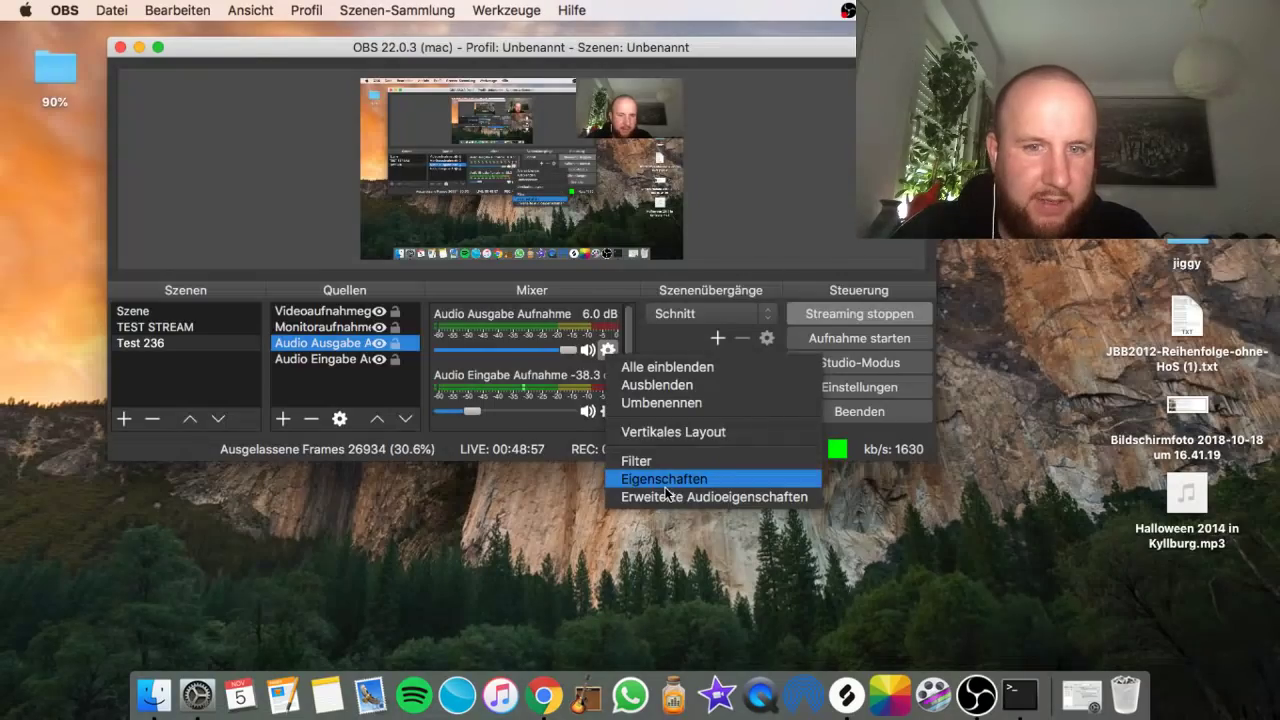
left_click(664, 479)
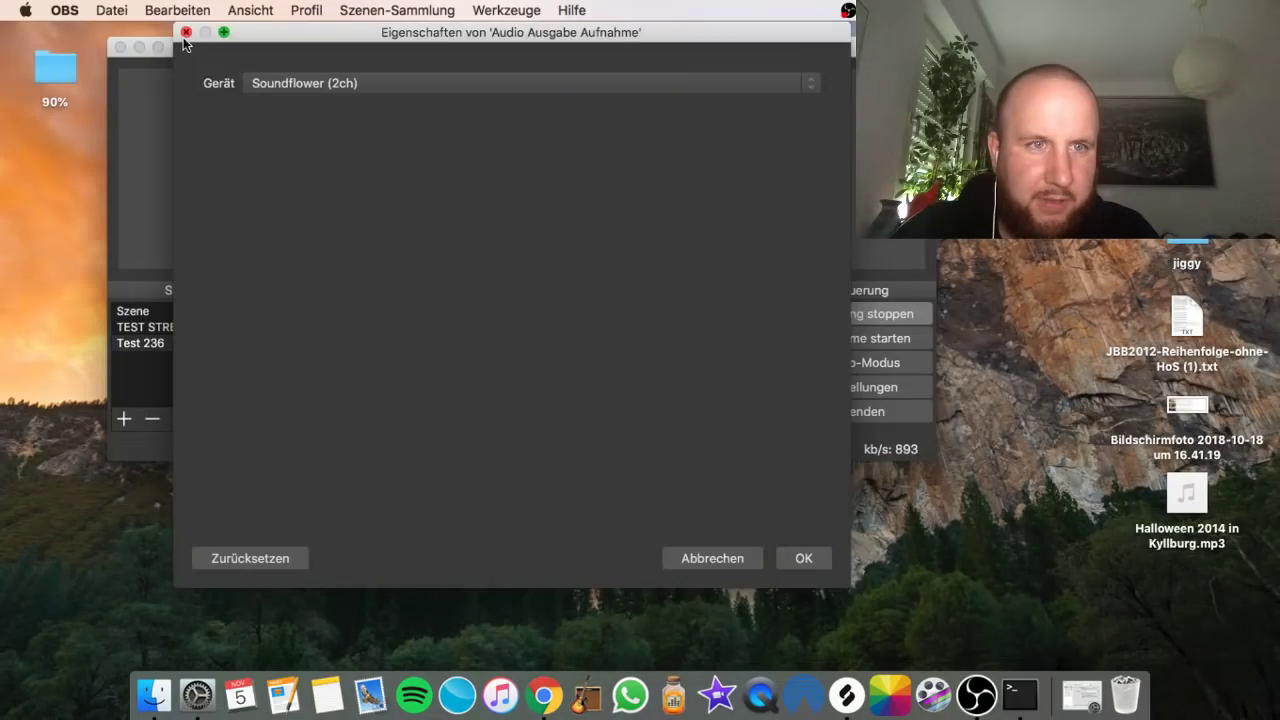
left_click(185, 33)
- Set the volume of Desktop Audio and Desktop Audio 2 to 650% in the advanced audio properties
left_click(607, 349)
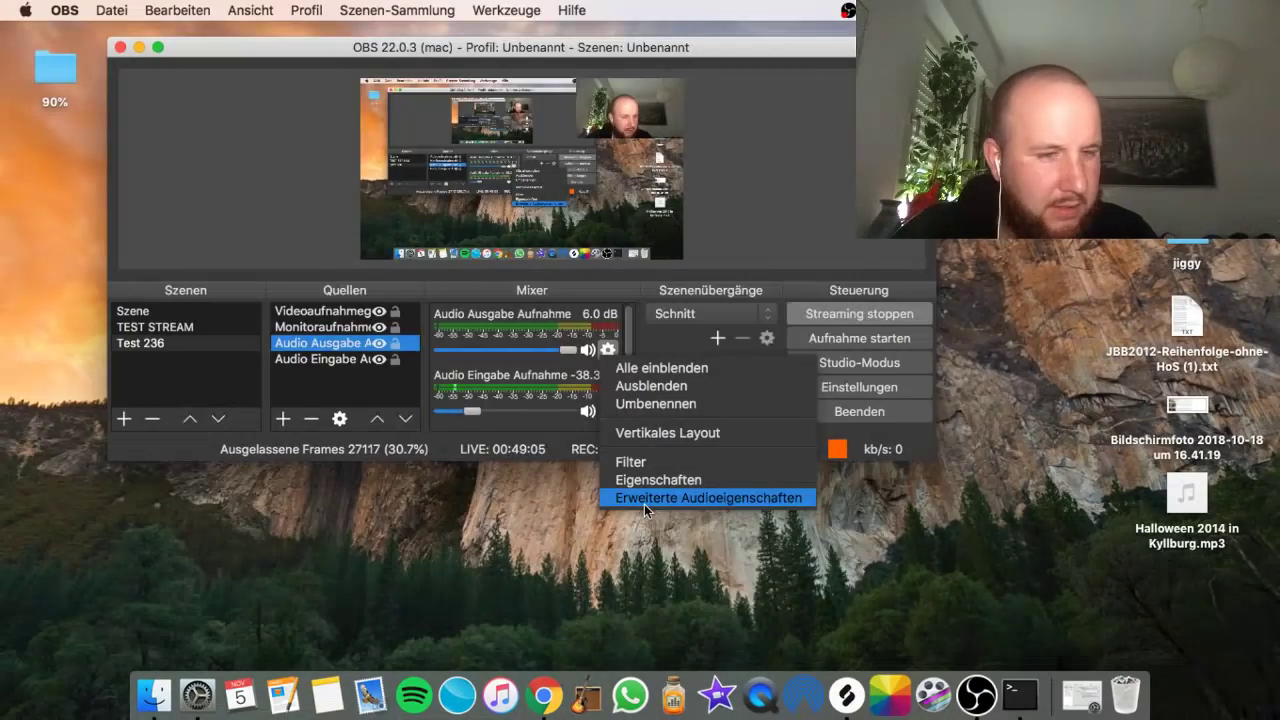
left_click(644, 498)
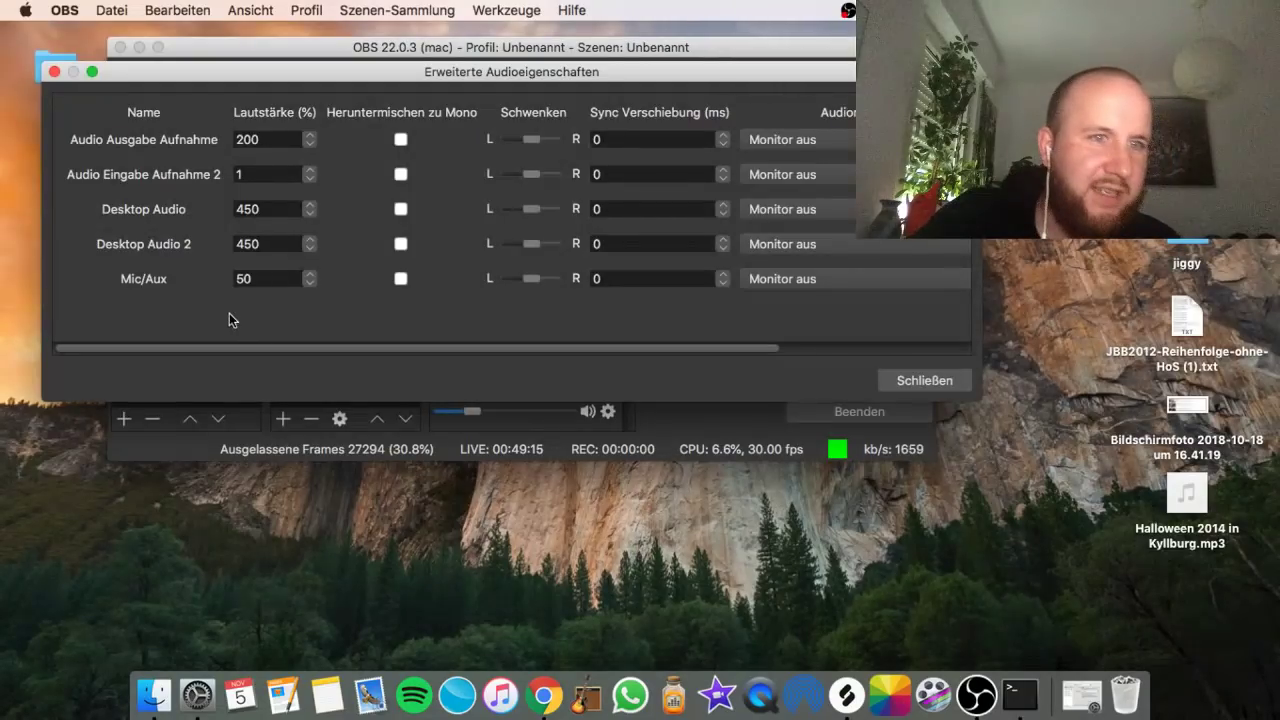
double_click(269, 209)
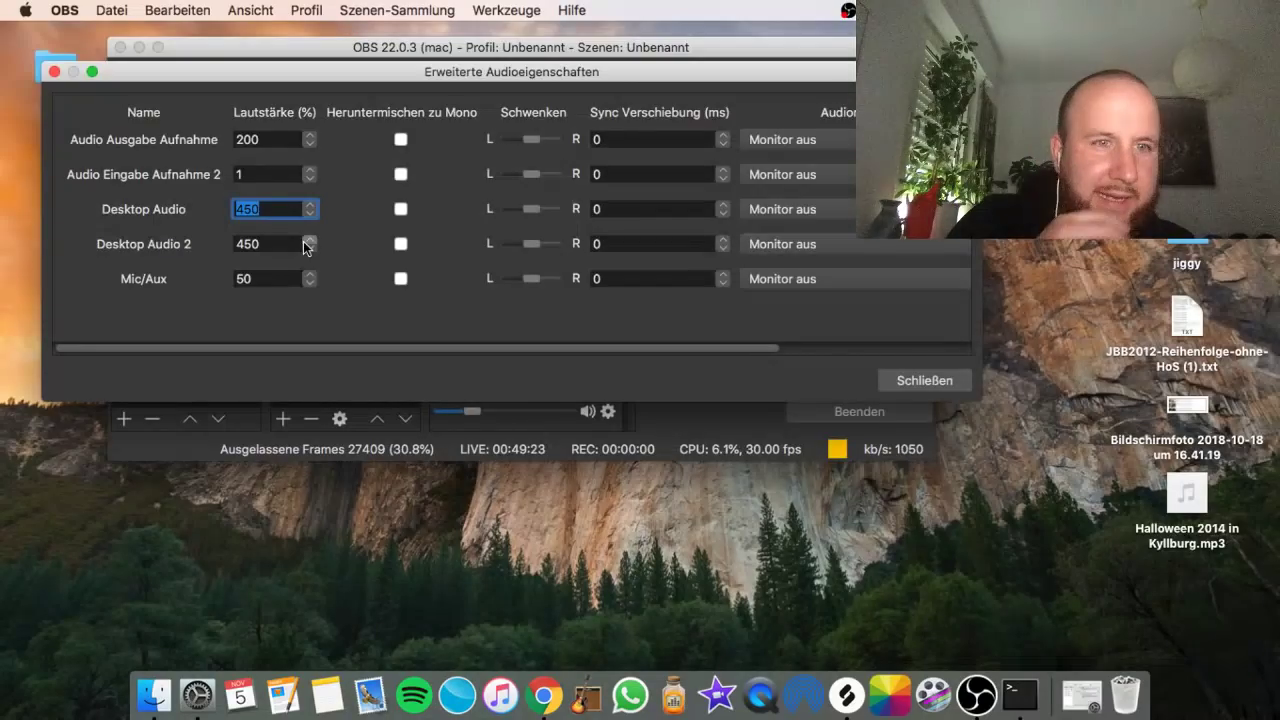
type("650")
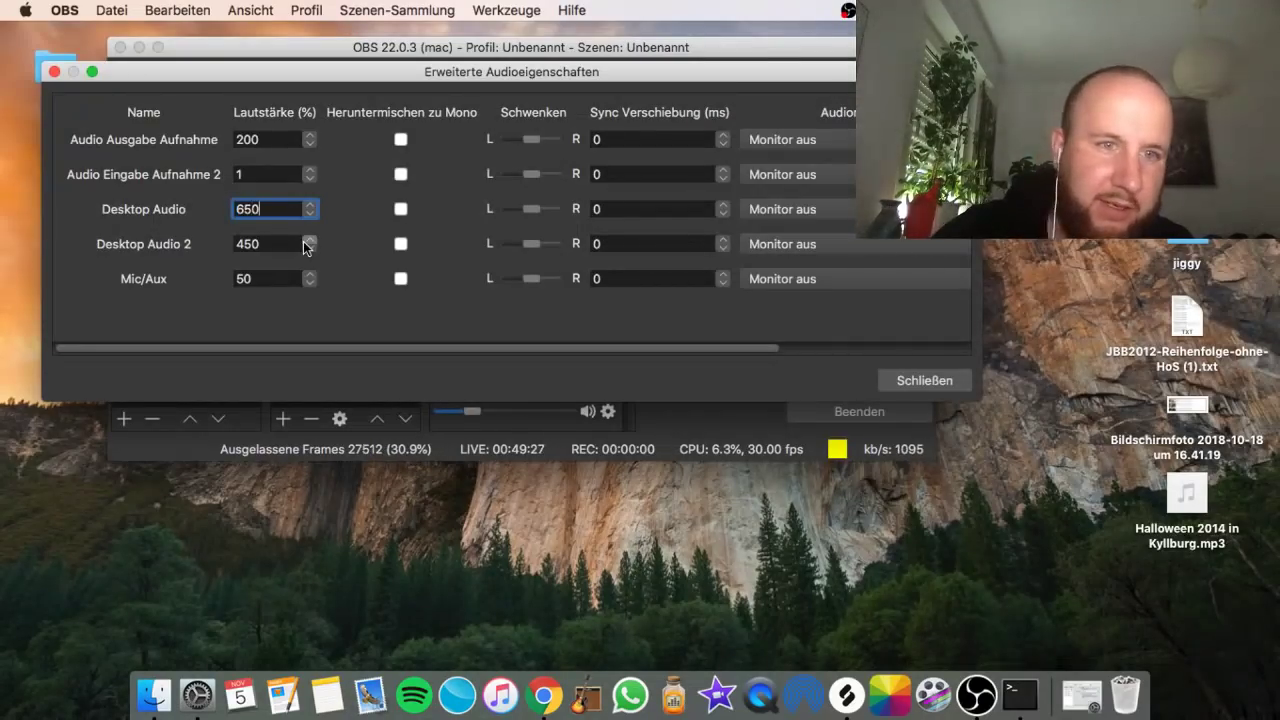
double_click(272, 242)
type("65")
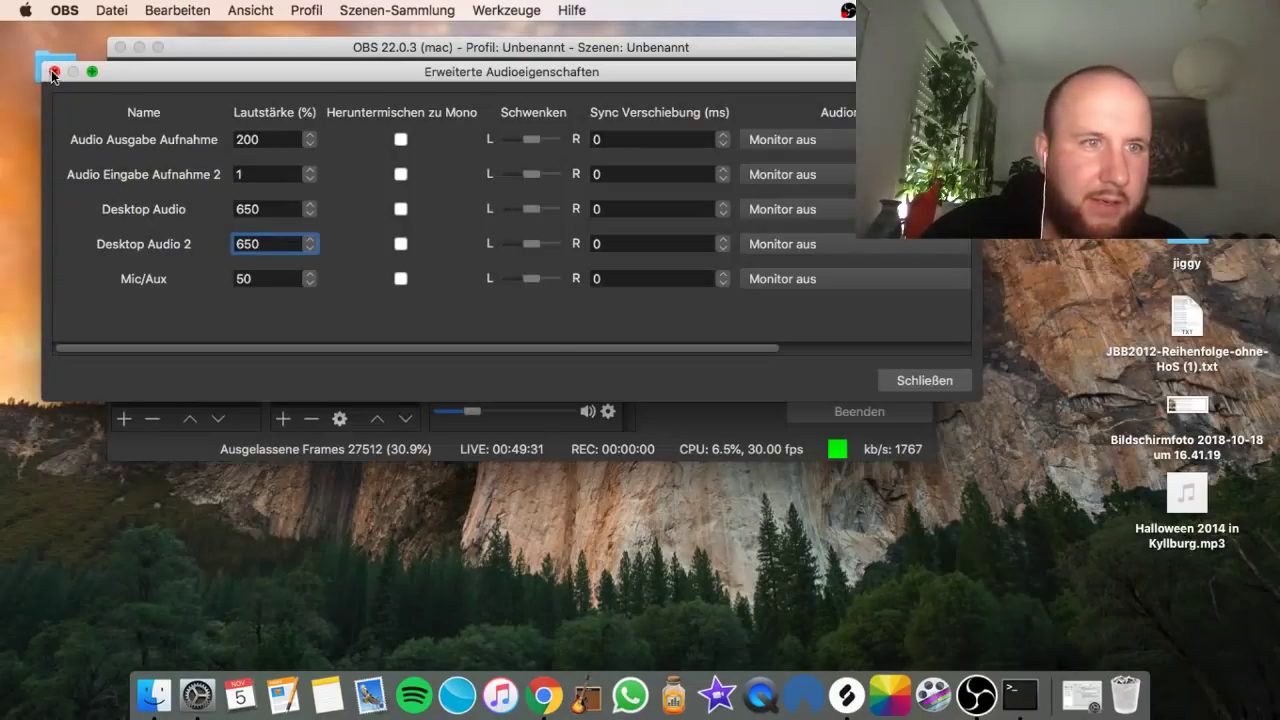
left_click(900, 378)
- Check the live chat in Chrome and set the Audio Ausgabe Aufnahme volume to 300% in OBS's advanced audio properties
left_click(544, 694)
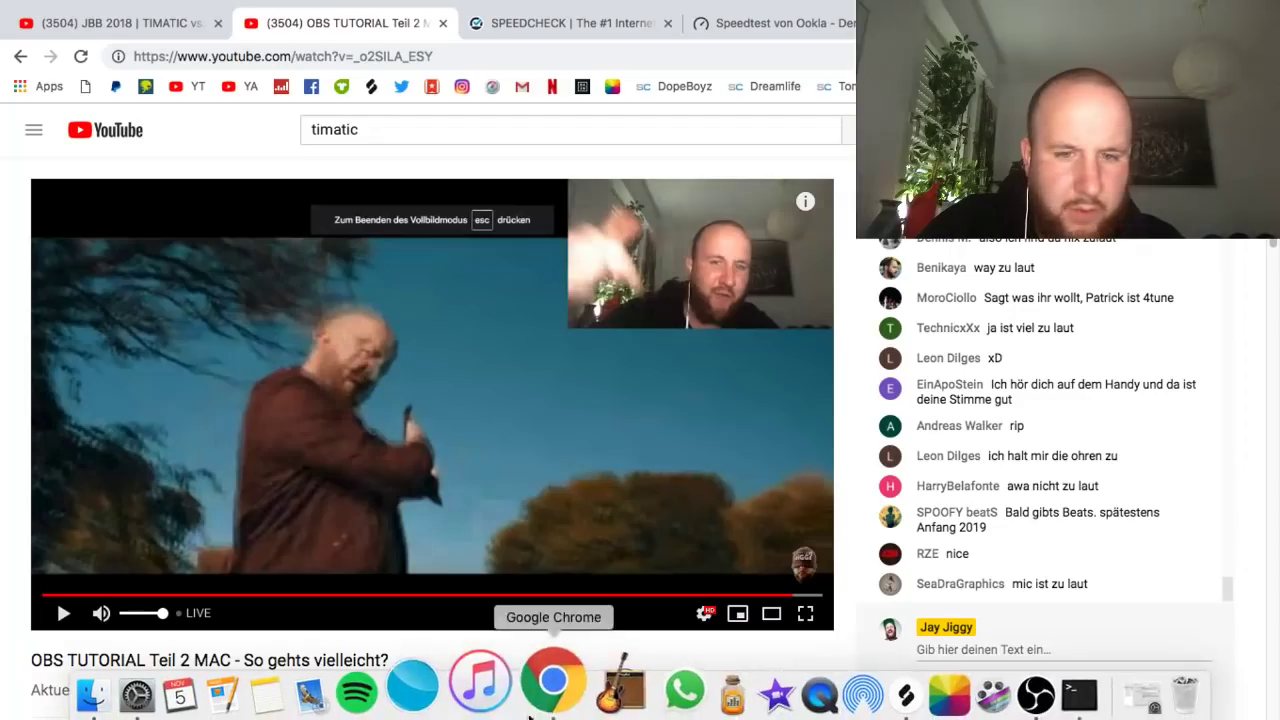
left_click(985, 690)
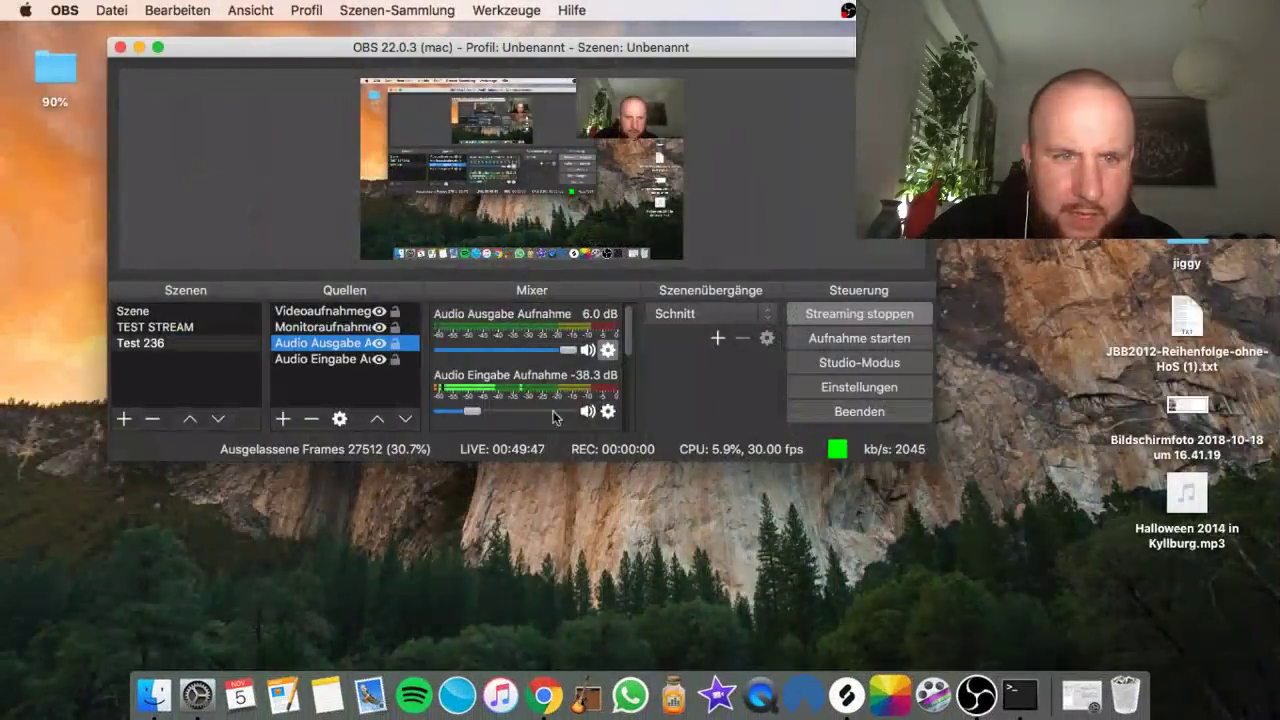
left_click(606, 351)
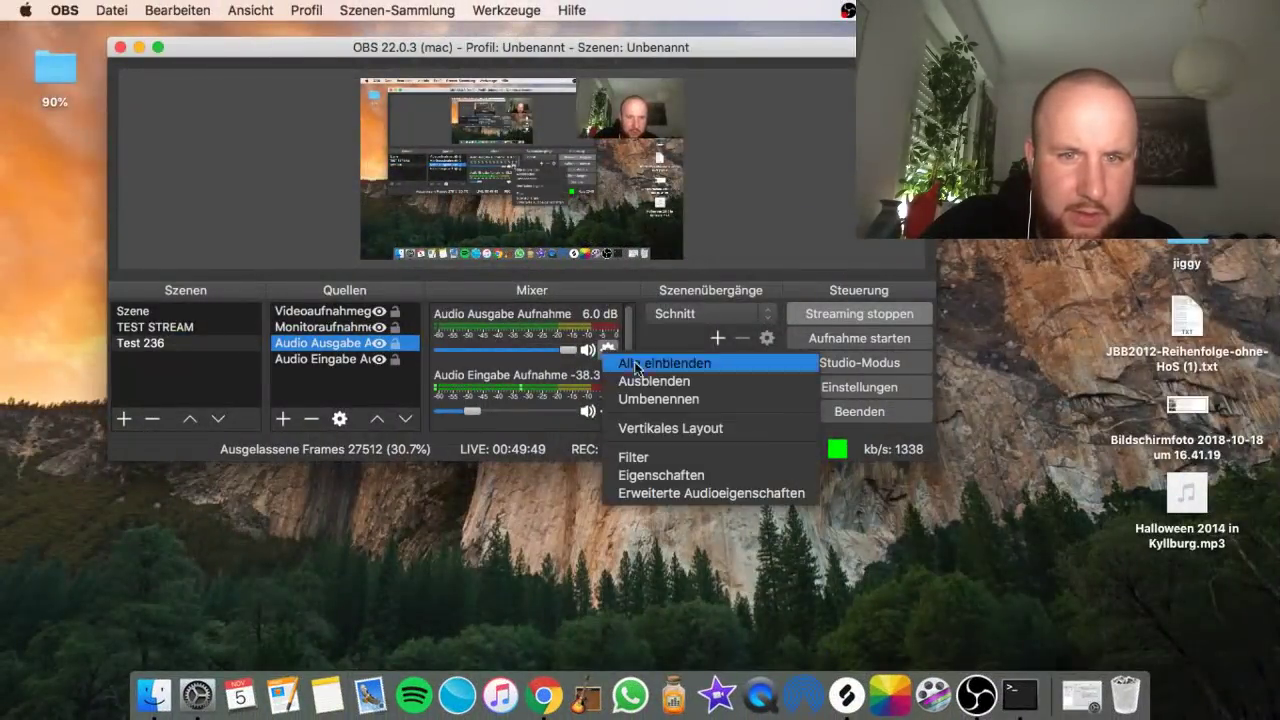
left_click(679, 493)
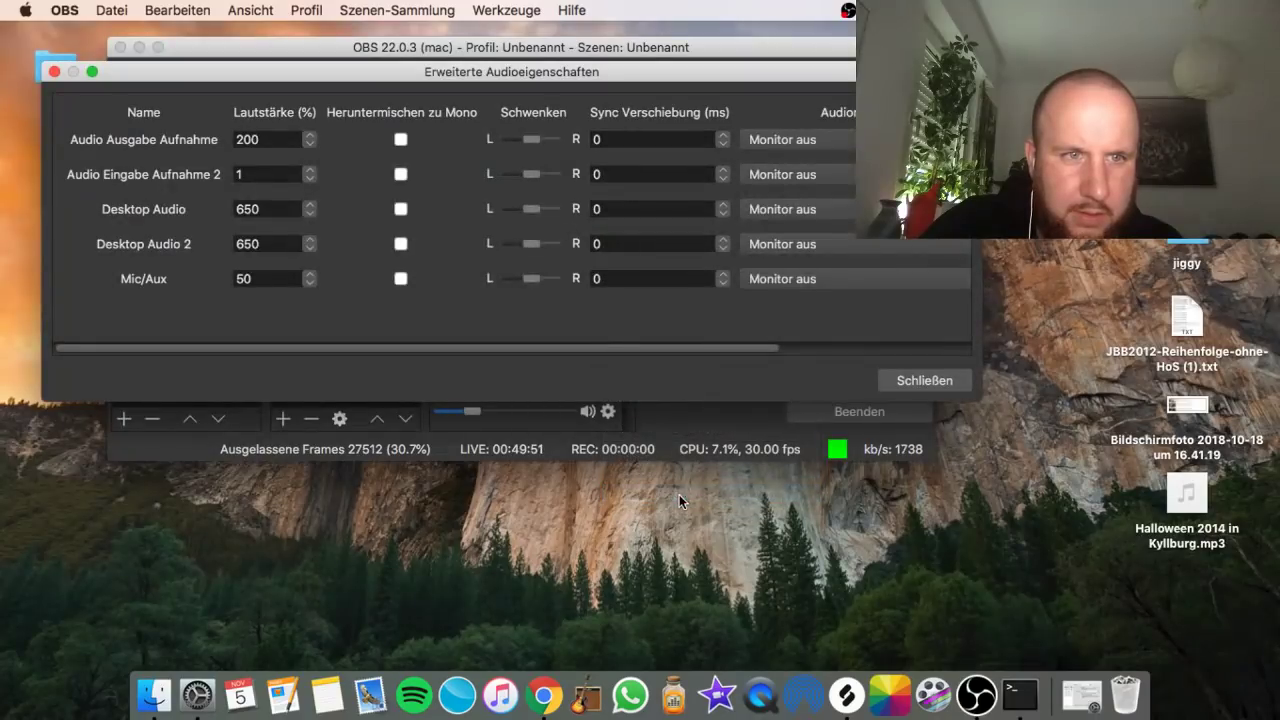
left_click(264, 138)
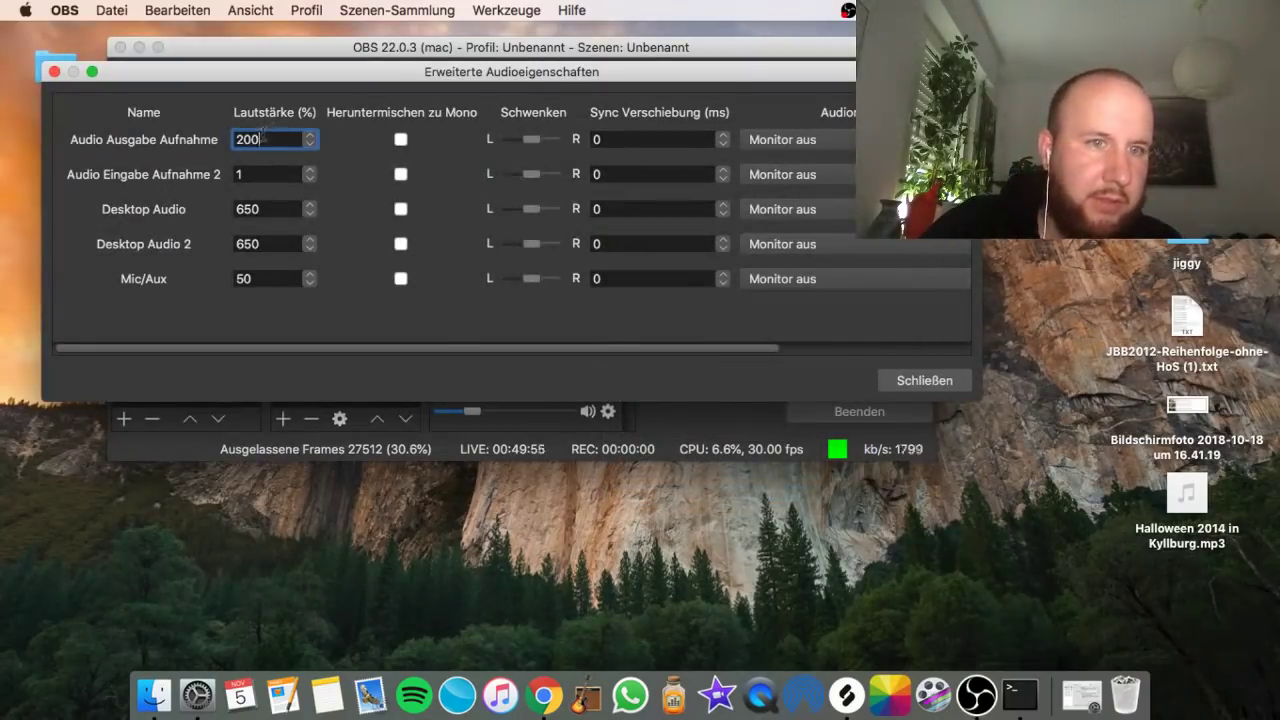
double_click(264, 133)
type("300")
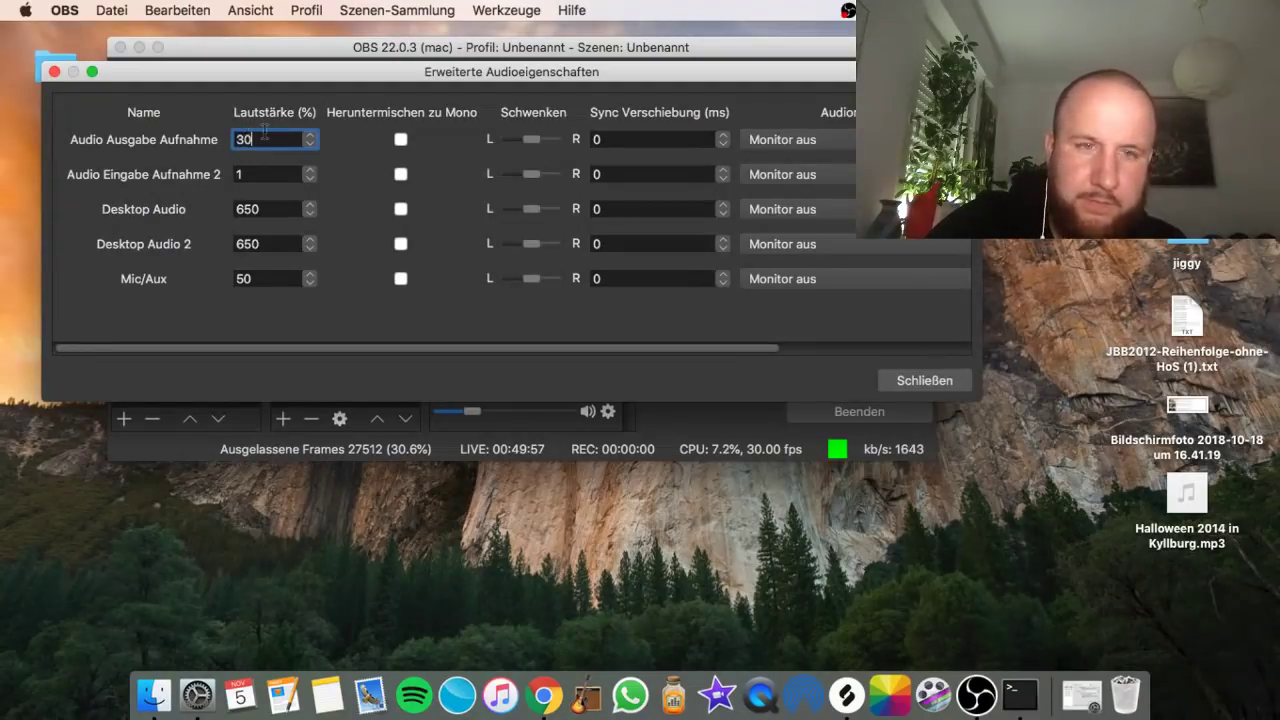
left_click(946, 382)
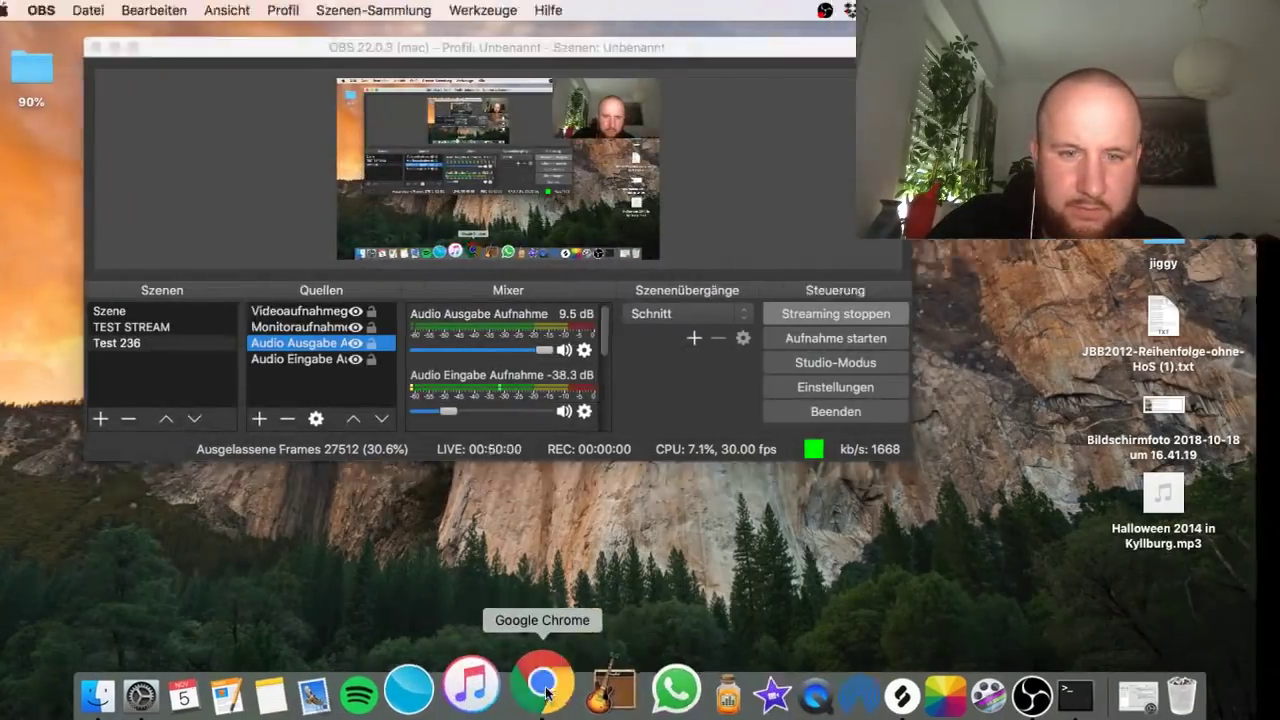
- Switch to Chrome, briefly resume the live stream, and play a passage of the JBB 2018 test video before pausing it
left_click(543, 690)
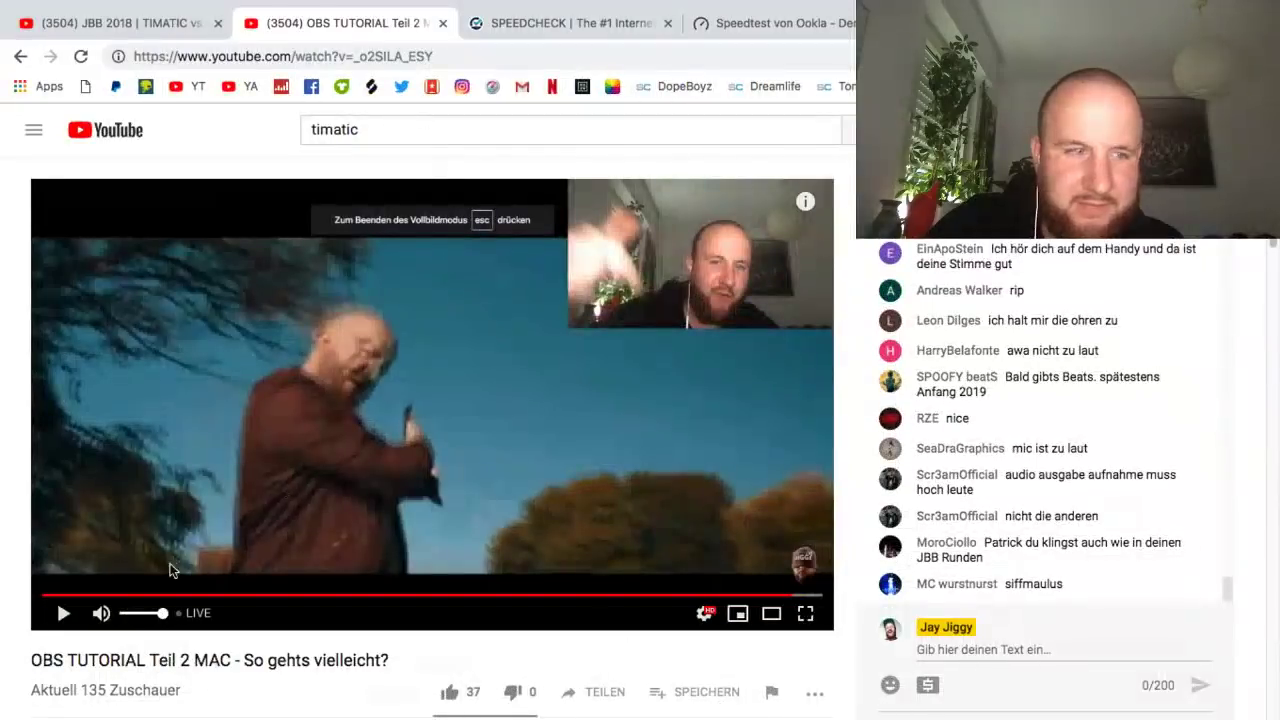
left_click(61, 620)
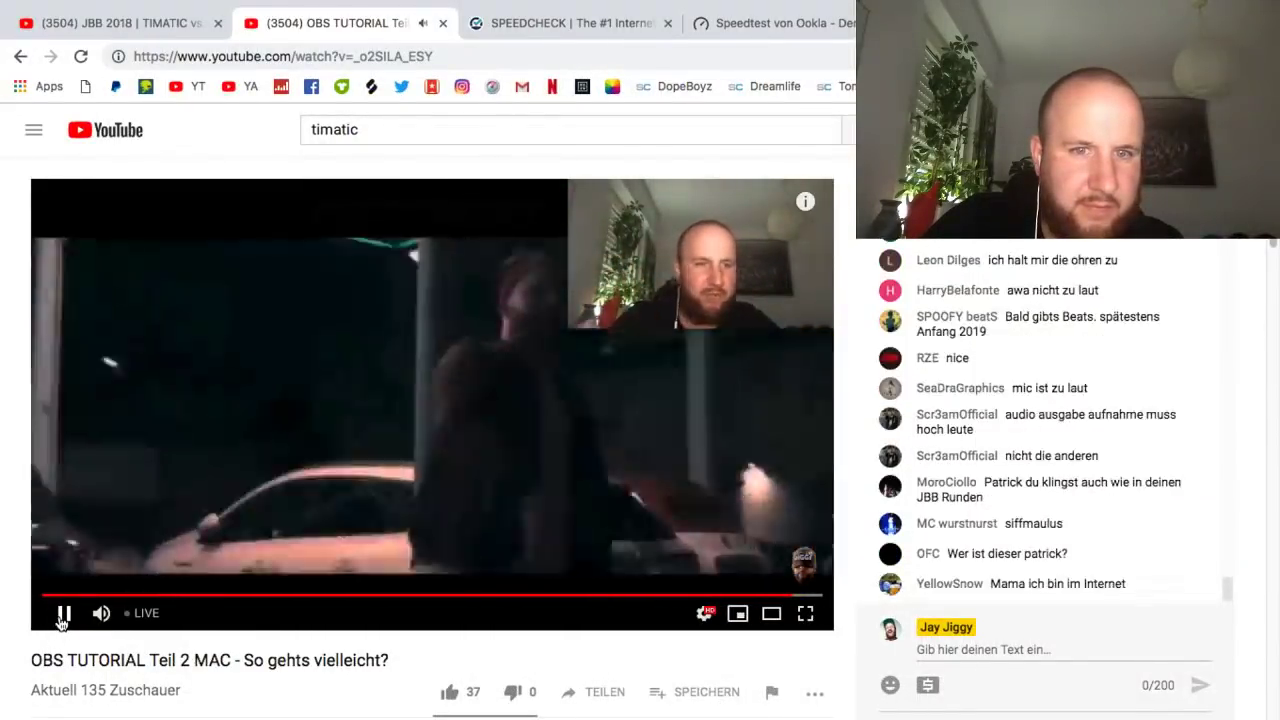
left_click(178, 17)
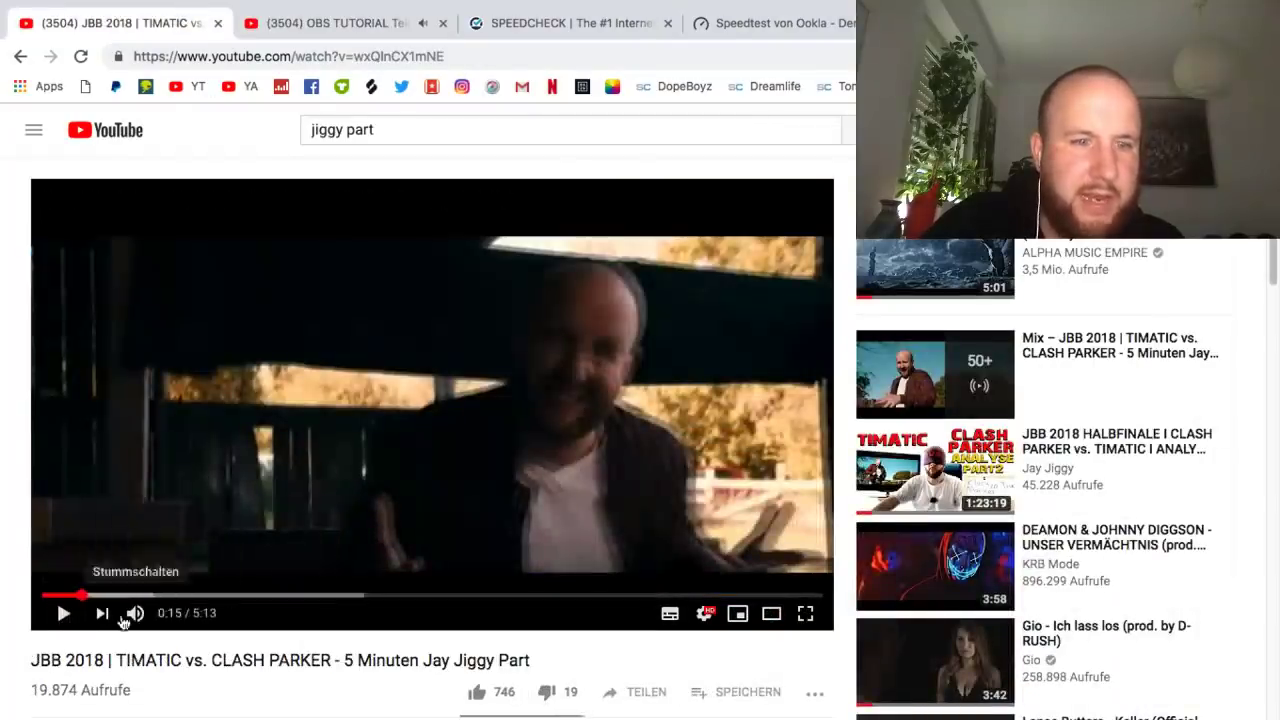
left_click(62, 612)
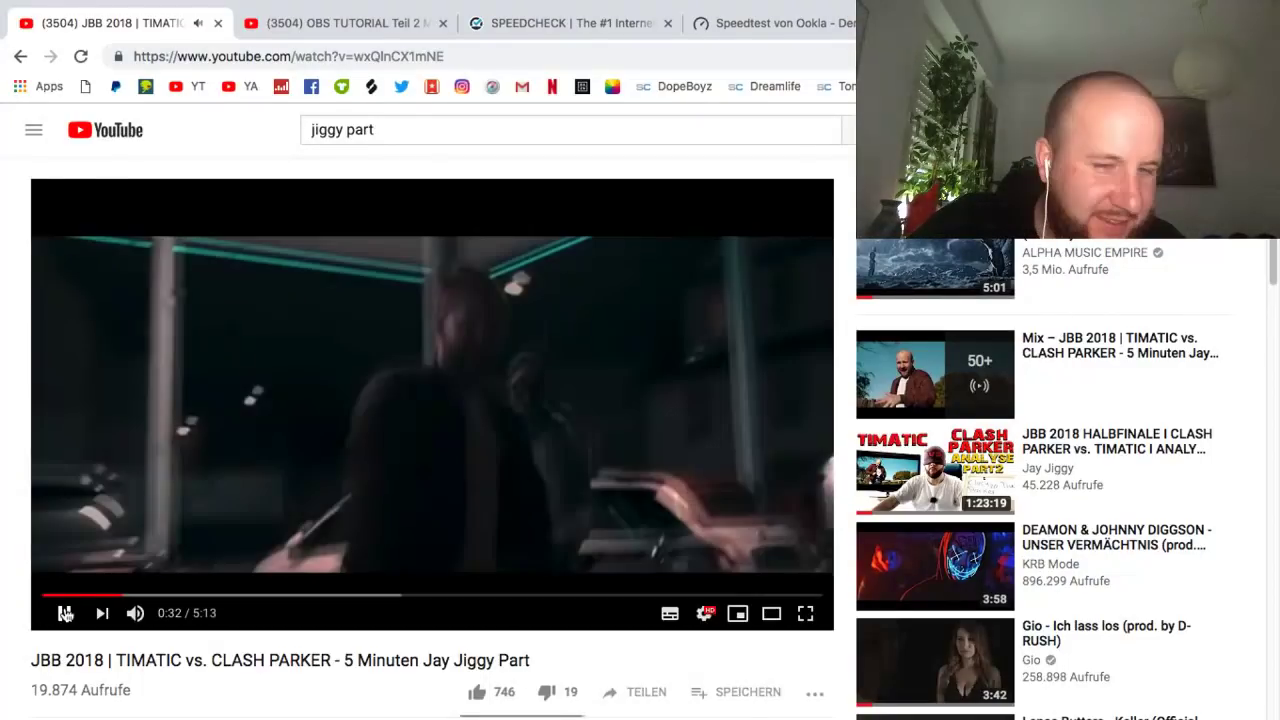
left_click(65, 613)
- Return to the OBS TUTORIAL live stream, skip toward its live position, listen to the test passage and pause playback
key("ctrl+Tab")
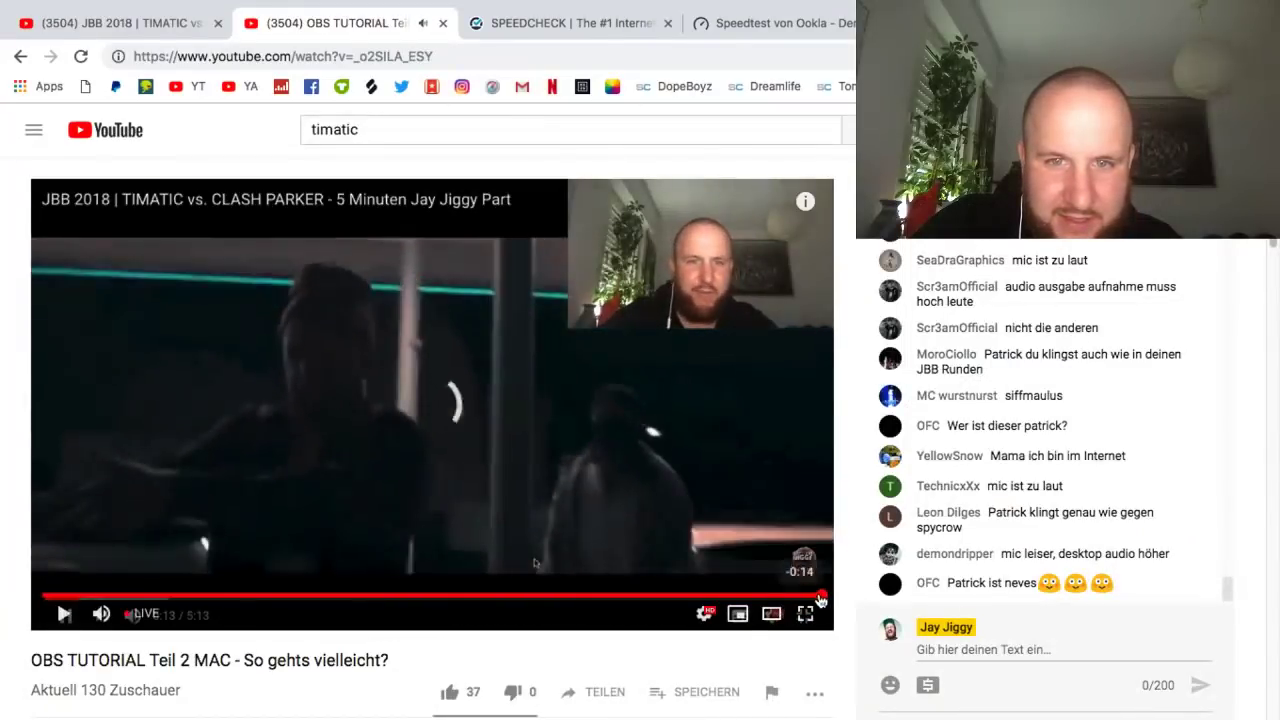
left_click(815, 598)
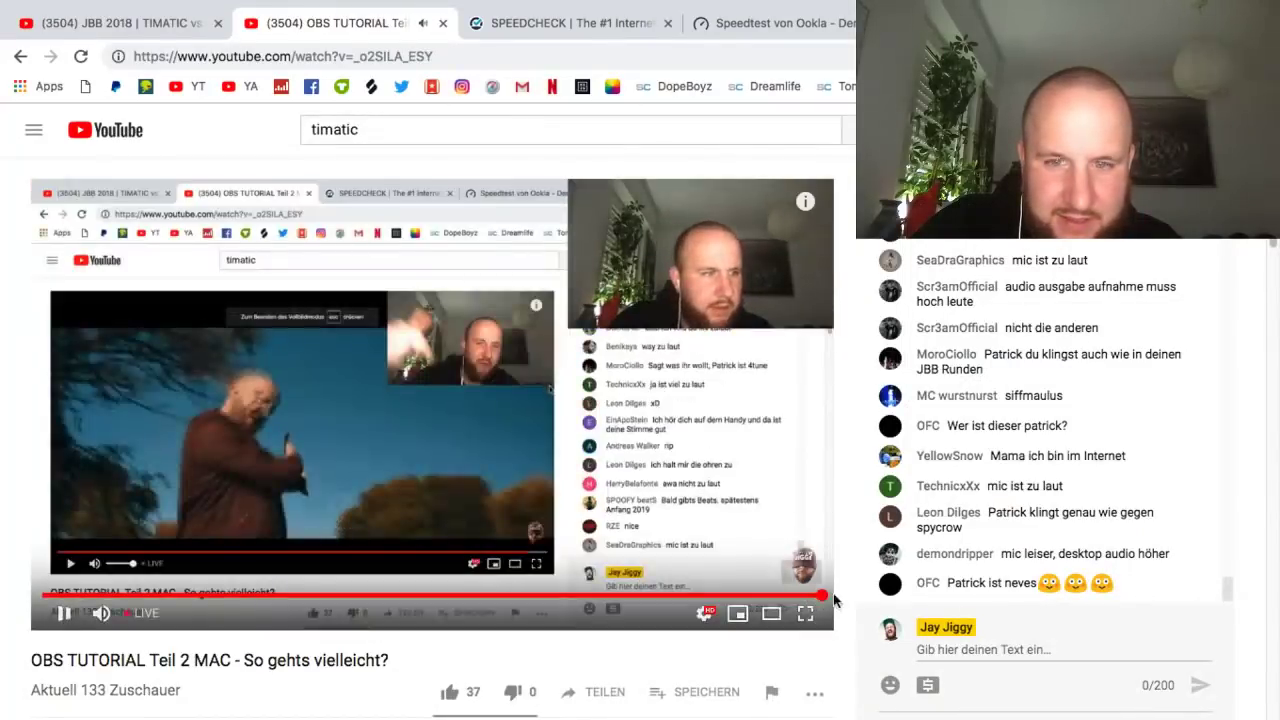
left_click(833, 593)
left_click(822, 597)
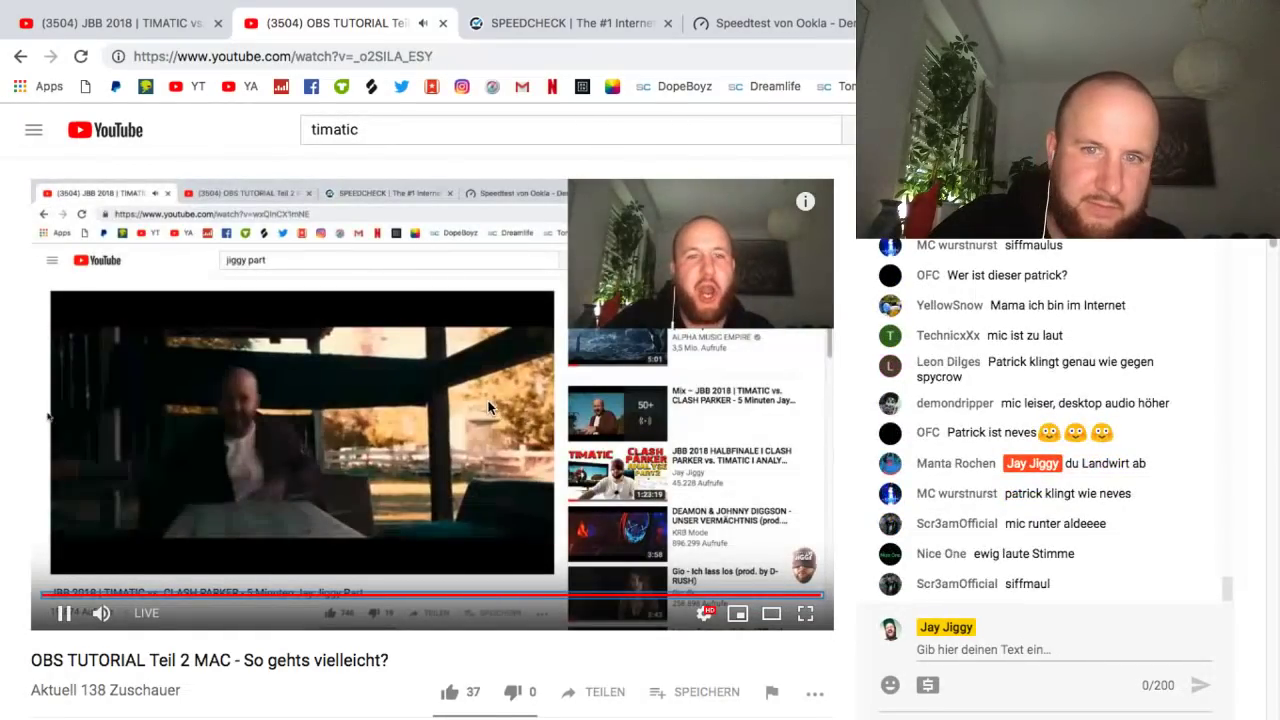
left_click(66, 616)
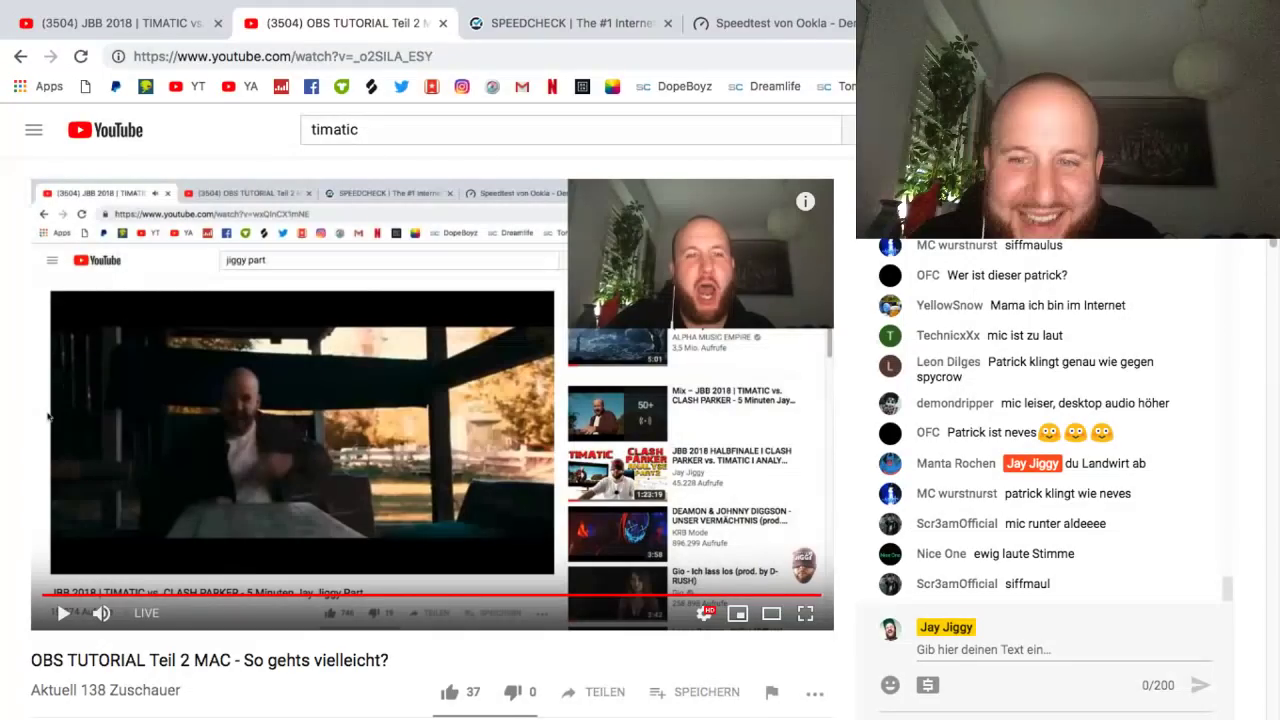
- Switch to OBS, try lowering the Audio Eingabe Aufnahme volume to -62.7 dB, and return it to -38.3 dB
mouse_move(1190, 716)
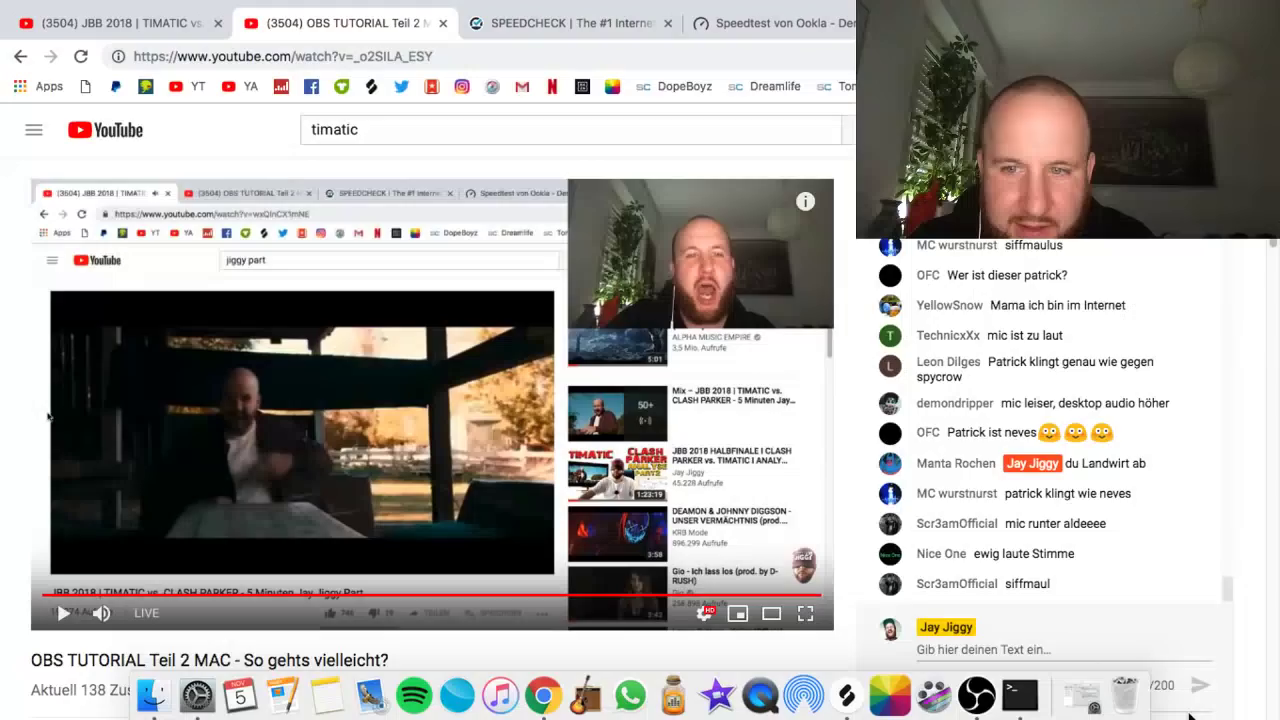
left_click(975, 685)
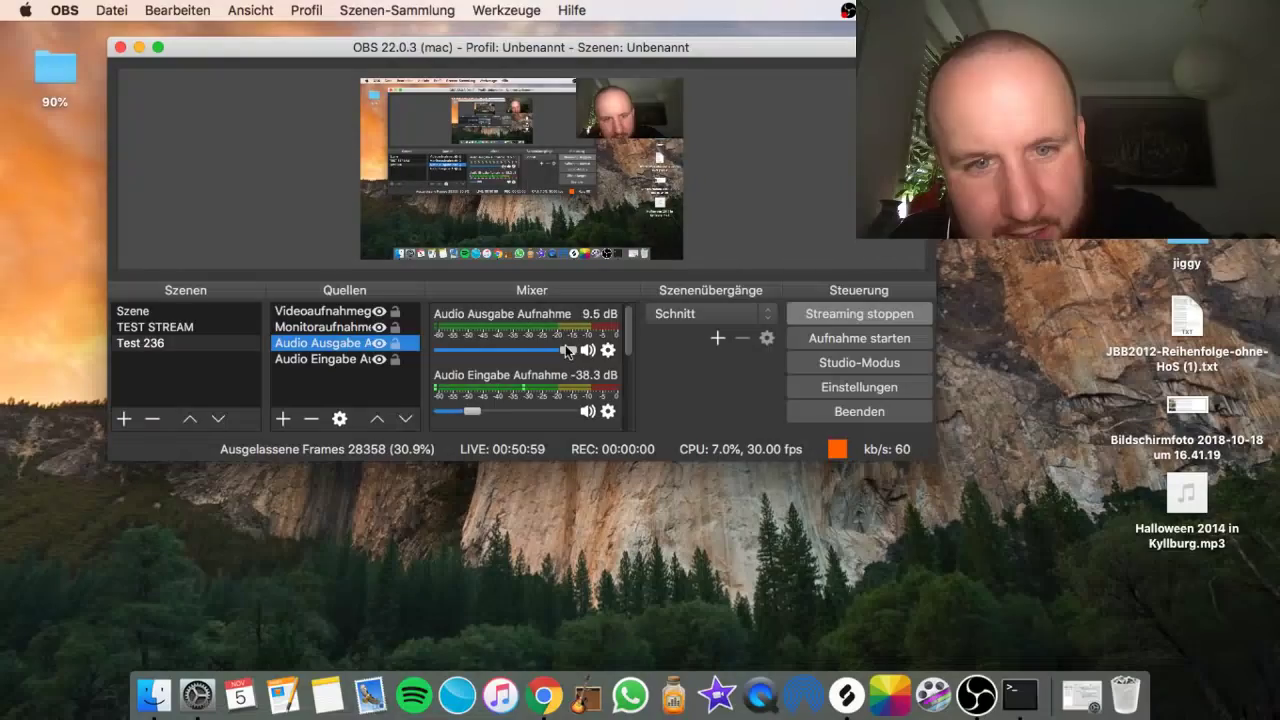
left_click_drag(471, 411, 453, 412)
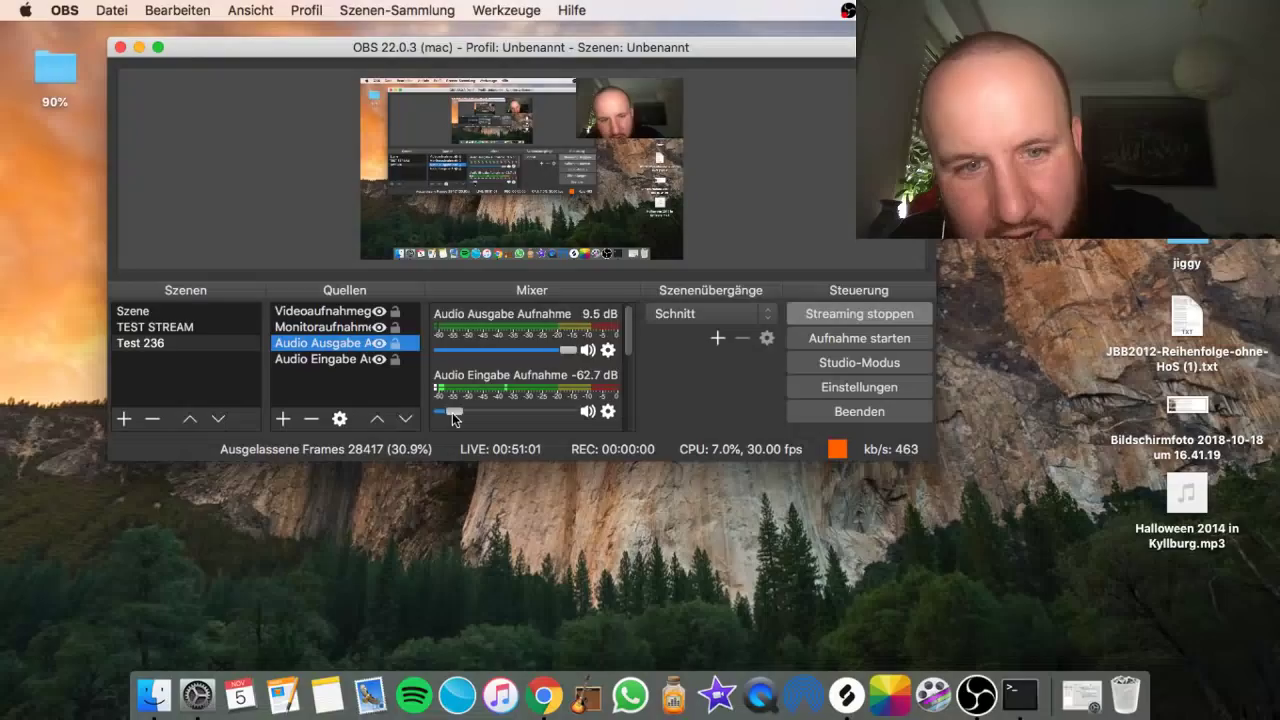
mouse_move(455, 411)
left_mouse_down()
mouse_move(566, 411)
mouse_move(471, 411)
left_mouse_up()
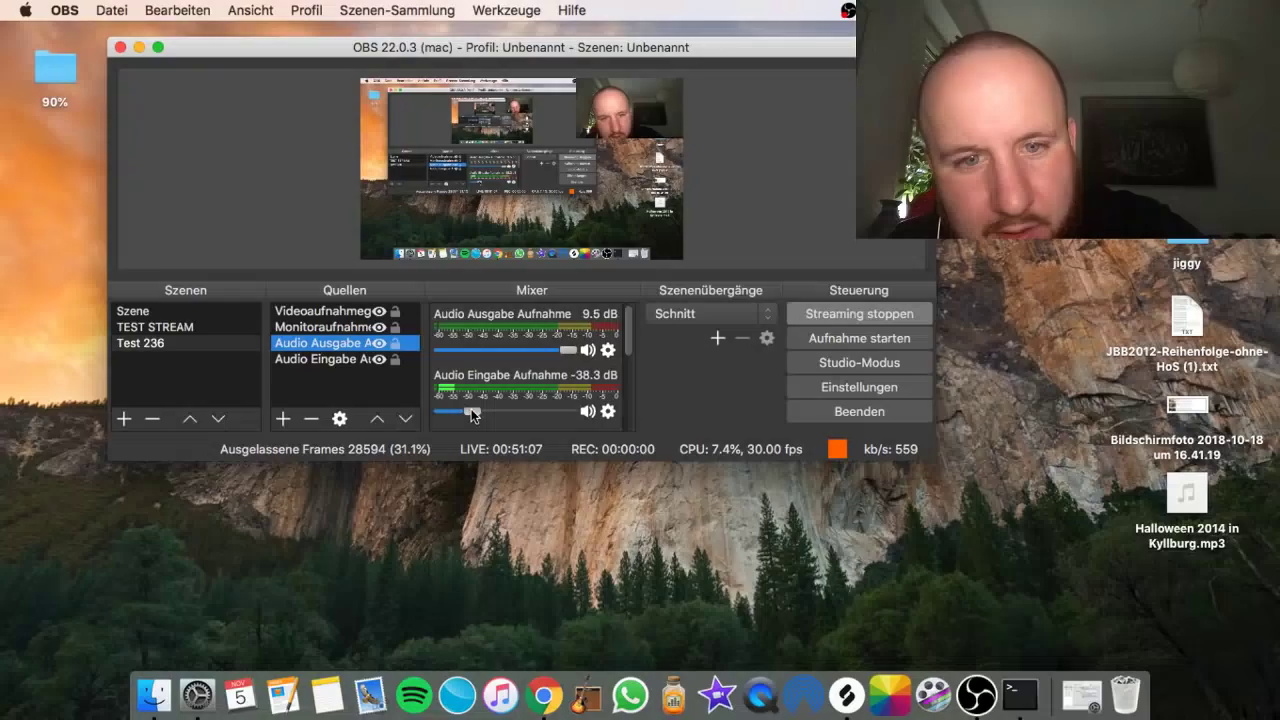
- Lower the external microphone's input volume to about a quarter in the macOS sound settings, check the output device, and close the settings
left_click(204, 688)
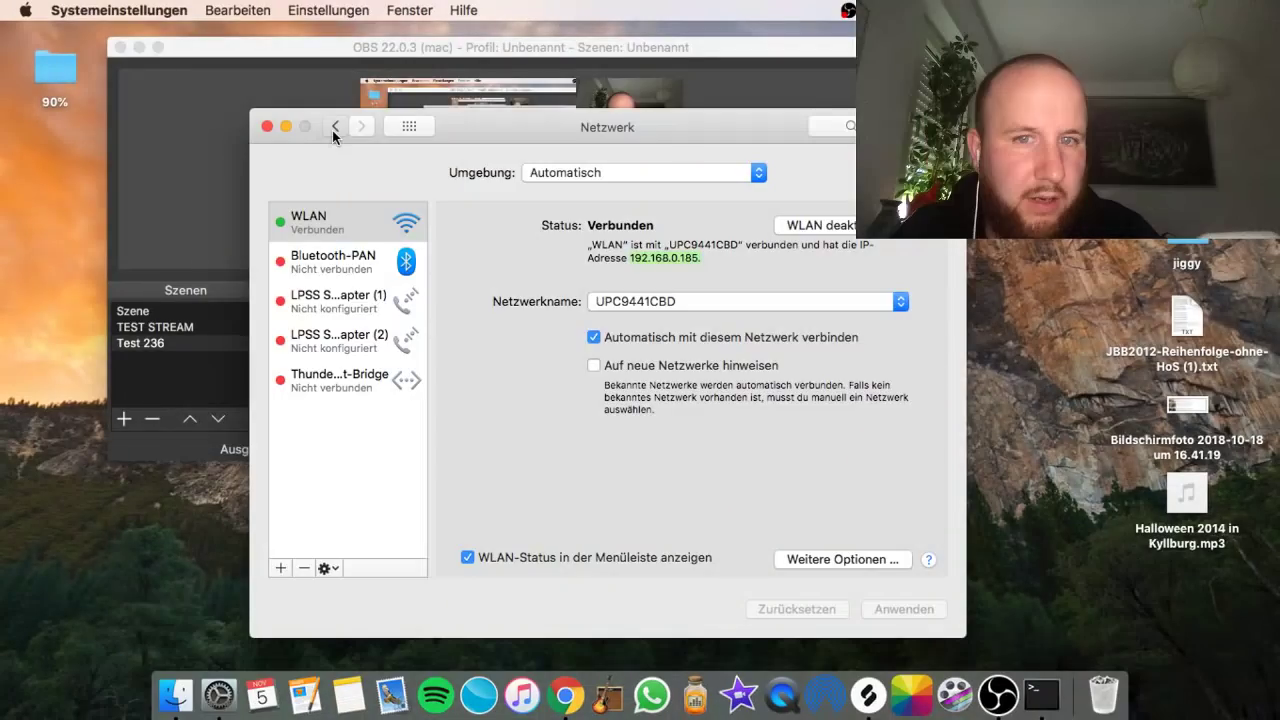
left_click(334, 127)
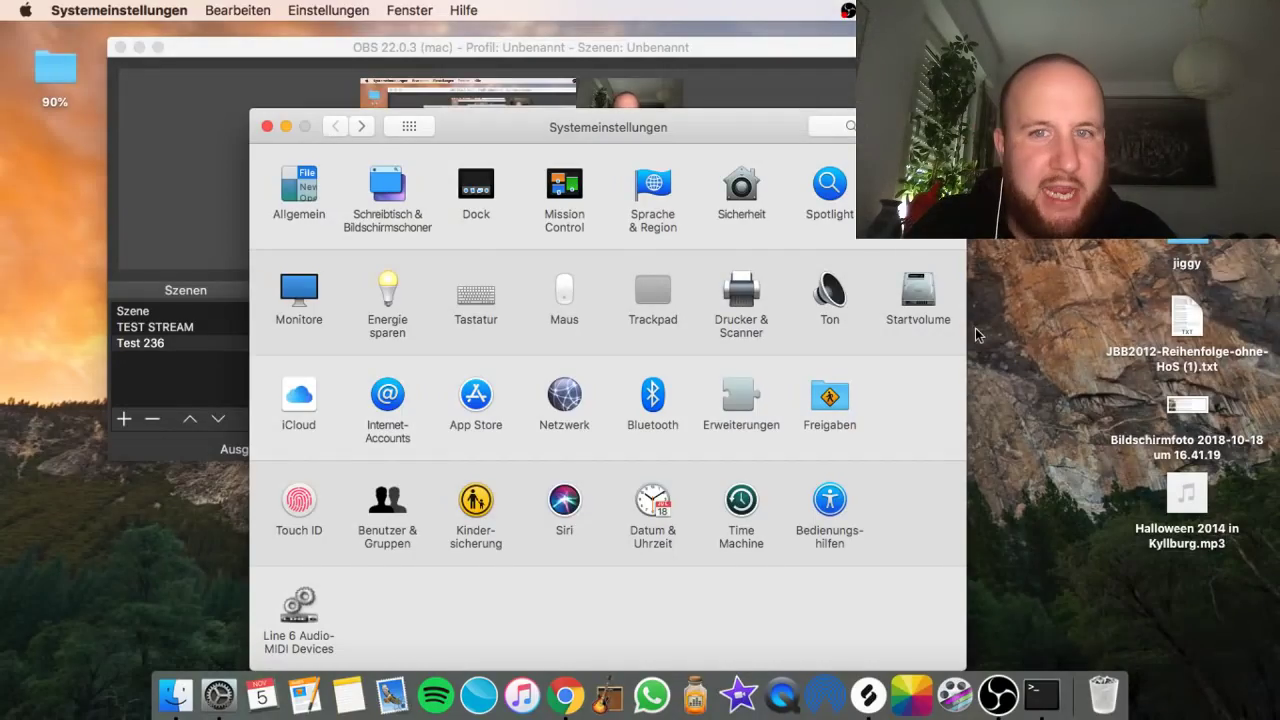
left_click(817, 297)
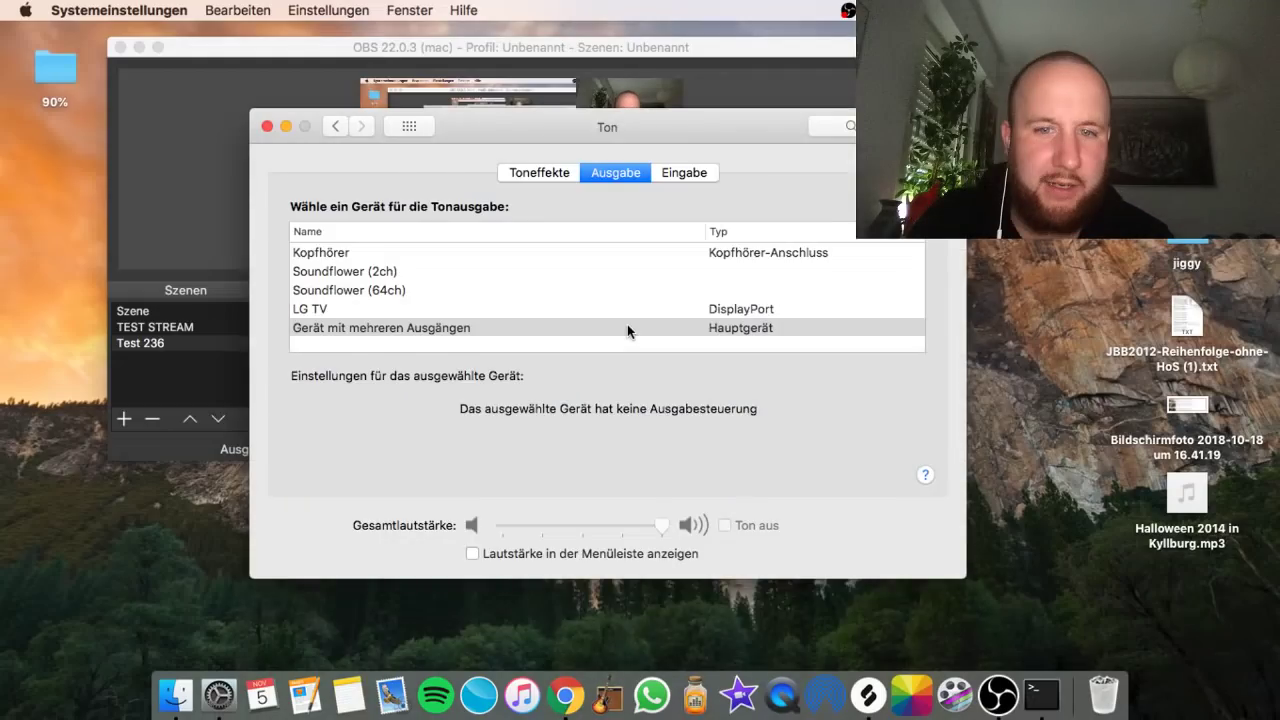
left_click(697, 174)
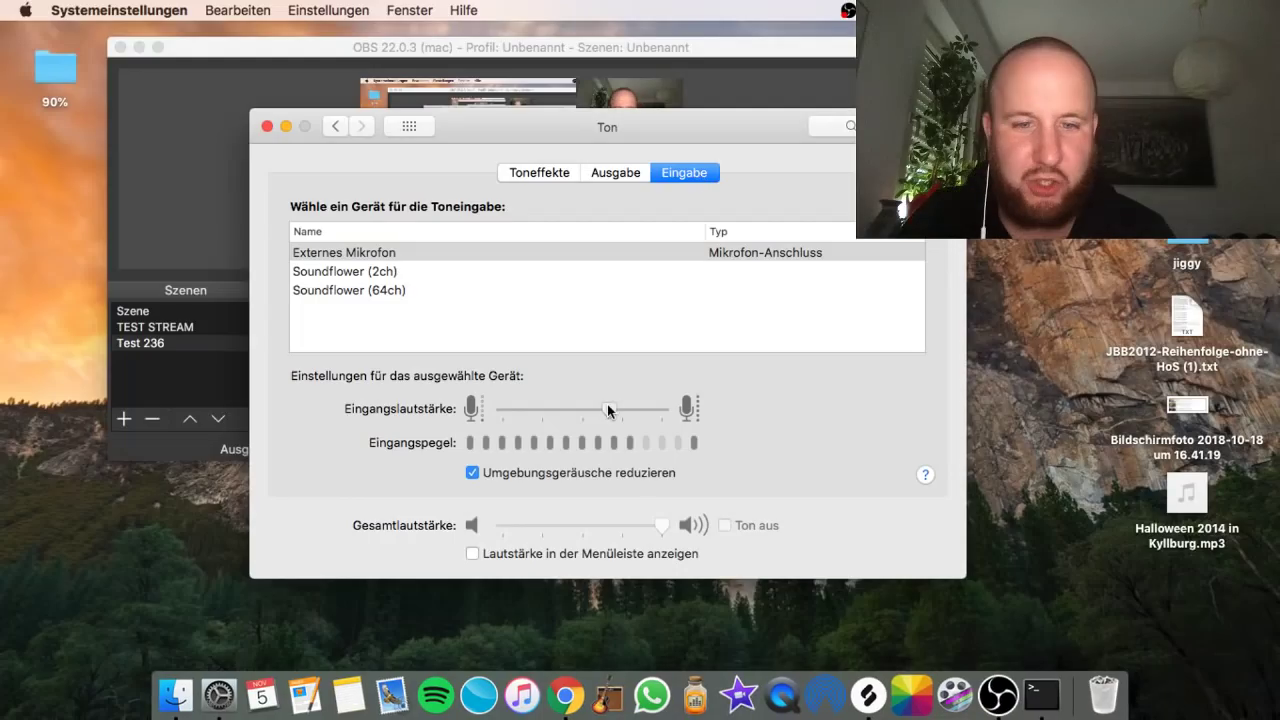
left_click_drag(608, 409, 517, 410)
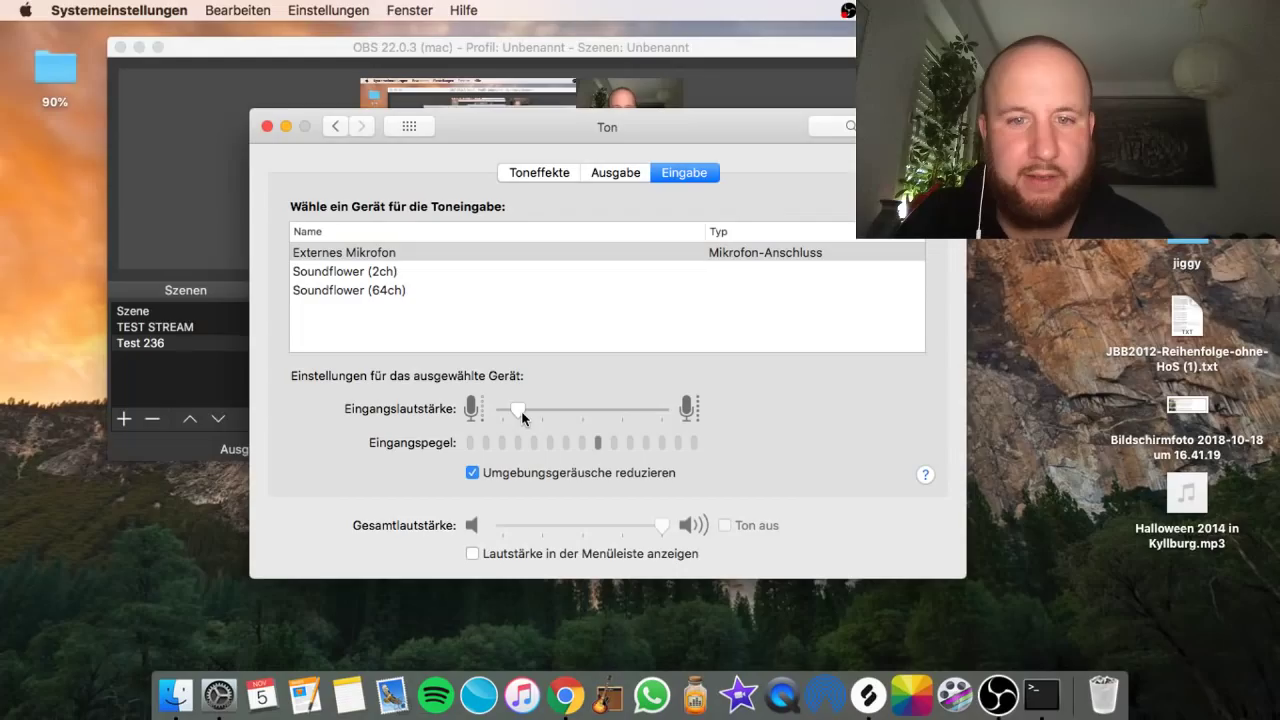
left_click_drag(518, 410, 541, 410)
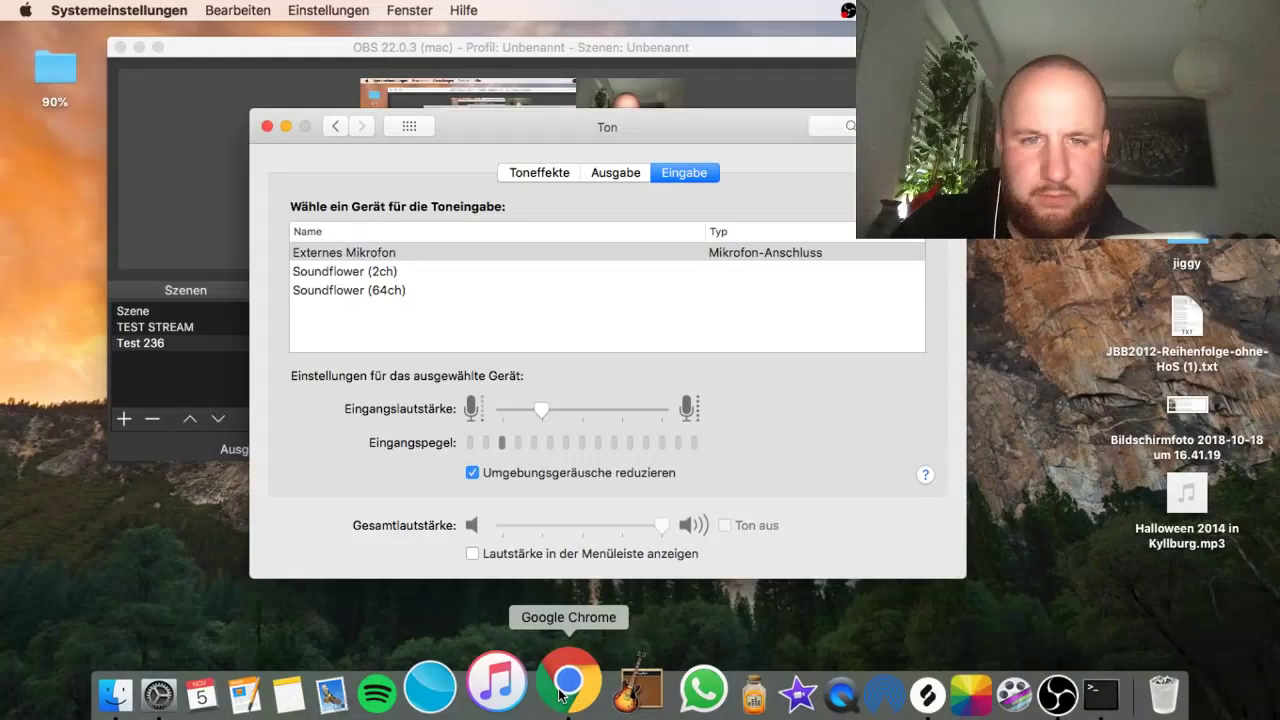
left_click(620, 174)
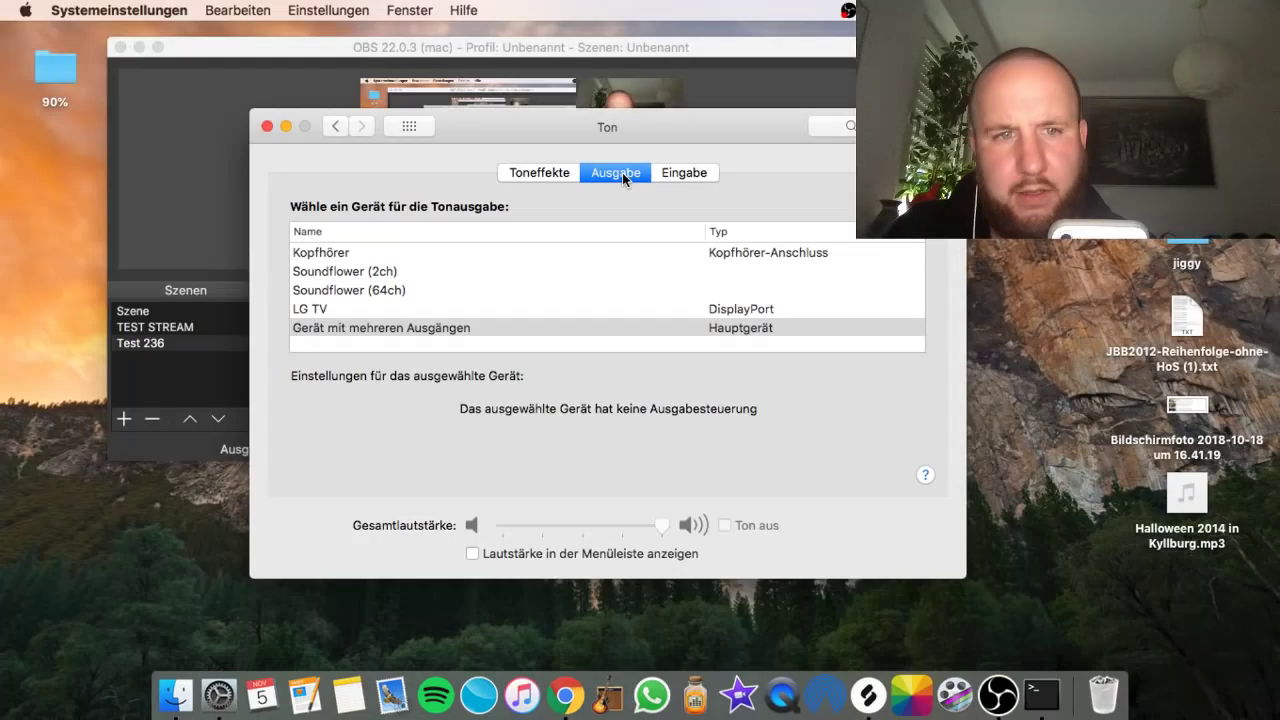
left_click(268, 128)
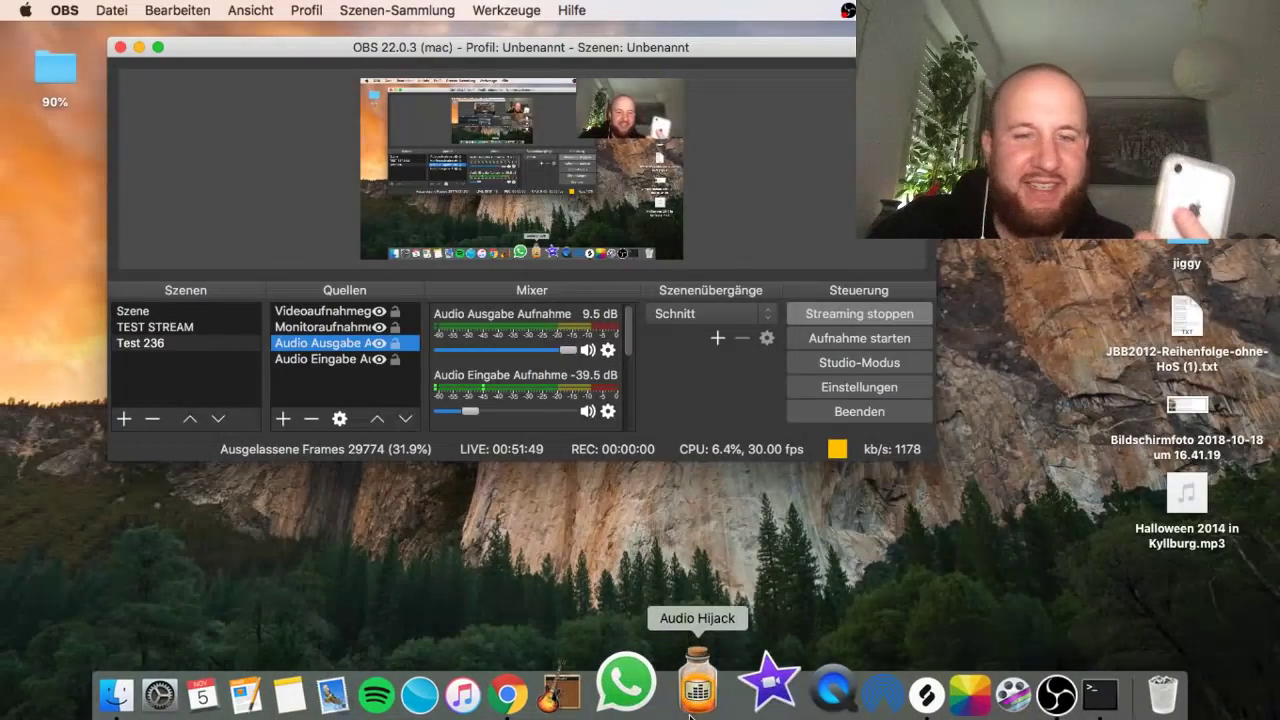
- Switch to Chrome, play the JBB 2018 test video, reduce its player volume to slightly over half, and pause it
left_click(509, 692)
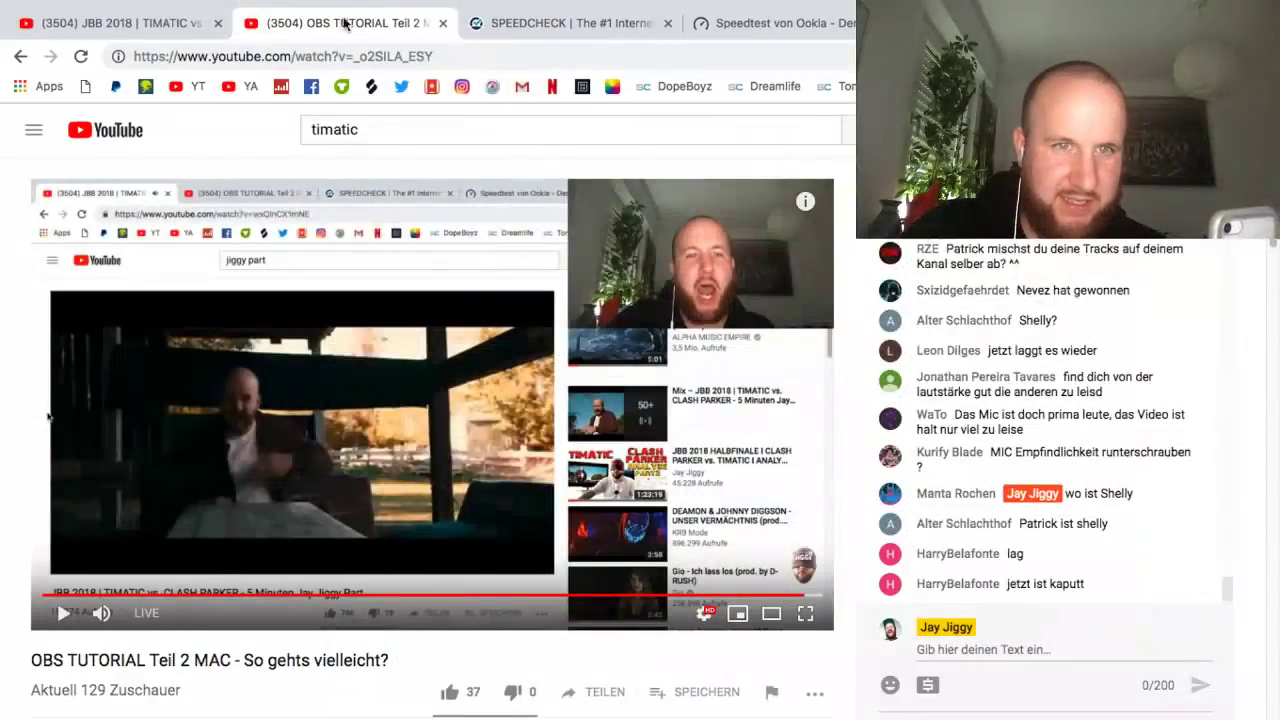
left_click(172, 20)
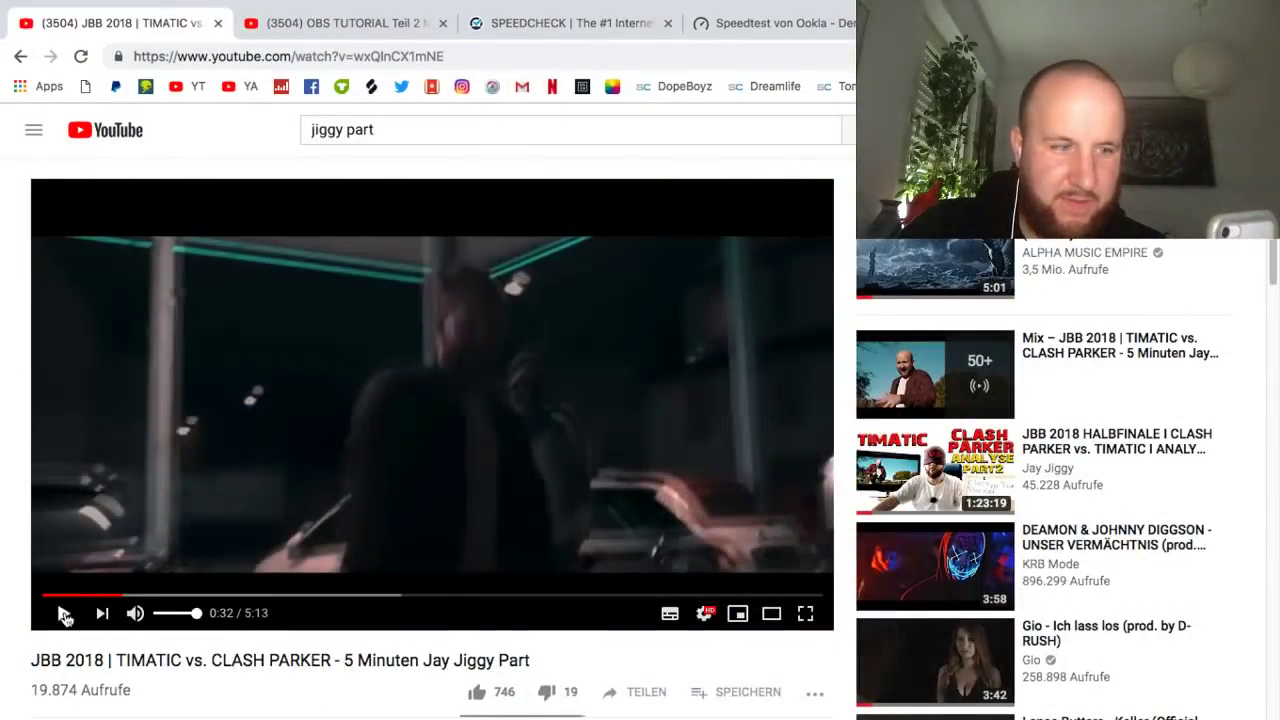
left_click(64, 614)
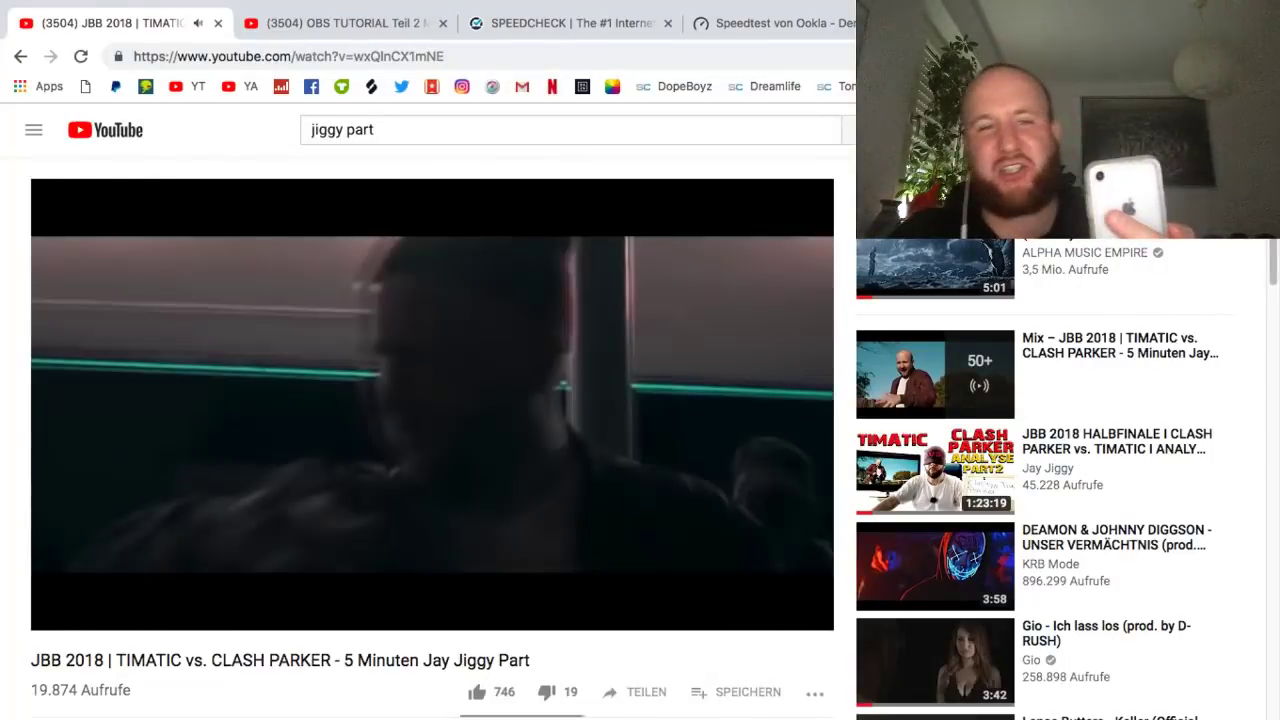
mouse_move(203, 625)
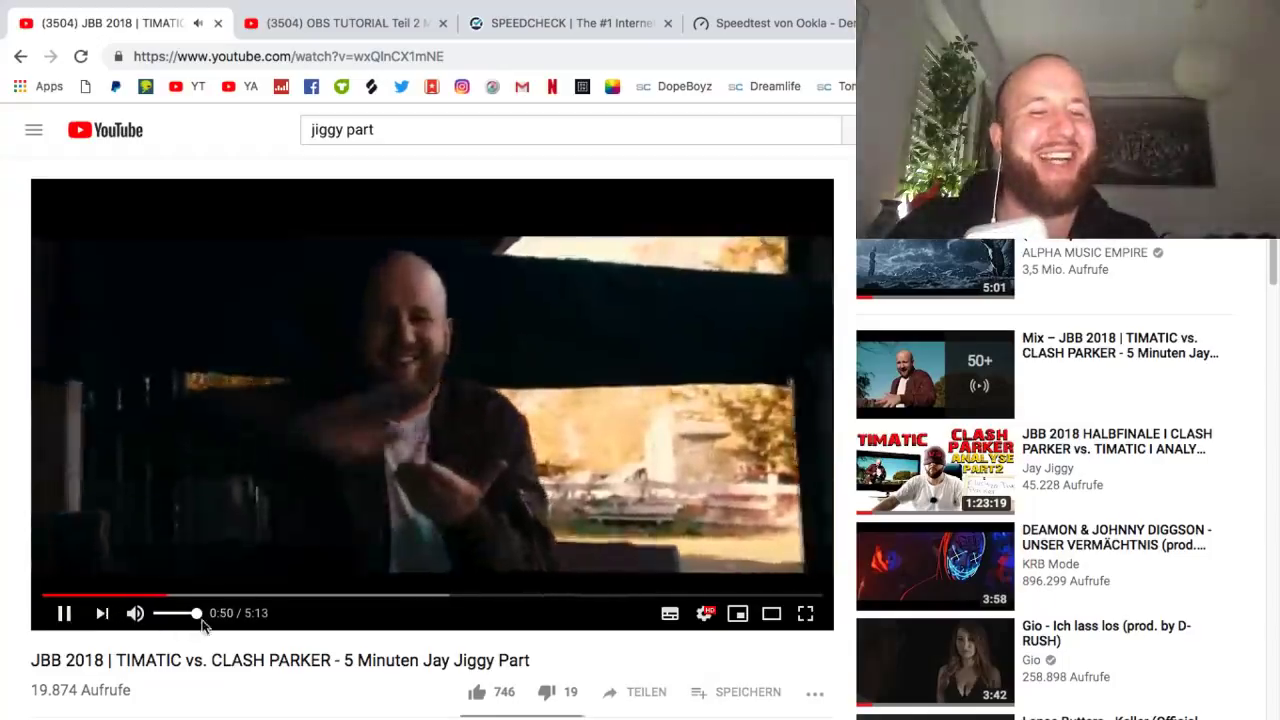
left_click_drag(197, 613, 179, 613)
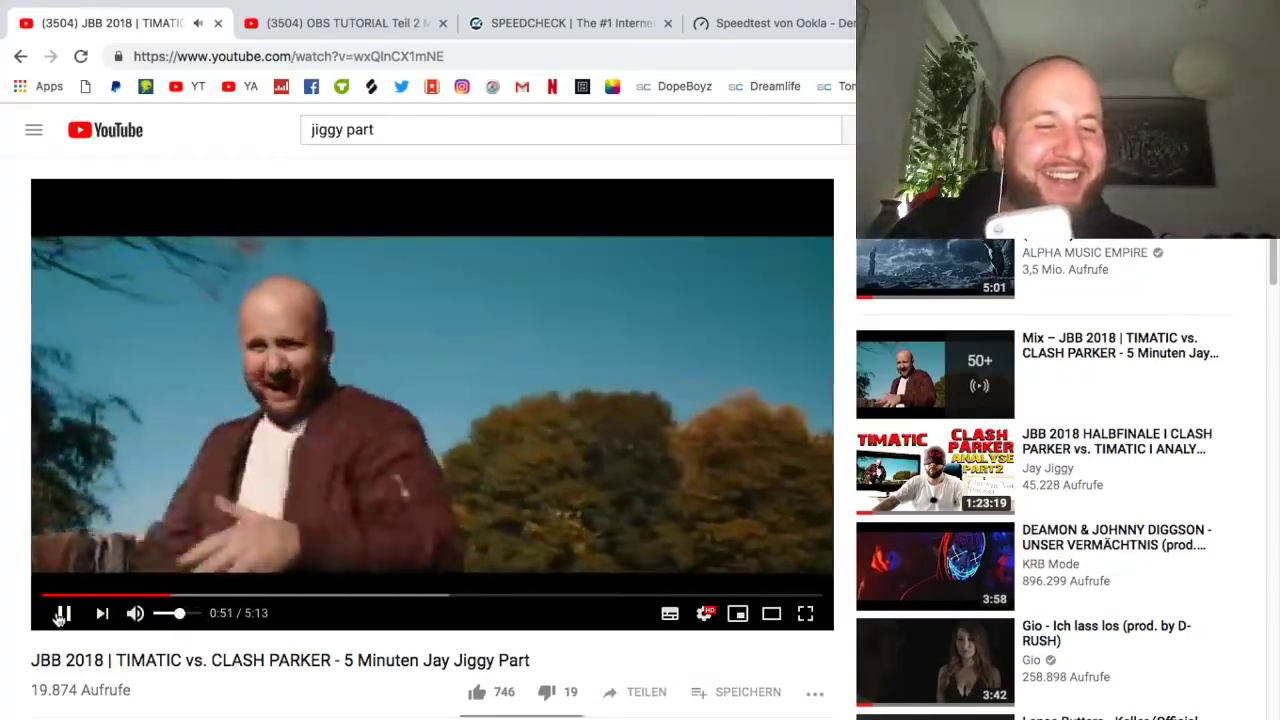
left_click(62, 614)
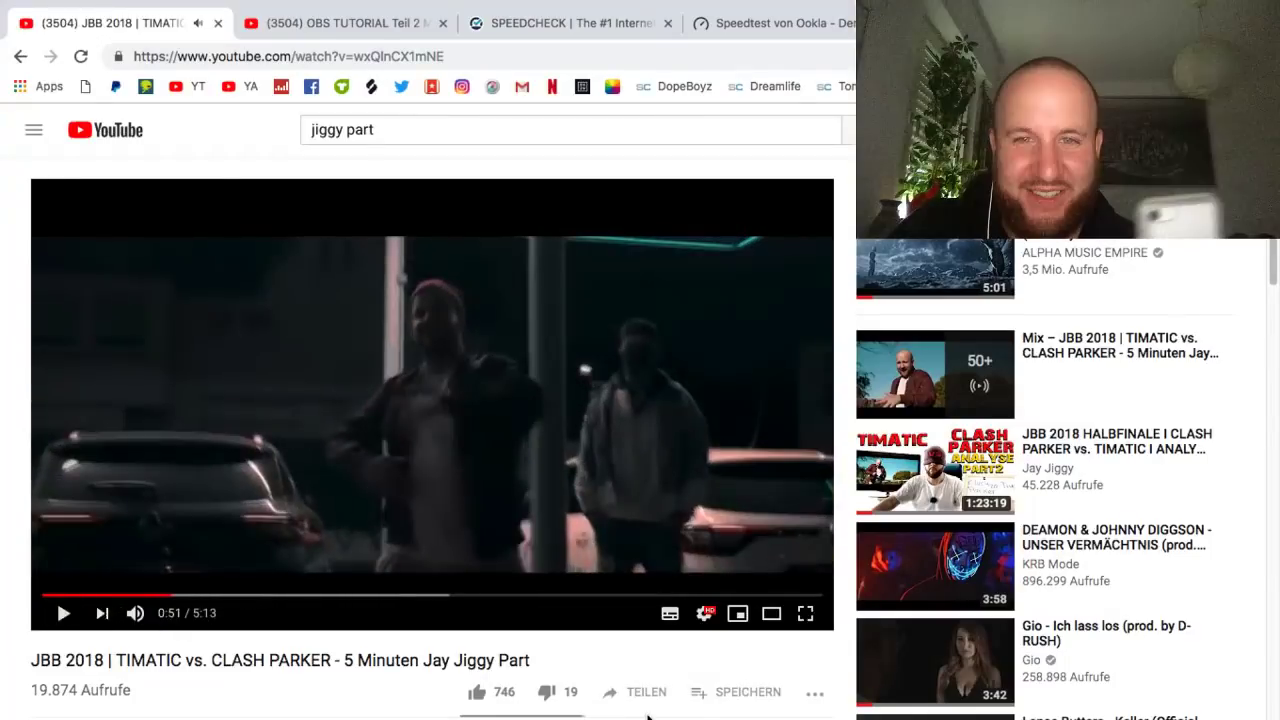
- Check the live stream audio and chat, and lower the Audio Eingabe Aufnahme volume to -60.0 dB in OBS
key("ctrl+Tab")
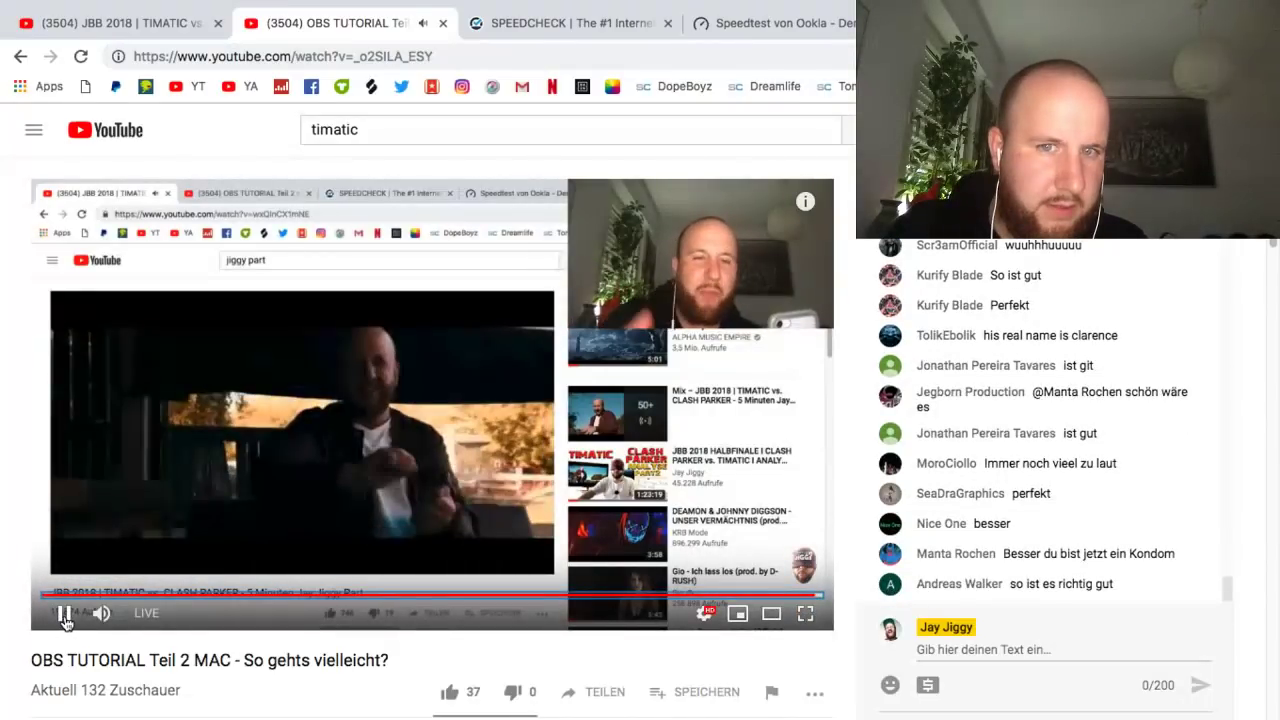
left_click(64, 614)
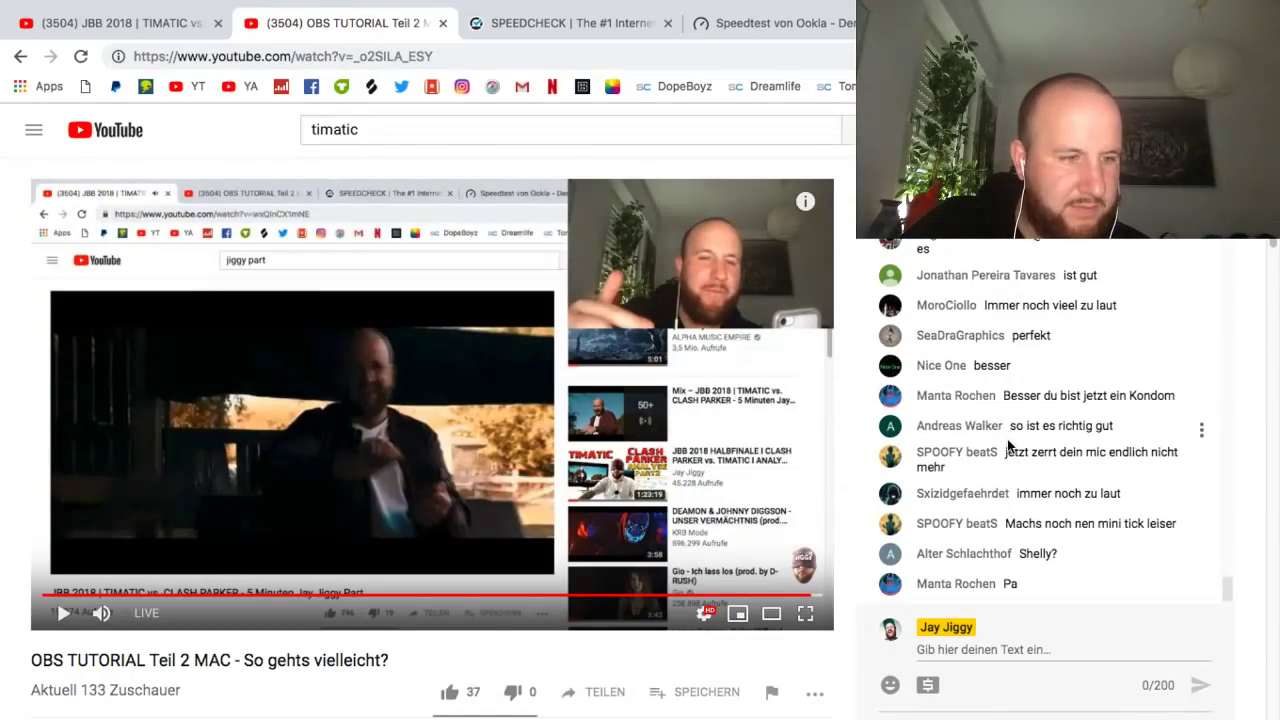
mouse_move(945, 700)
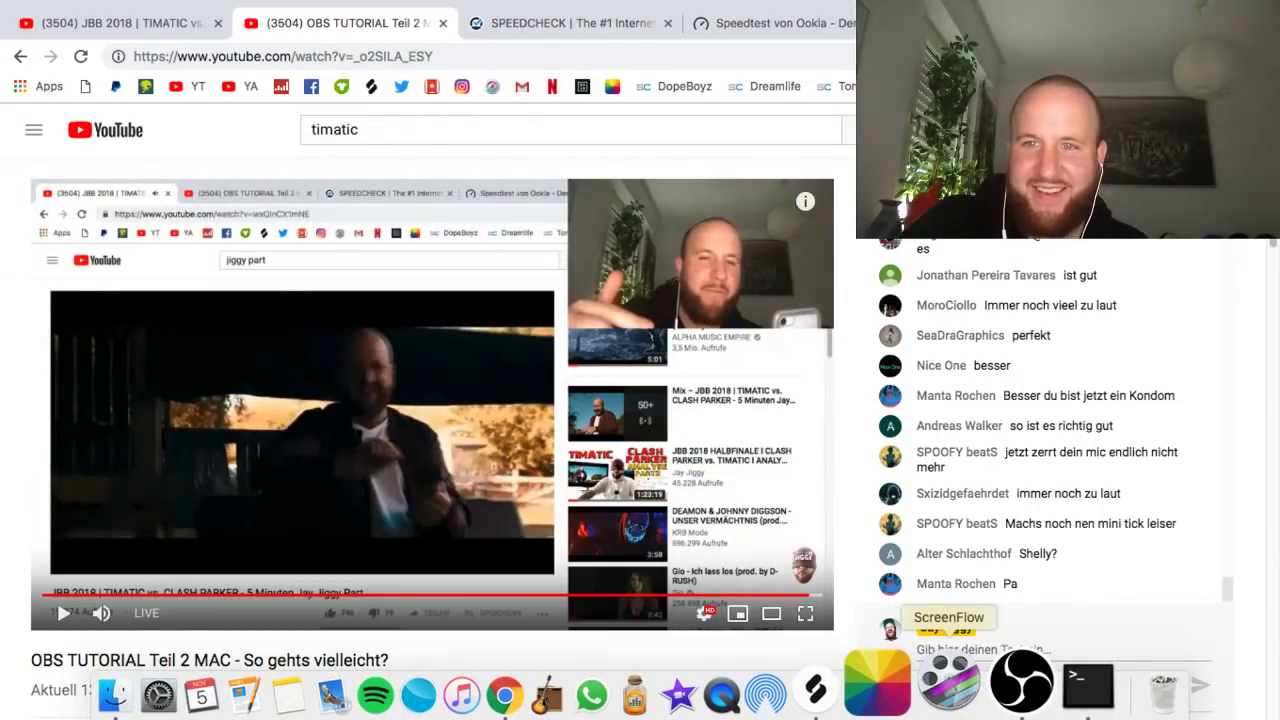
left_click(996, 682)
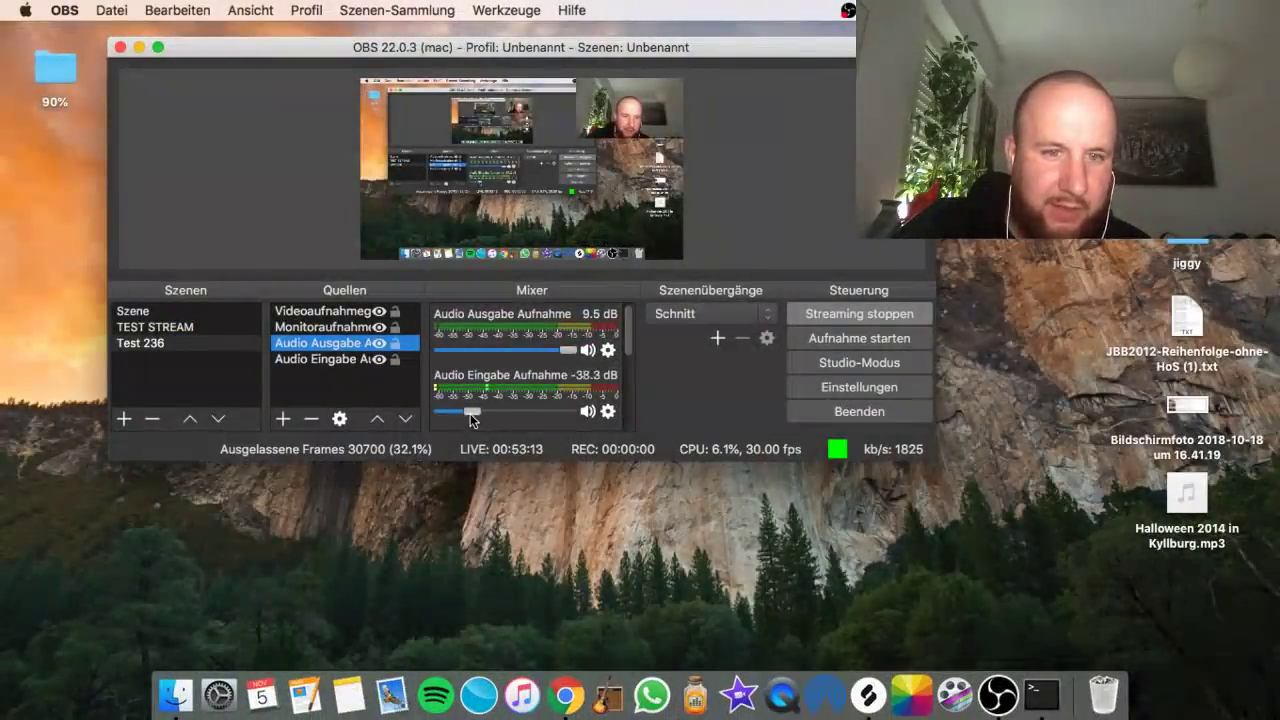
left_click_drag(470, 414, 460, 415)
left_click_drag(472, 419, 455, 419)
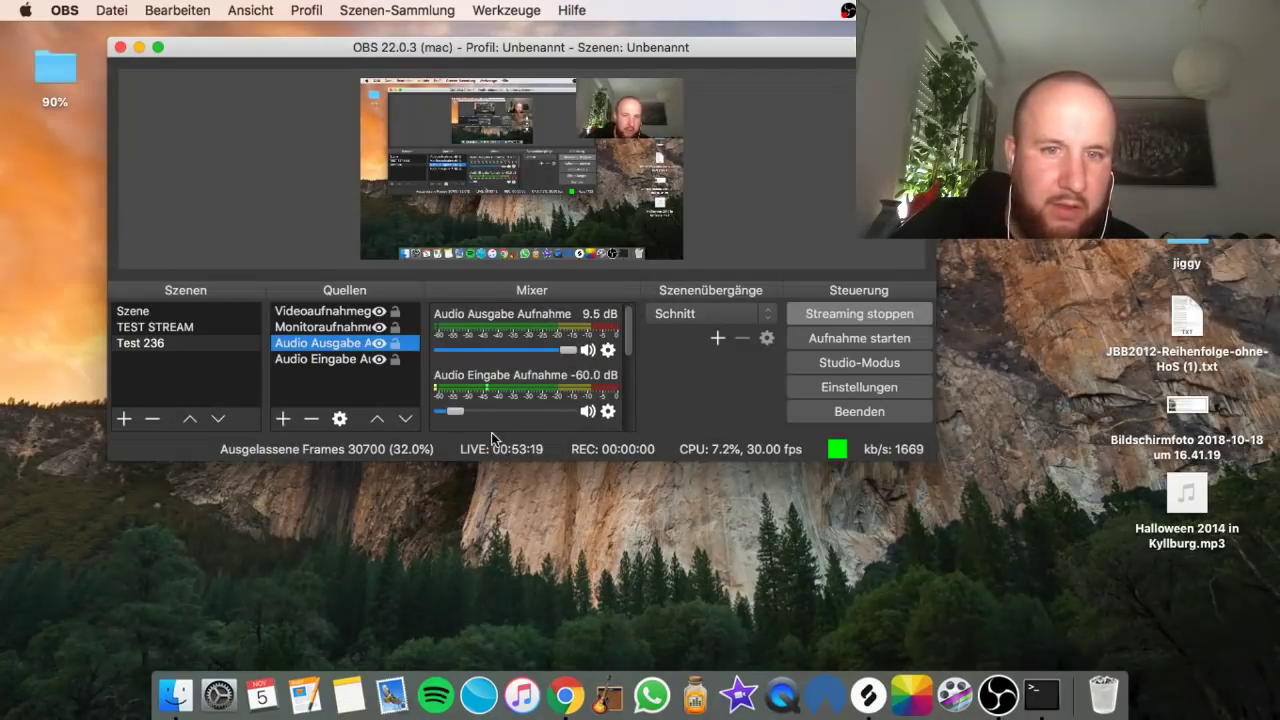
- Play the JBB 2018 test video in Chrome and skip the OBS TUTORIAL stream to its live position
left_click(566, 695)
left_click(177, 24)
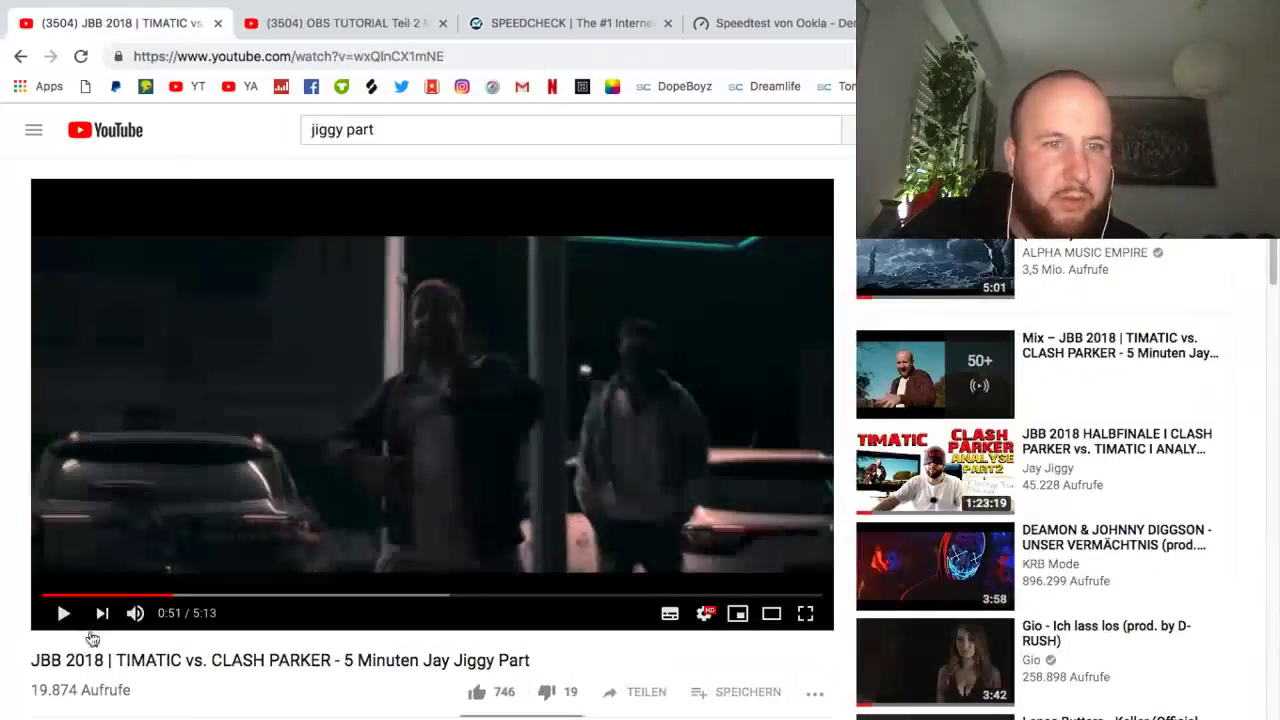
left_click(63, 612)
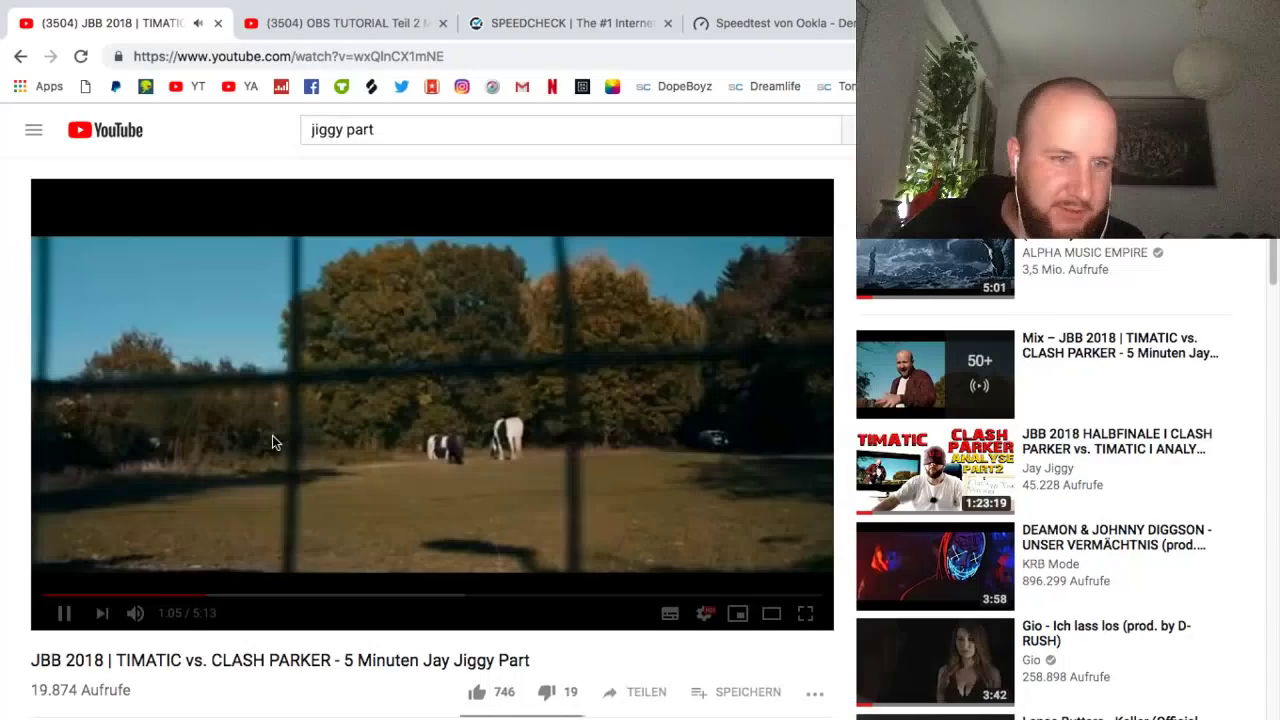
key("ctrl+Tab")
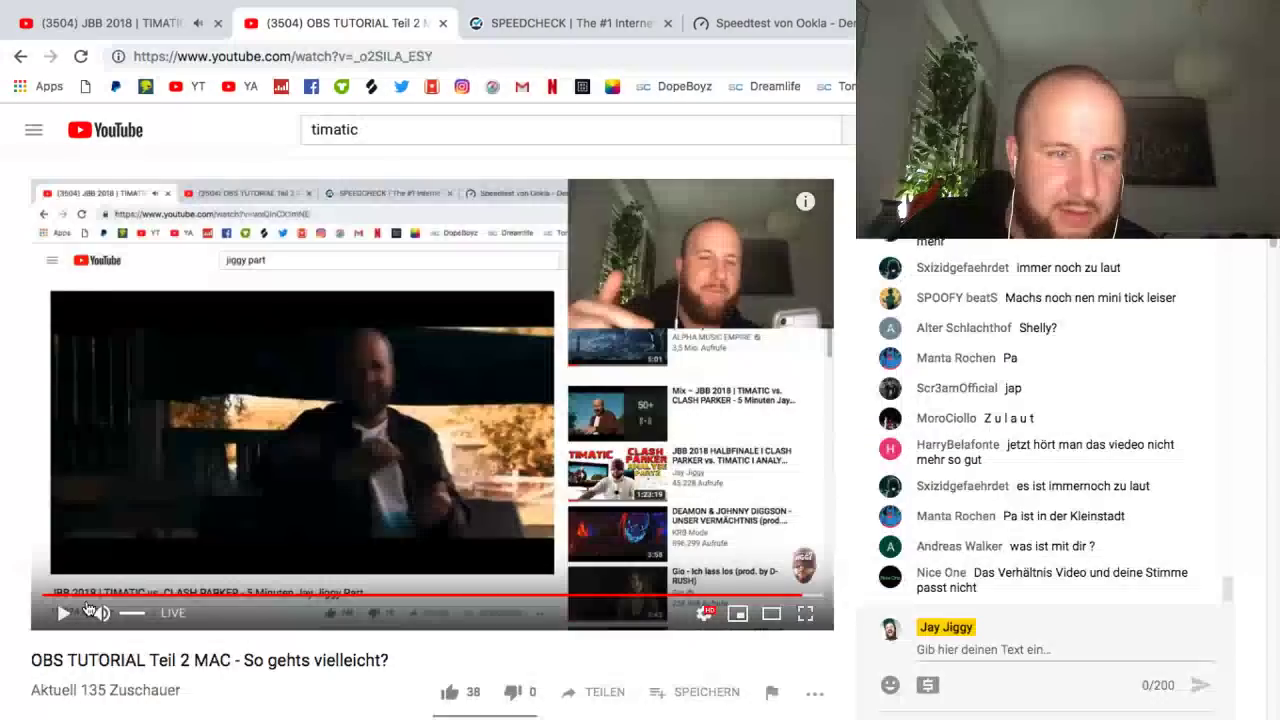
left_click(829, 598)
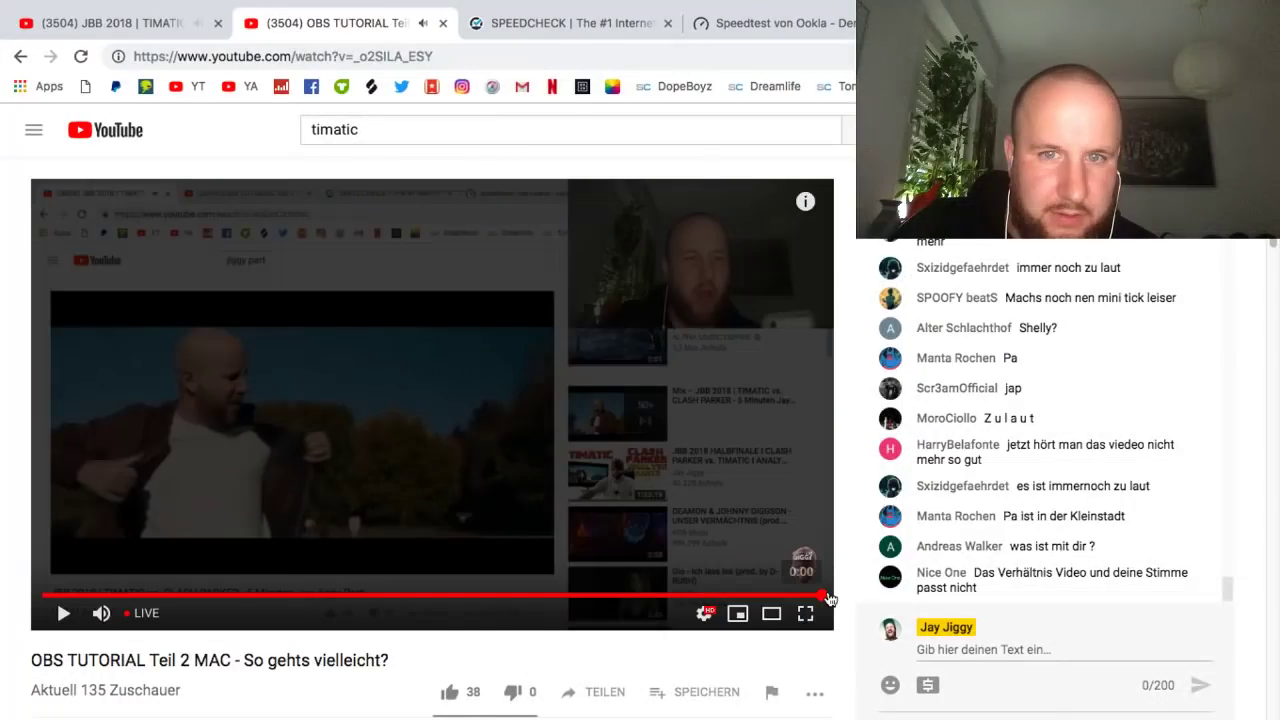
- Play the OBS TUTORIAL live stream briefly to check its audio, pause it, and switch to OBS
left_click(70, 619)
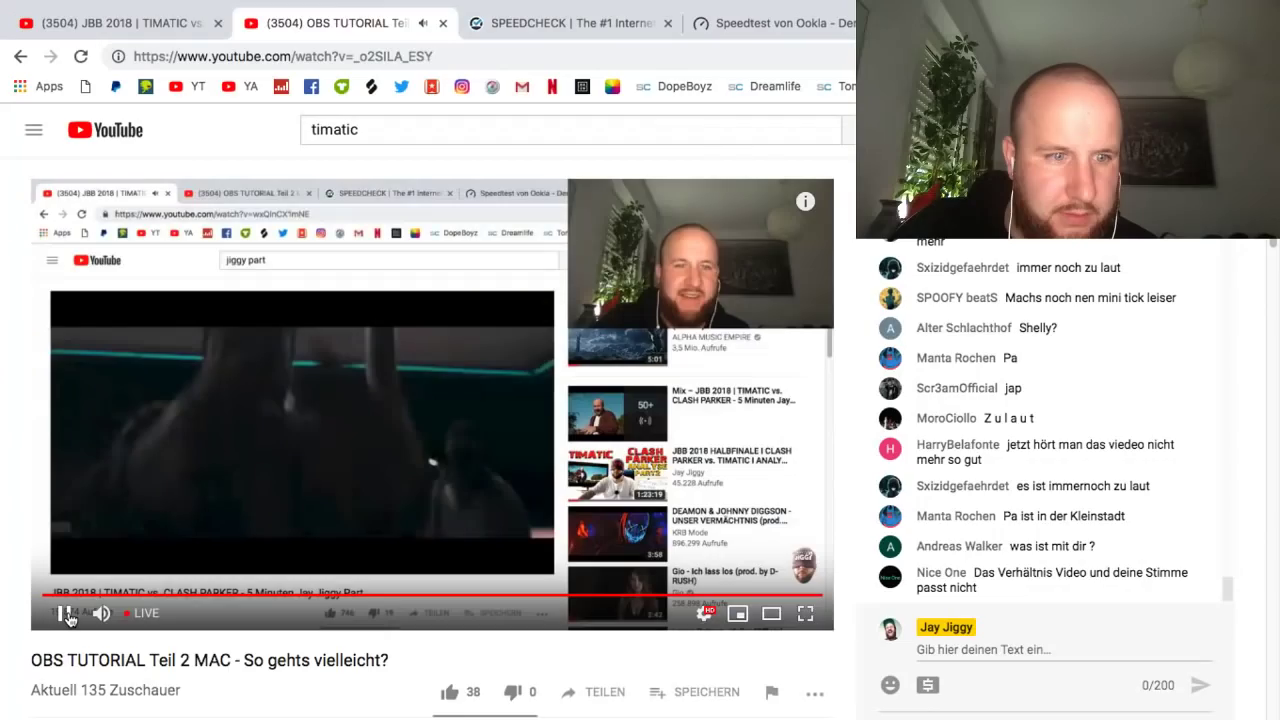
left_click(70, 619)
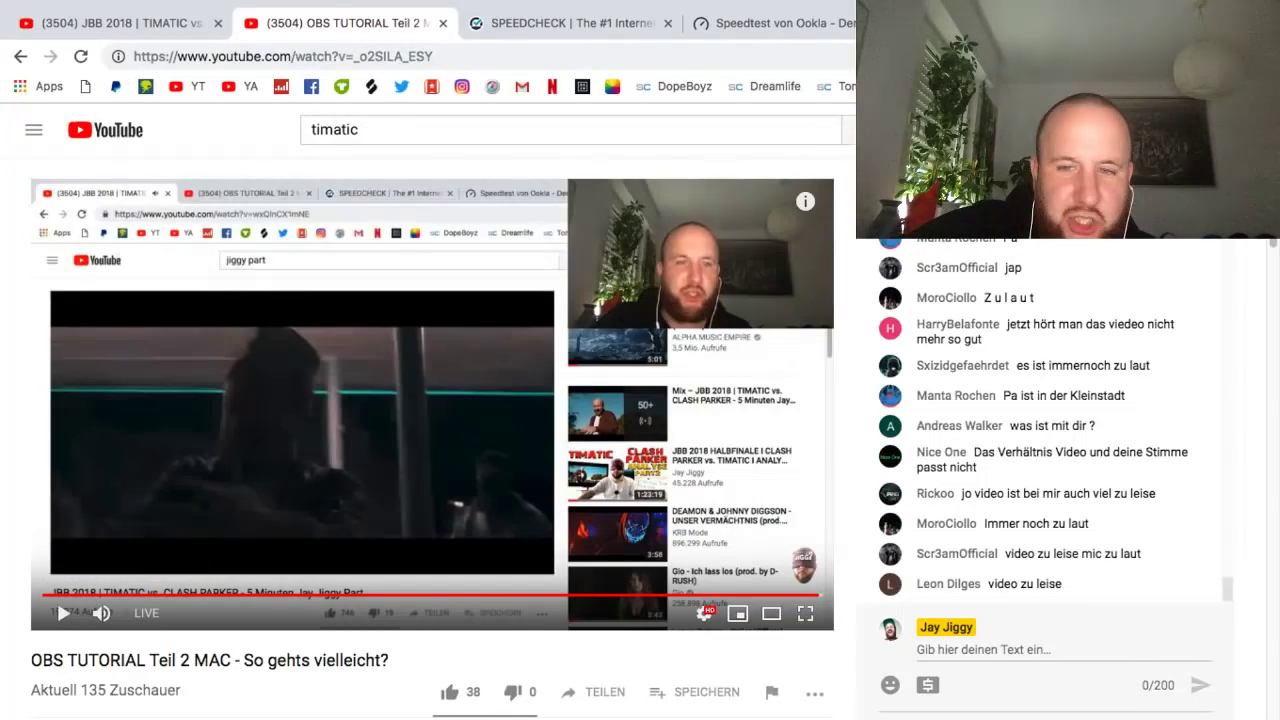
key("super+Tab")
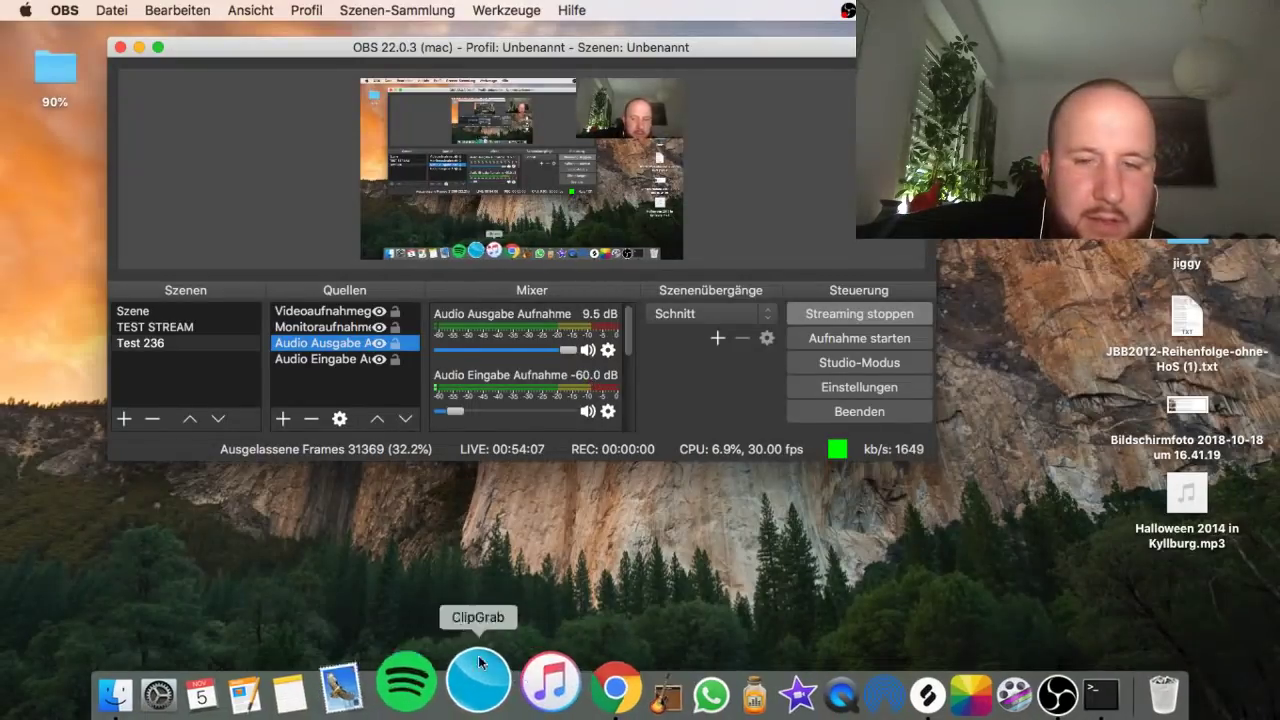
- Lower the external microphone's input volume to near its minimum in the macOS sound settings
left_click(206, 680)
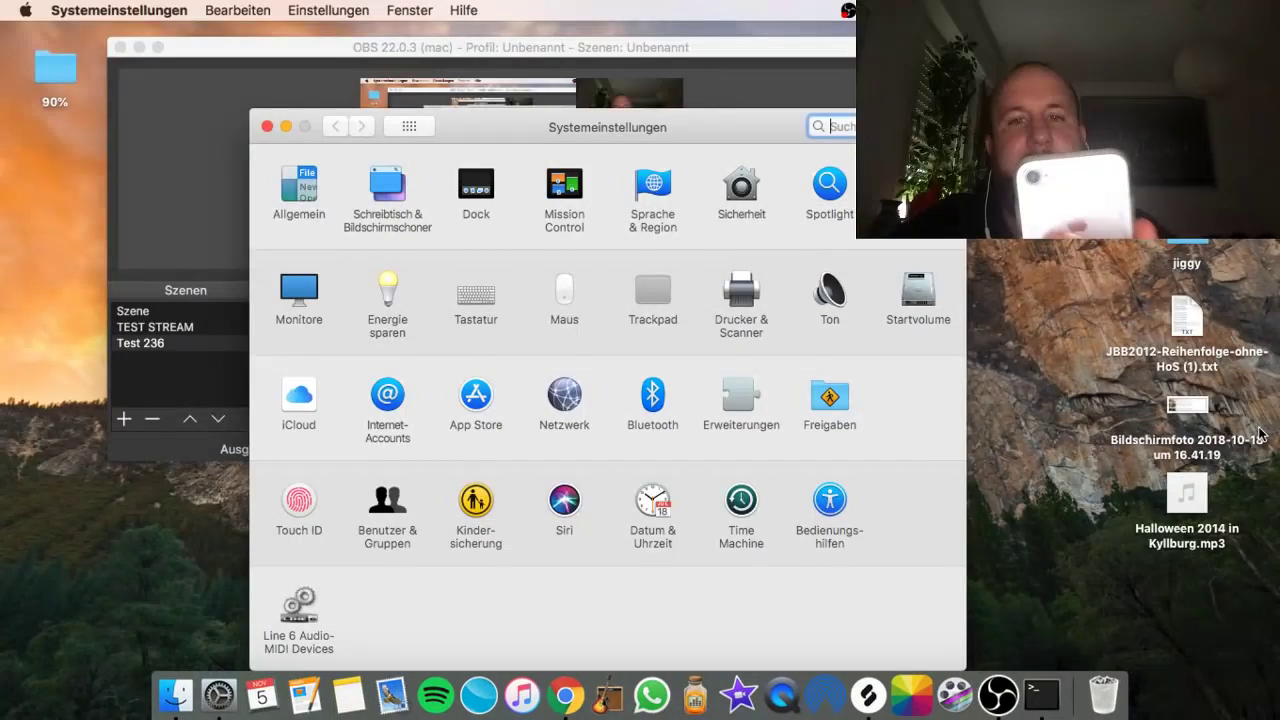
left_click(830, 296)
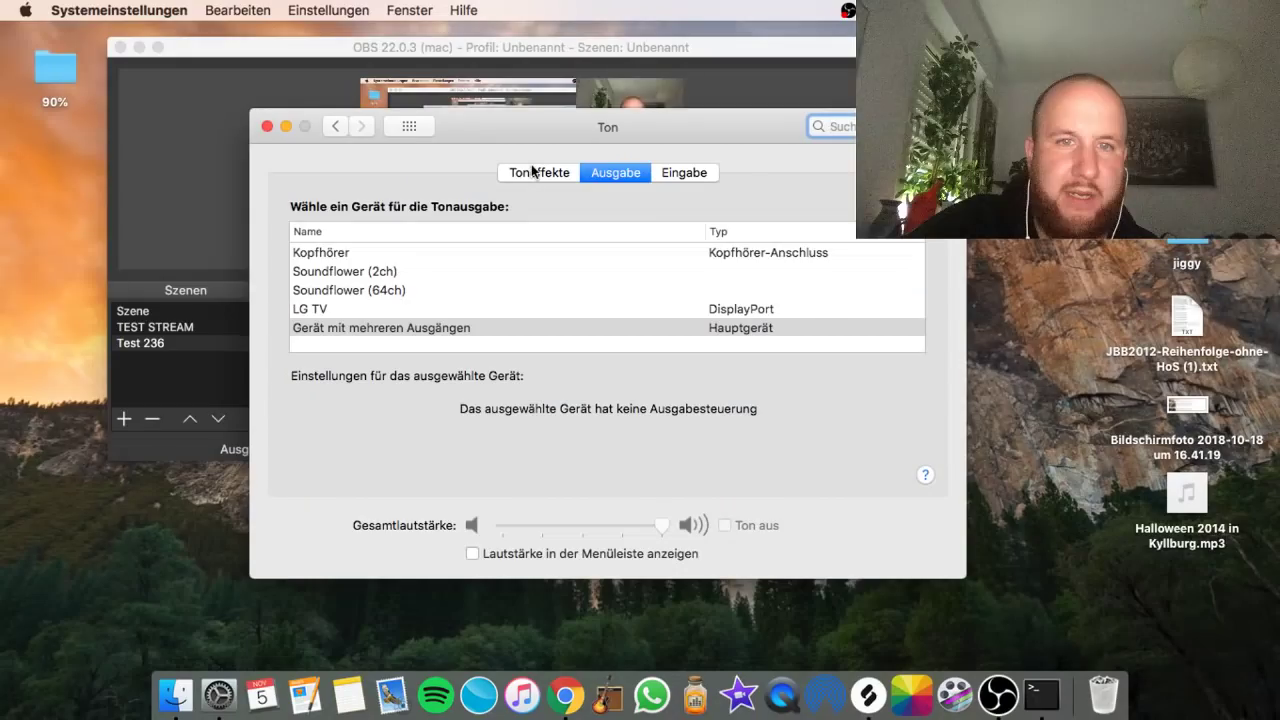
left_click(636, 175)
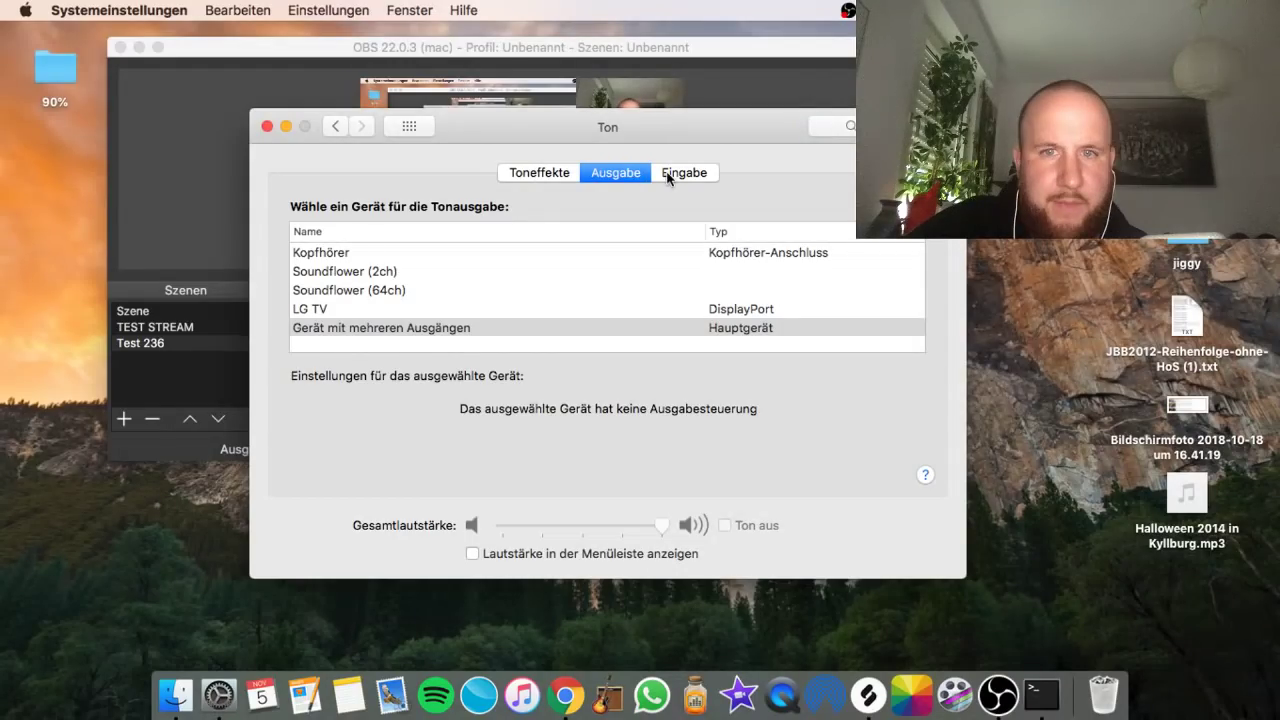
left_click(669, 176)
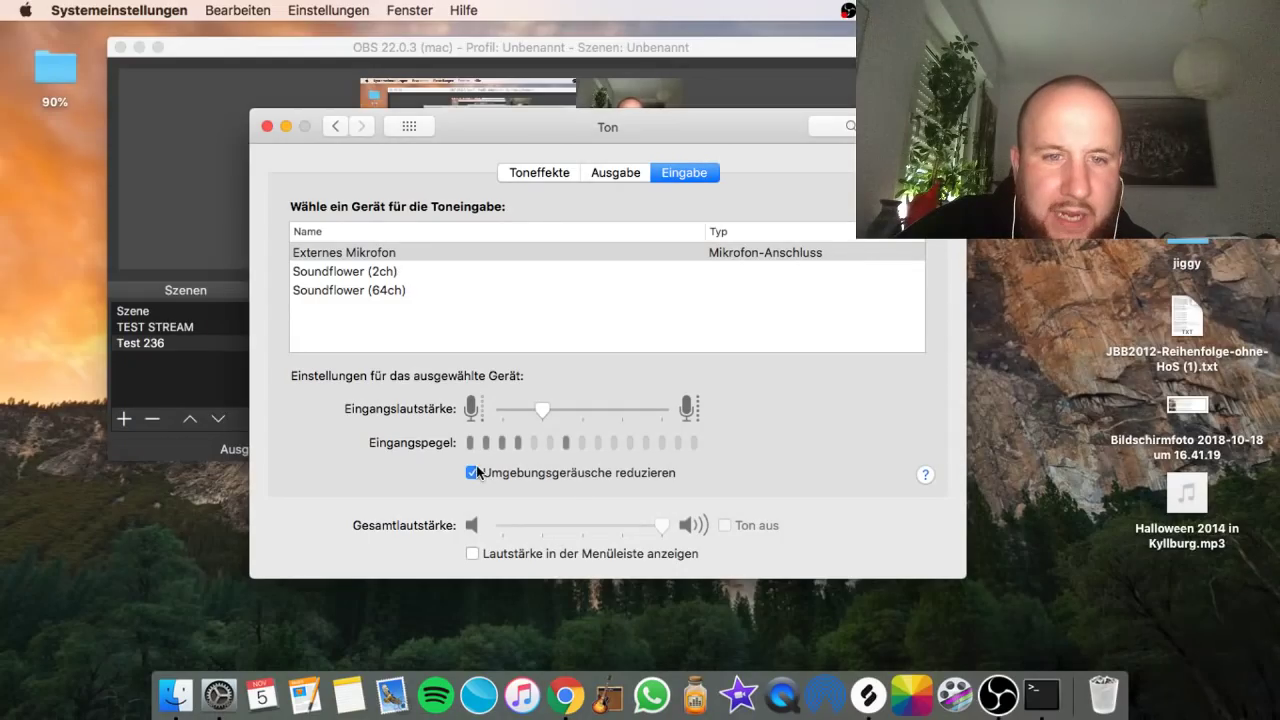
left_click(499, 407)
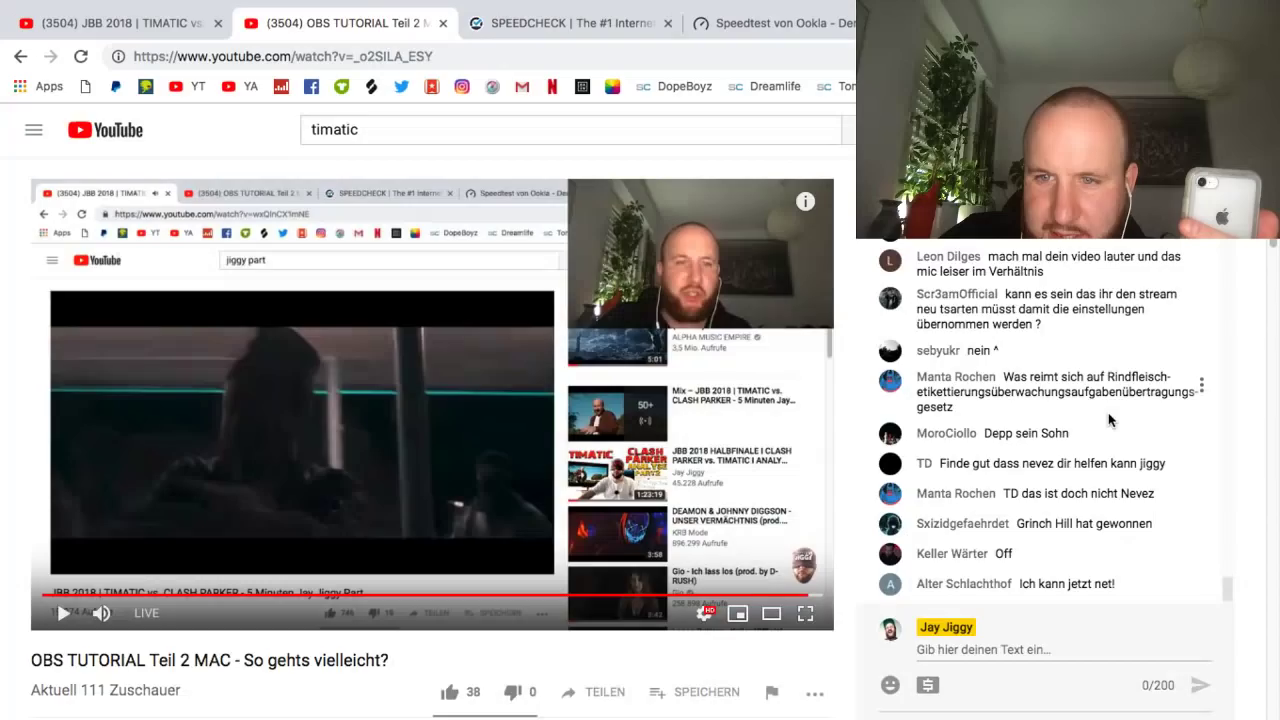
- Read back through the live chat on the OBS TUTORIAL stream for viewer feedback on the microphone and video volume
scroll(1108, 420, "up", 5)
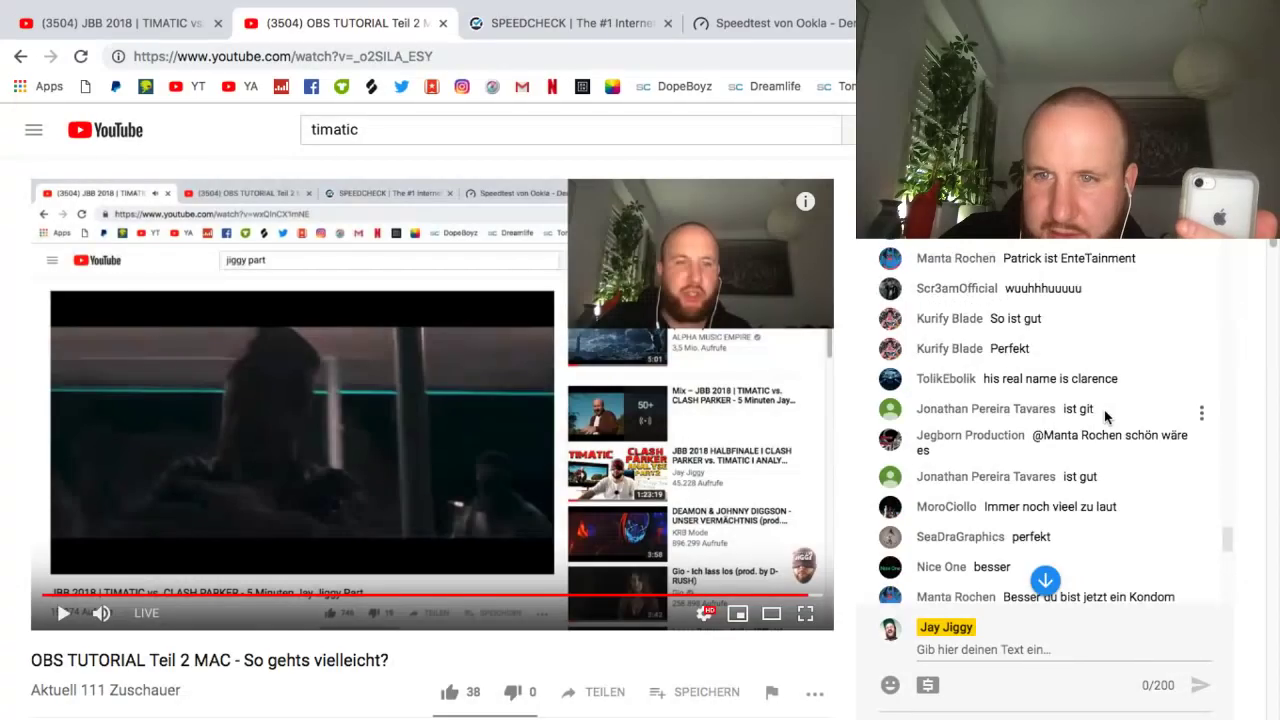
scroll(1107, 413, "up", 5)
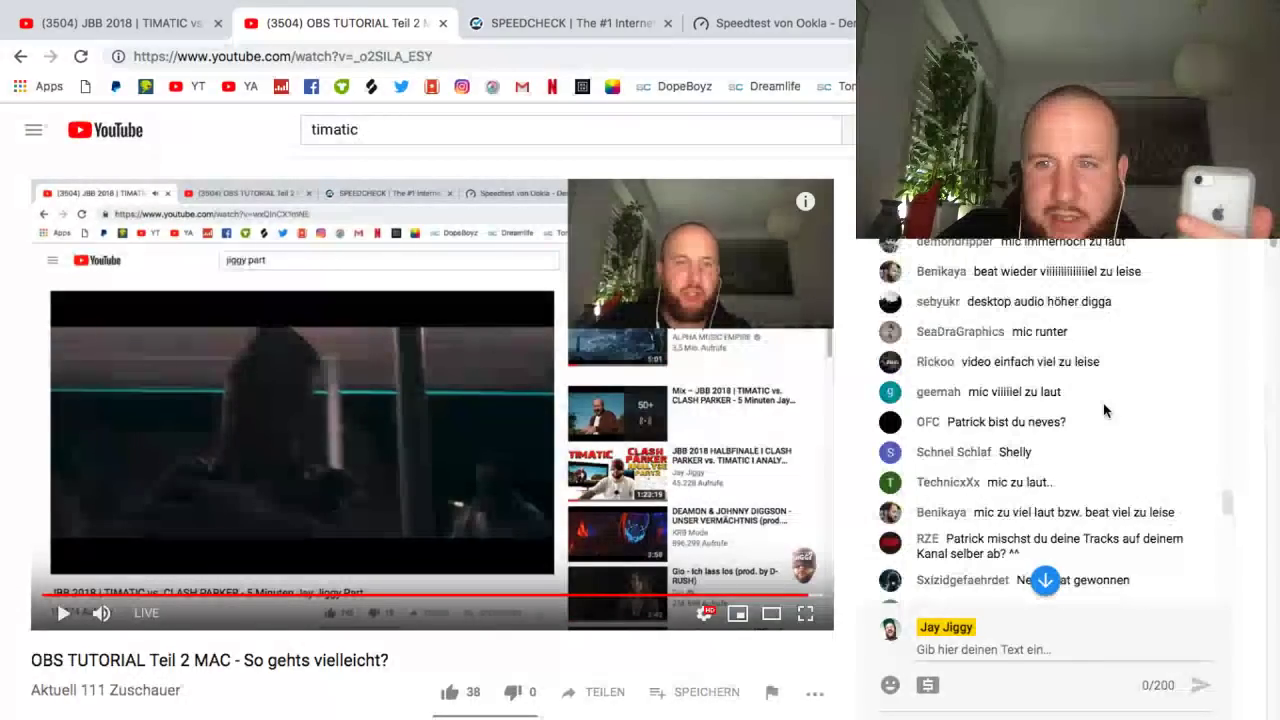
scroll(1096, 420, "up", 5)
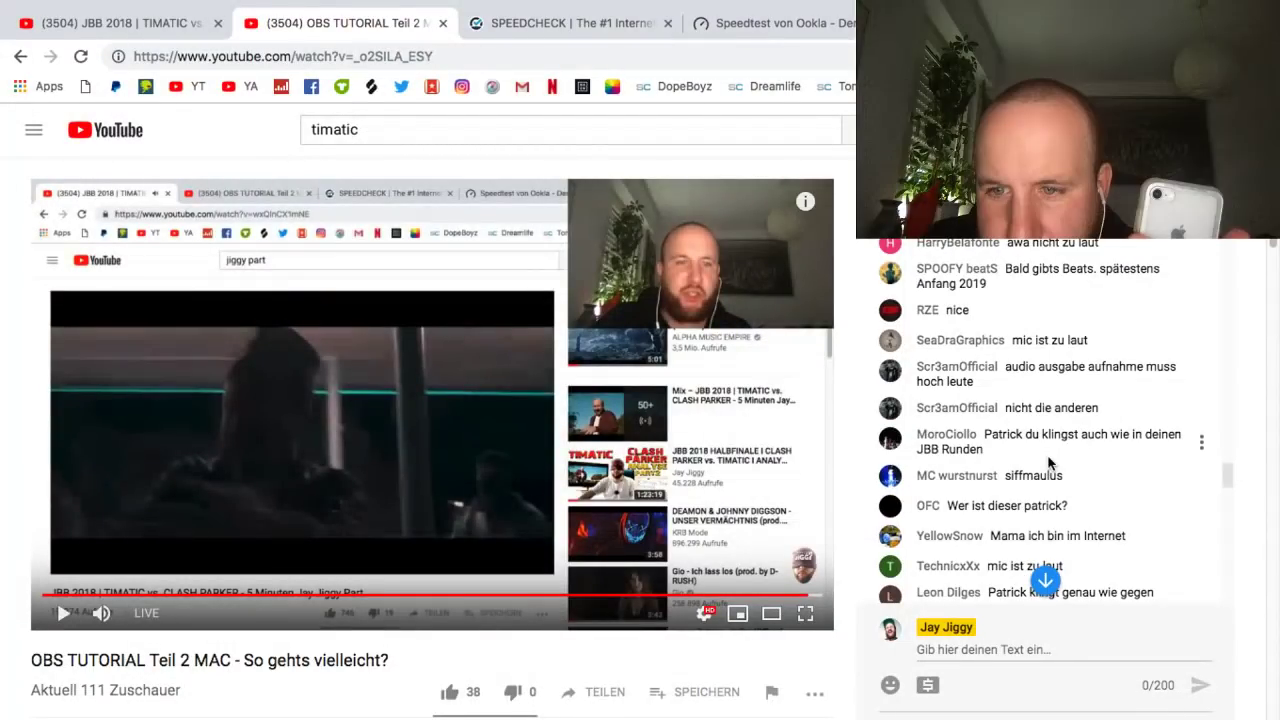
scroll(1049, 462, "down", 3)
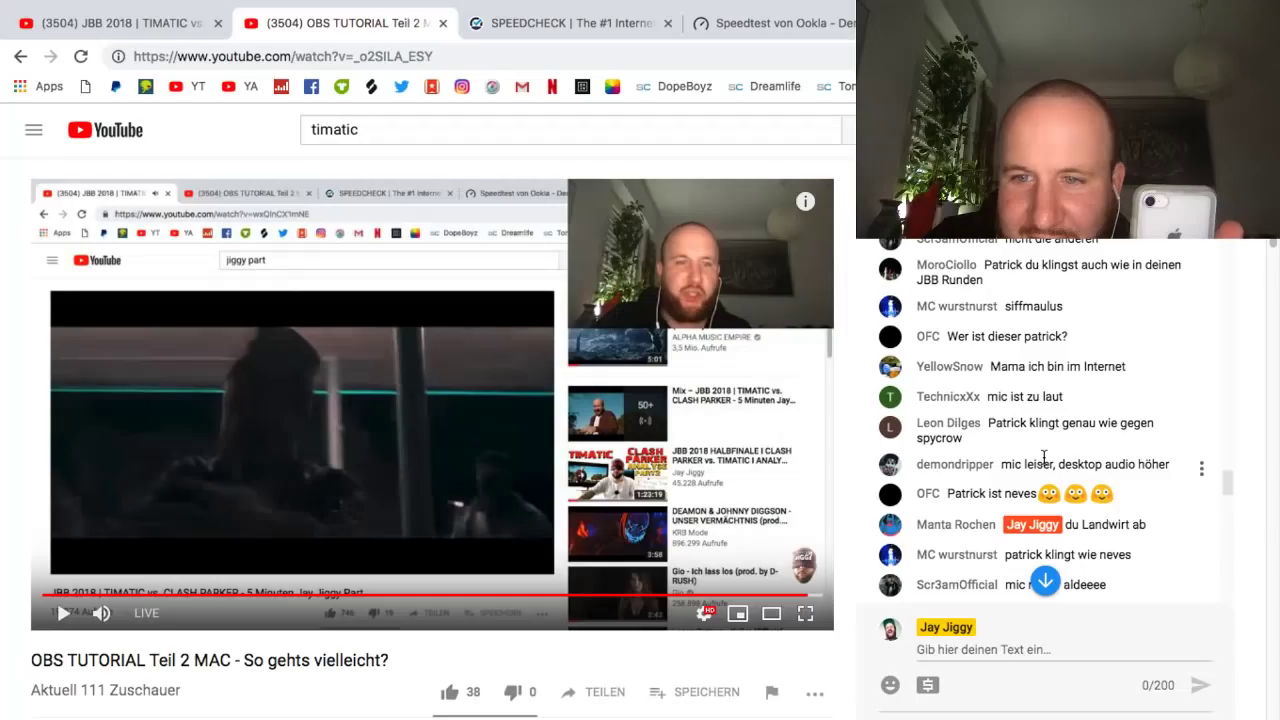
scroll(1030, 420, "down", 5)
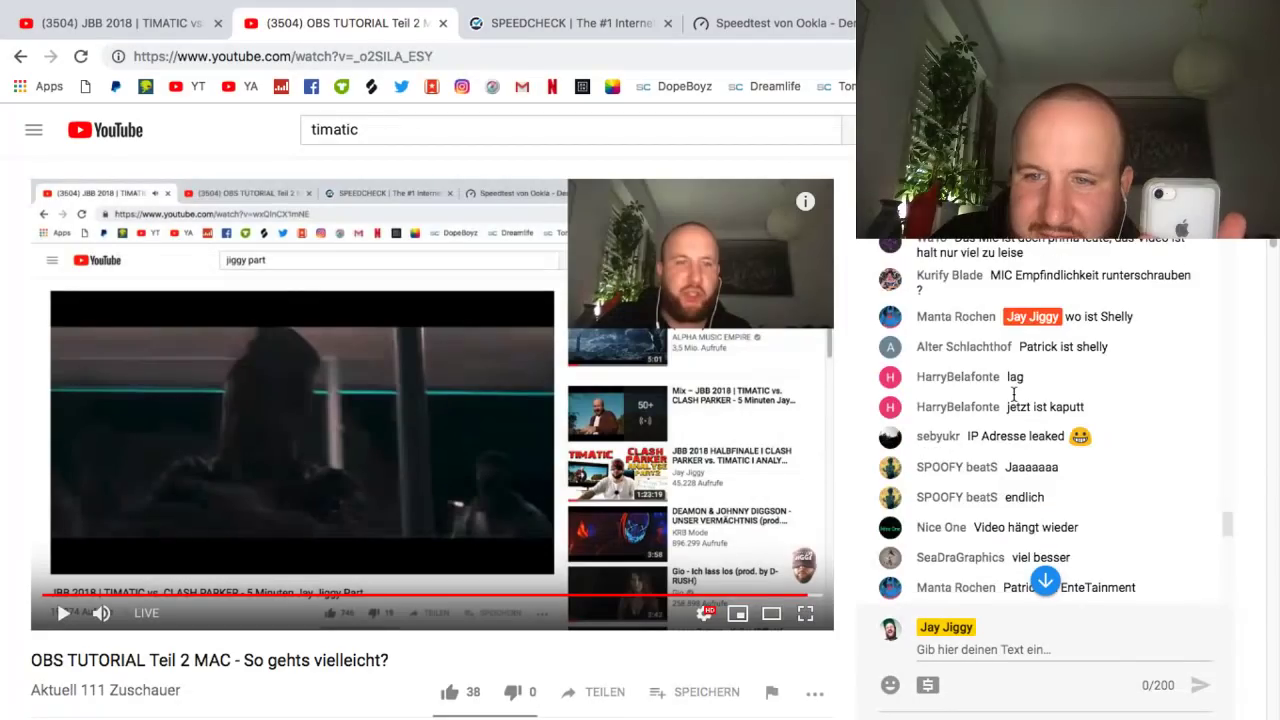
scroll(1013, 394, "down", 5)
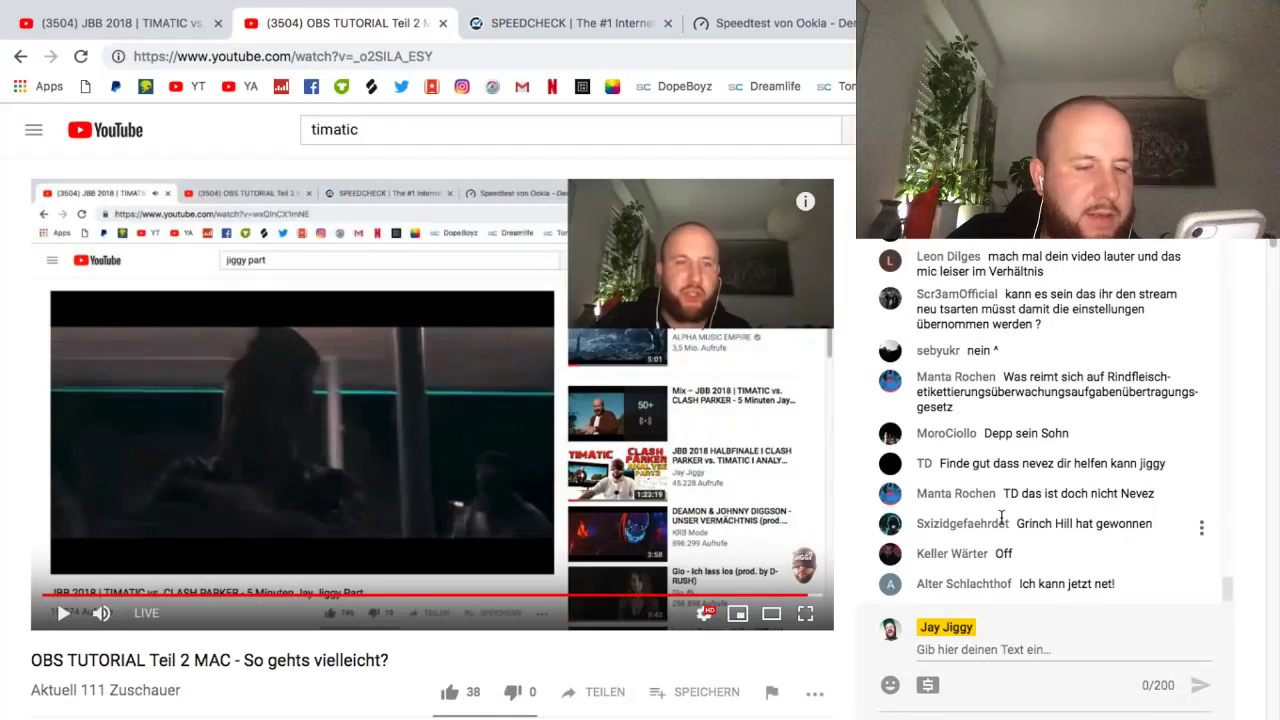
mouse_move(470, 66)
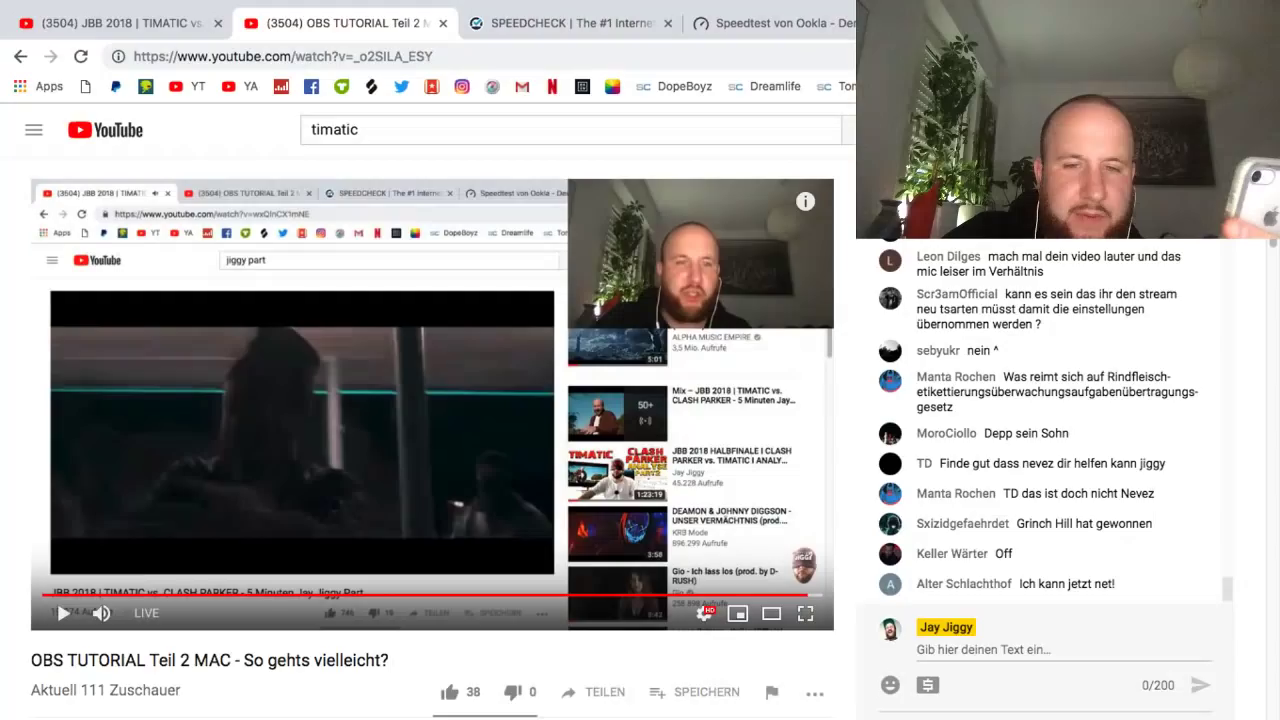
- Check the sound output device in the macOS sound settings and reduce the external microphone's input volume slightly further
mouse_move(935, 712)
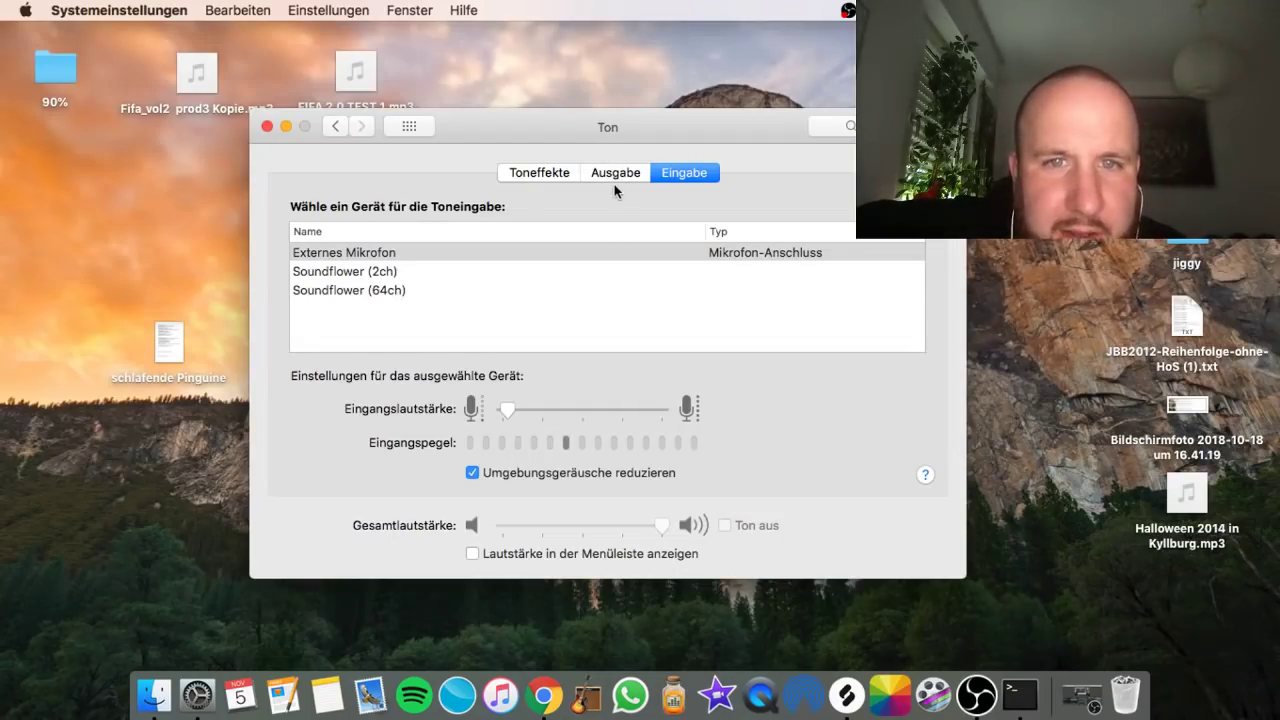
left_click(621, 174)
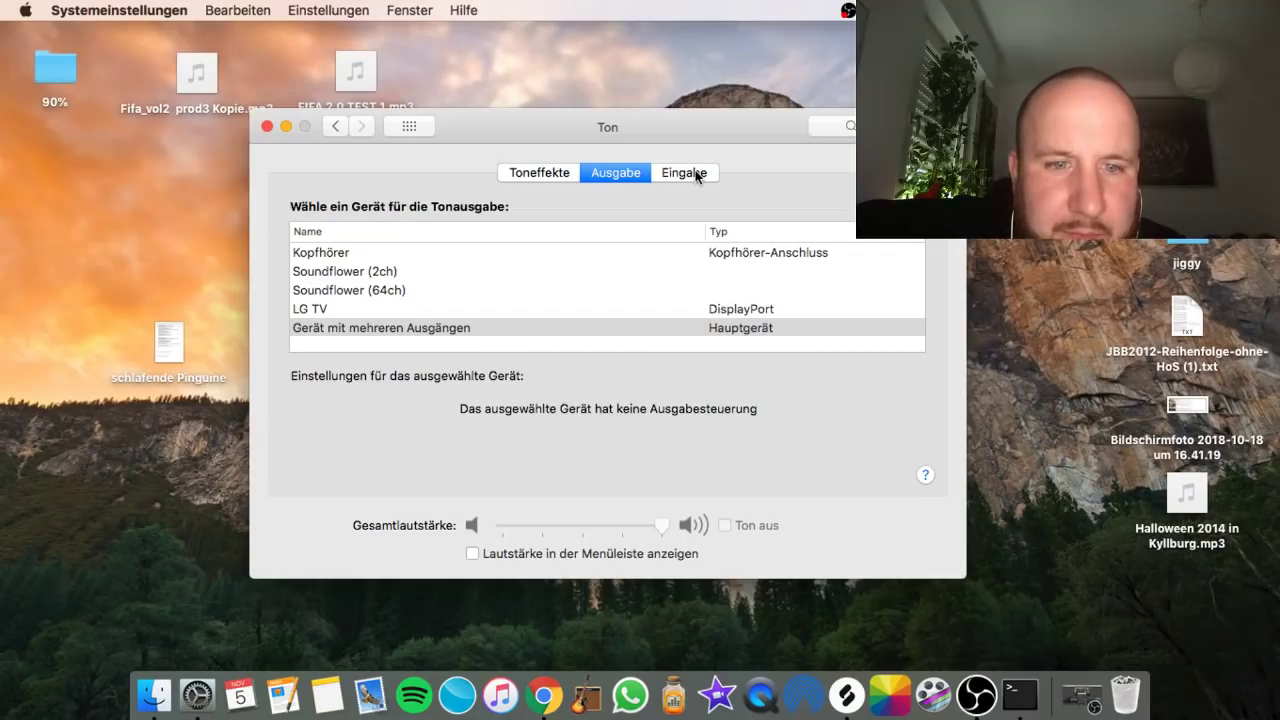
left_click(697, 176)
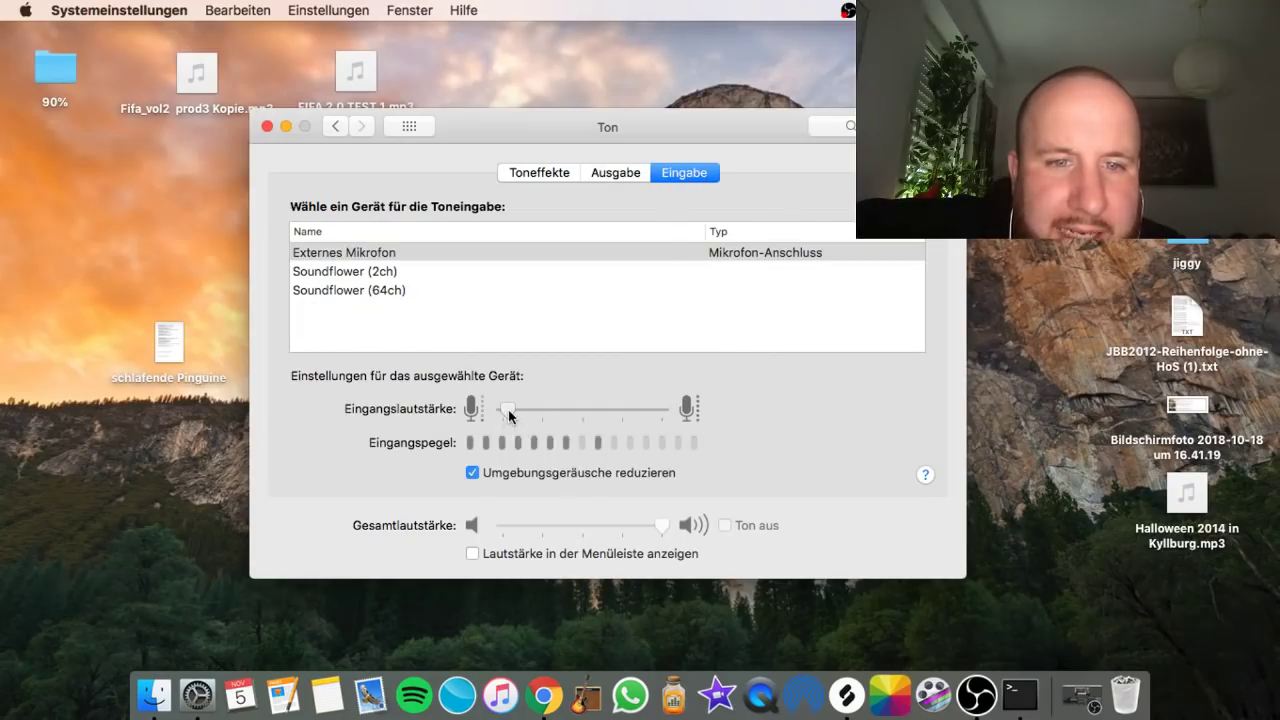
left_click_drag(510, 416, 506, 417)
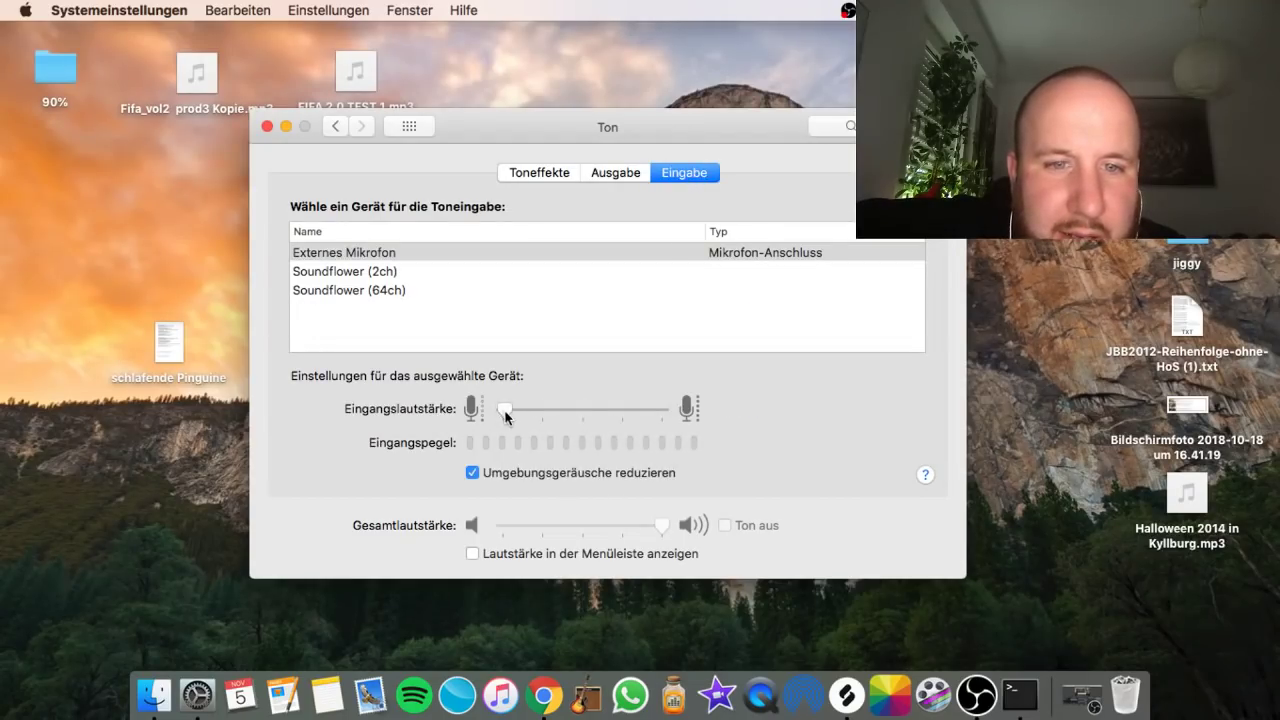
- Switch to Chrome, play the JBB 2018 test video while speaking into the microphone, and pause it
left_click(540, 692)
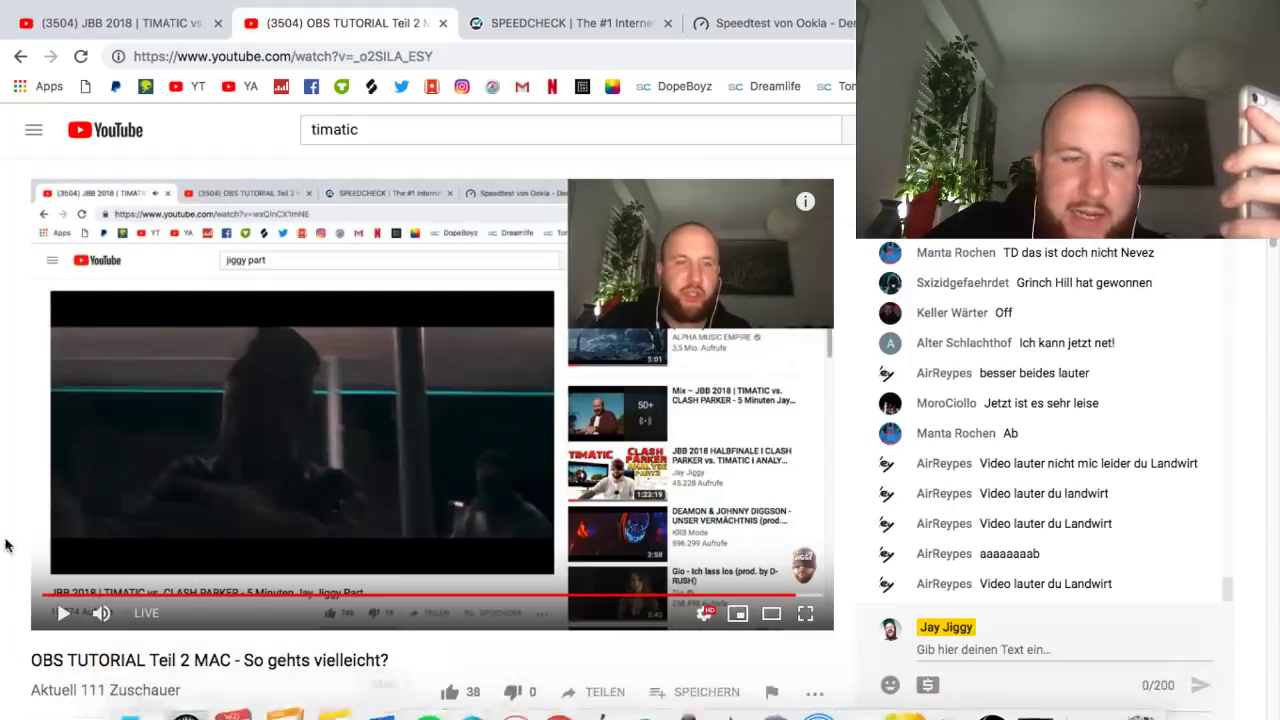
left_click(135, 24)
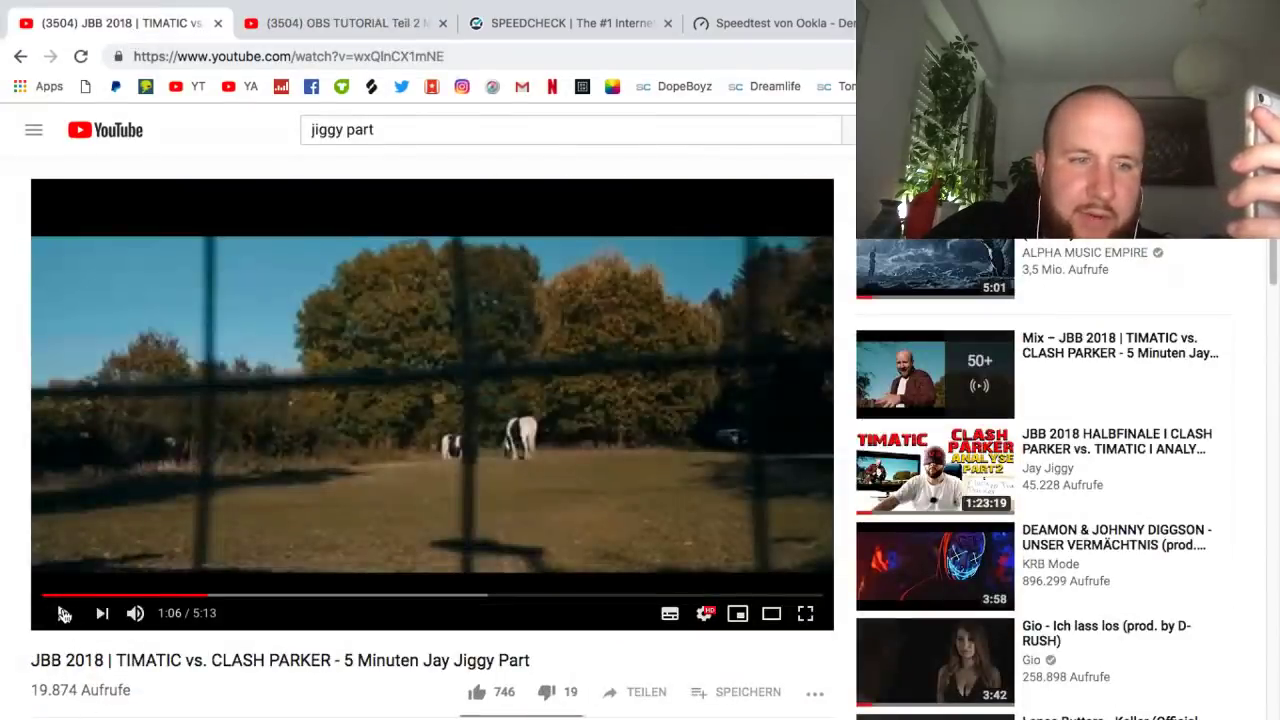
left_click(64, 614)
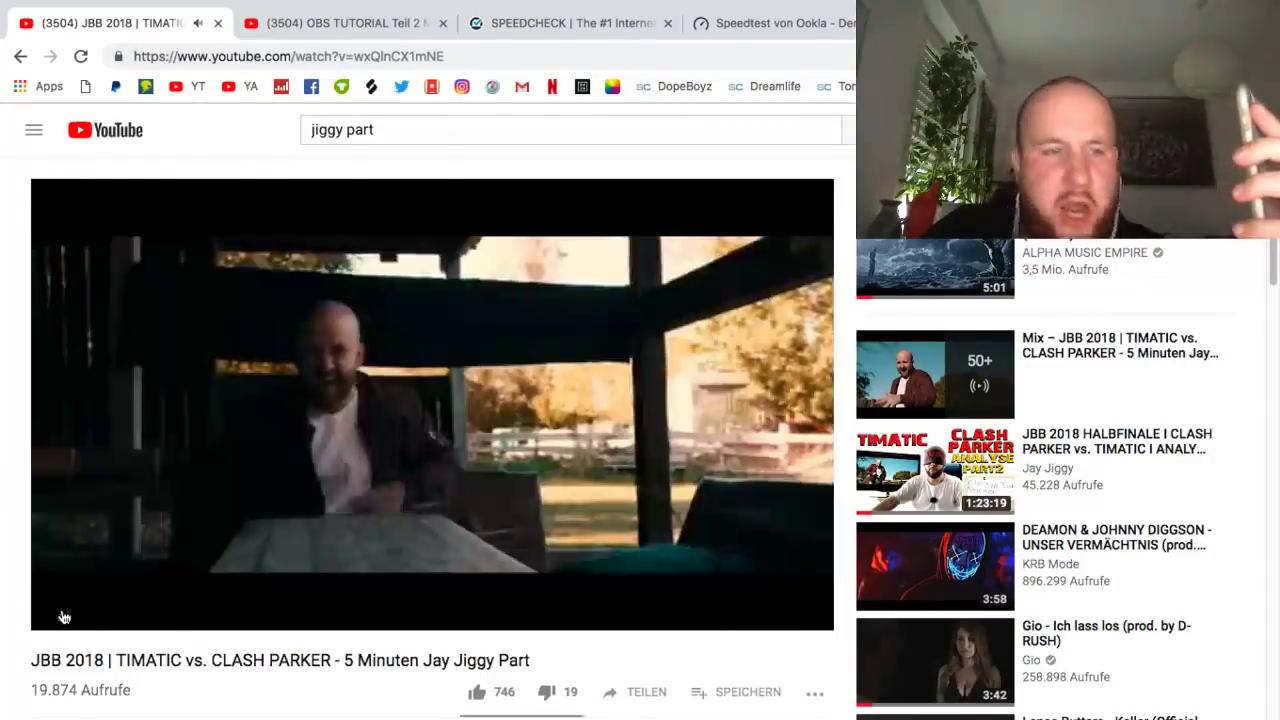
left_click(65, 617)
- Play the OBS TUTORIAL stream at its live position to check the audio, view it briefly in full screen, and pause it
left_click(340, 23)
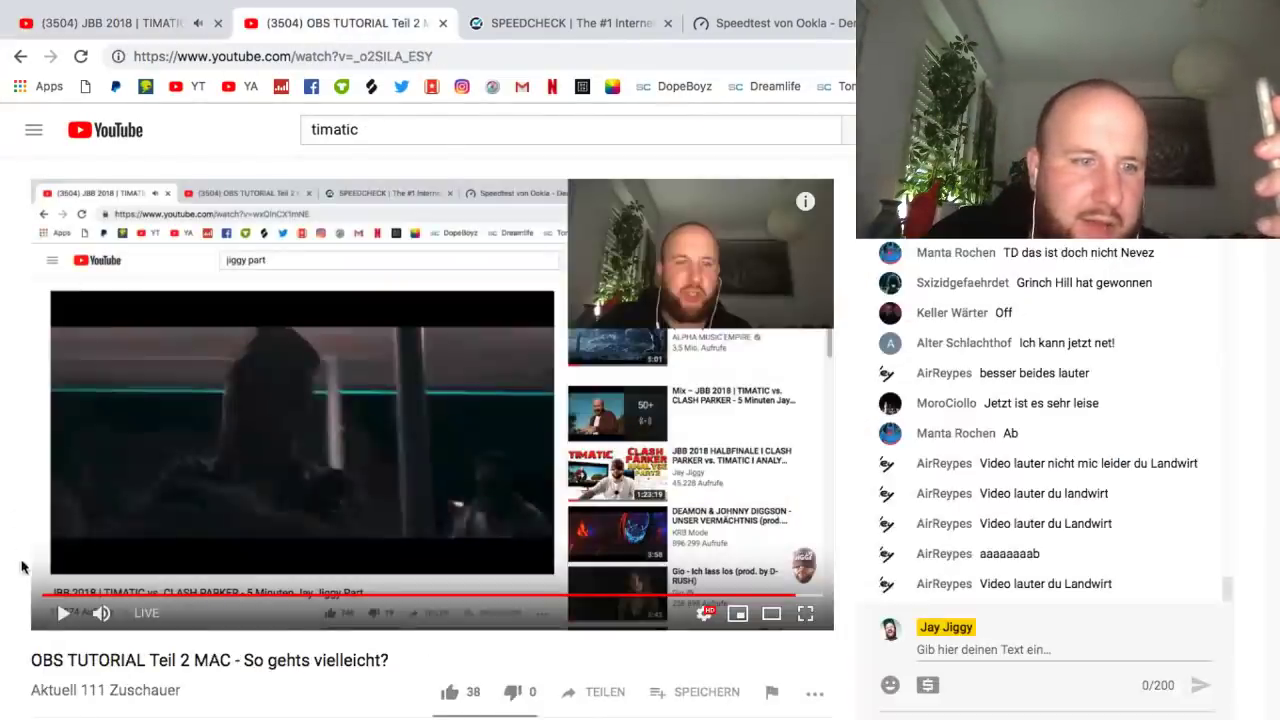
left_click(62, 615)
left_click(62, 615)
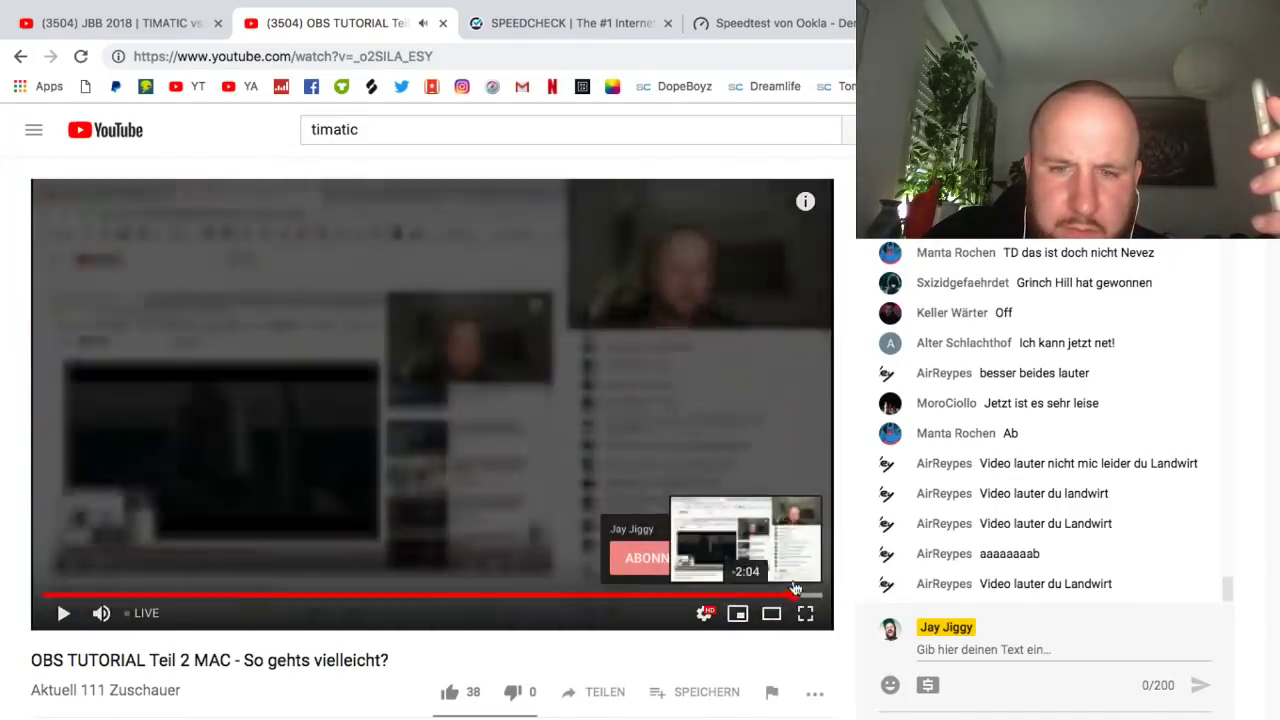
key("f")
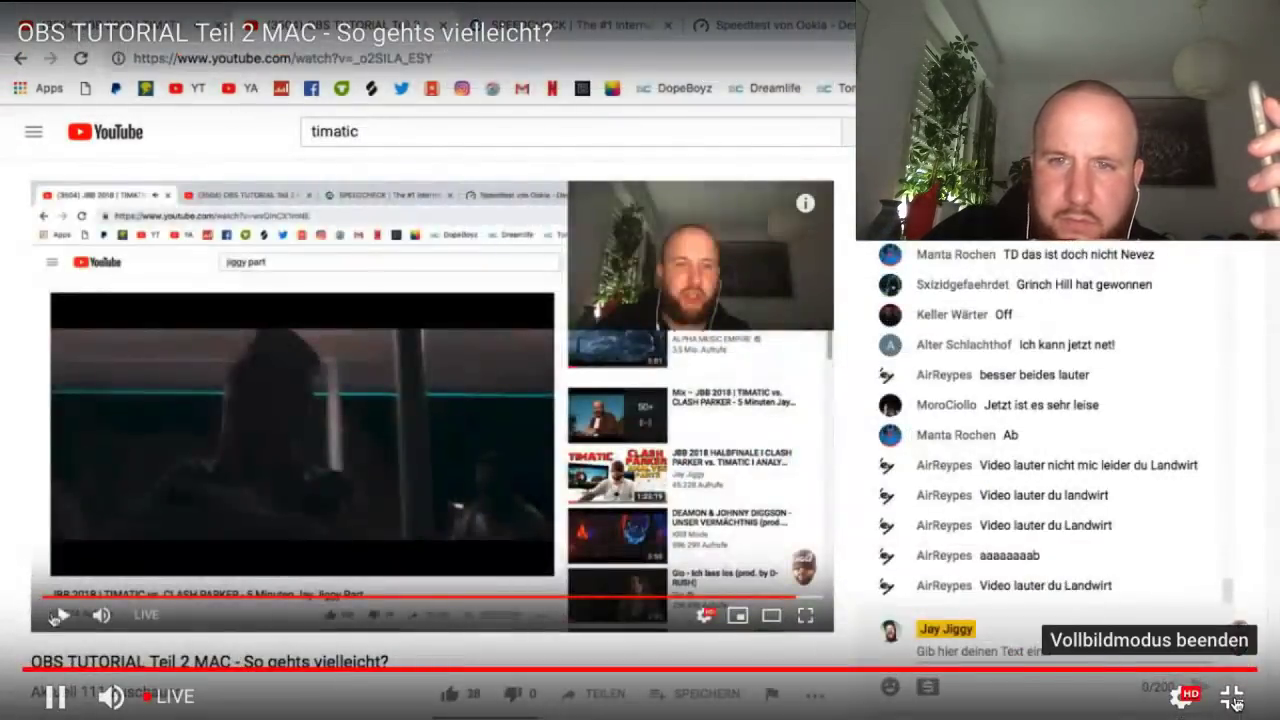
left_click(1232, 697)
mouse_move(222, 8)
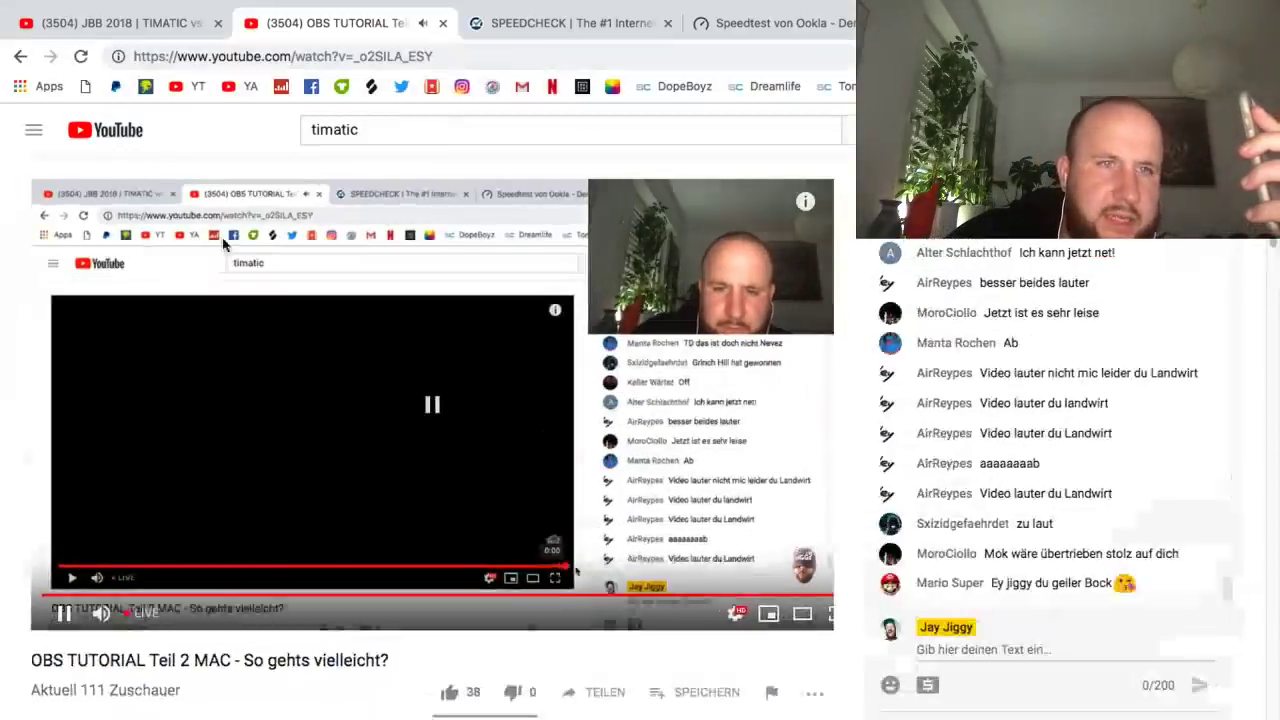
- Take Chrome out of full screen, minimize its window, and bring up OBS to check the mixer levels
left_click(55, 31)
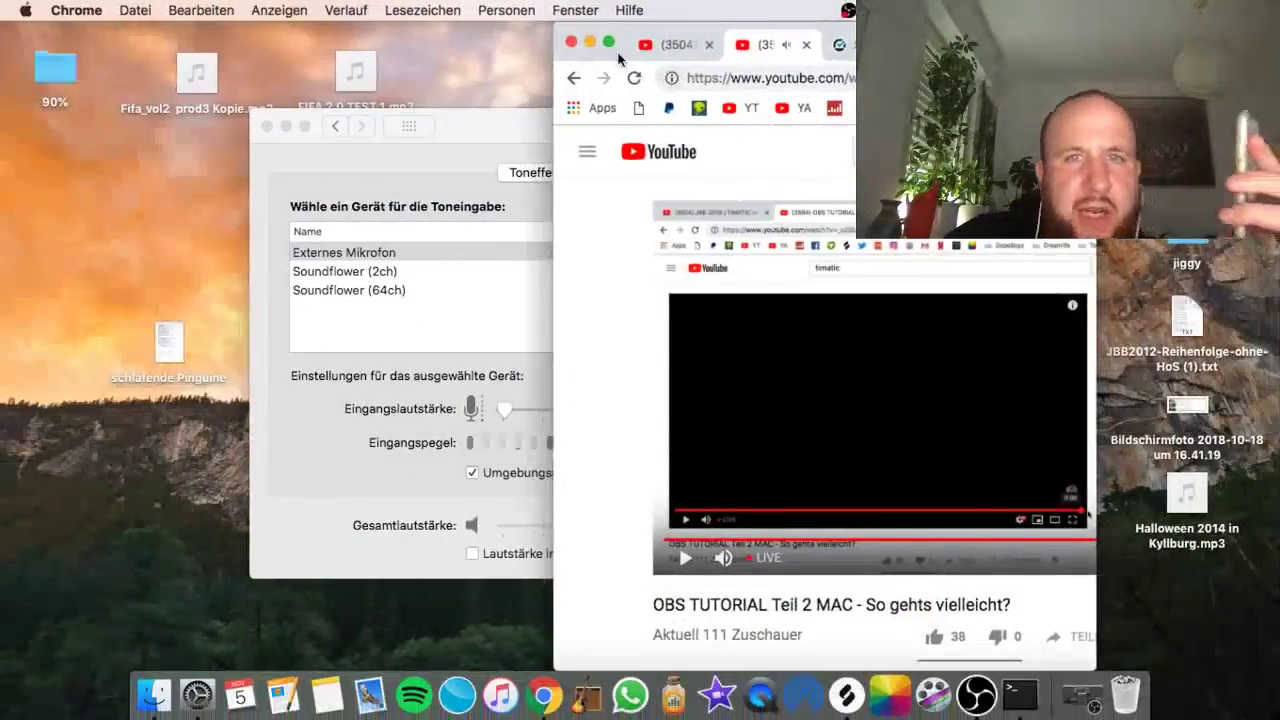
left_click(590, 42)
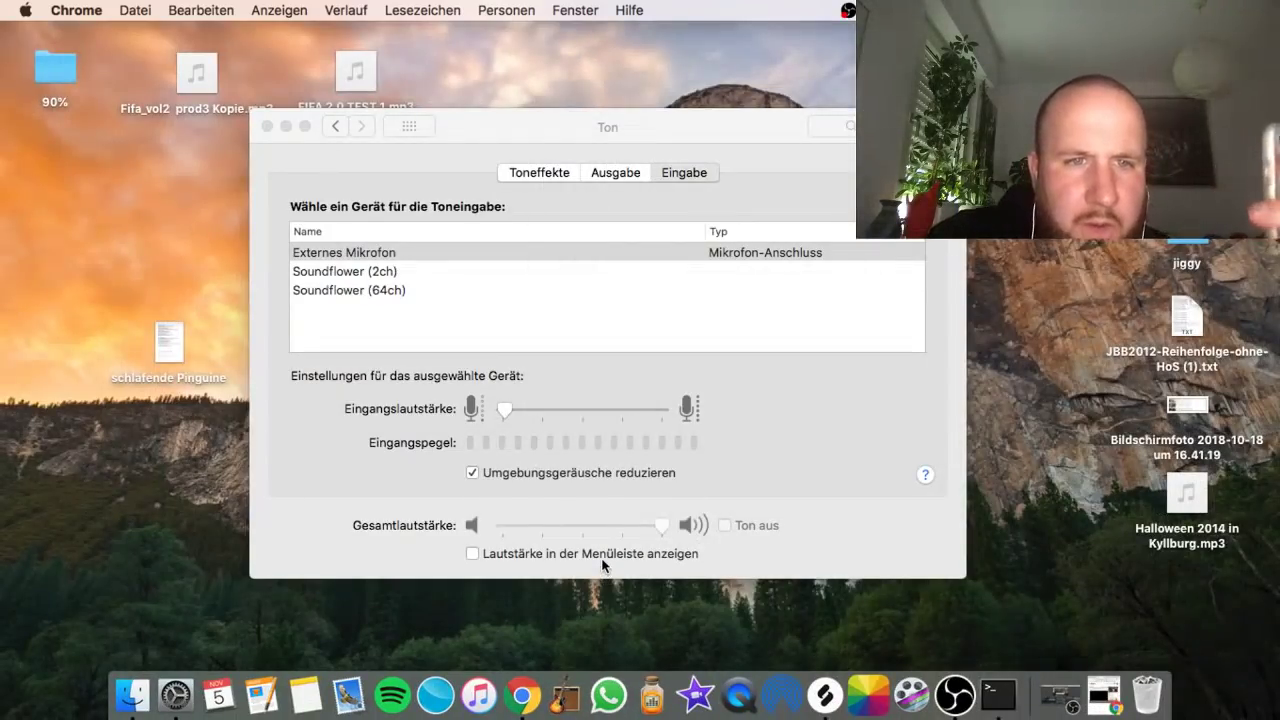
left_click(958, 690)
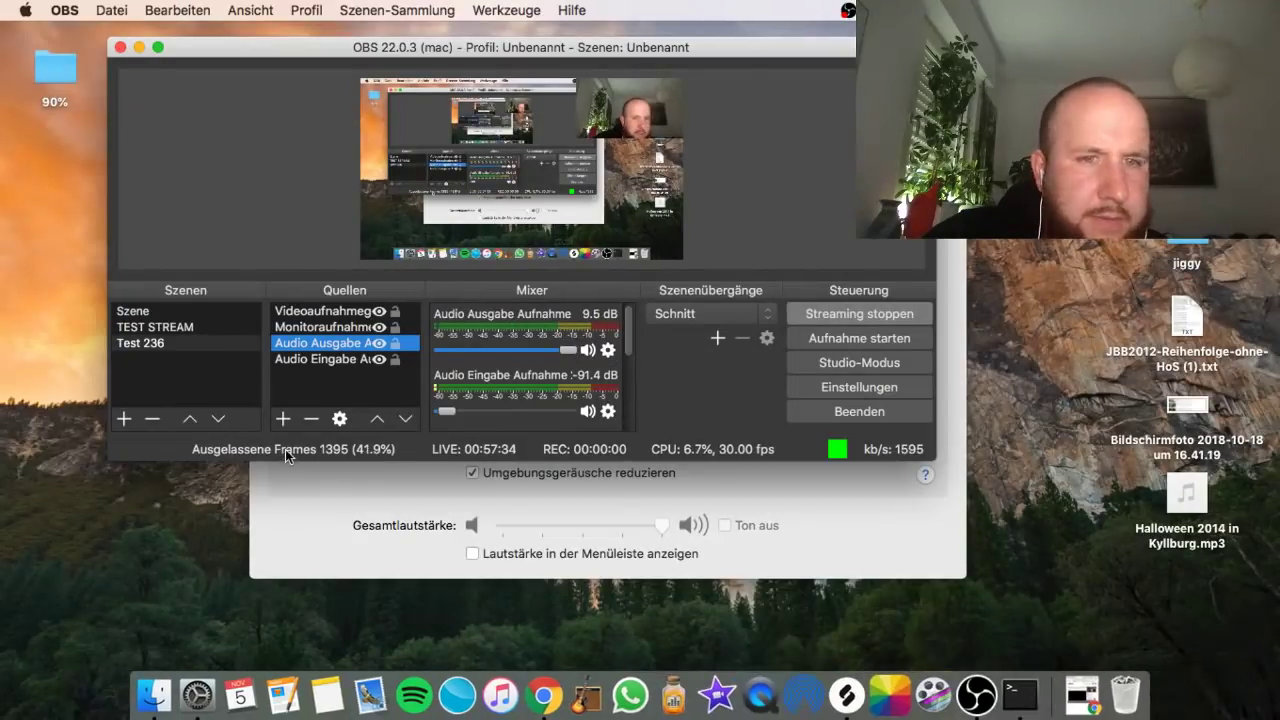
- Return to Chrome in full screen, check the JBB 2018 test video's player volume, and play it briefly
left_click(553, 692)
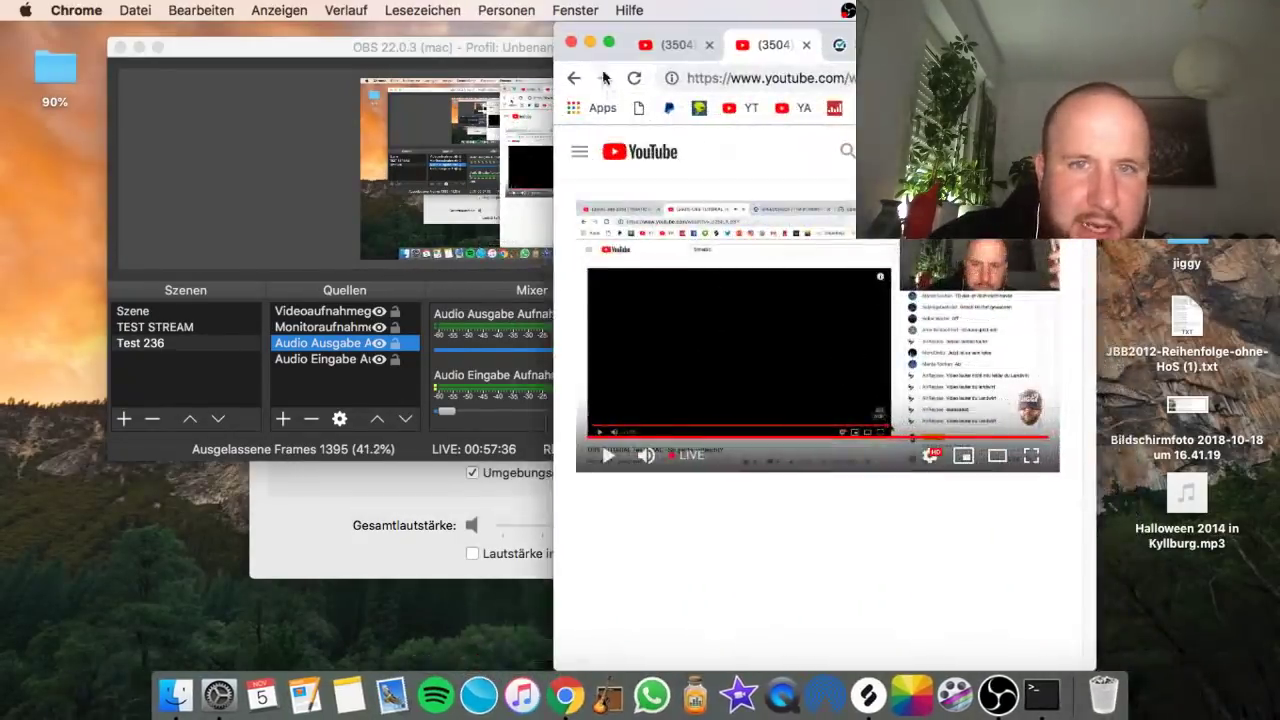
left_click(610, 44)
left_click(150, 24)
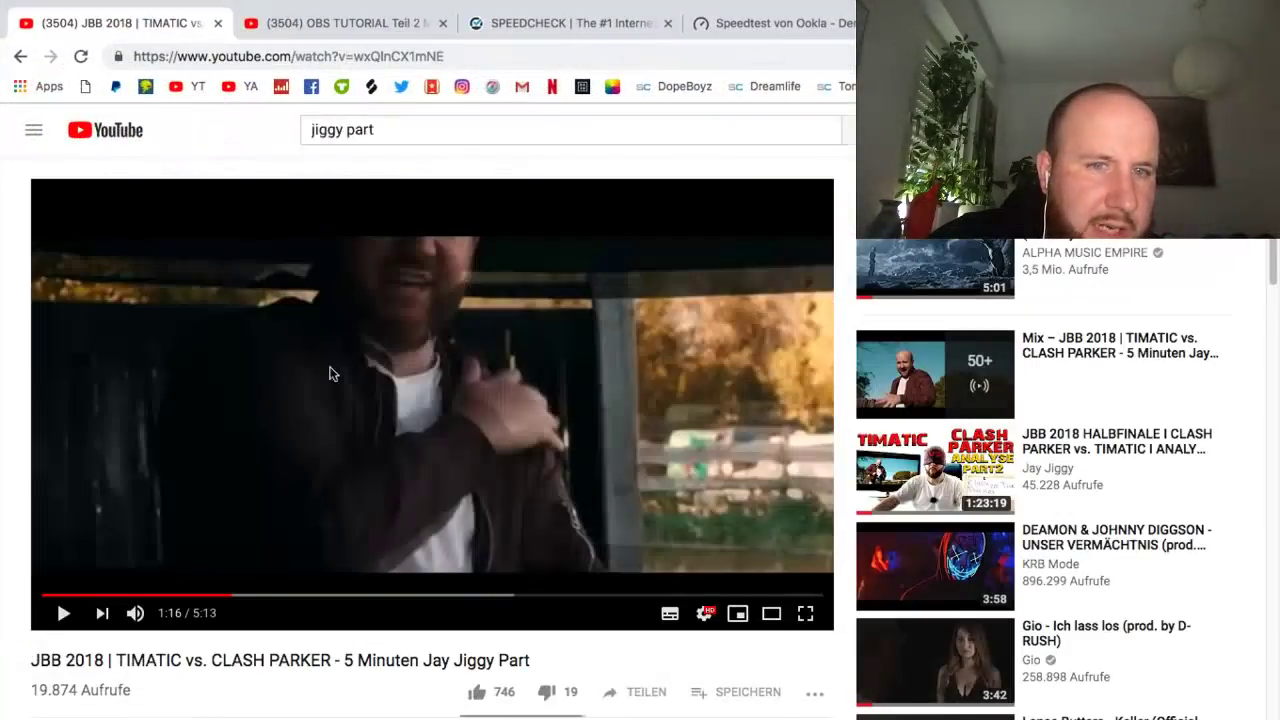
mouse_move(148, 622)
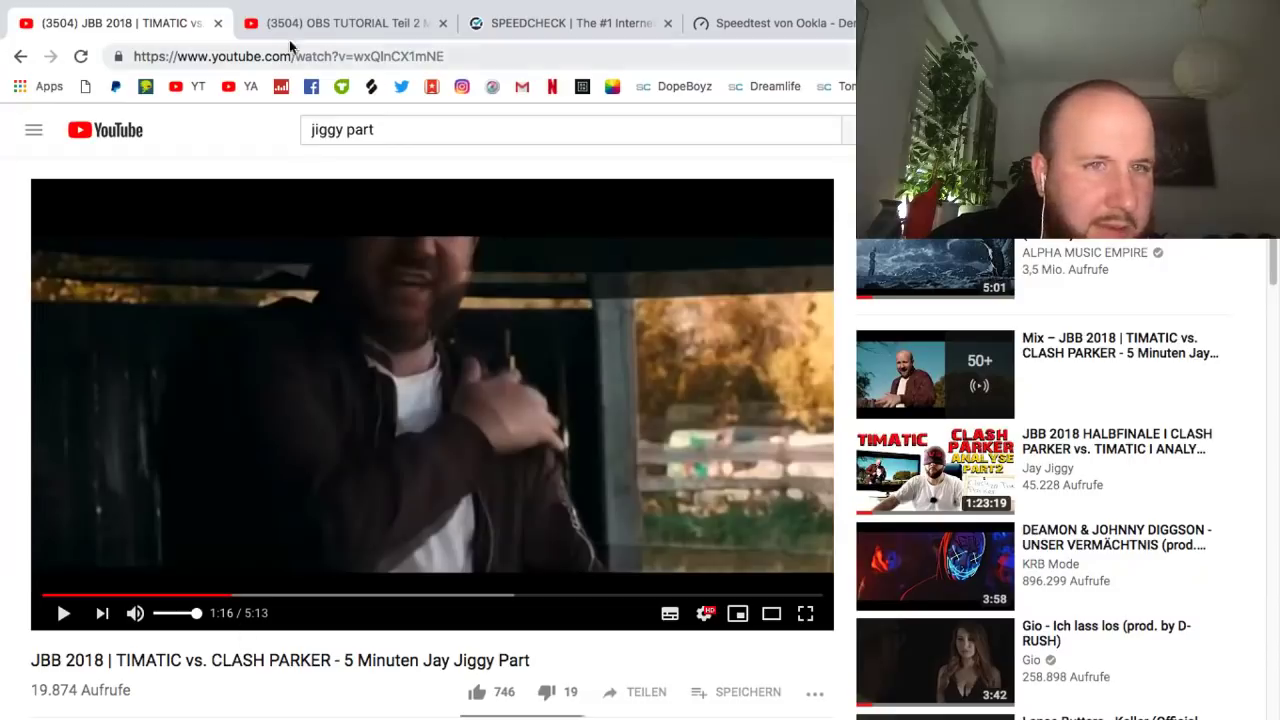
left_click(236, 10)
left_click(165, 22)
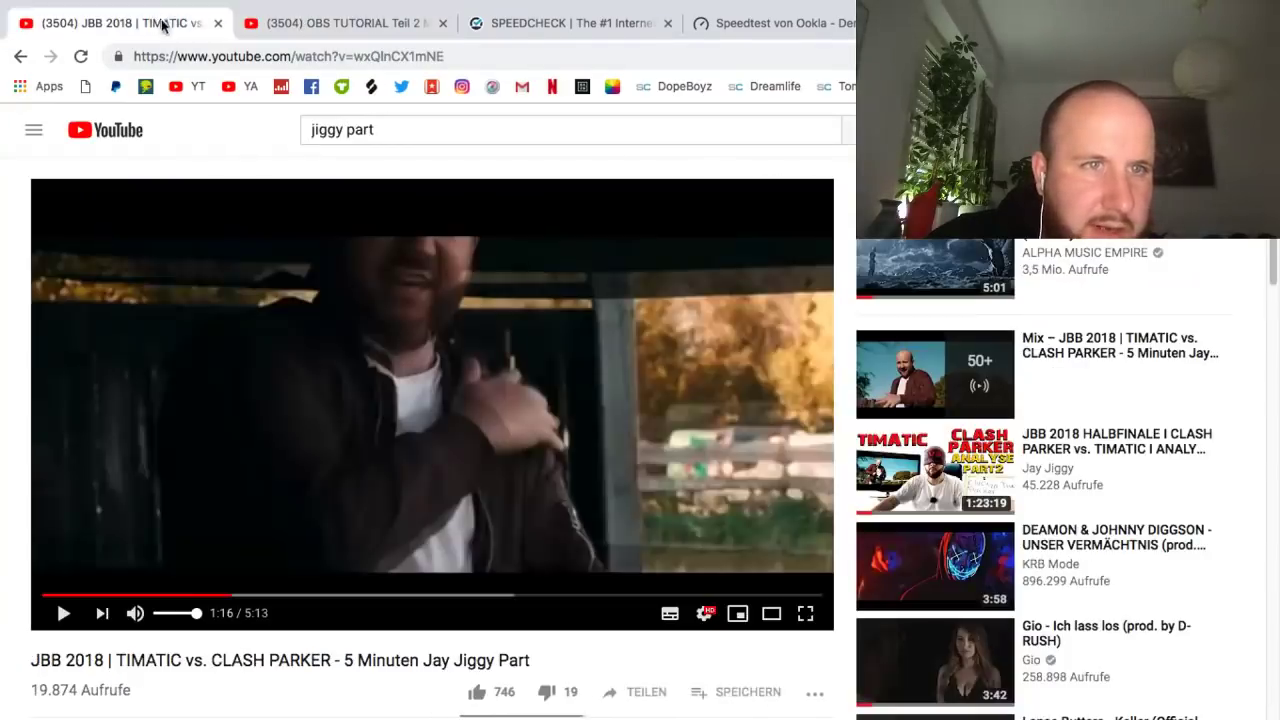
left_click(66, 616)
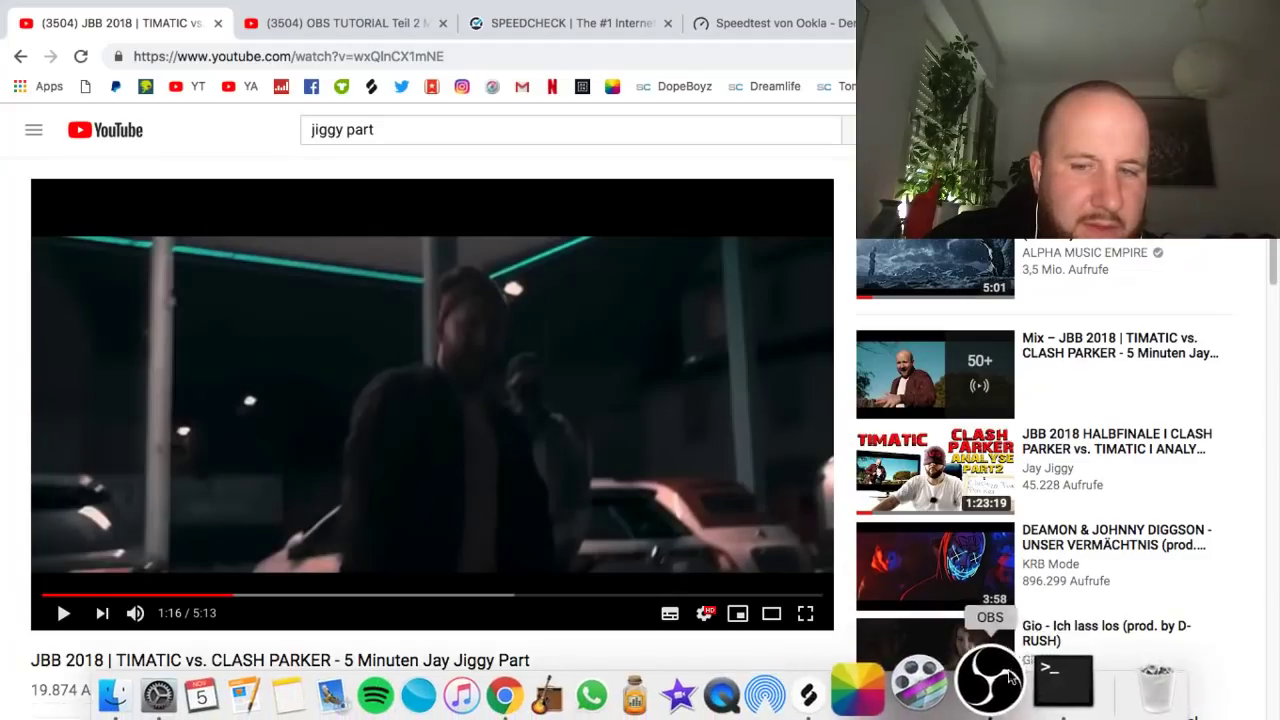
- Switch to OBS and raise the Audio Eingabe Aufnahme volume to -23.2 dB in the mixer
left_click(997, 694)
left_click_drag(447, 416, 496, 420)
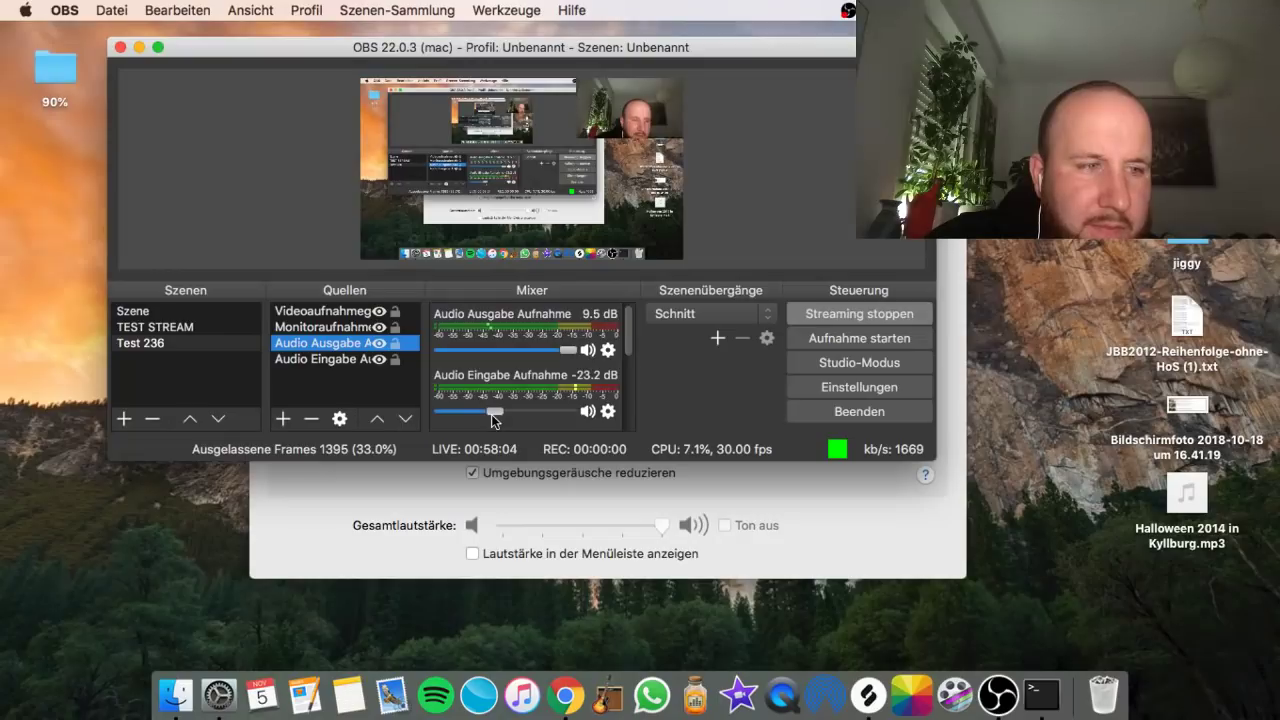
- Lower the Audio Eingabe Aufnahme volume to -65.8 dB in the mixer
left_click_drag(491, 414, 476, 416)
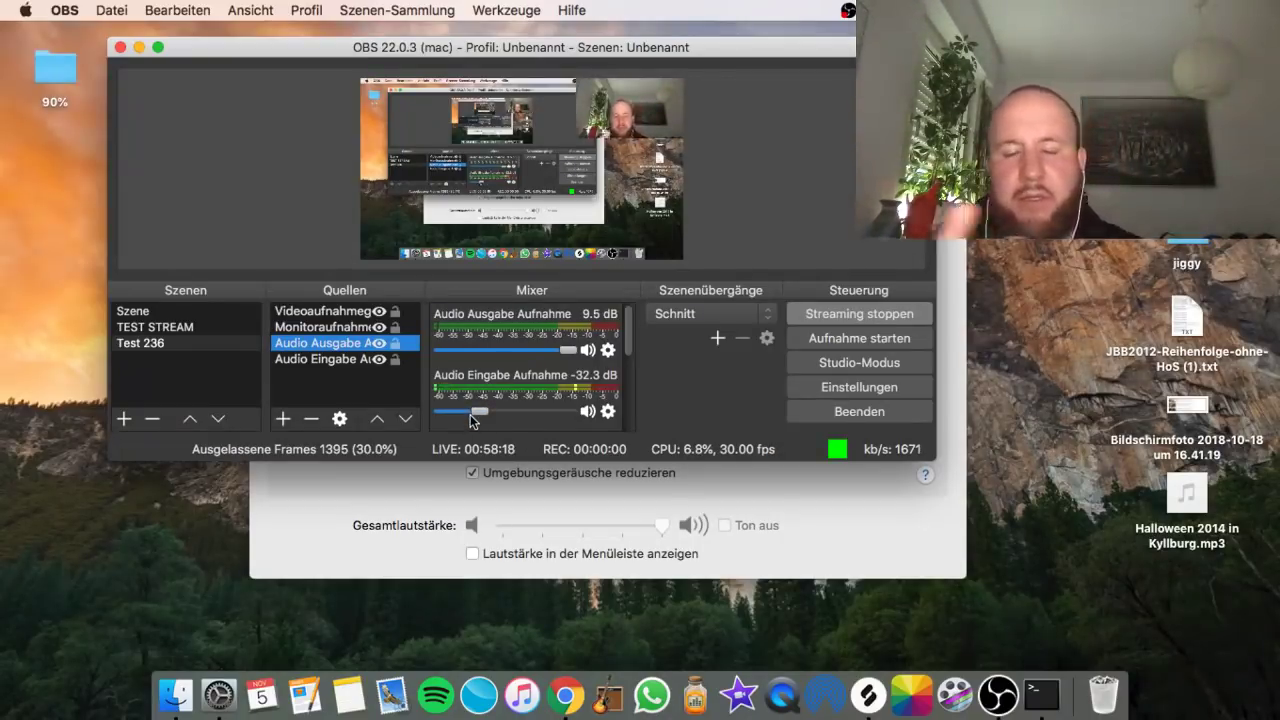
left_click_drag(480, 411, 453, 411)
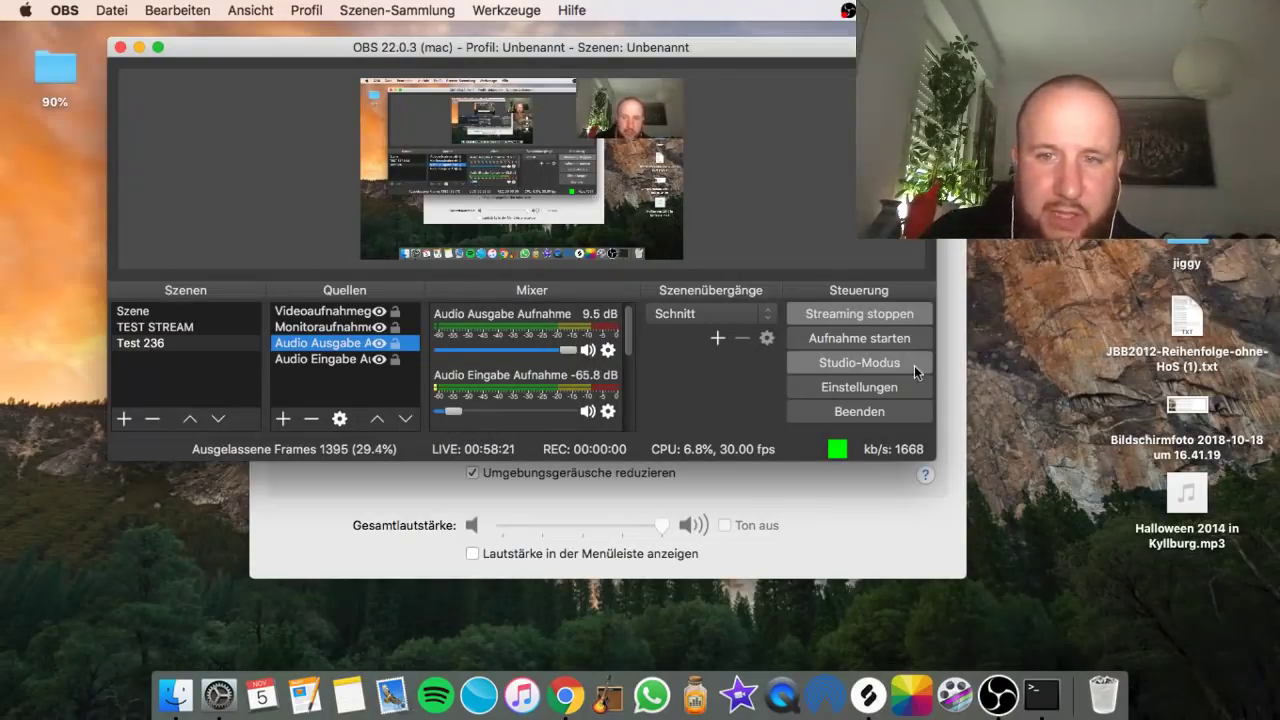
- In the OBS audio settings, disable Desktop Audiogerät 2 and set Desktop Audiogerät to Standard
left_click(868, 389)
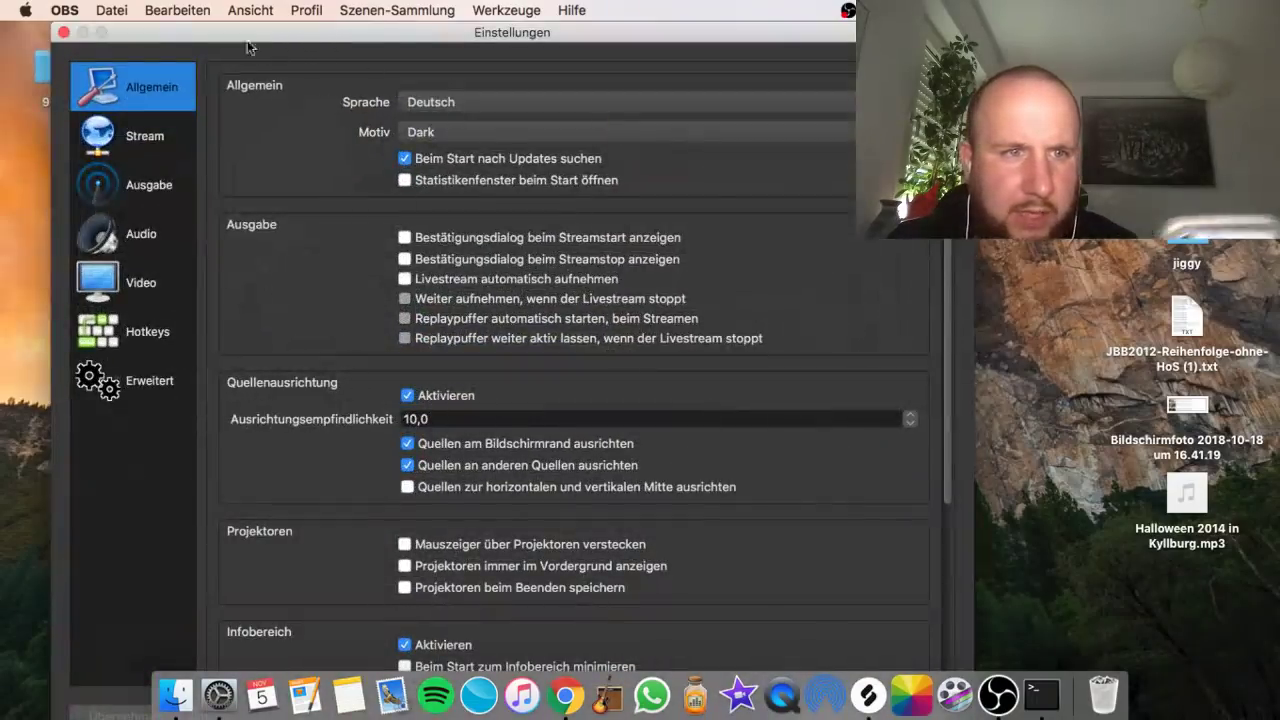
left_click(130, 230)
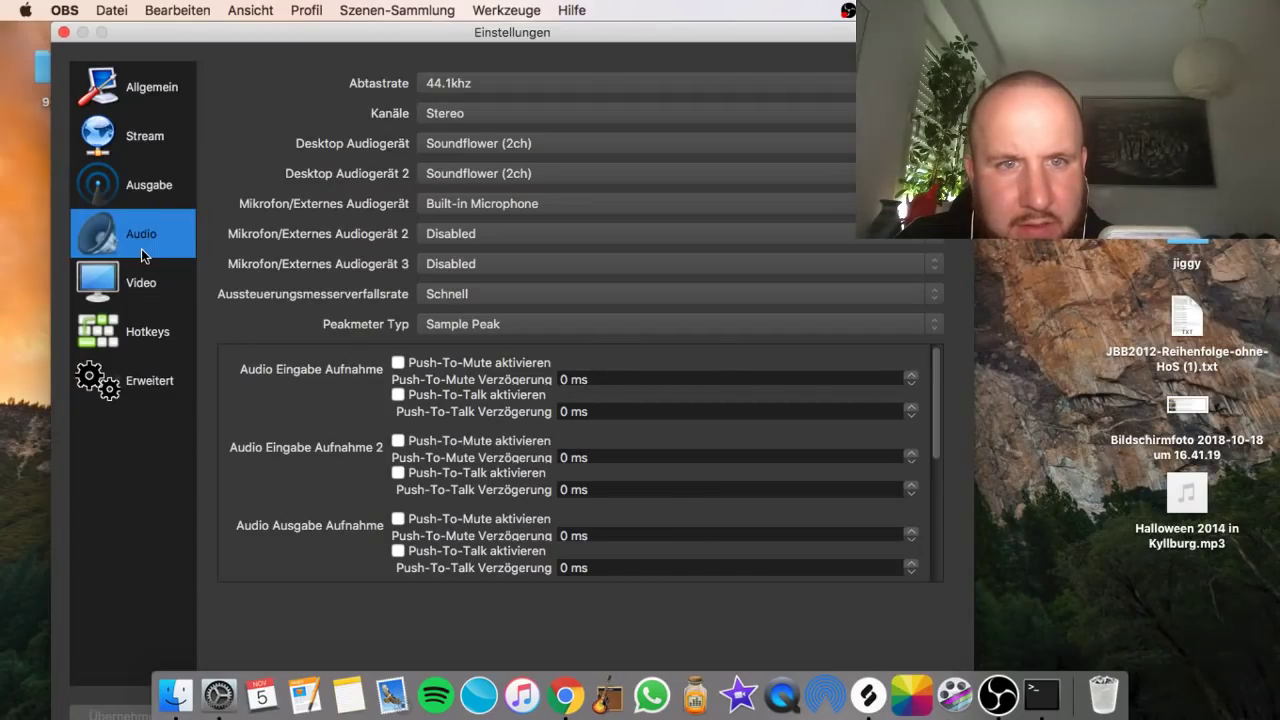
left_click(588, 143)
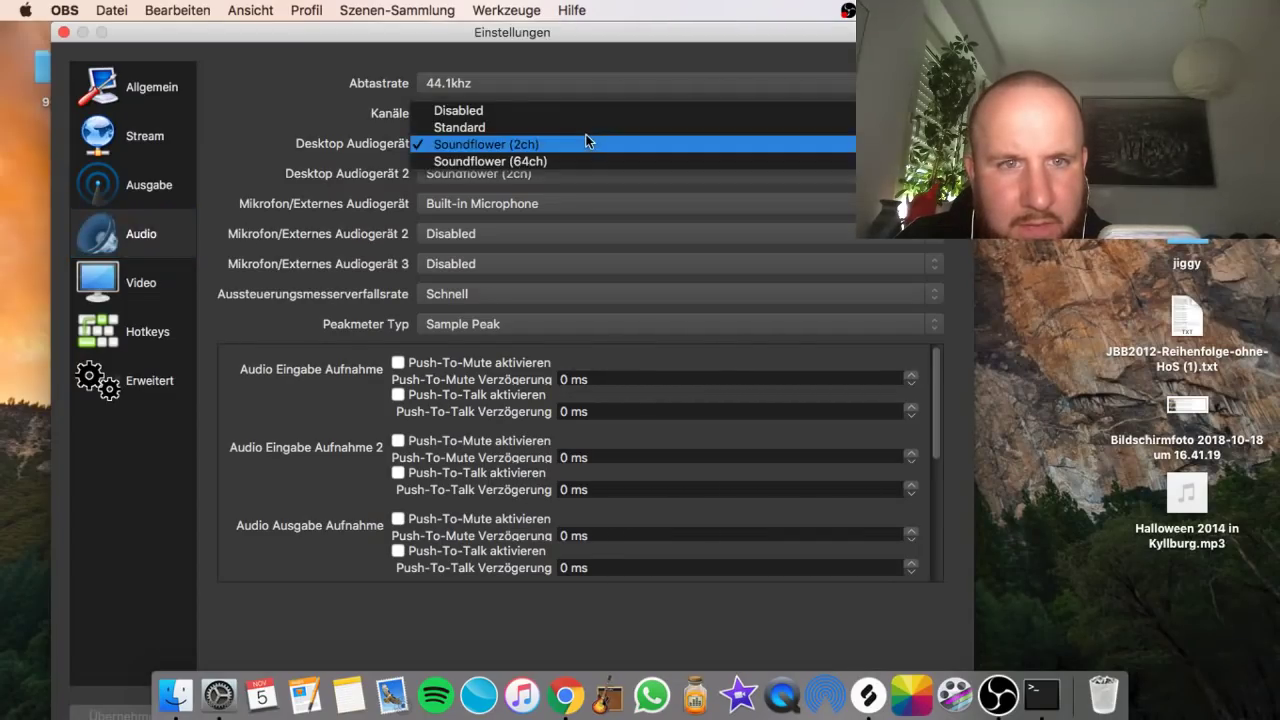
left_click(566, 143)
left_click(515, 172)
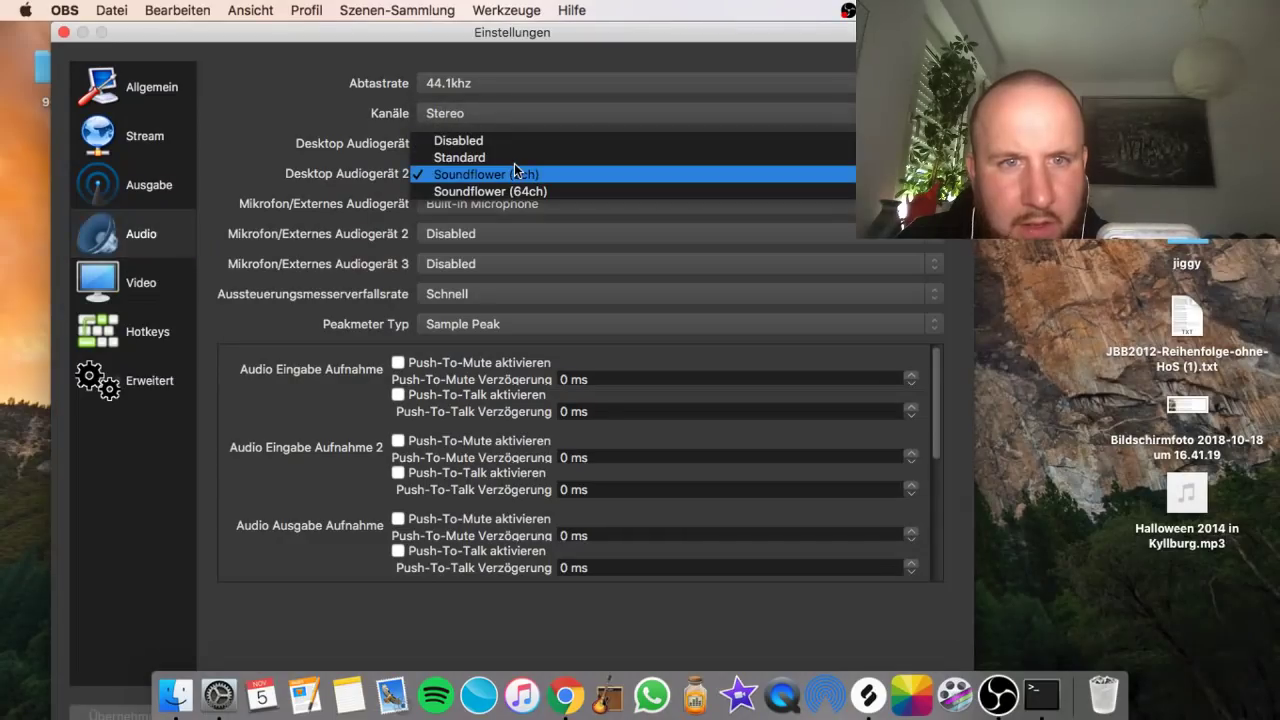
left_click(515, 172)
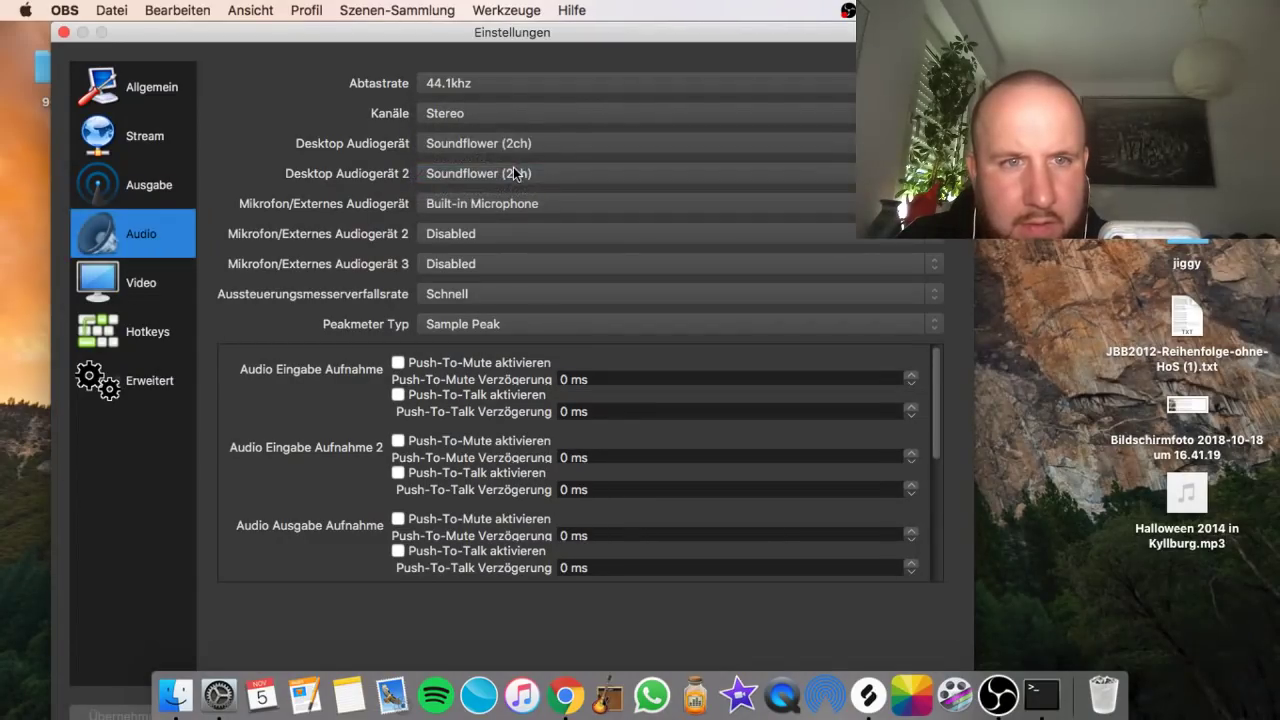
left_click(514, 173)
left_click(490, 138)
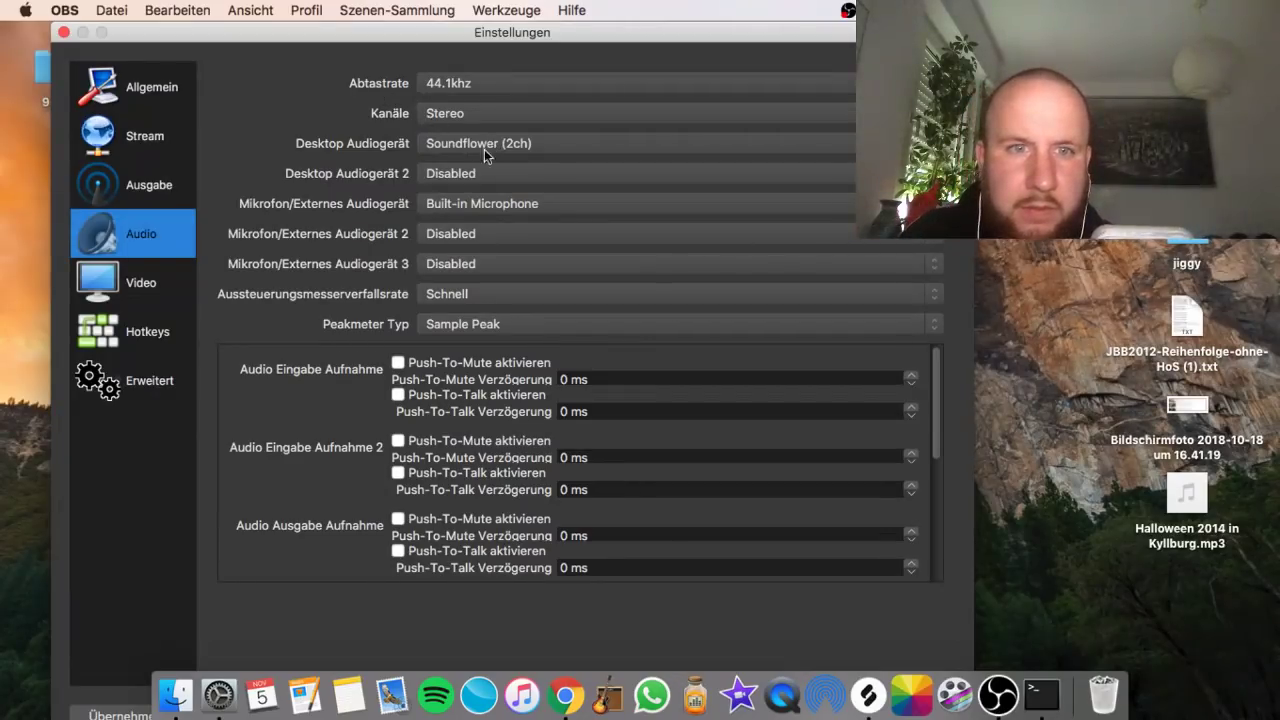
left_click(488, 147)
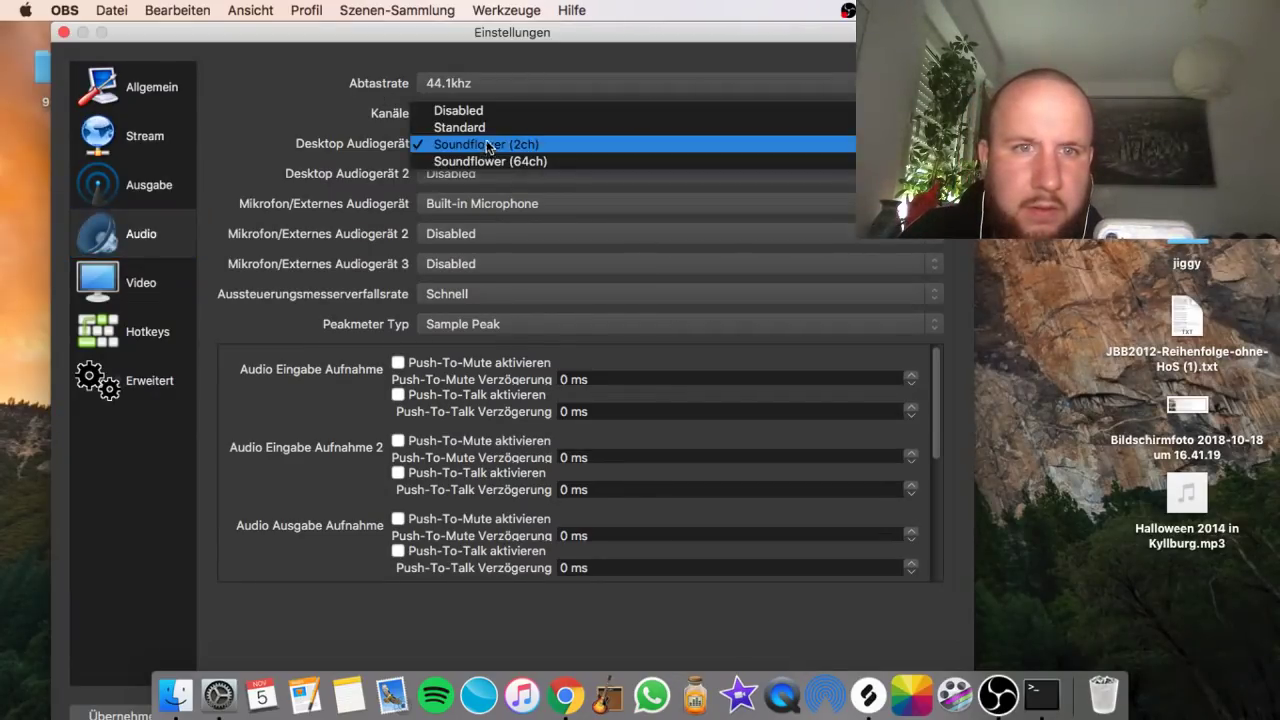
left_click(487, 129)
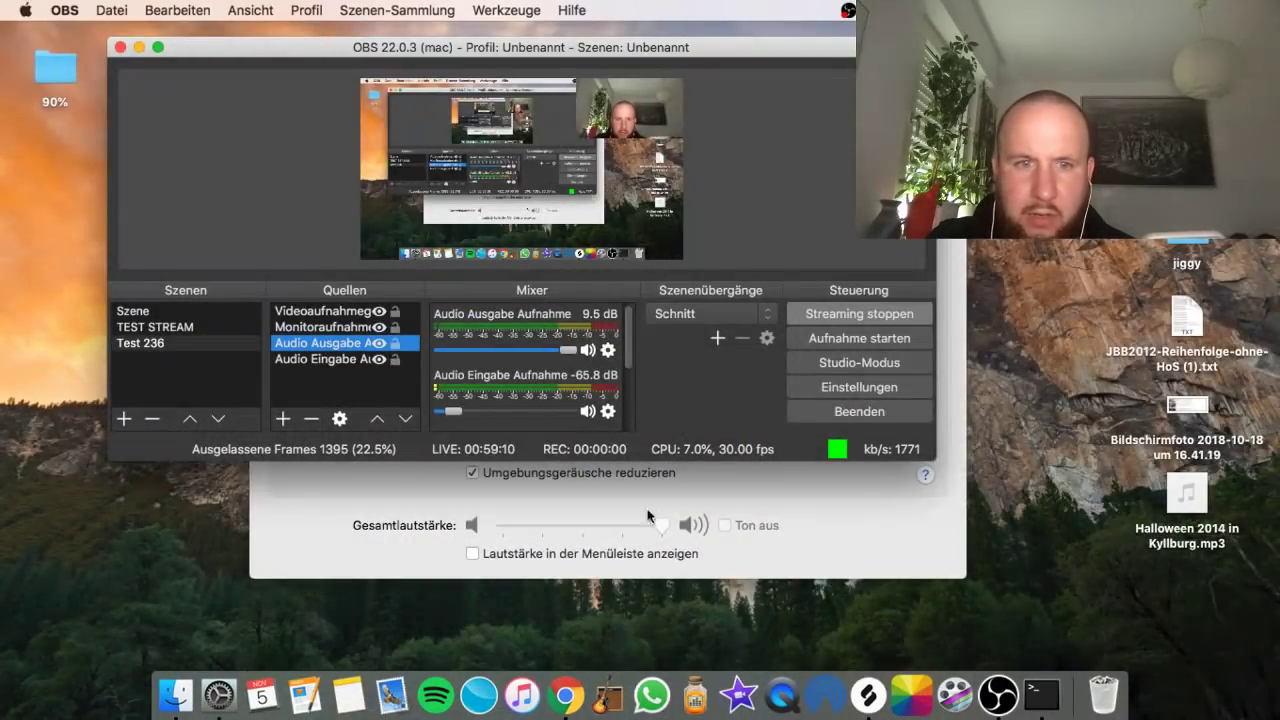
- Raise the Audio Eingabe Aufnahme volume to -16.5 dB and briefly play the JBB 2018 test video in Chrome
left_click_drag(453, 411, 508, 416)
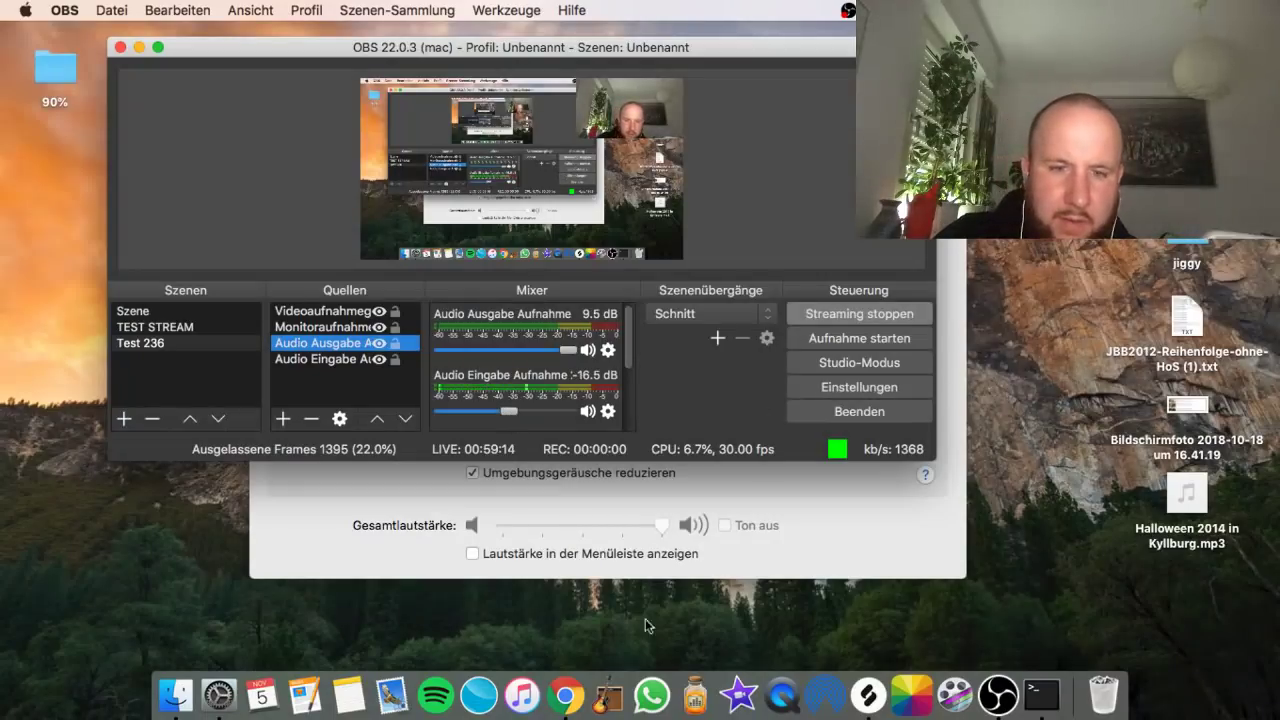
left_click(566, 690)
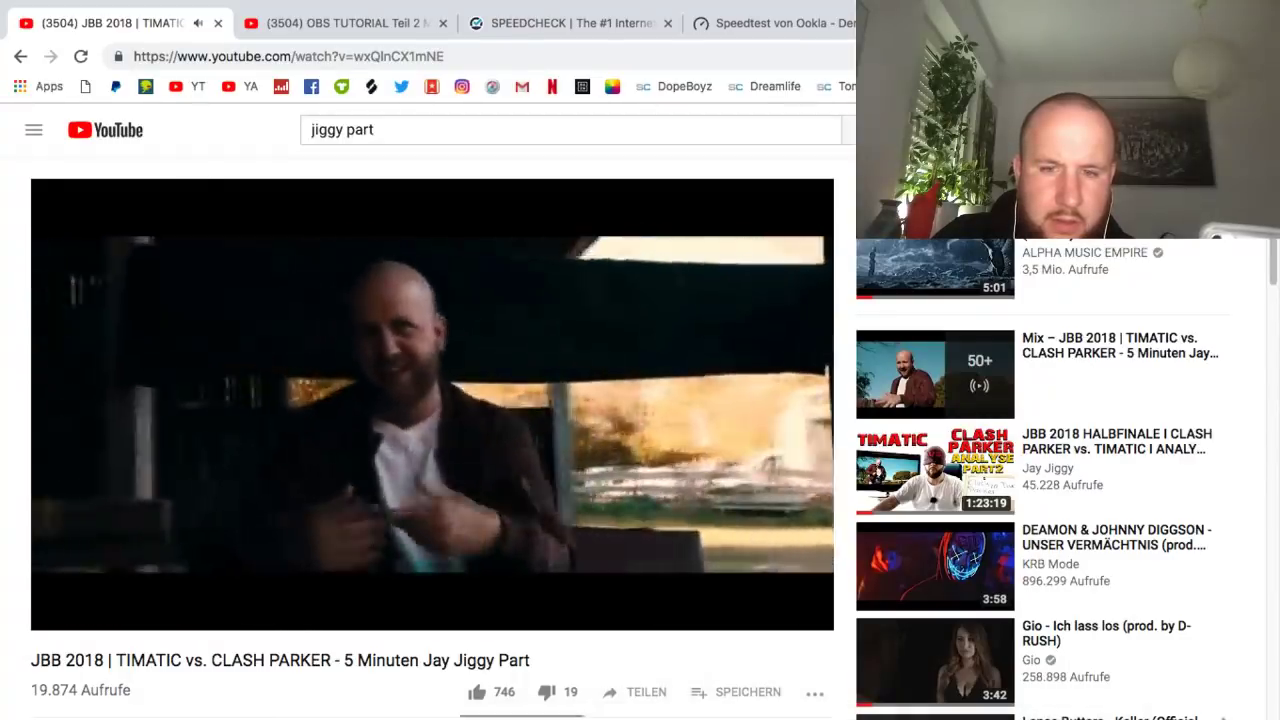
left_click(997, 690)
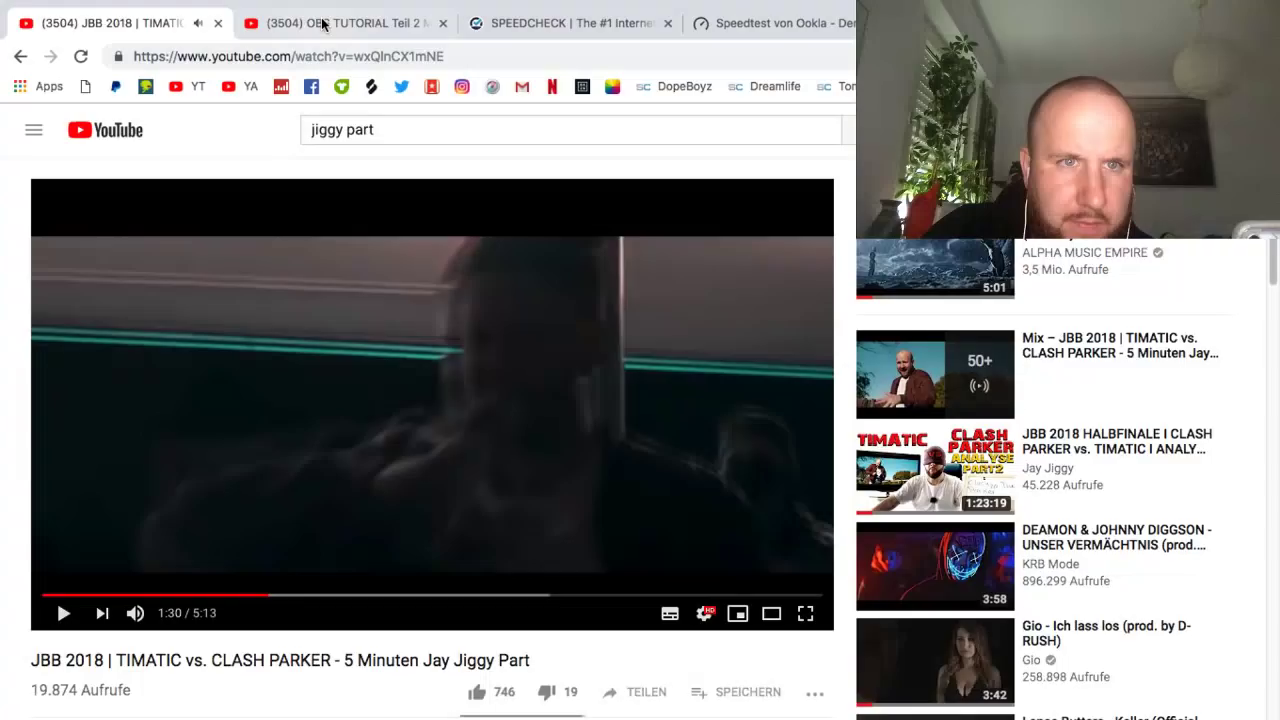
- Show the OBS TUTORIAL stream in Chrome, jump to its live position to check the audio, and pause it
left_click(323, 23)
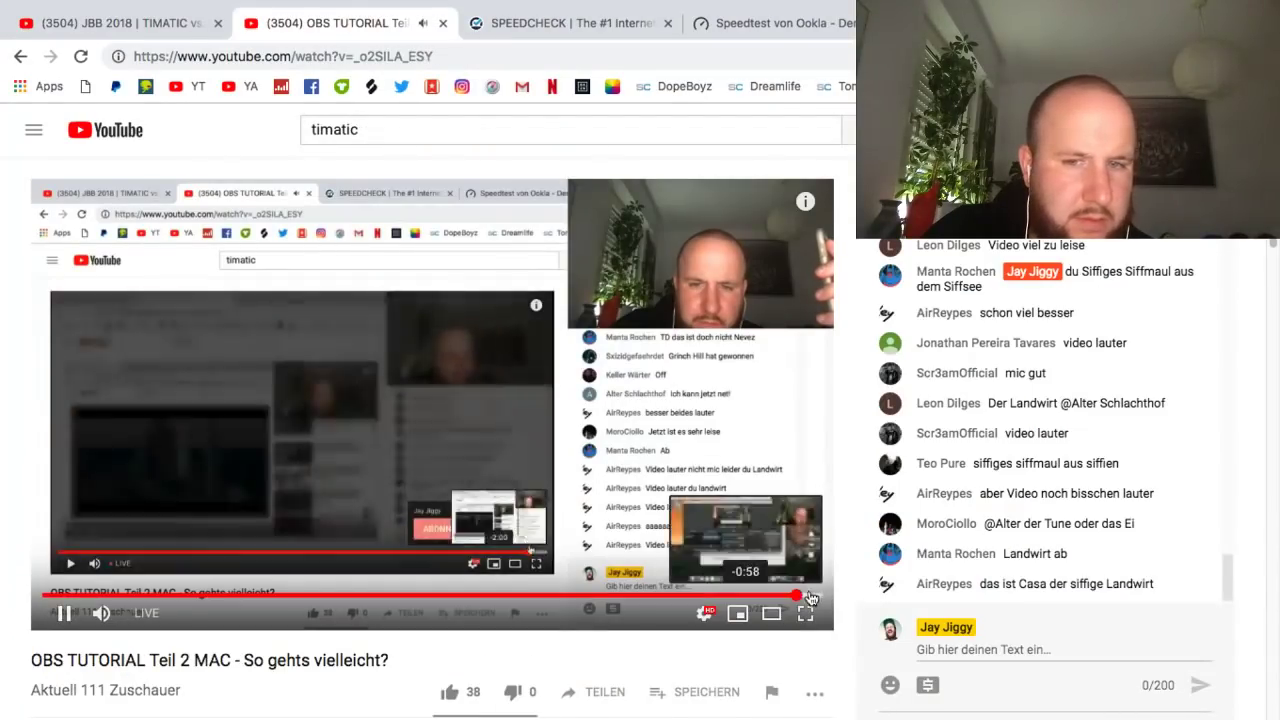
left_click(810, 597)
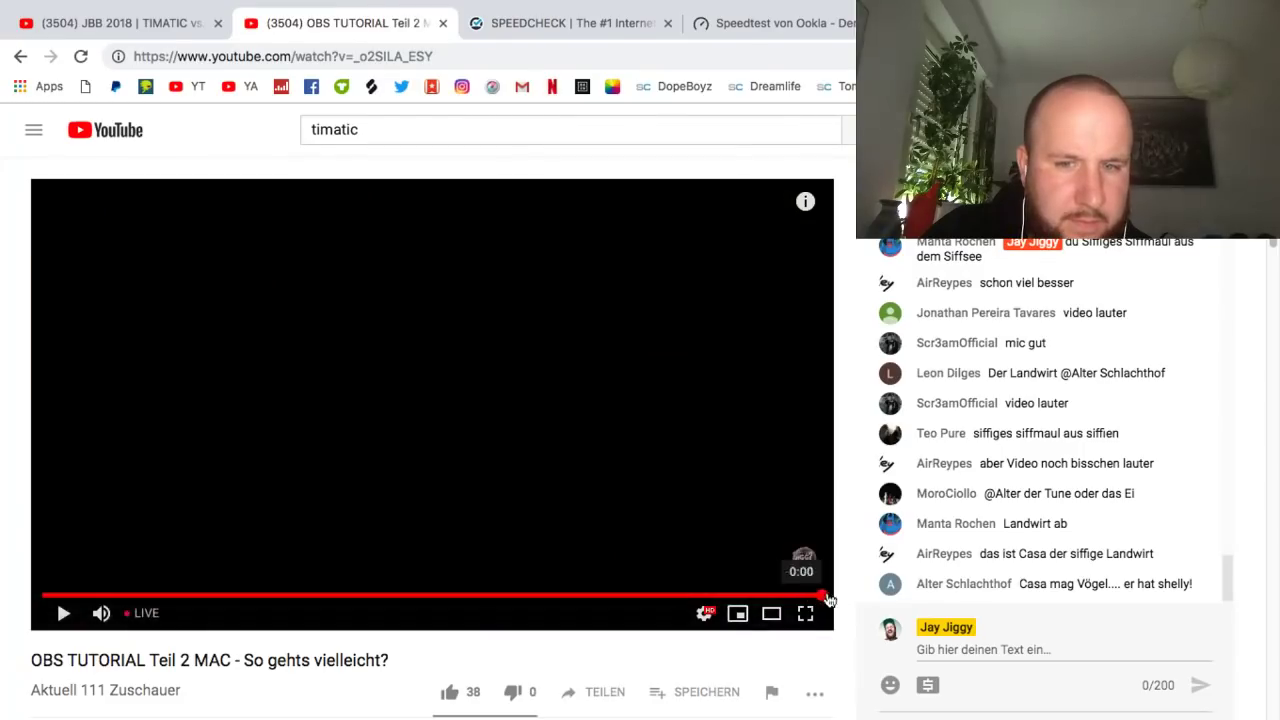
left_click(828, 598)
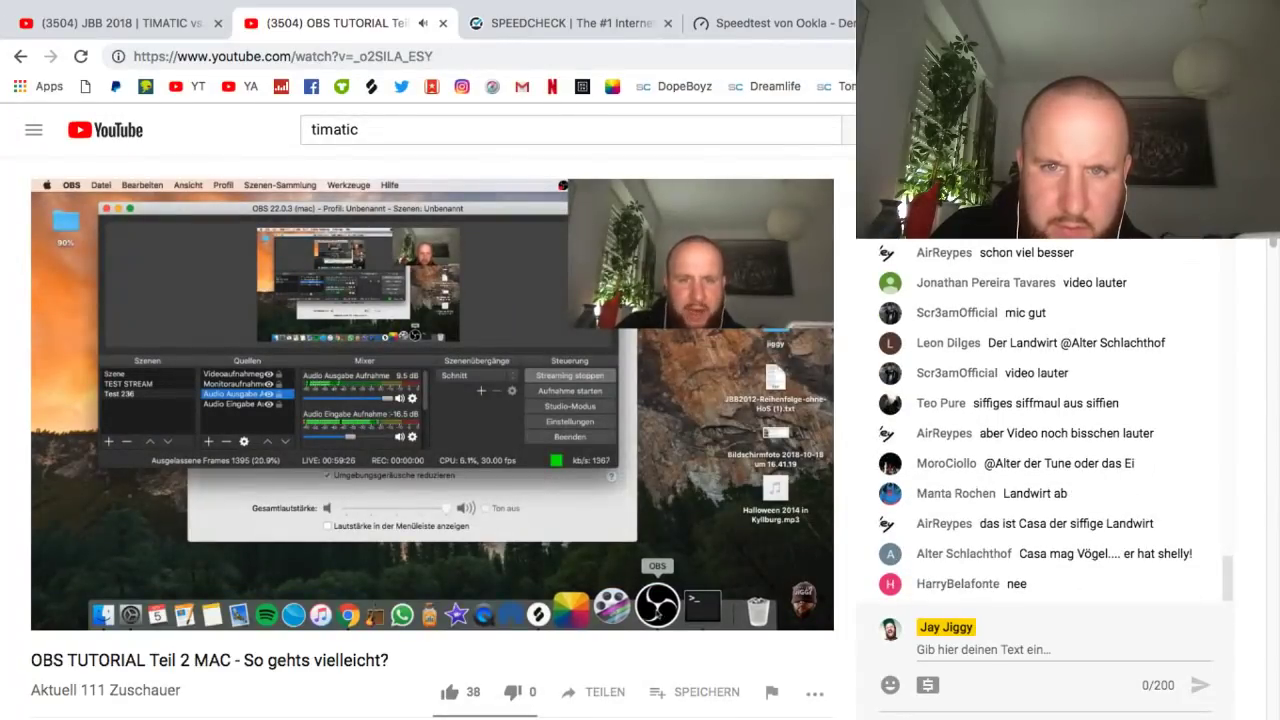
mouse_move(65, 611)
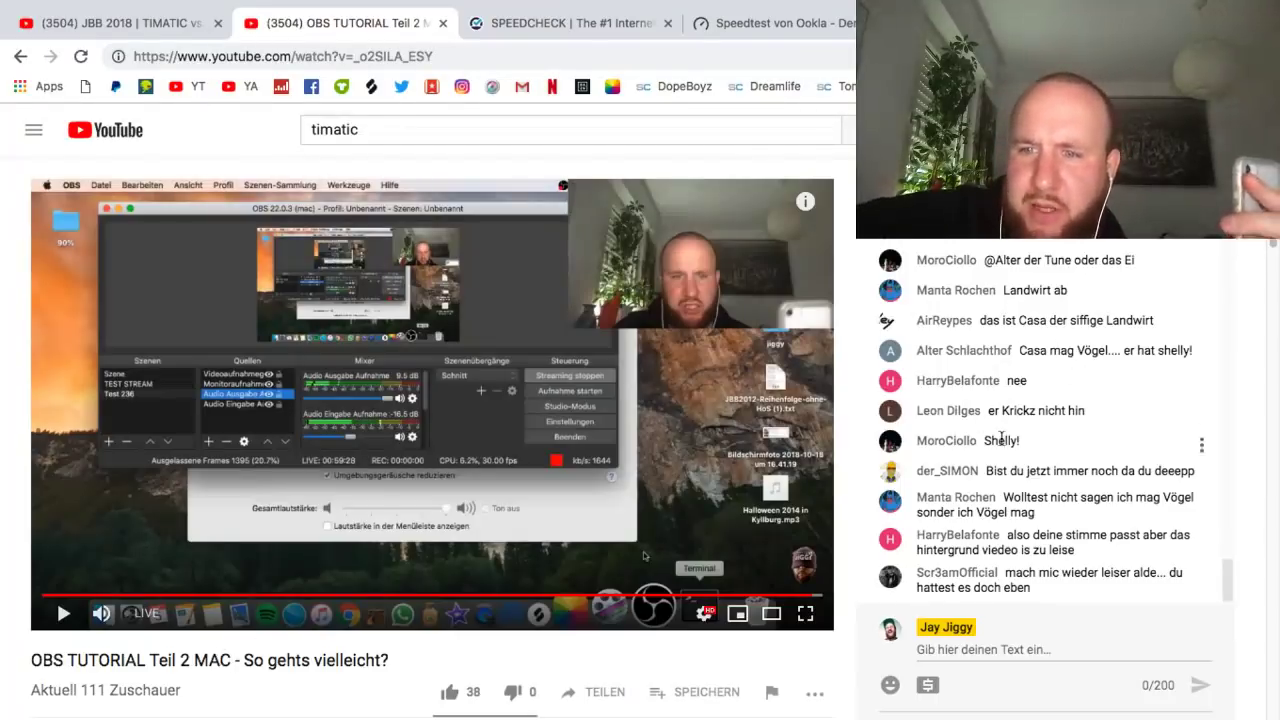
- Read the viewers' volume feedback in the live chat and switch to OBS to check the mixer levels
scroll(1010, 430, "up", 3)
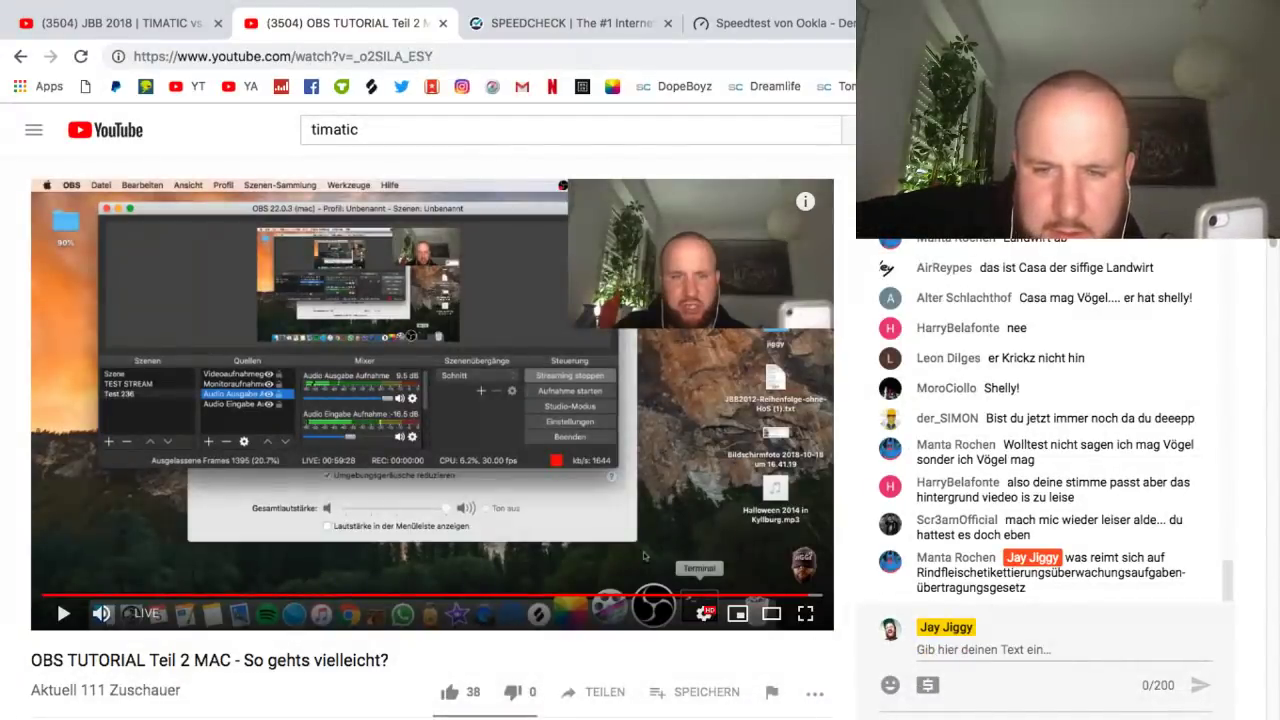
mouse_move(1000, 695)
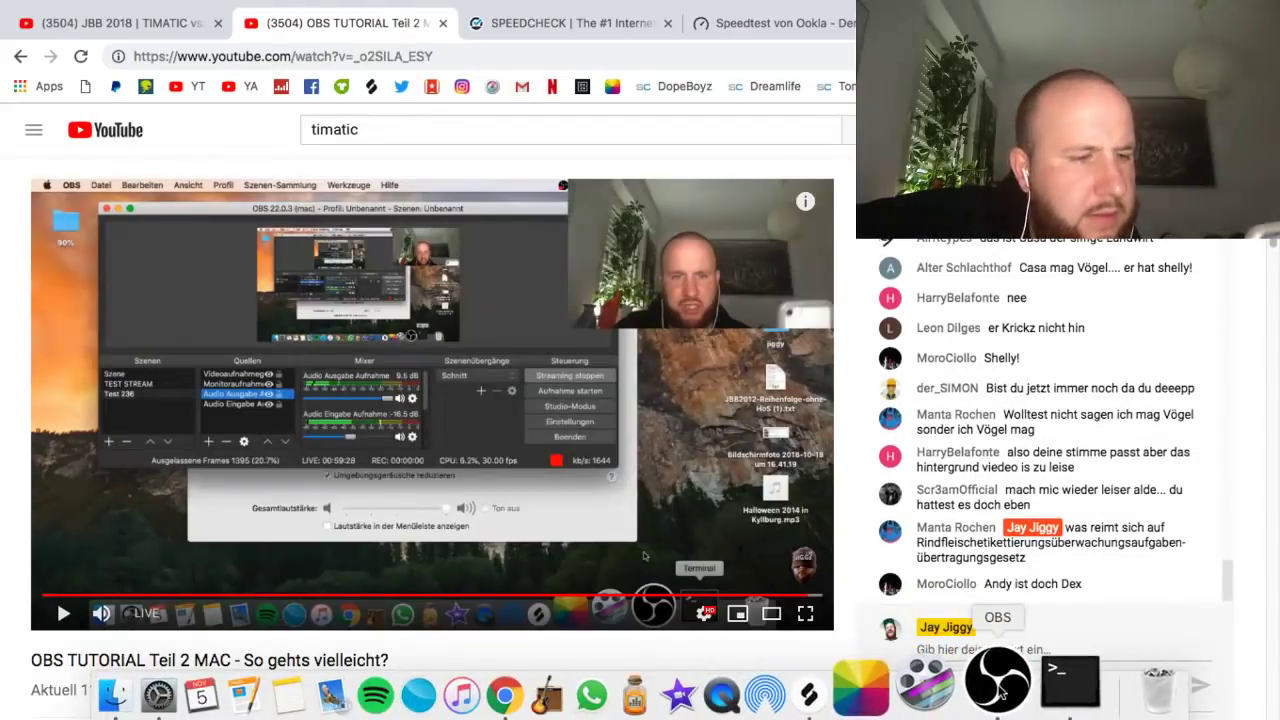
left_click(998, 690)
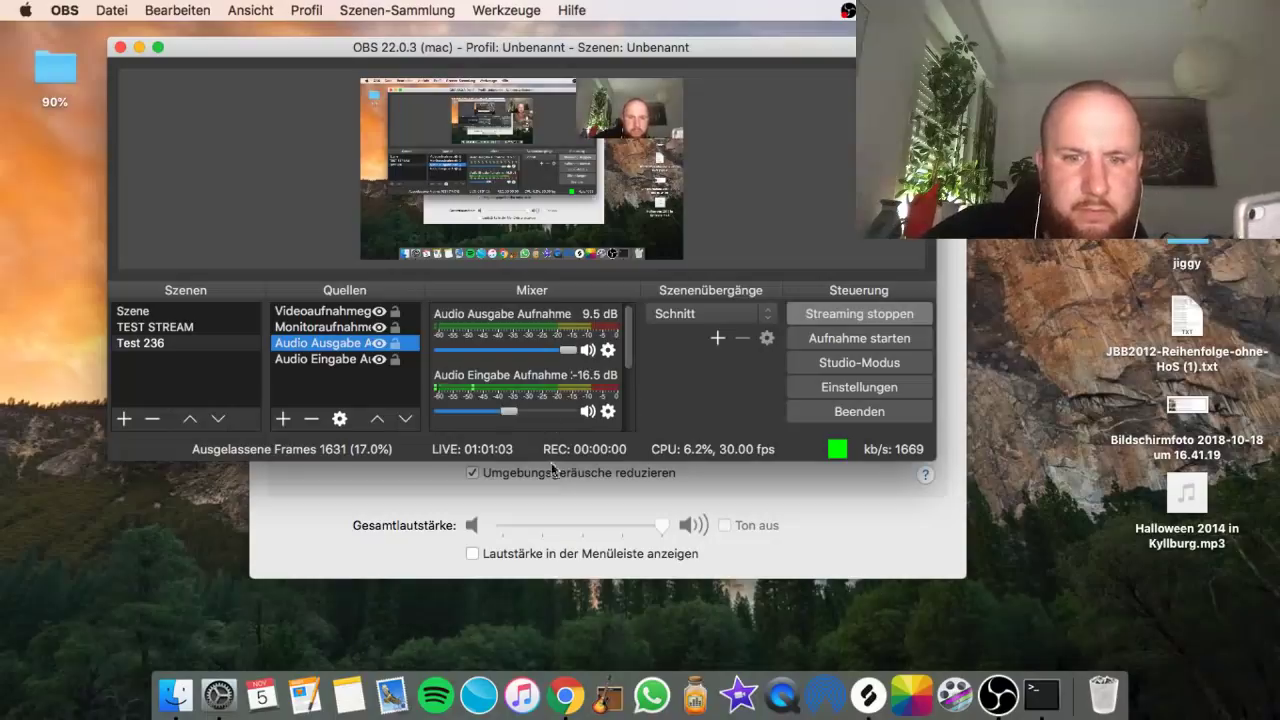
- Return to the OBS TUTORIAL stream in Chrome and resume its playback
left_click(571, 695)
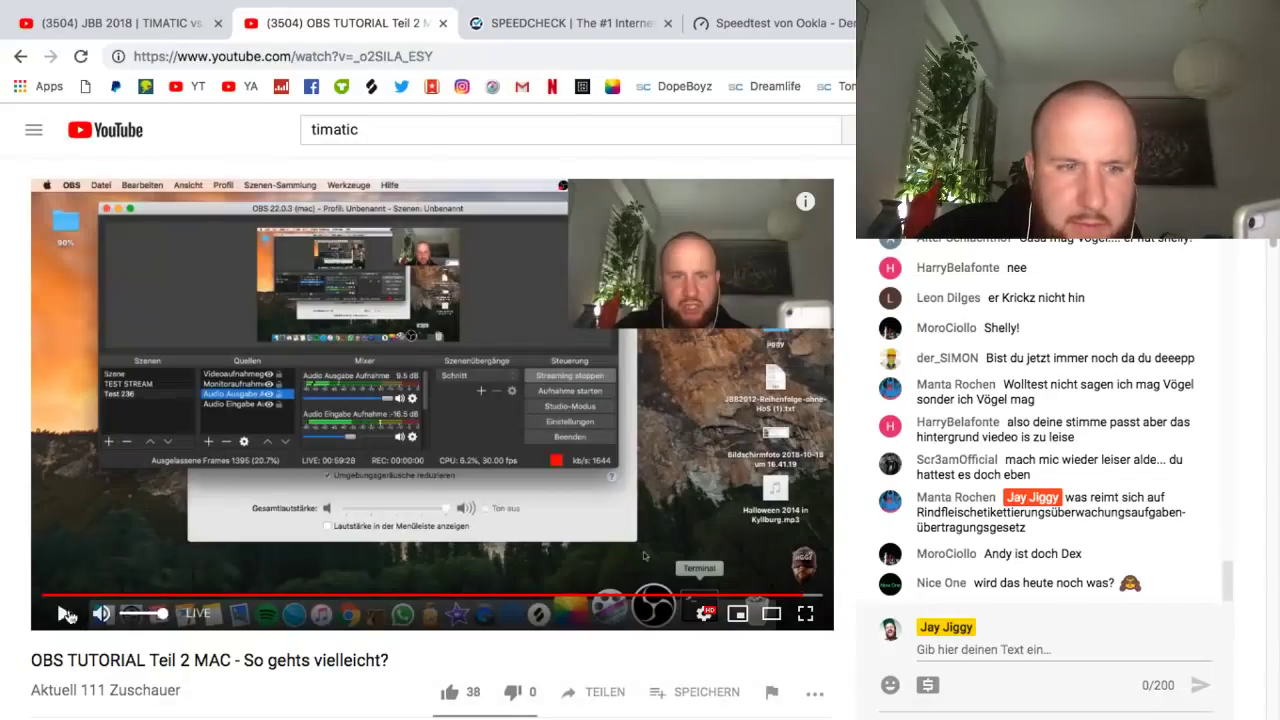
left_click(84, 553)
left_click(62, 615)
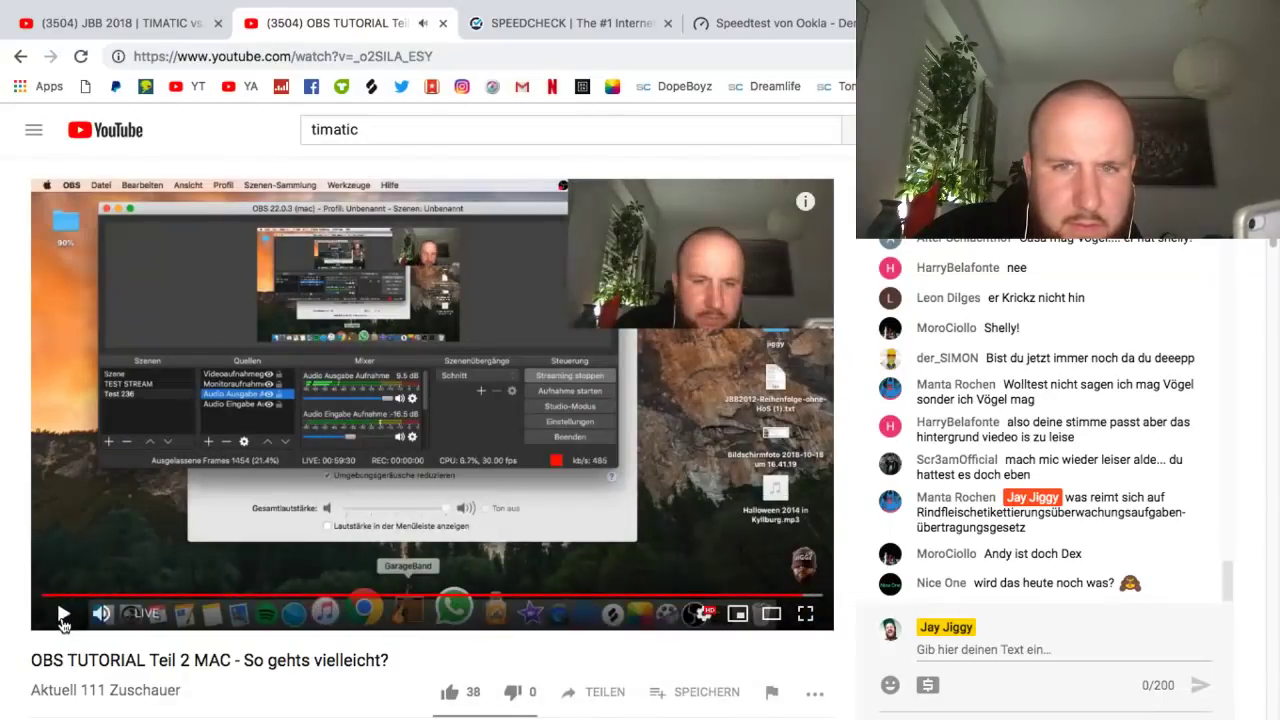
left_click(62, 615)
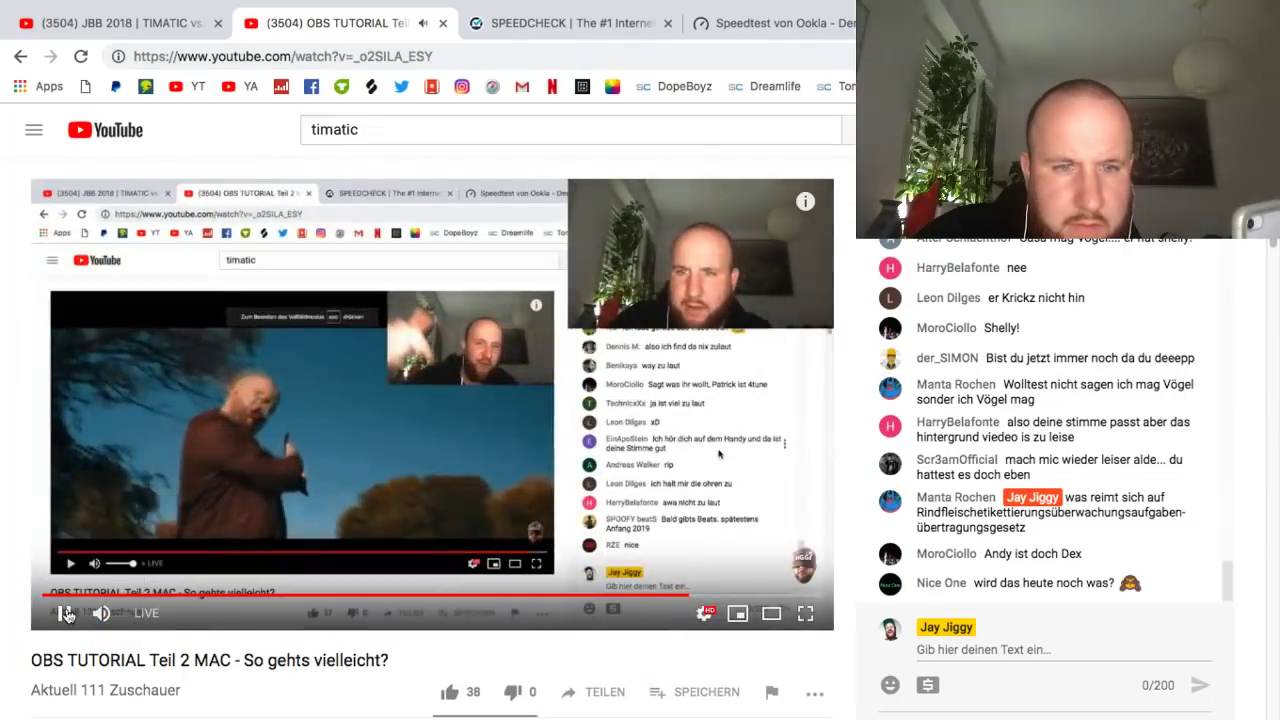
- Compare the audio at several earlier points of the OBS TUTORIAL stream, ending close to the live position
left_click(588, 597)
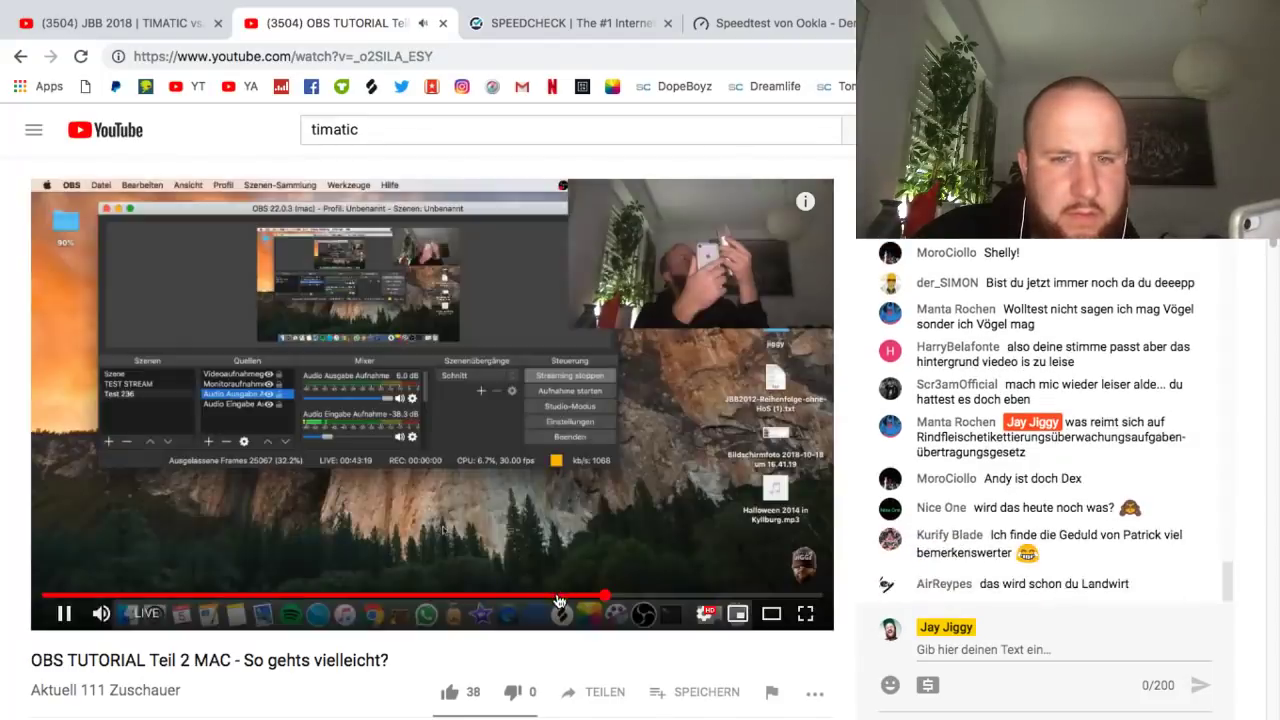
left_click(558, 598)
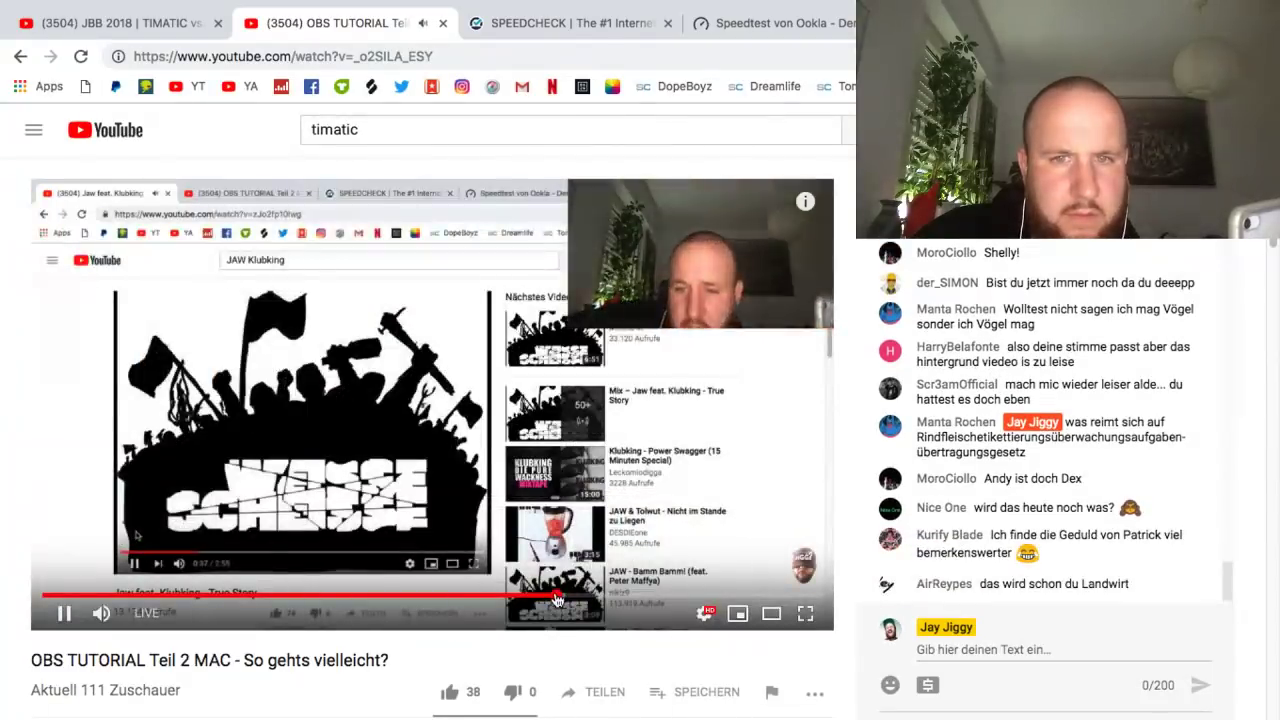
left_click(471, 597)
left_click(347, 597)
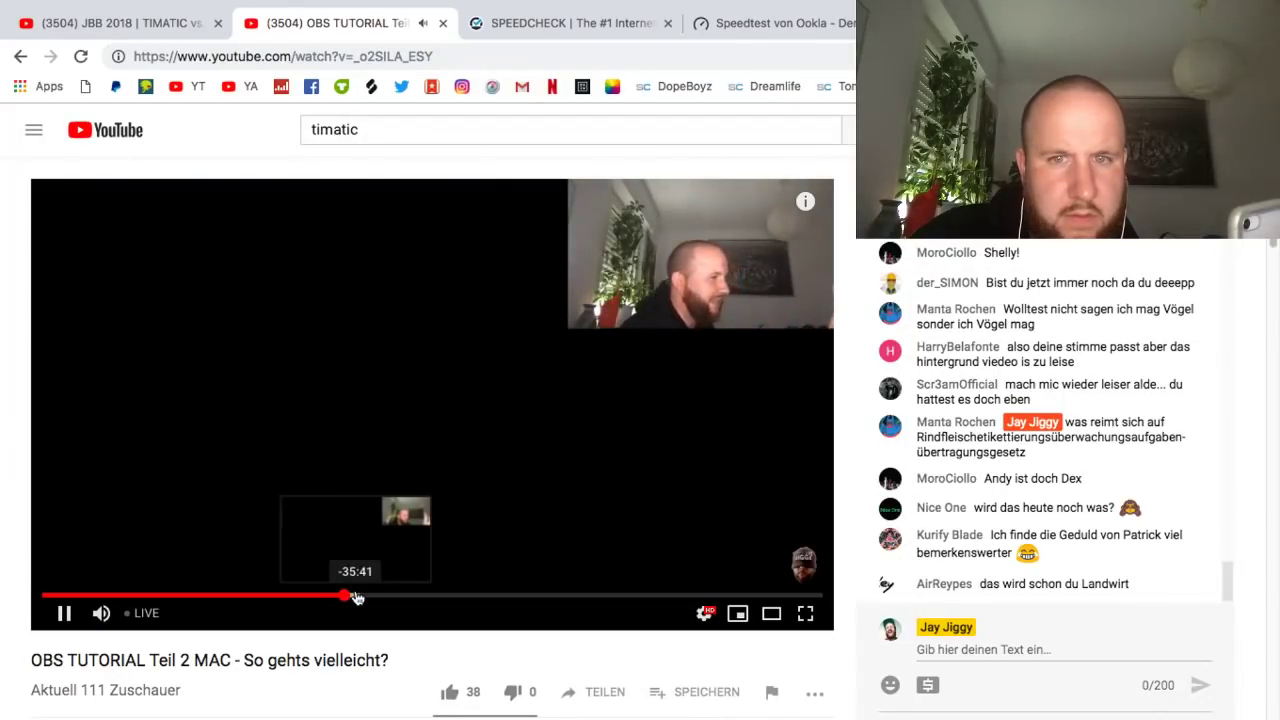
left_click(669, 596)
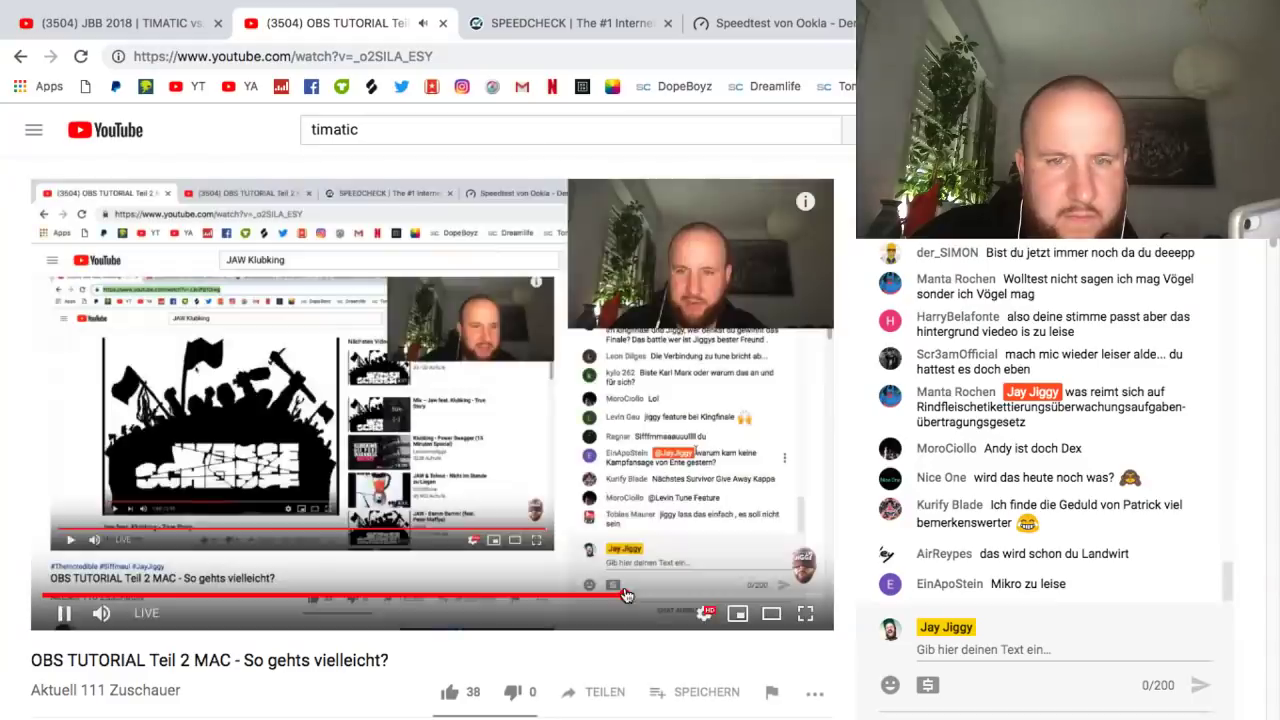
left_click(700, 596)
left_click(768, 596)
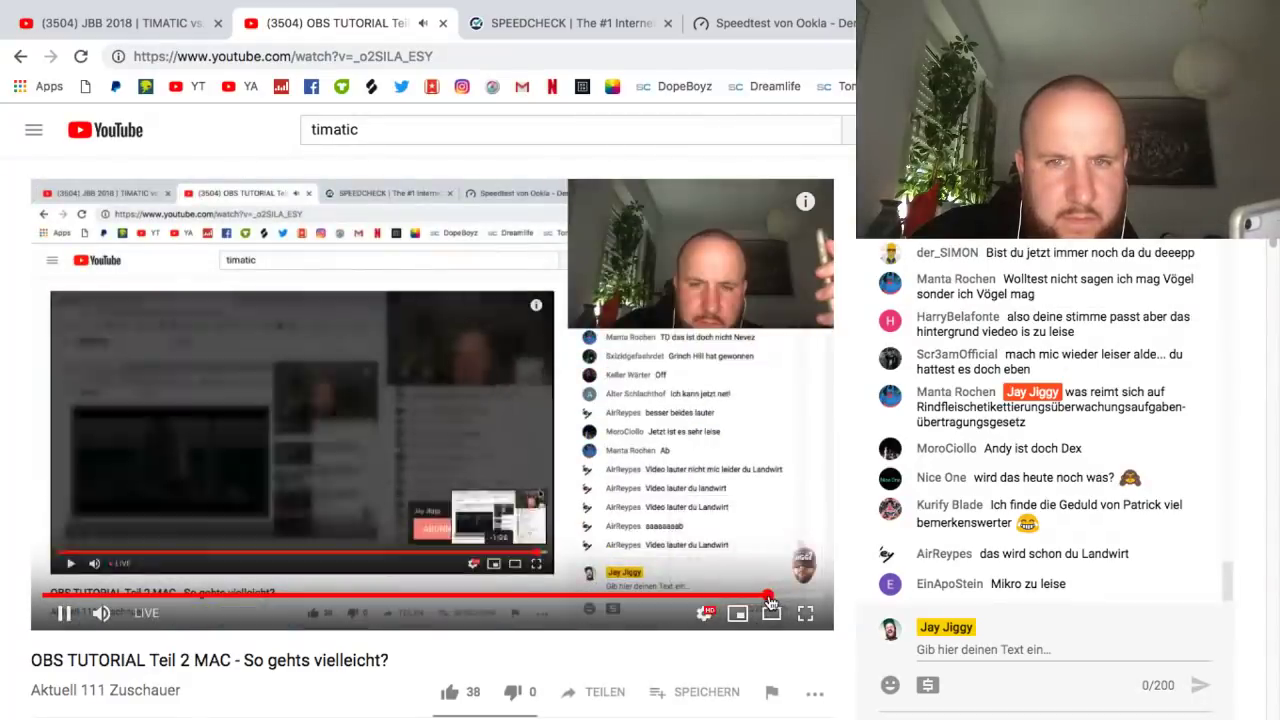
left_click(799, 596)
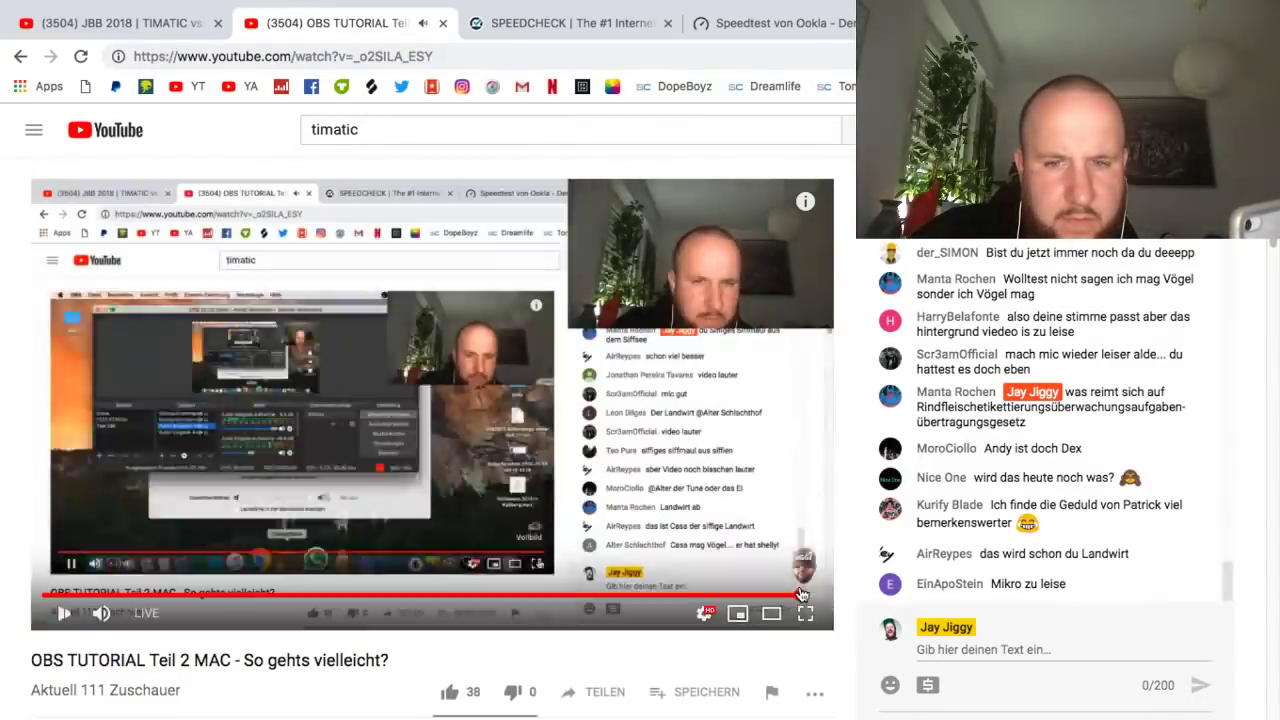
- Pause the OBS TUTORIAL stream and read the latest viewer comments in the live chat
left_click(212, 480)
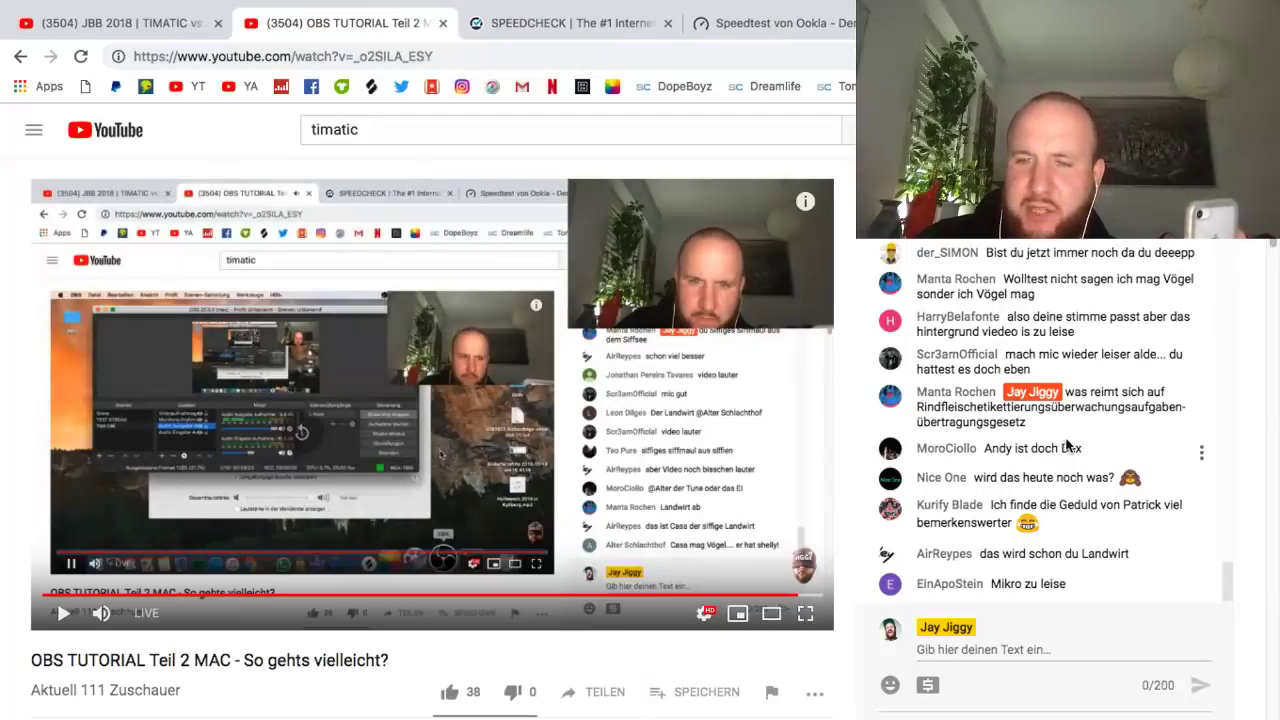
scroll(1065, 447, "up", 3)
scroll(1065, 447, "down", 3)
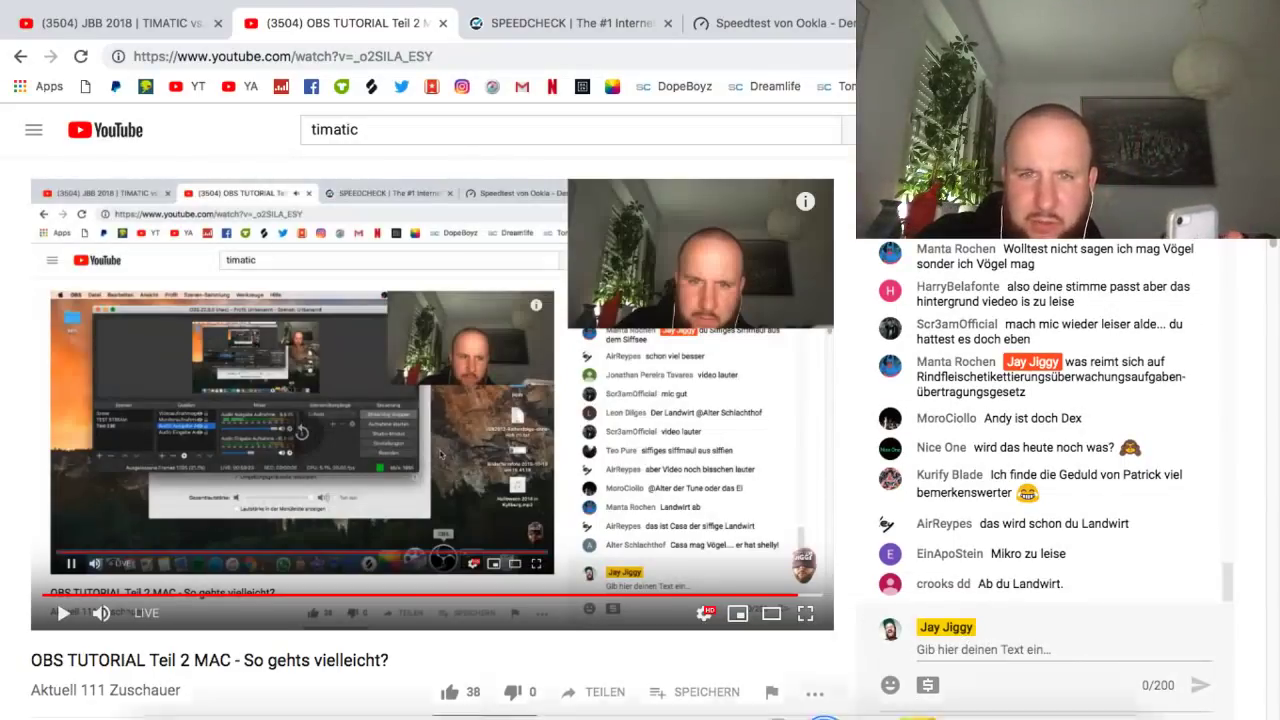
- Switch to OBS and review the configured audio devices and microphone choice in its audio settings, then close the settings
left_click(1000, 690)
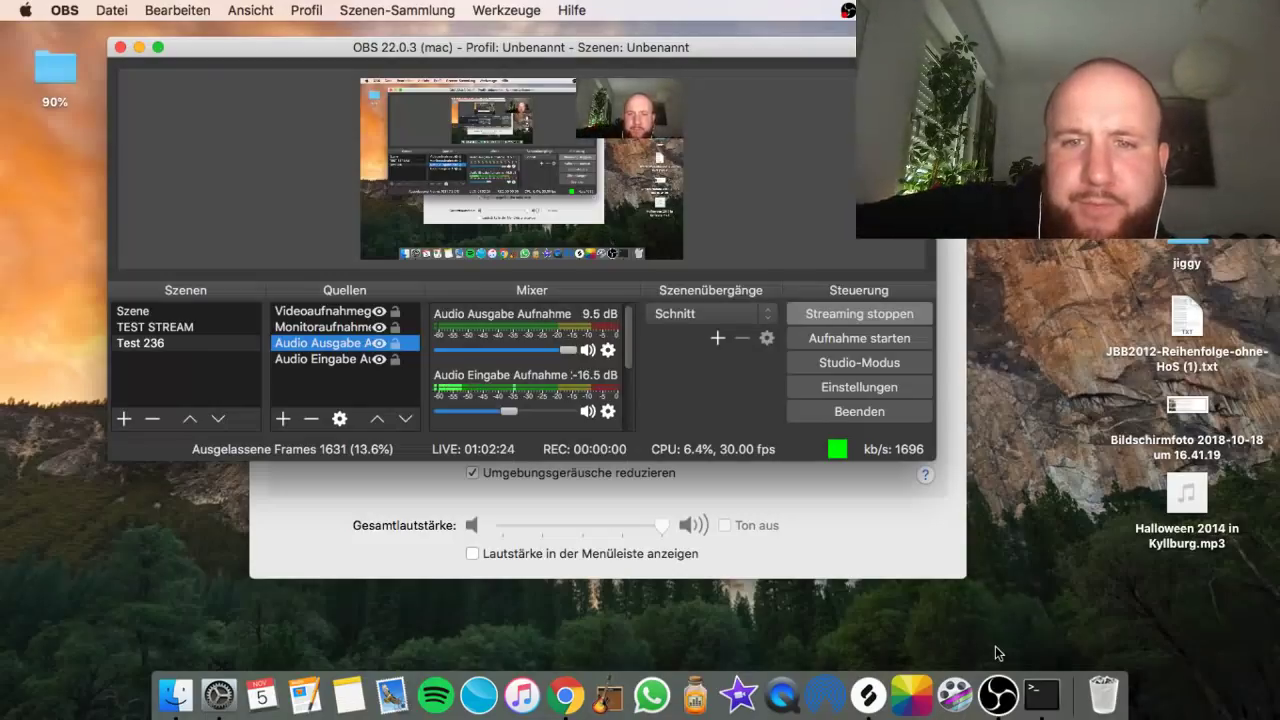
left_click(697, 313)
left_click(697, 313)
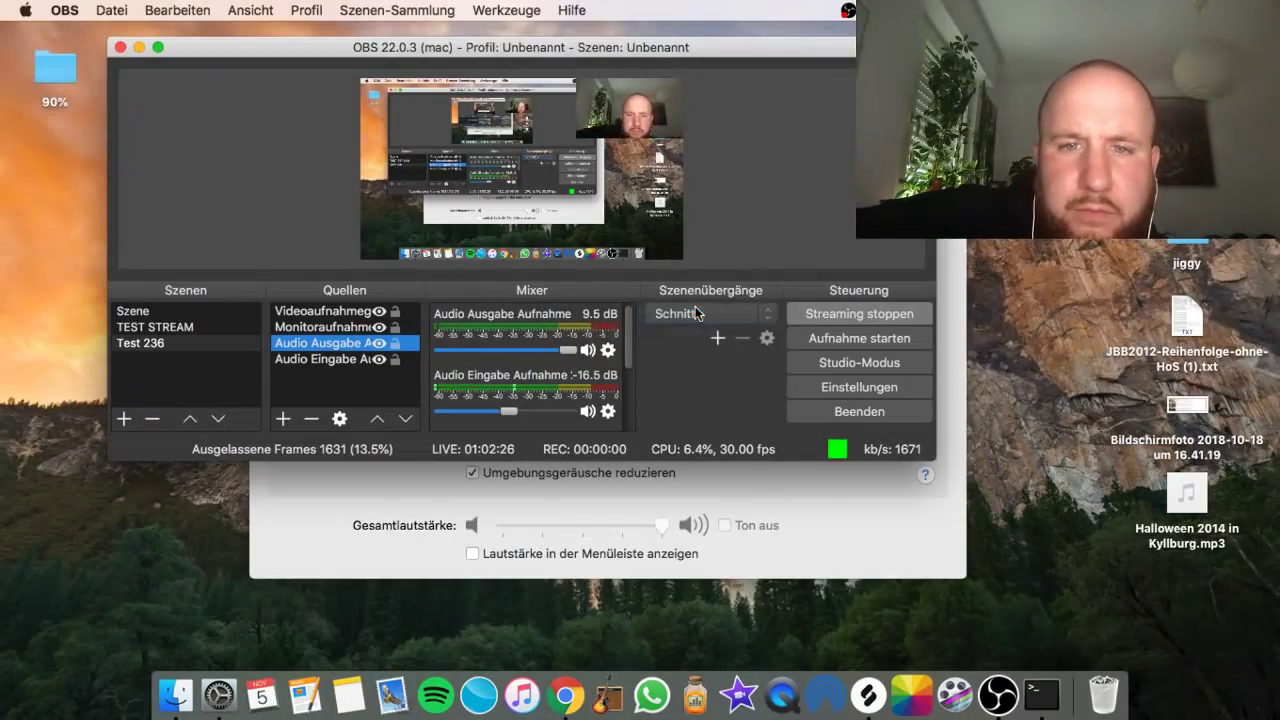
left_click(855, 385)
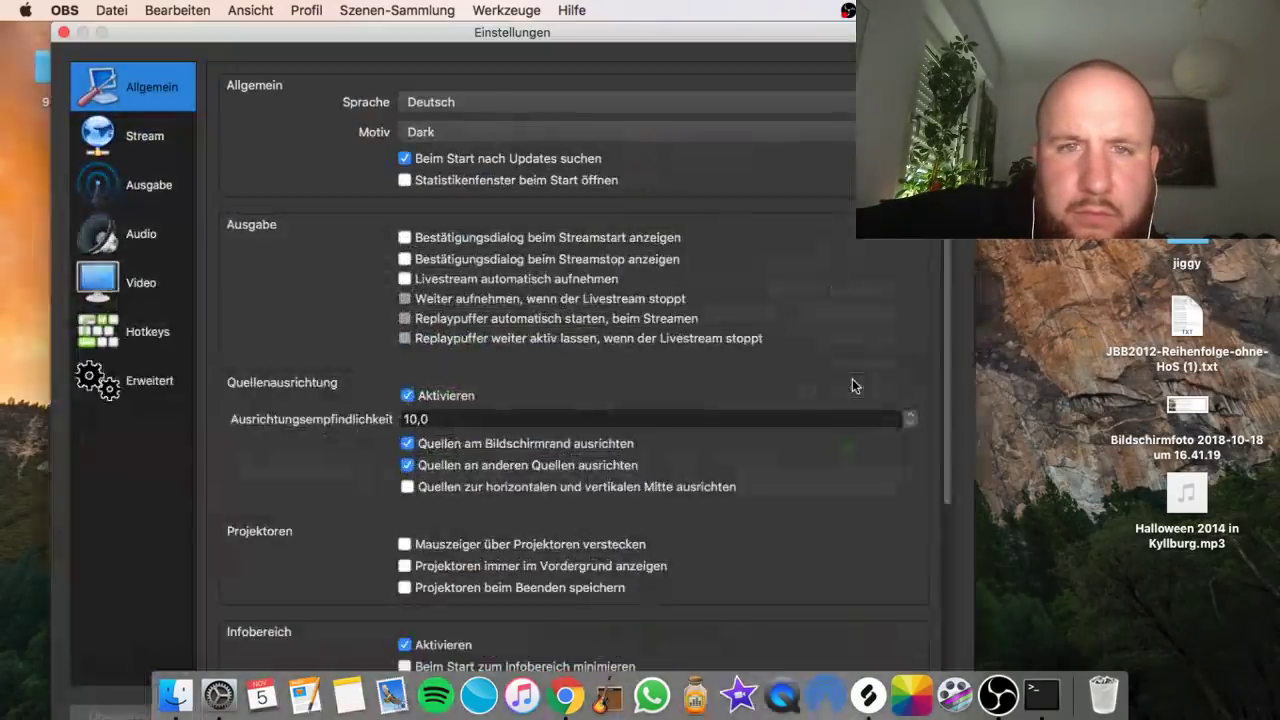
left_click(148, 230)
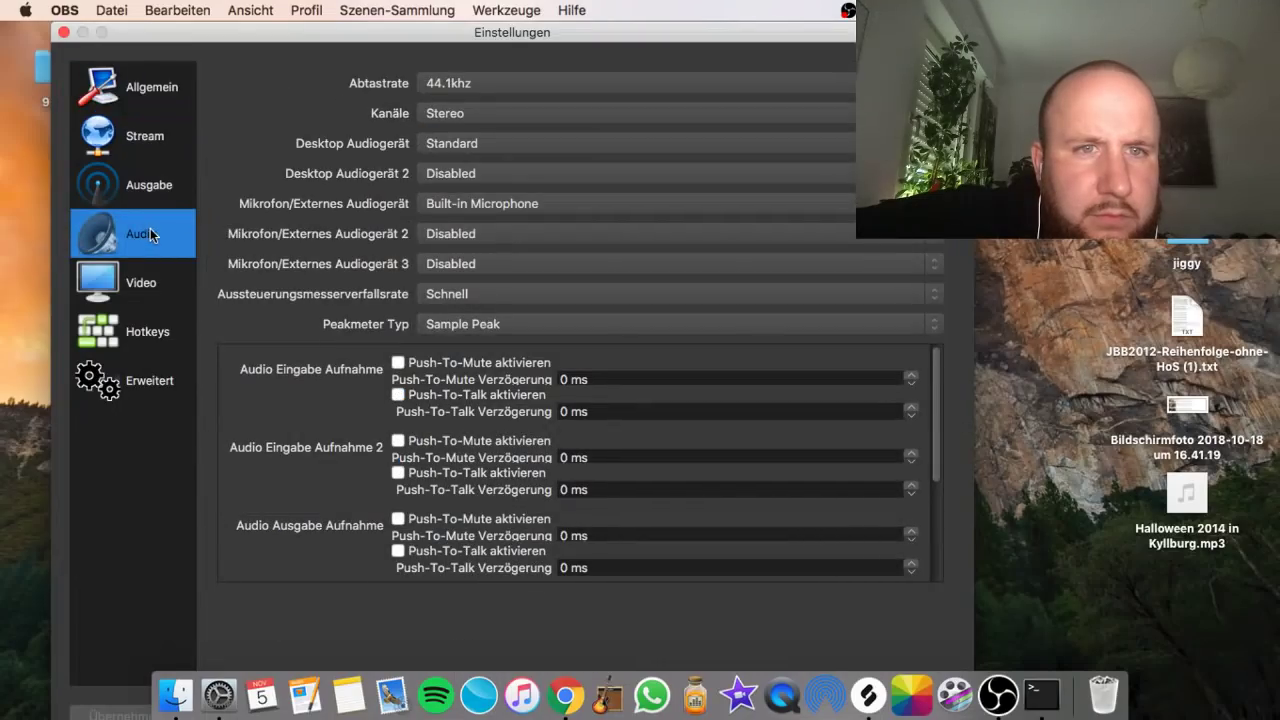
left_click(145, 280)
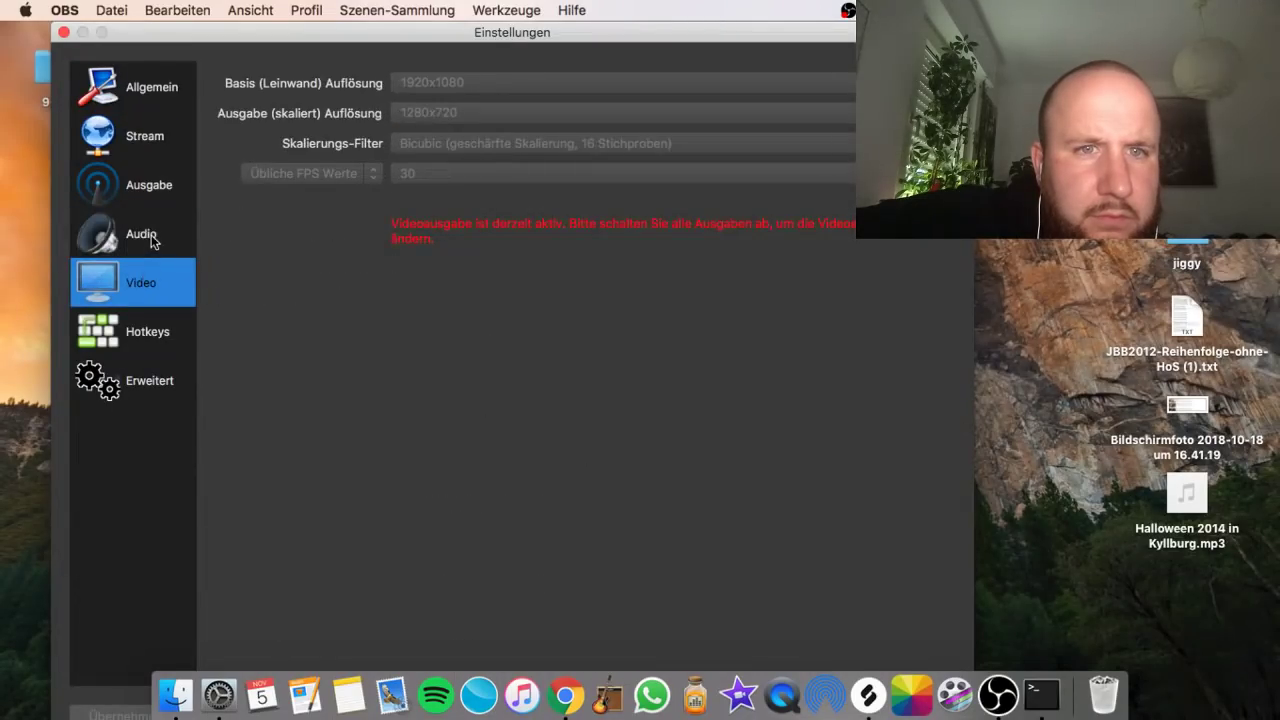
left_click(154, 240)
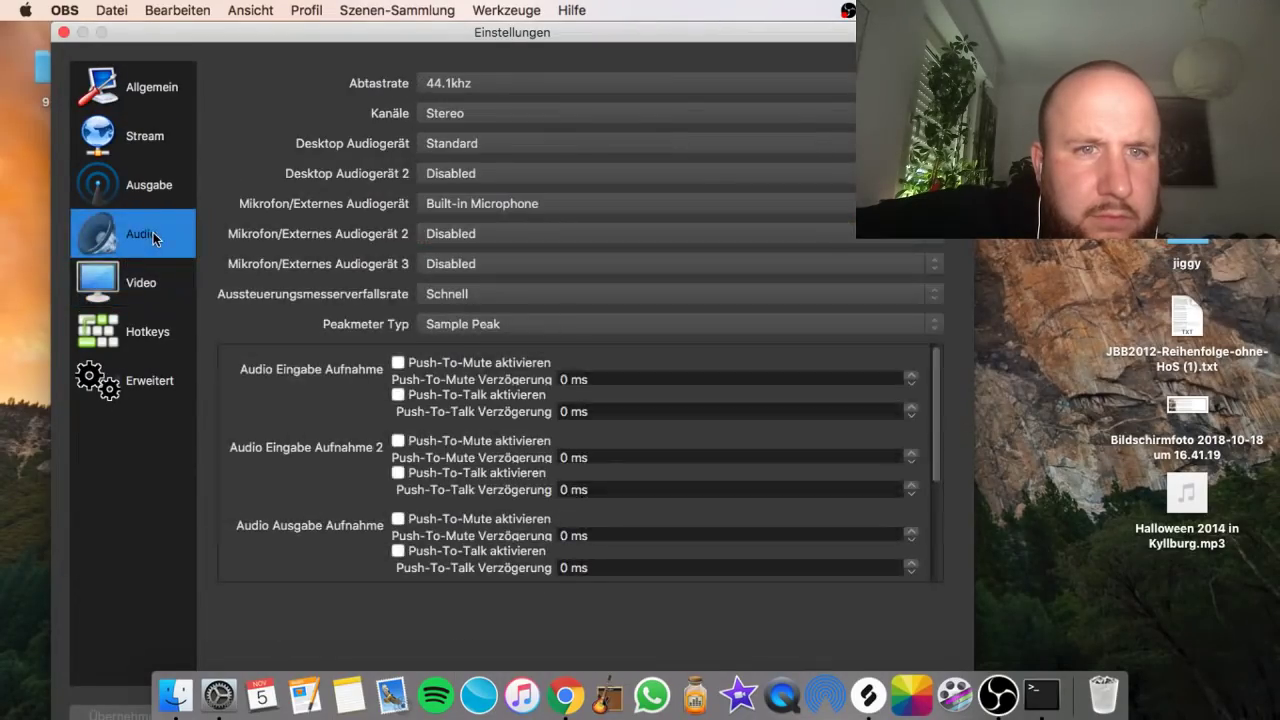
left_click(610, 205)
left_click(585, 212)
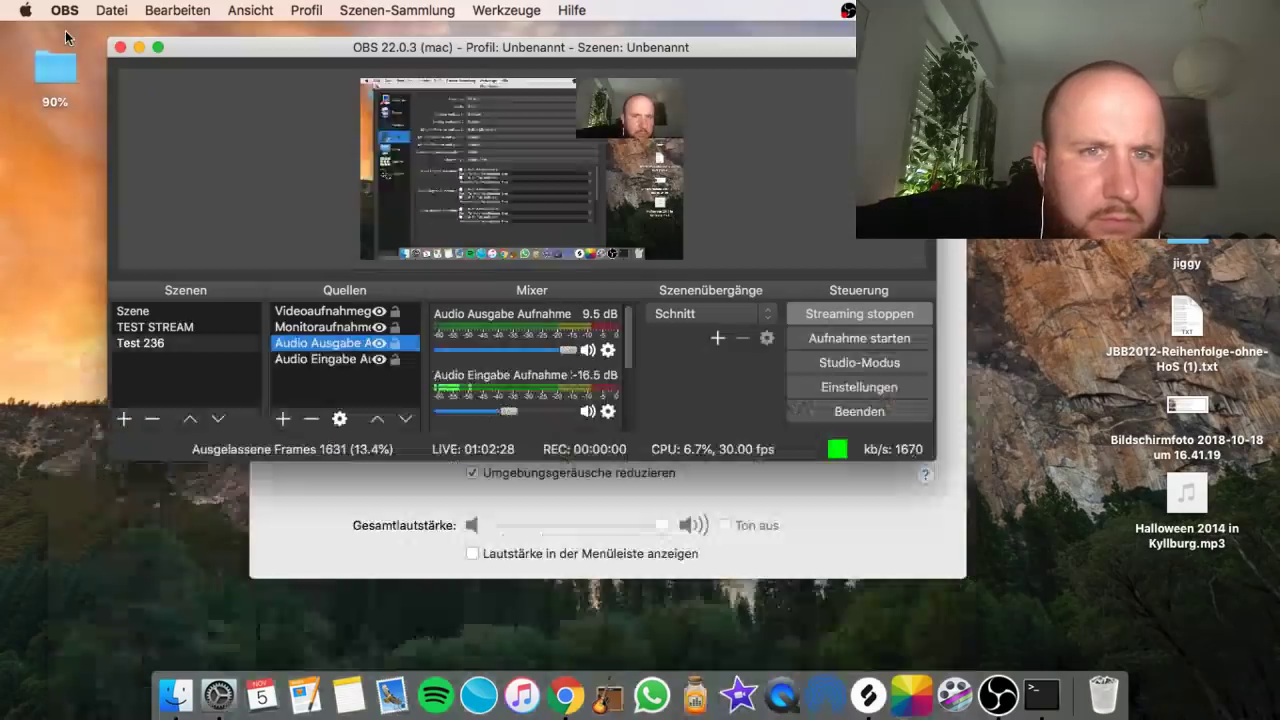
key("Escape")
- Lower the Audio Eingabe Aufnahme 2 level in stages to -78.1 dB, reading the viewers' live chat feedback in Chrome in between
left_click_drag(510, 411, 455, 419)
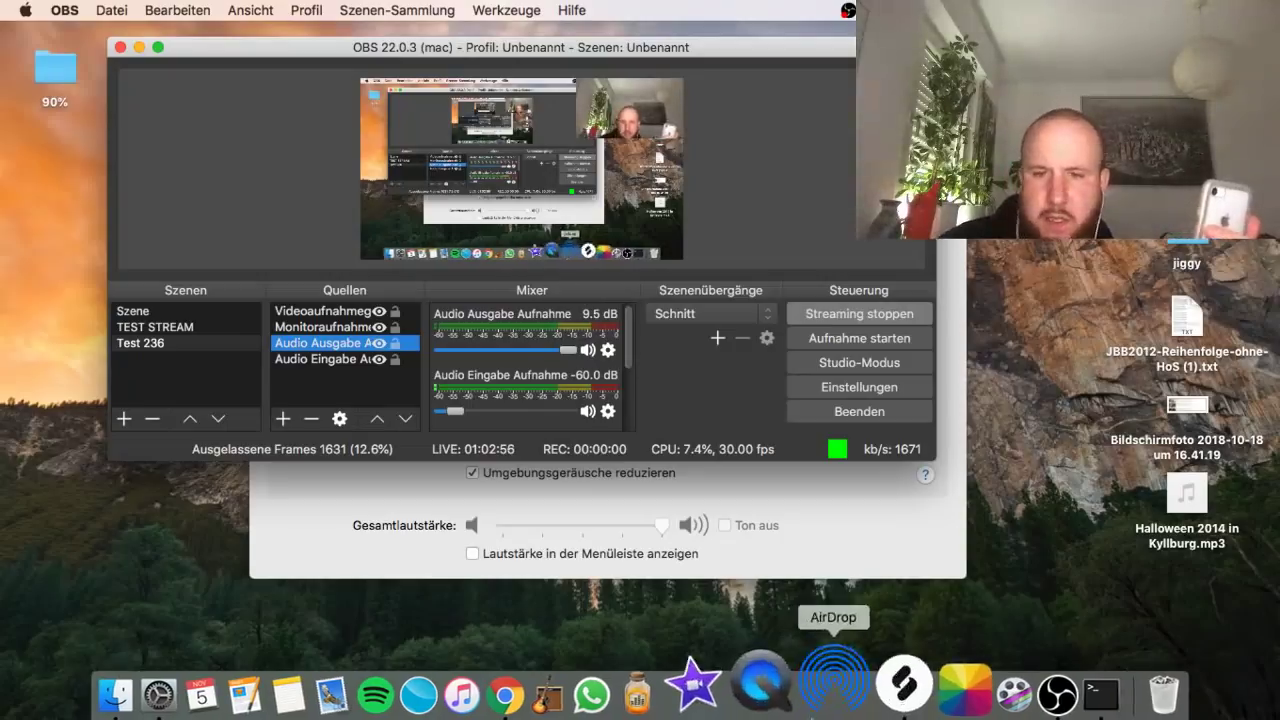
left_click(563, 690)
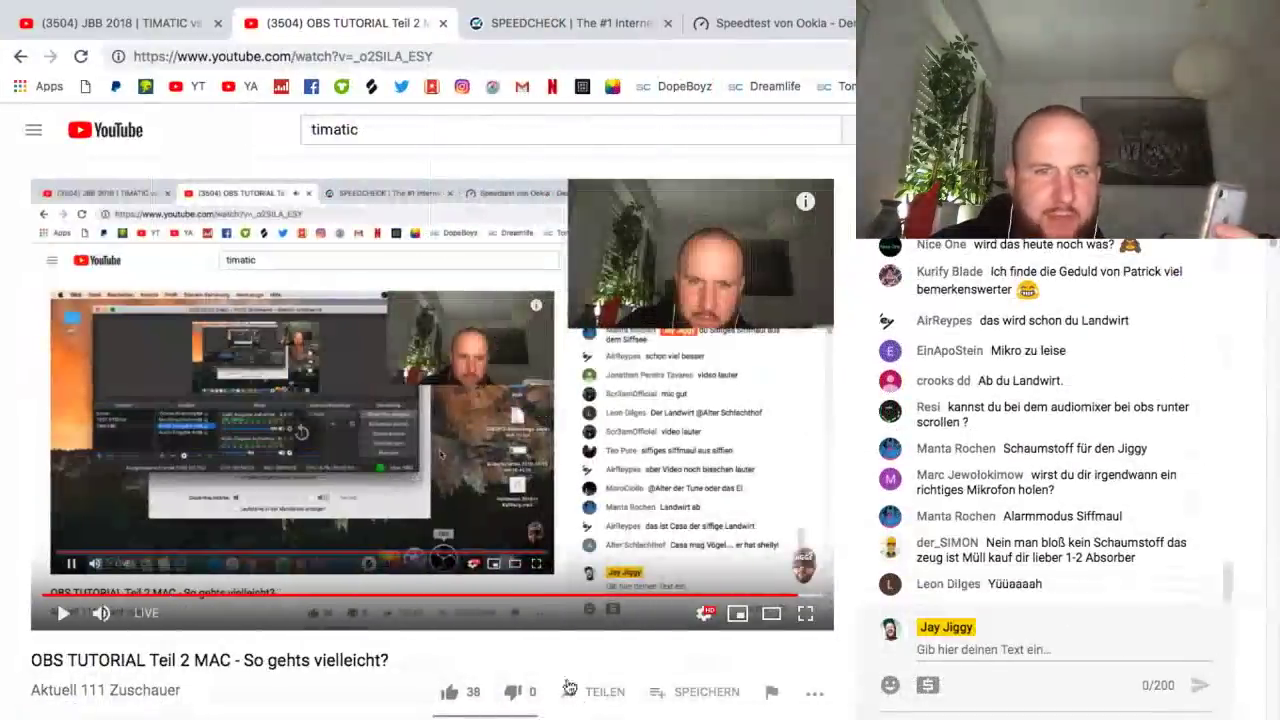
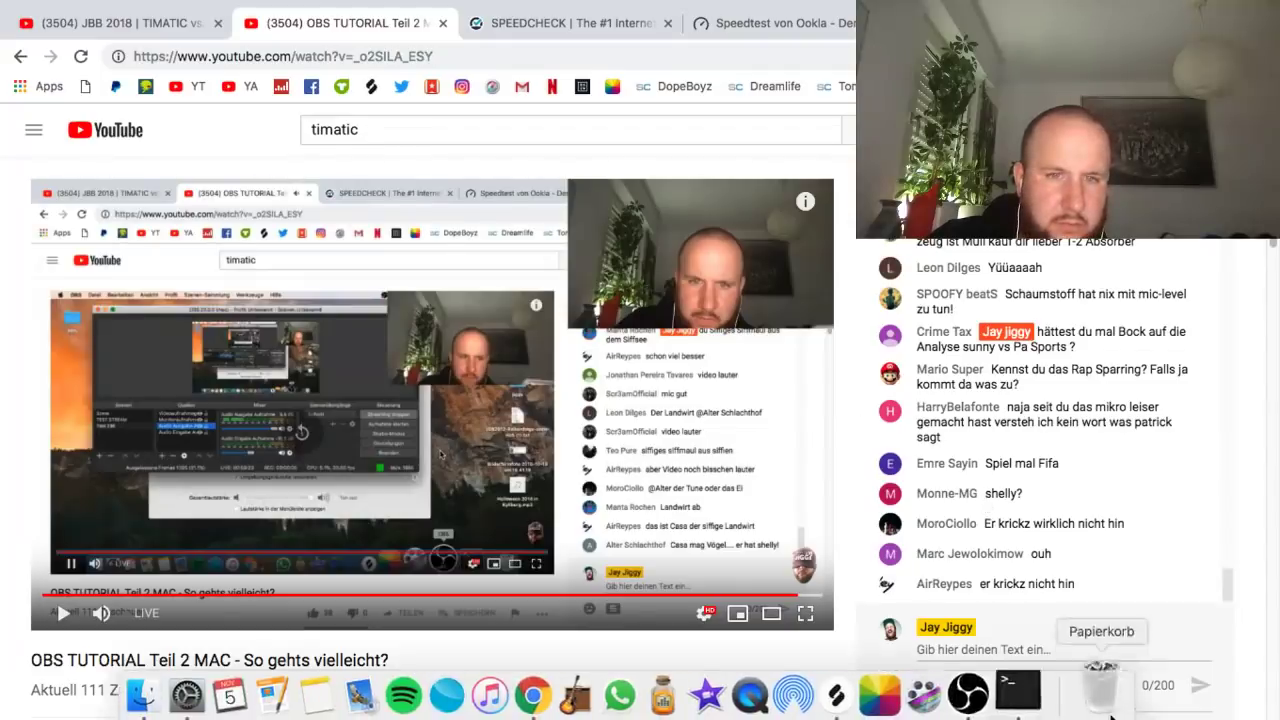
left_click(1004, 688)
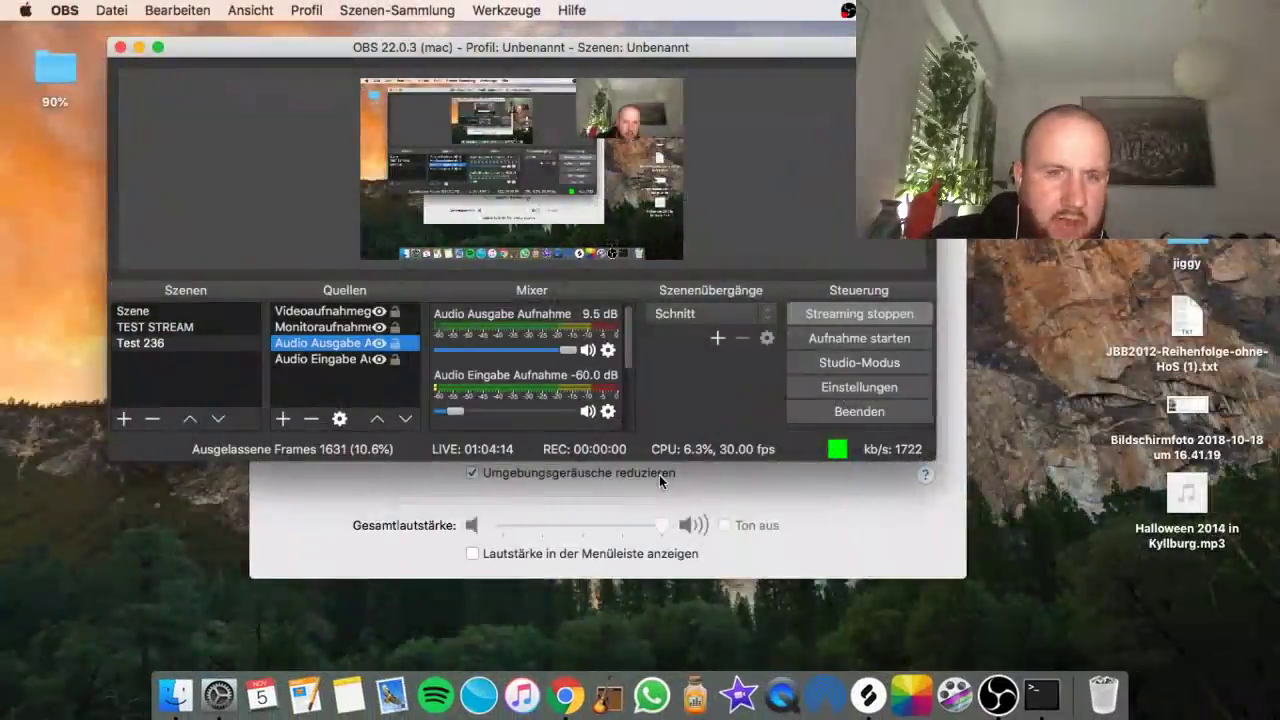
left_click_drag(456, 411, 422, 415)
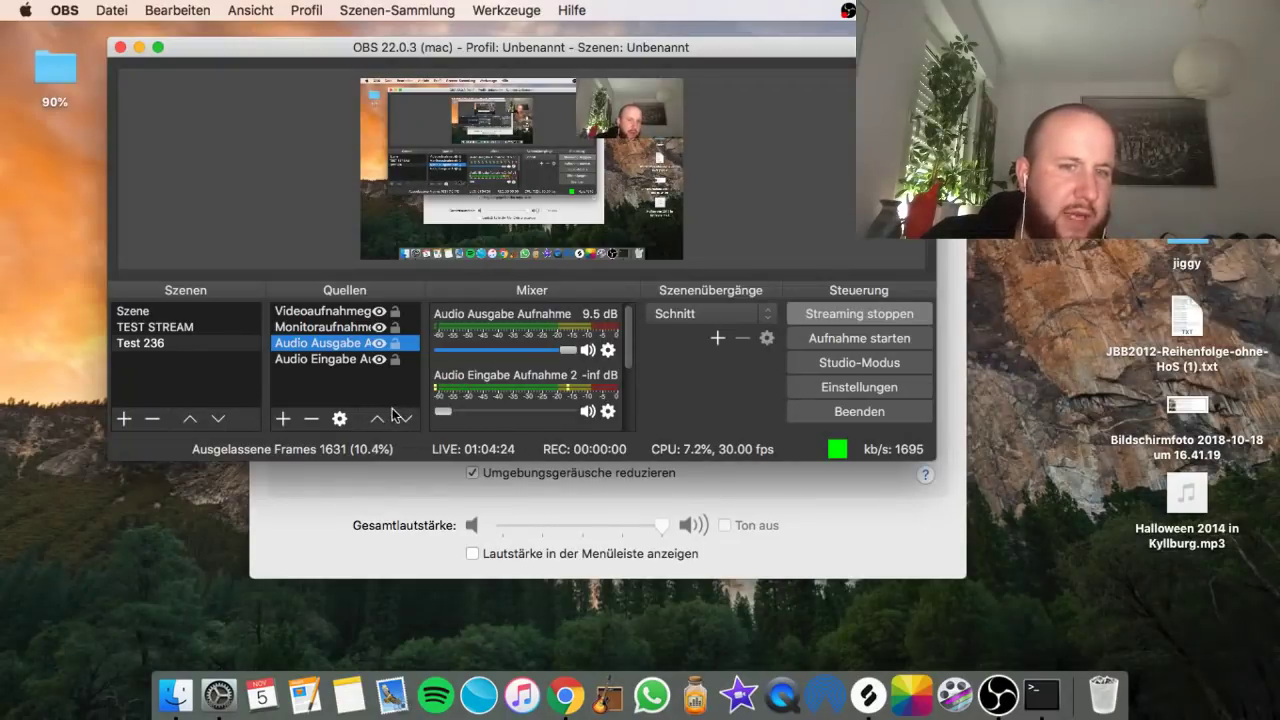
mouse_move(447, 411)
left_mouse_down()
mouse_move(473, 411)
mouse_move(462, 426)
mouse_move(572, 426)
mouse_move(405, 427)
mouse_move(575, 416)
mouse_move(440, 416)
mouse_move(535, 418)
mouse_move(467, 420)
left_mouse_up()
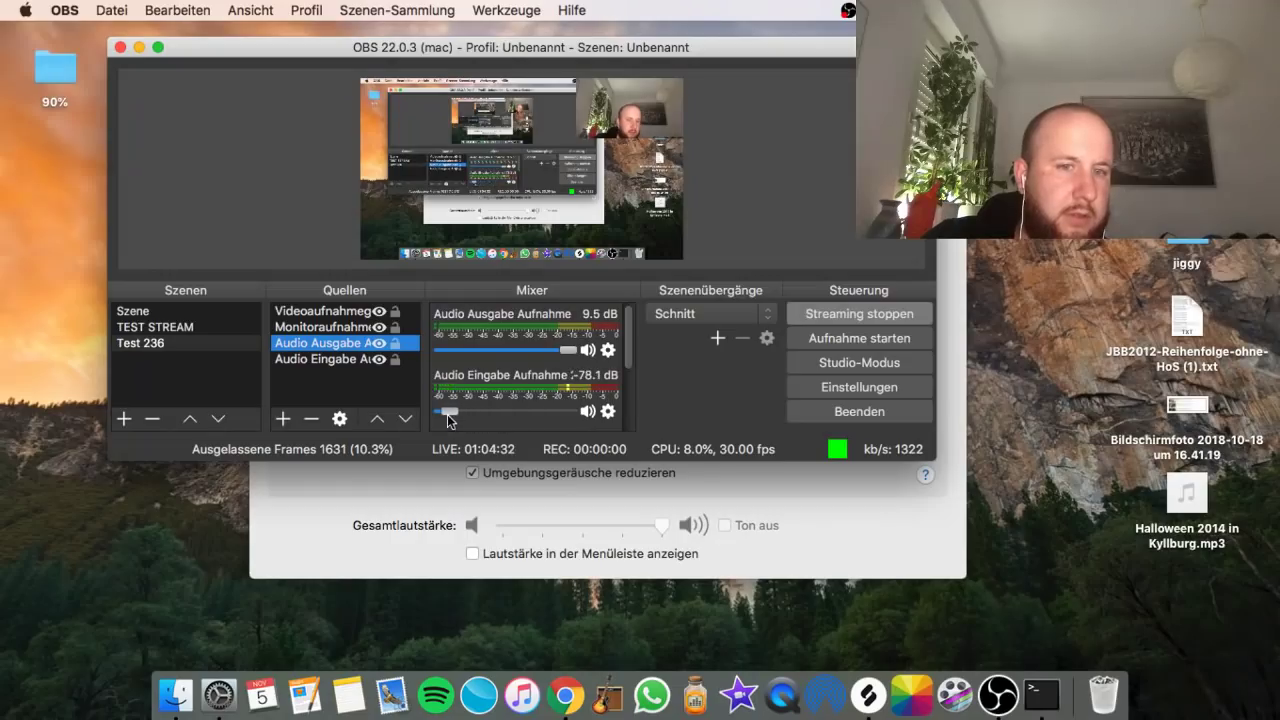
- Return to the OBS TUTORIAL stream in Chrome, play it briefly, pause it and read the newest chat comments
left_click(565, 695)
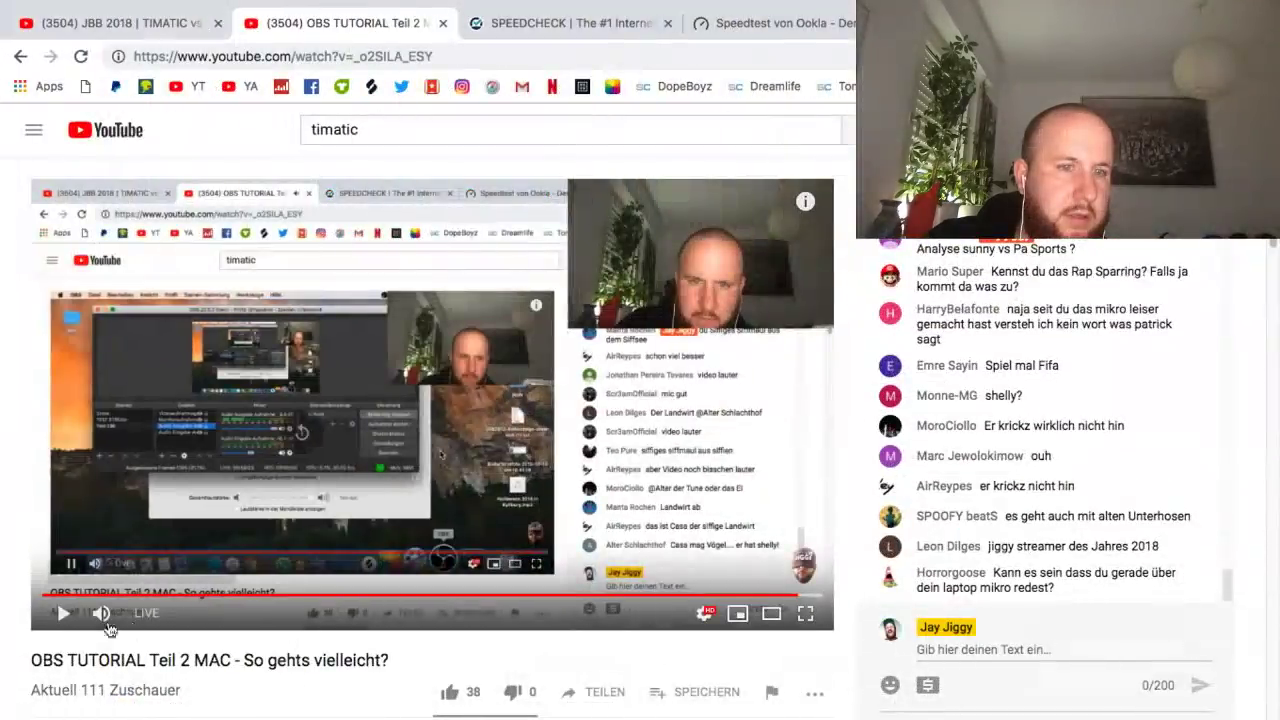
left_click(62, 615)
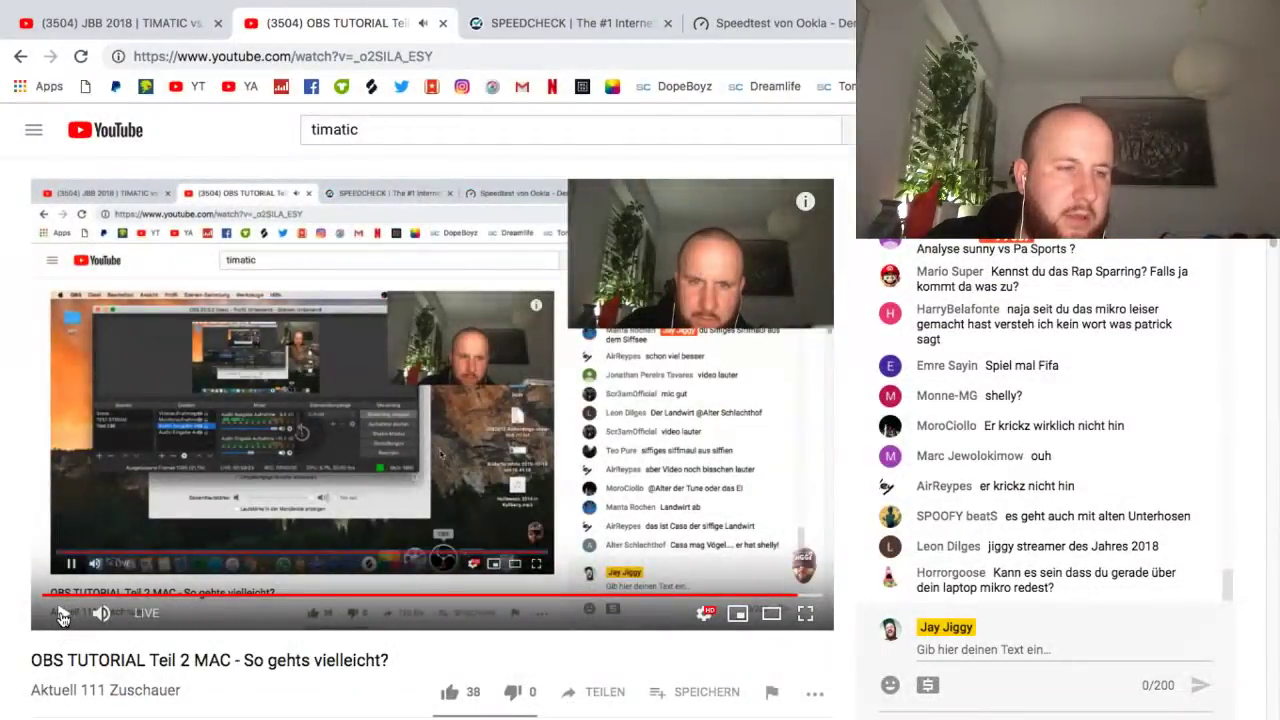
left_click(62, 615)
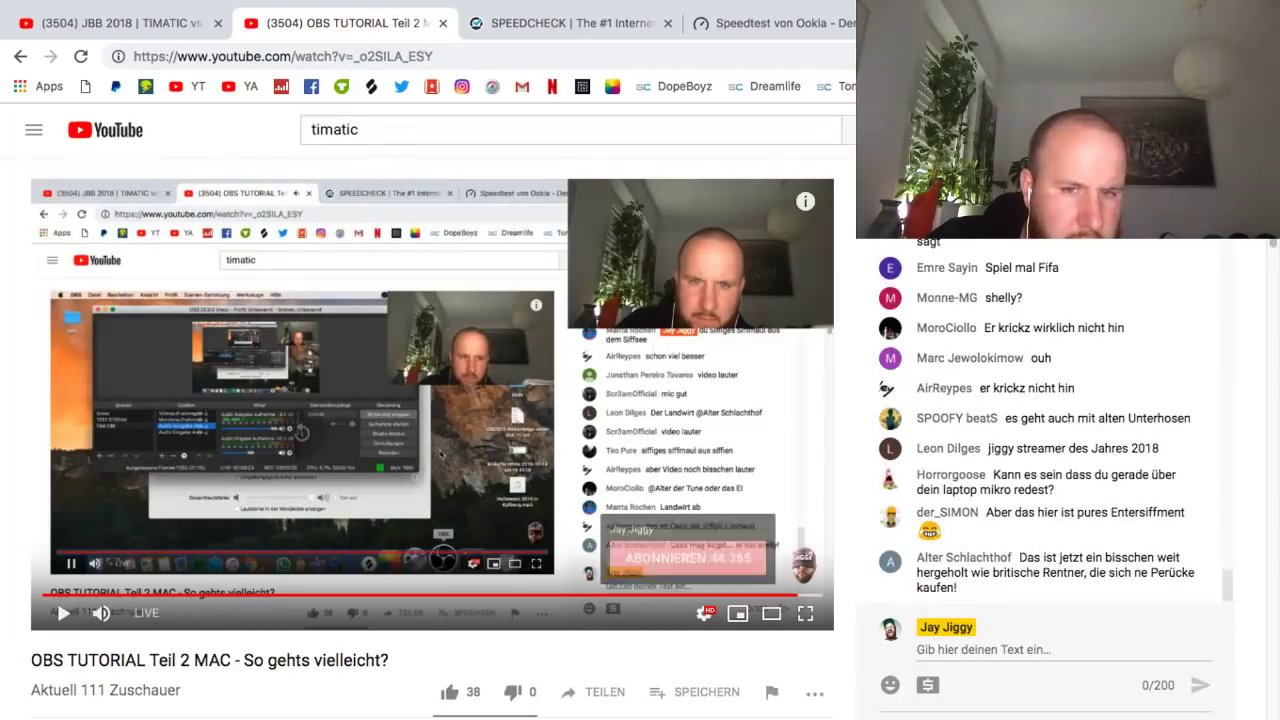
- Switch to OBS, hide the Audio Ausgabe and Audio Eingabe sources, and lower the Mic/Aux level to -12.0 dB
mouse_move(872, 685)
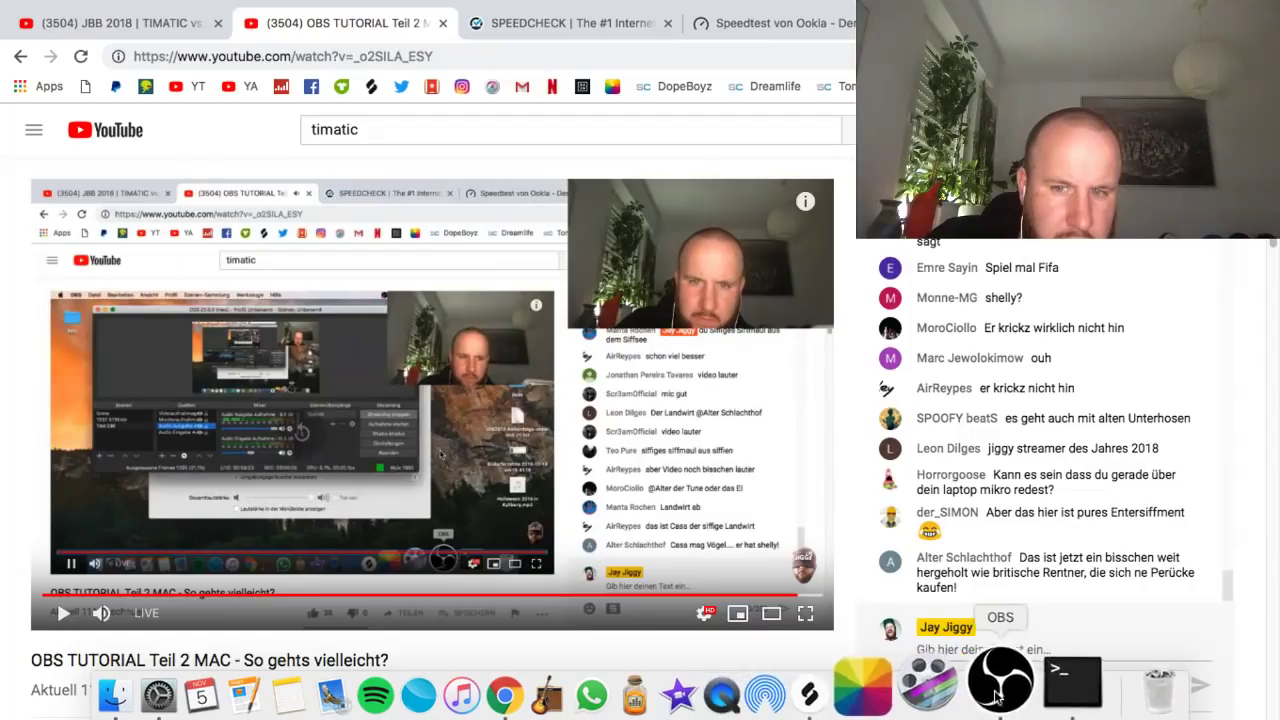
left_click(995, 692)
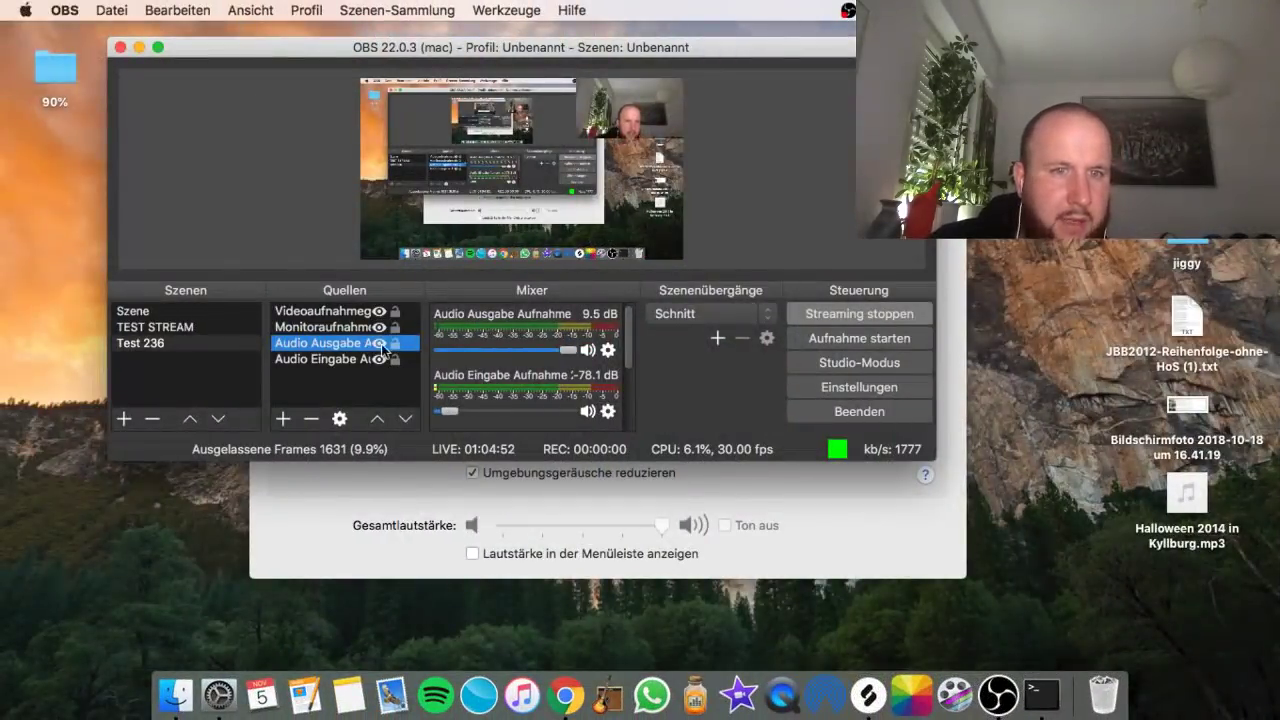
left_click(342, 362)
left_click(344, 345)
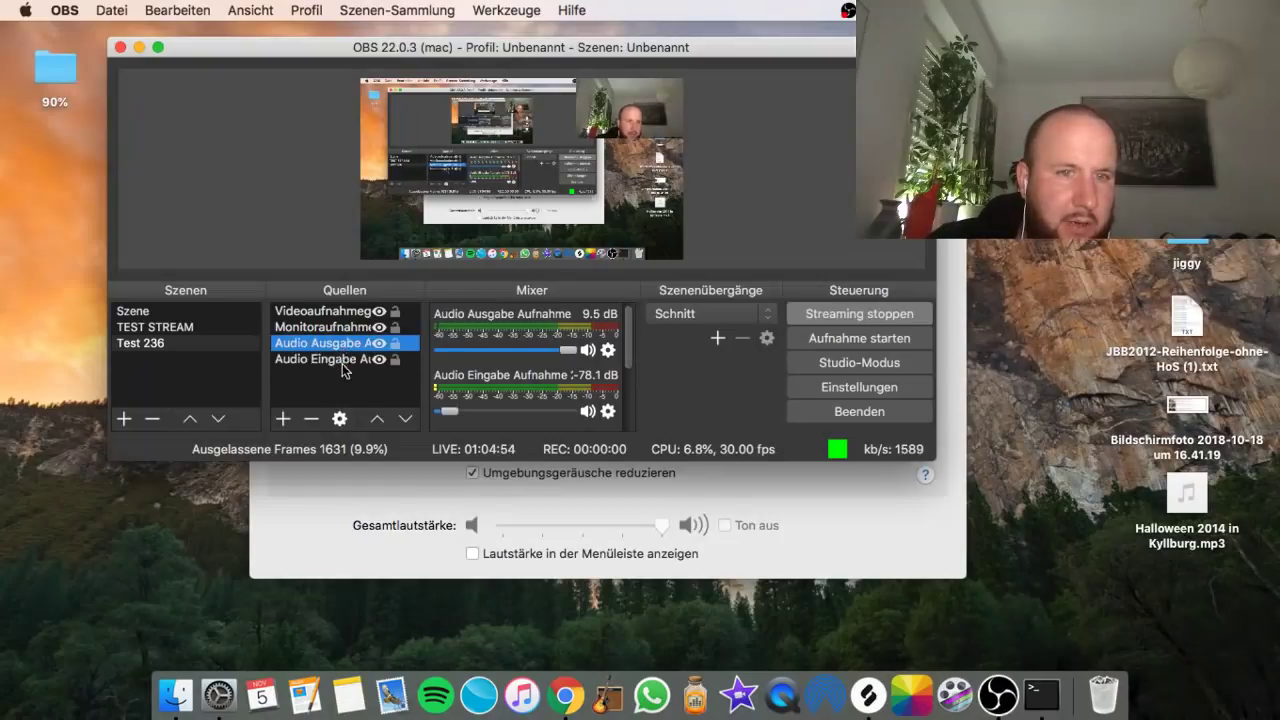
left_click(346, 357)
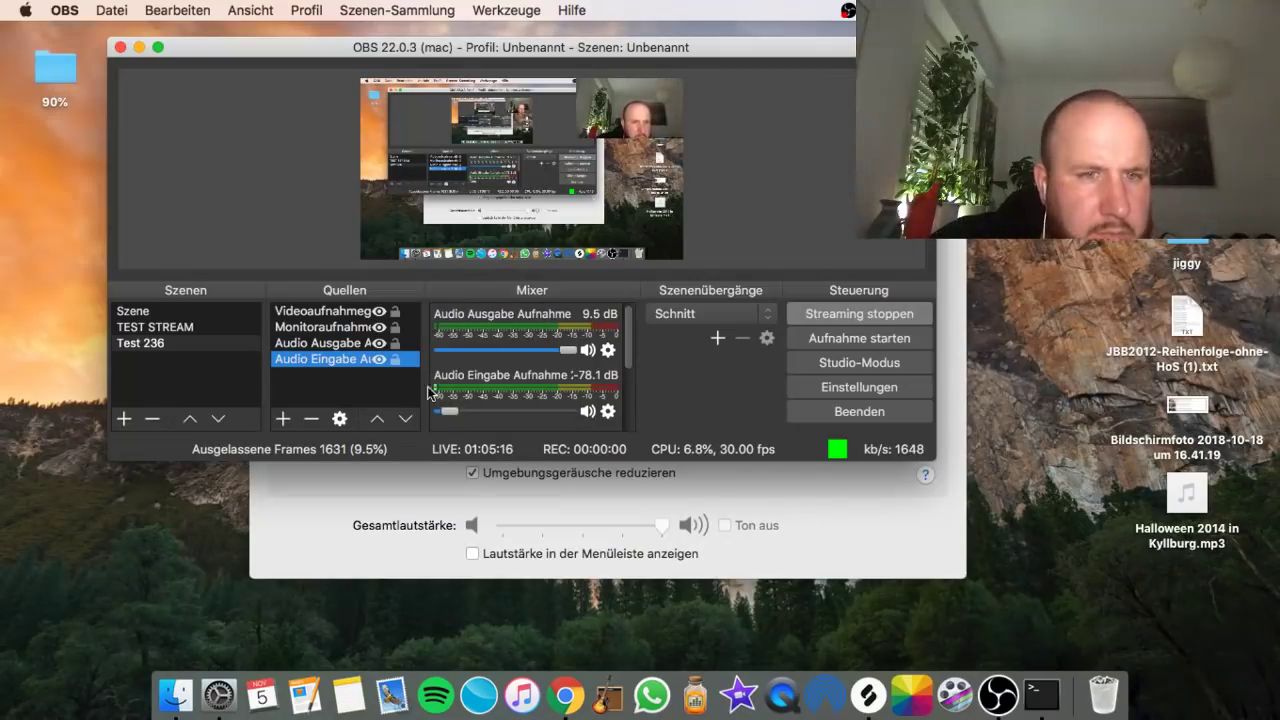
left_click(378, 343)
left_click(378, 359)
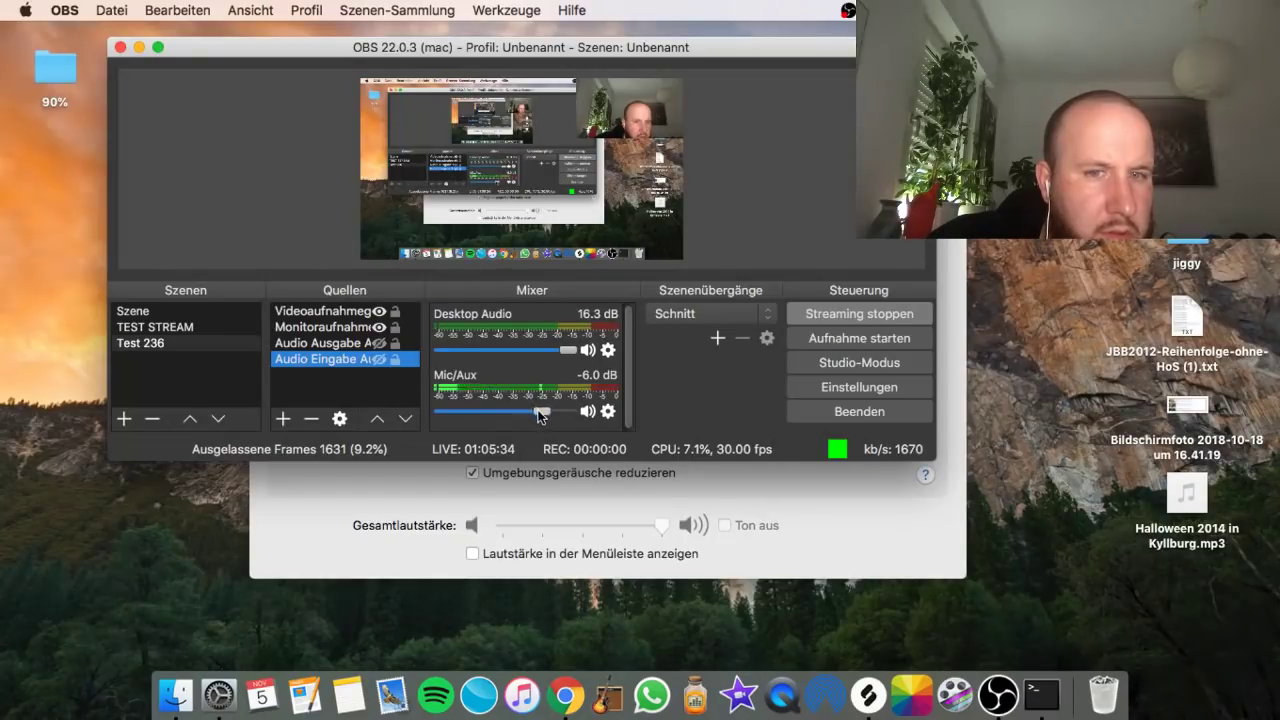
left_click_drag(535, 415, 529, 417)
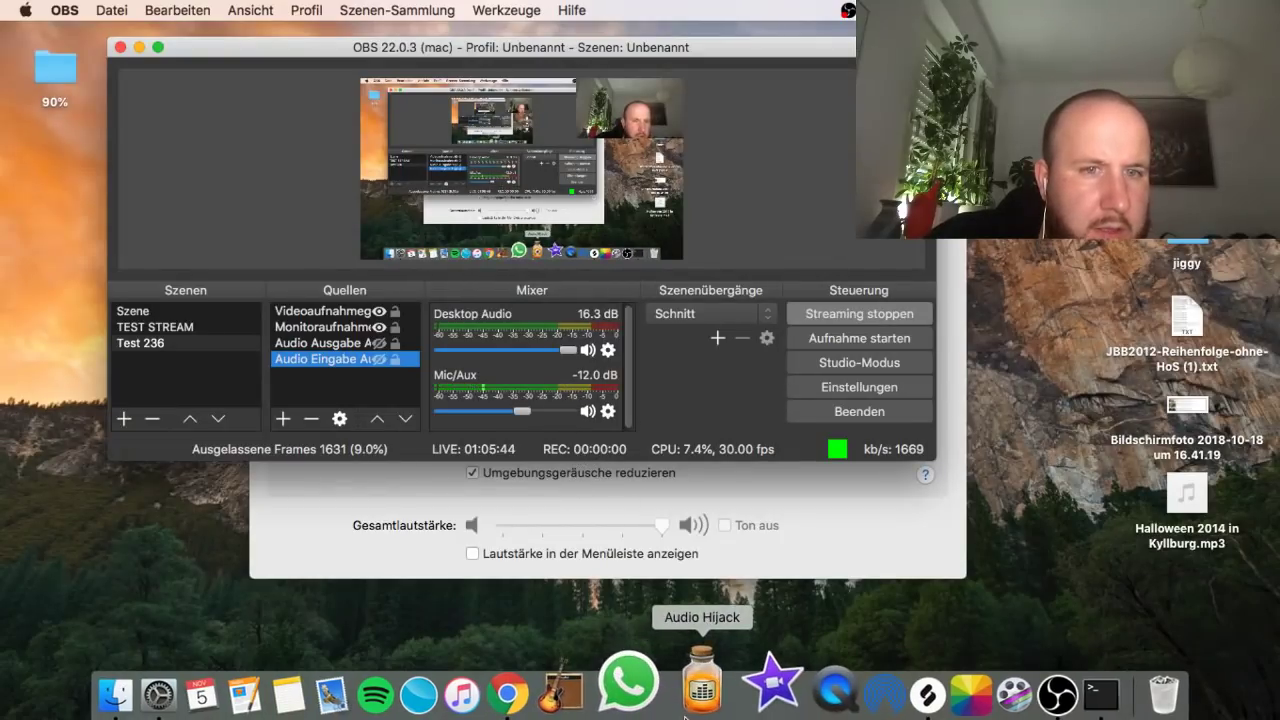
- Play a few seconds of the JBB 2018 TIMATIC vs. CLASH PARKER video in Chrome as test audio and pause it
left_click(560, 690)
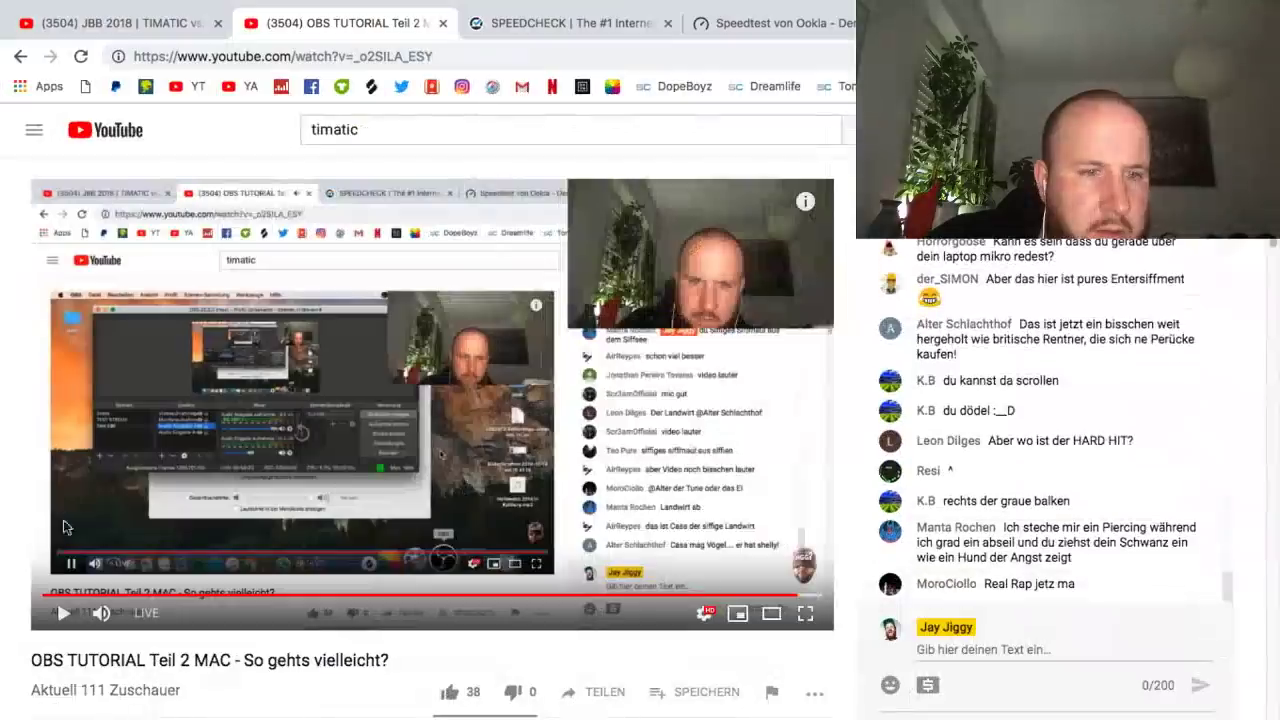
left_click(176, 38)
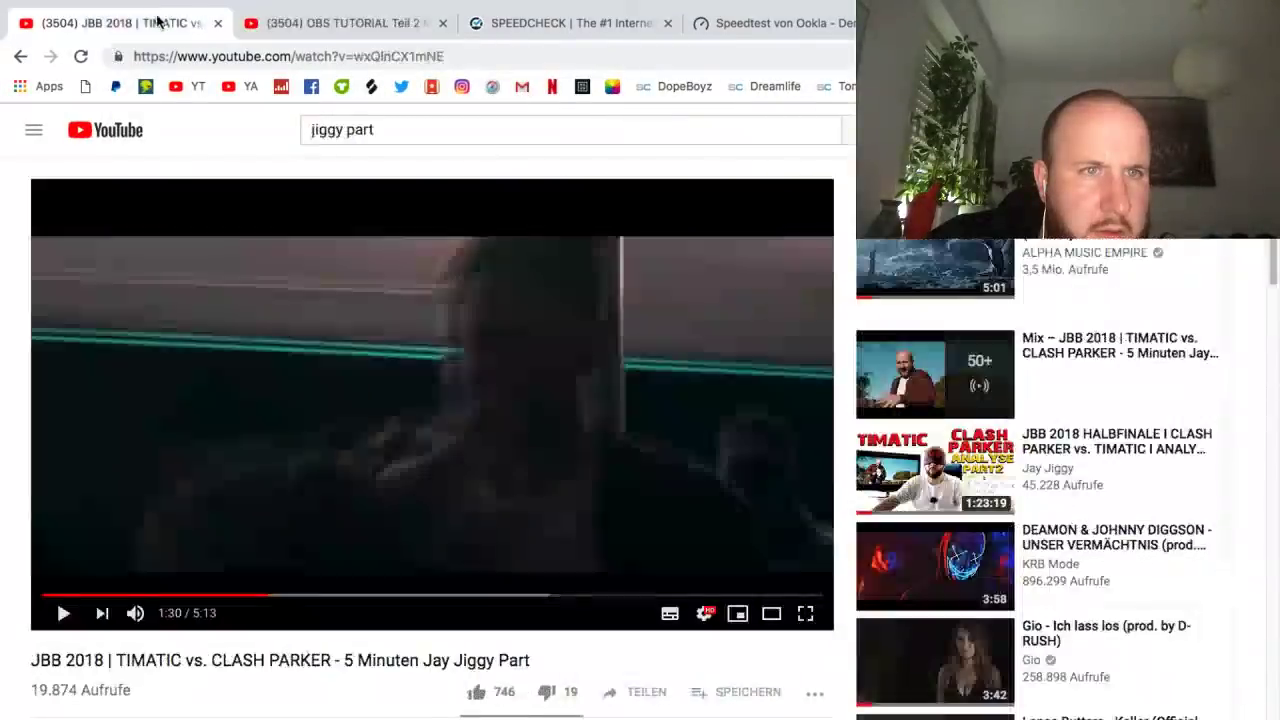
left_click(64, 613)
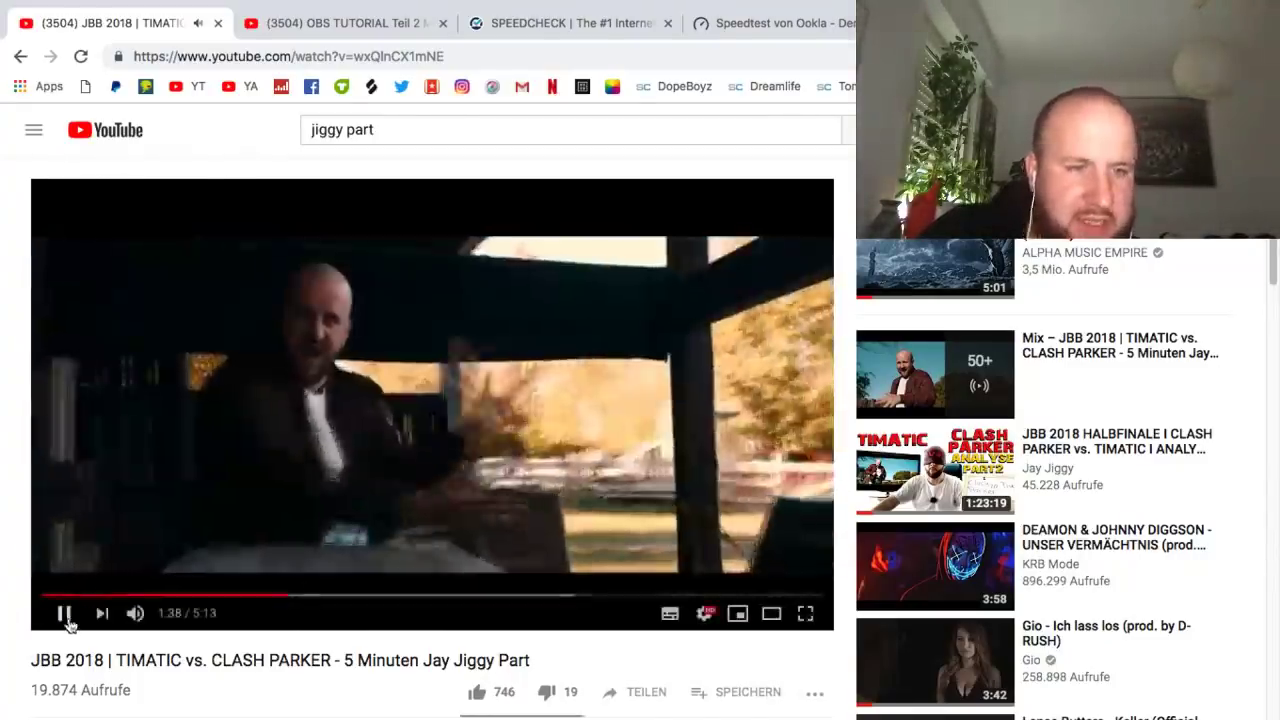
left_click(63, 613)
- Listen to the test passage in the OBS TUTORIAL stream, check the viewers' chat feedback and pause the playback
key("ctrl+Tab")
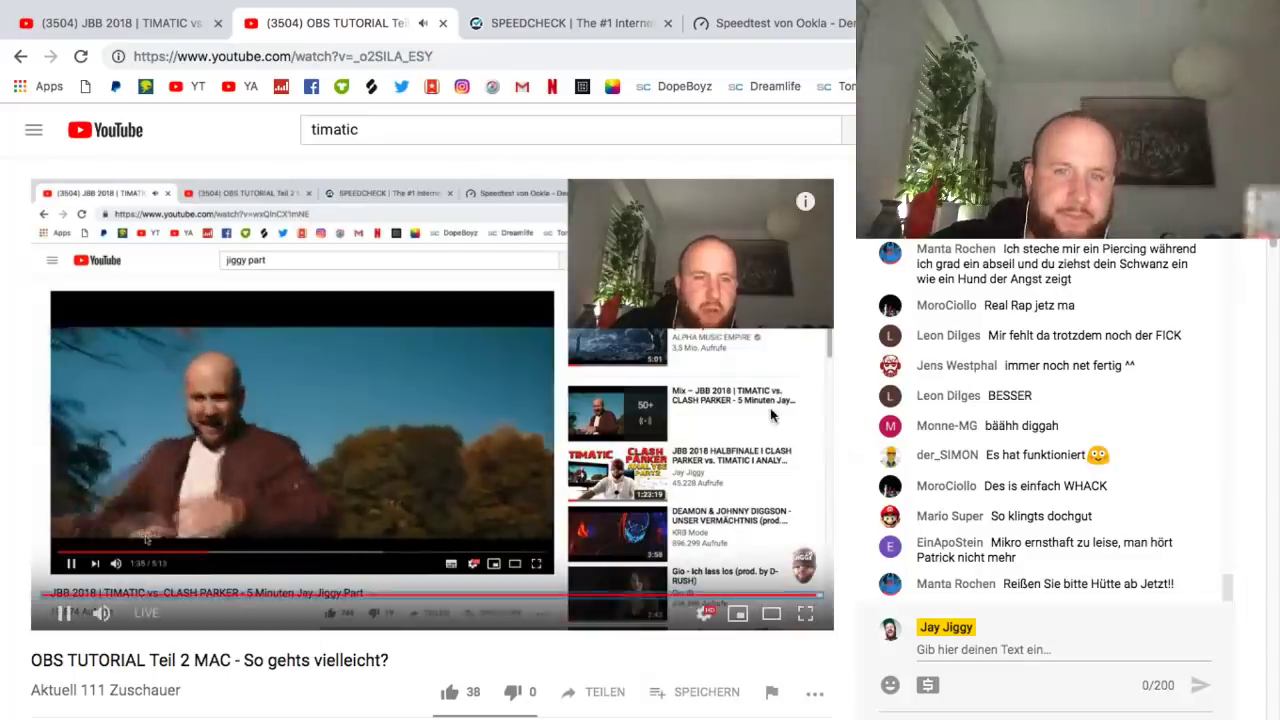
left_click(64, 614)
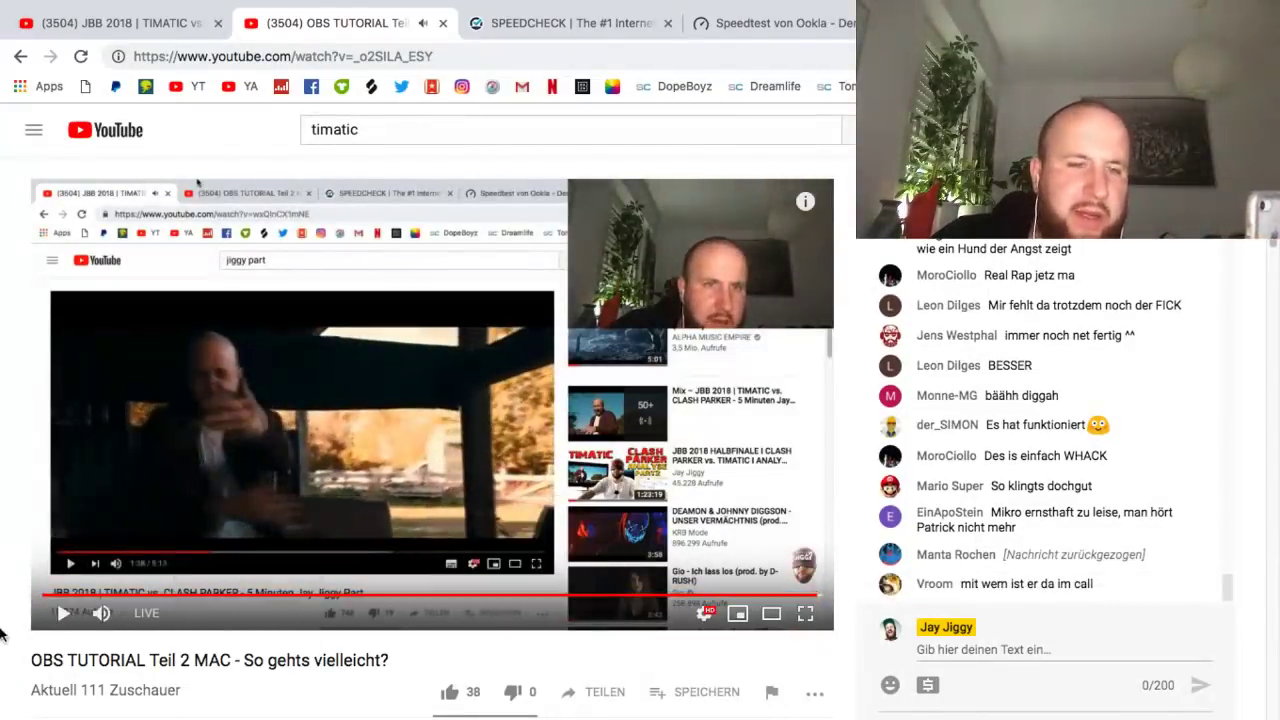
left_click(64, 614)
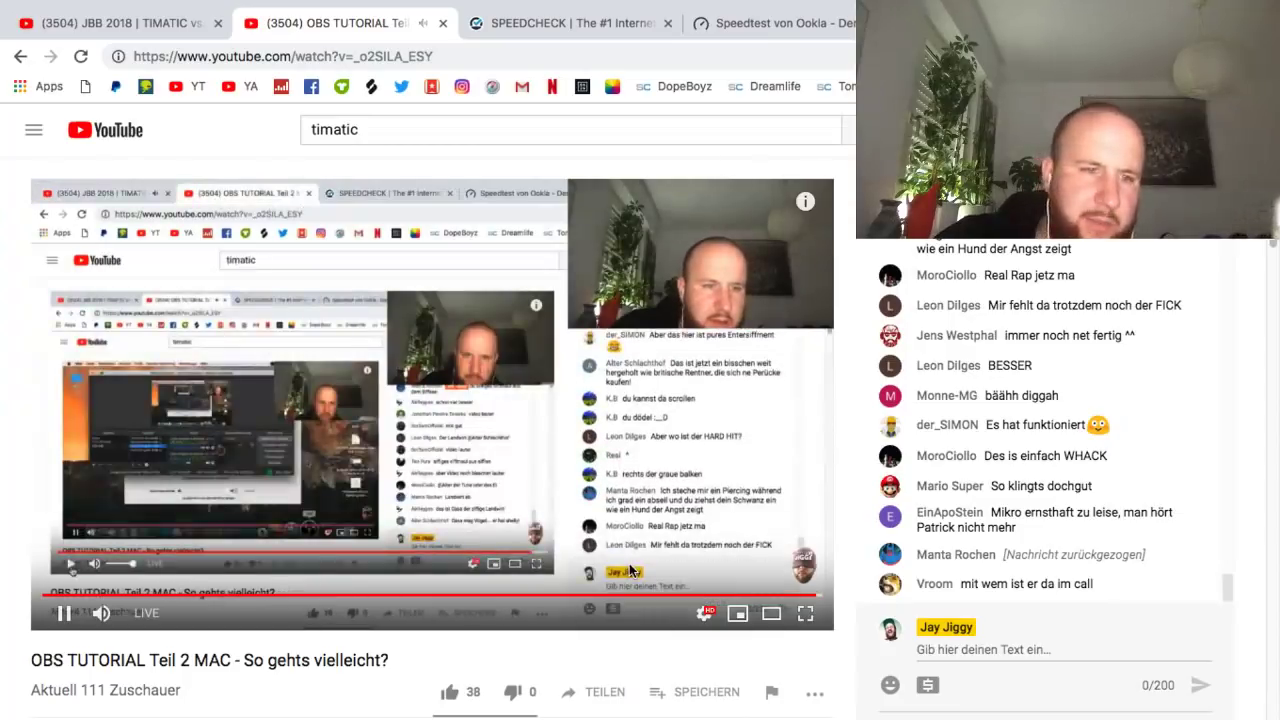
left_click(558, 563)
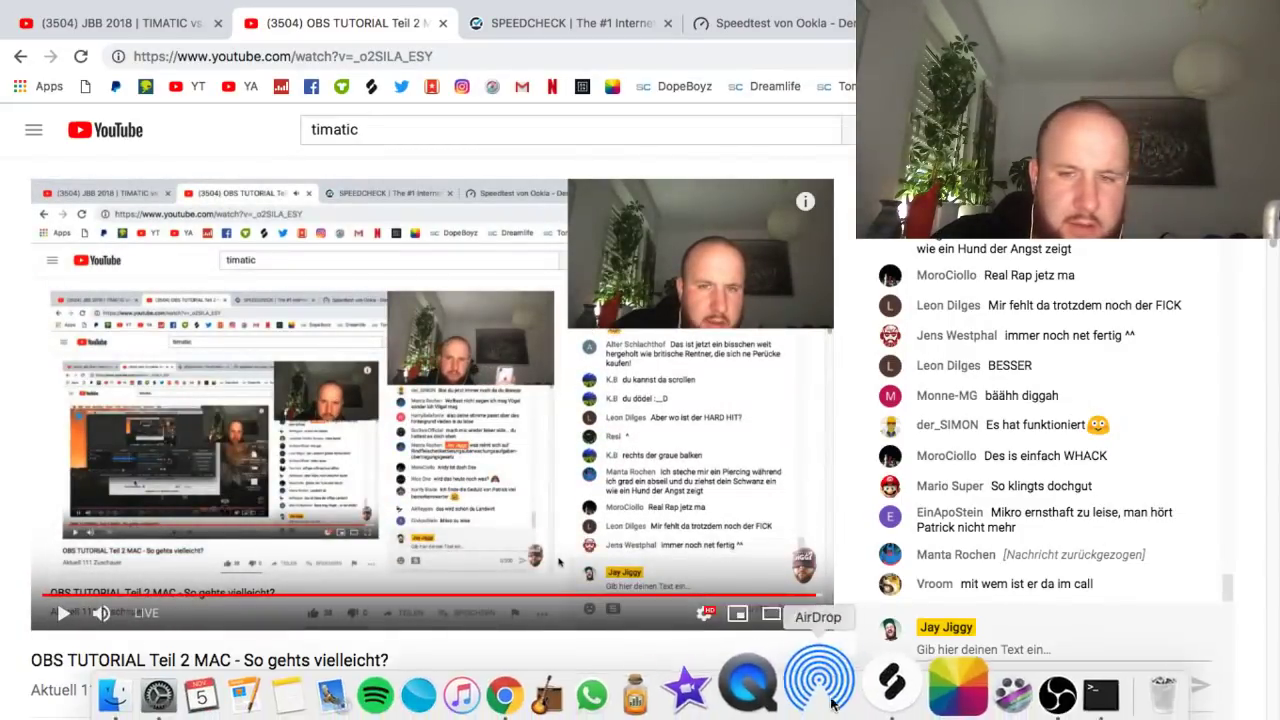
- Switch to OBS and set the Desktop Audio volume to 750 % in the advanced audio properties
left_click(1010, 685)
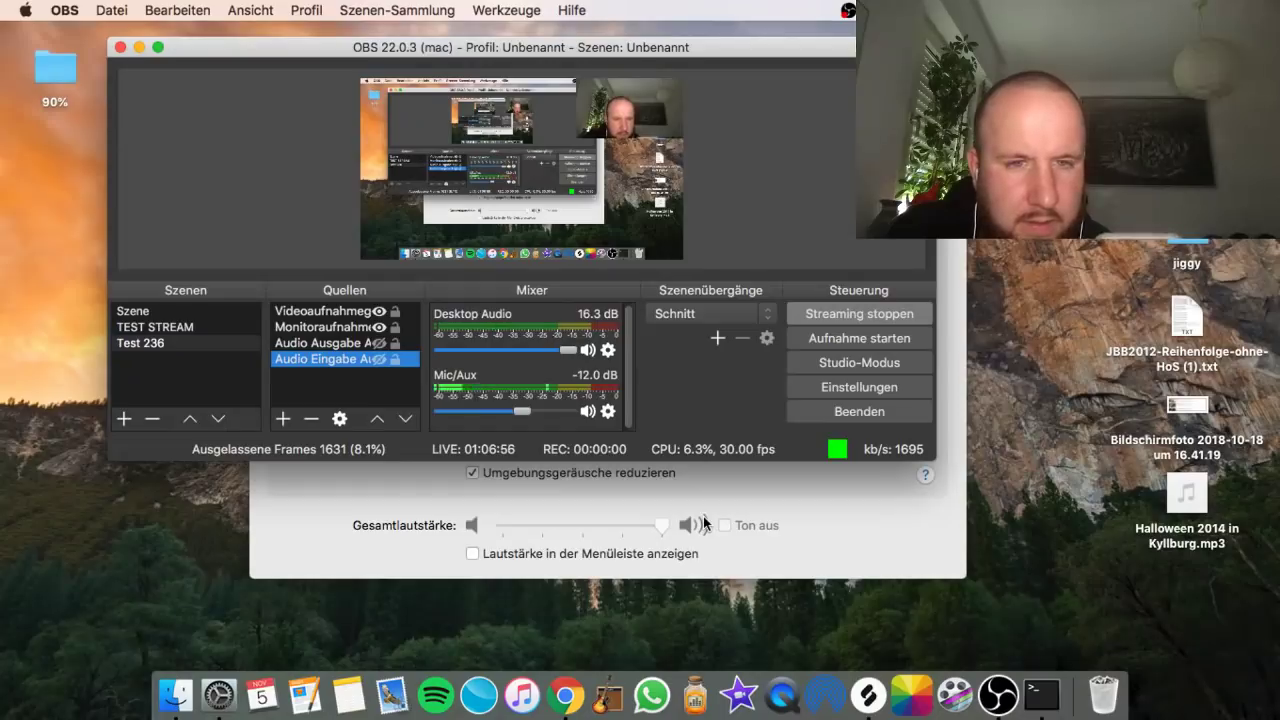
left_click(609, 350)
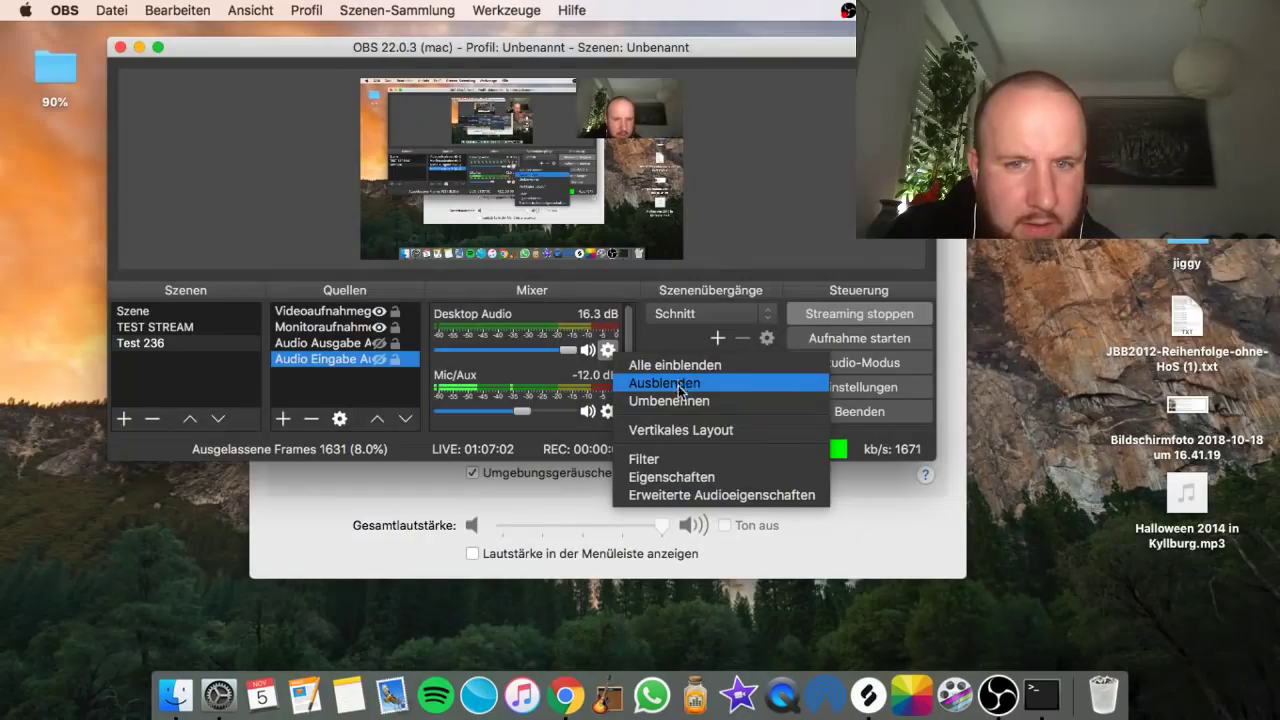
left_click(696, 498)
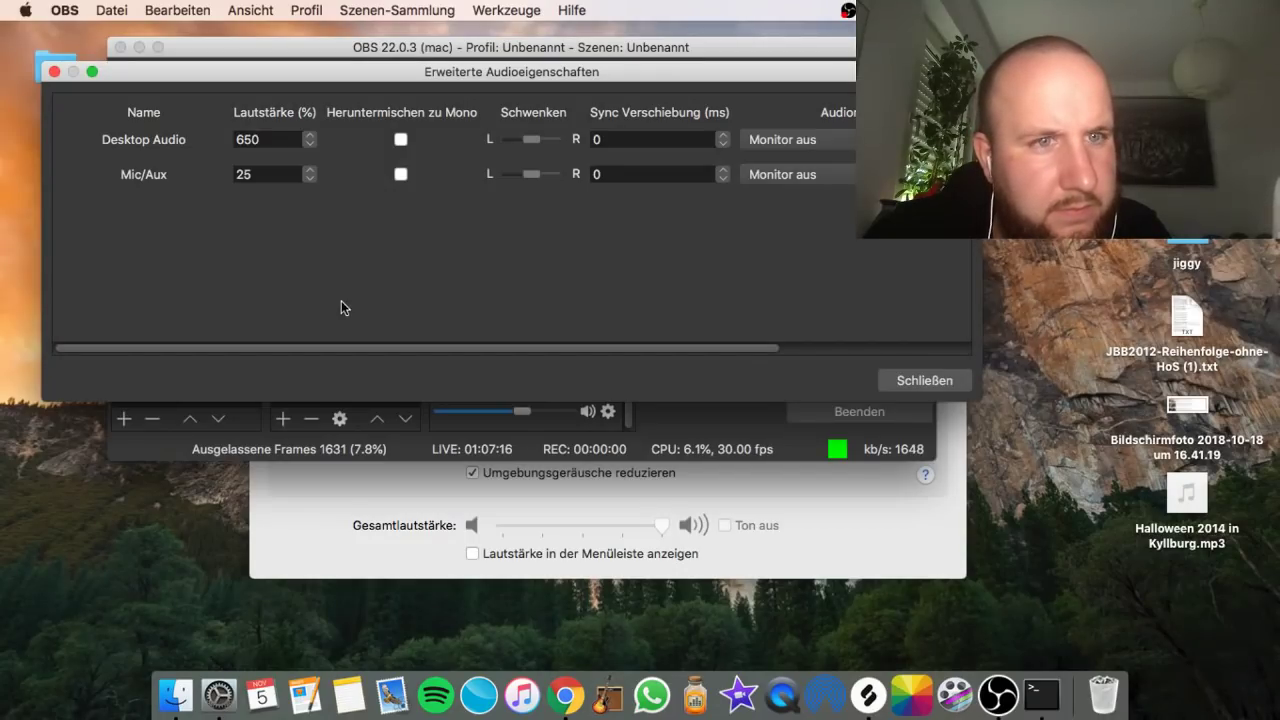
double_click(267, 140)
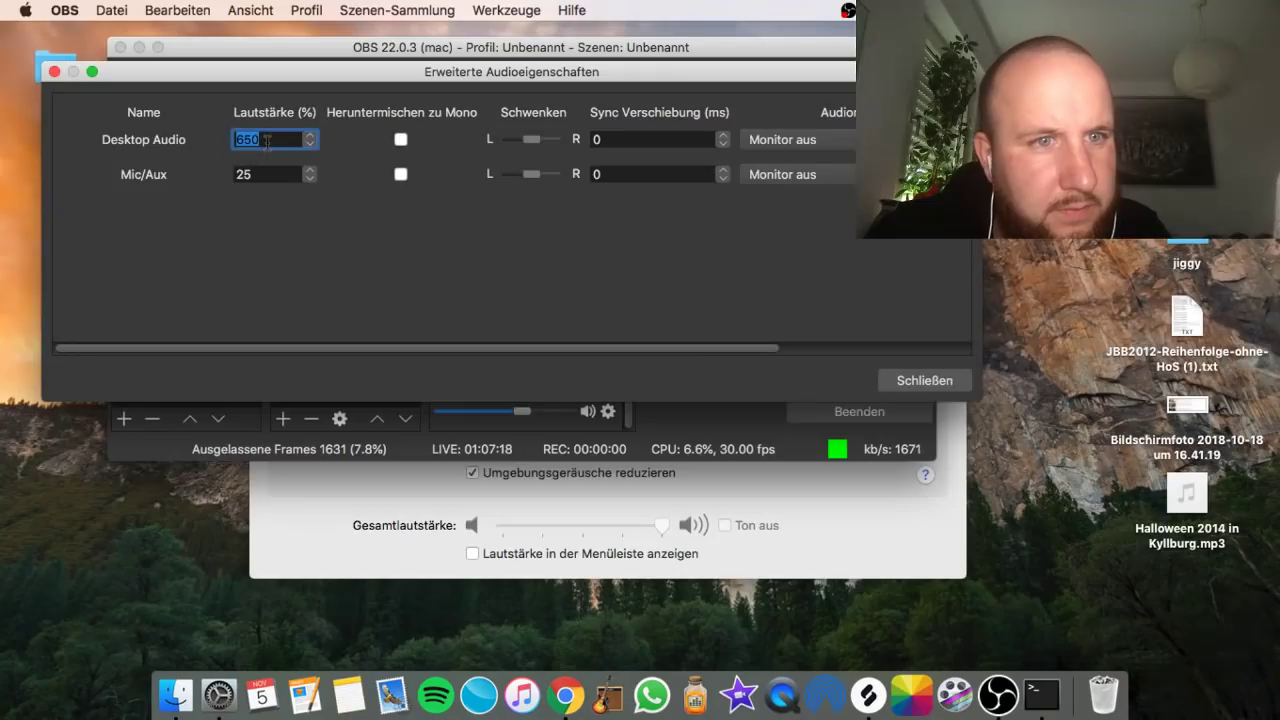
type("75")
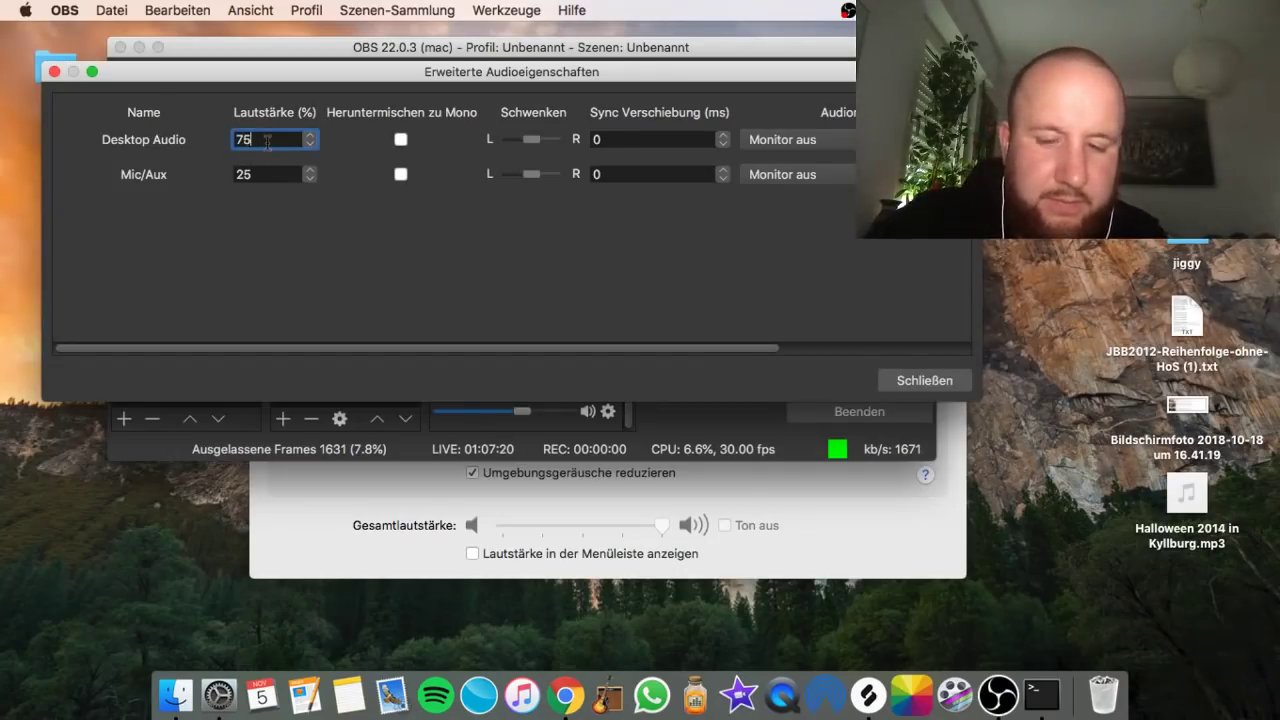
type("0")
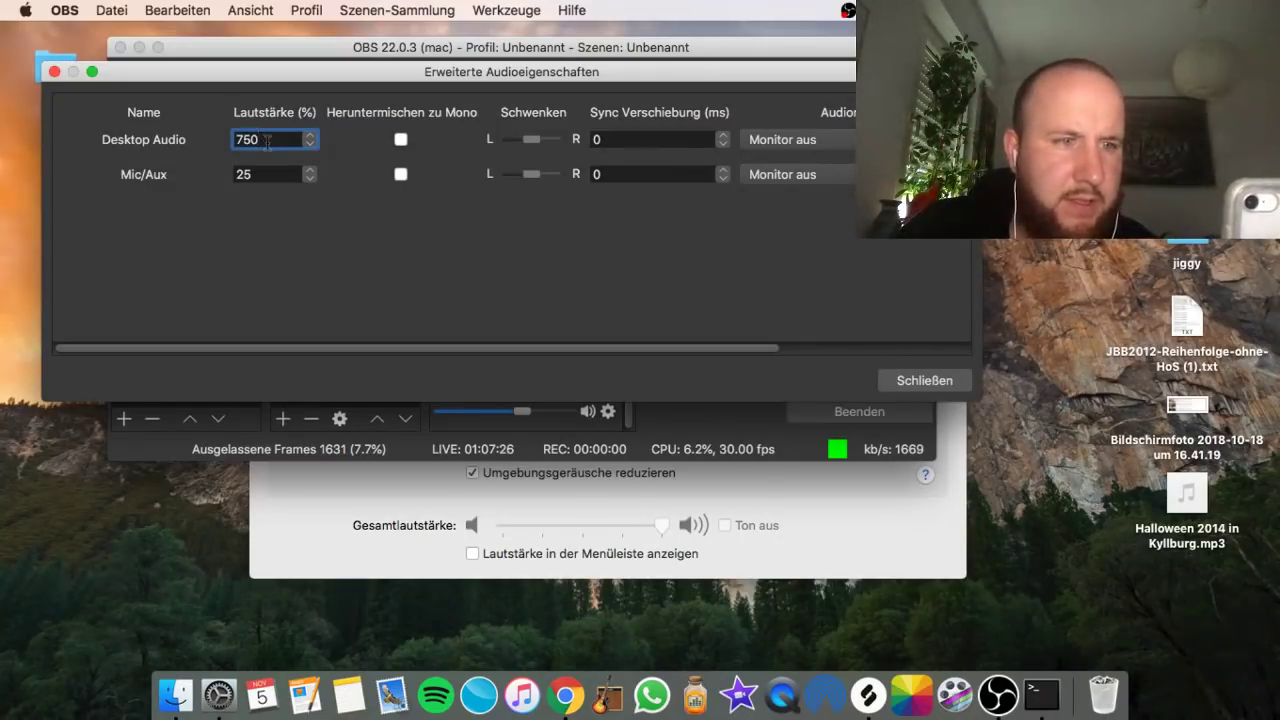
- Close the advanced audio properties, switch to Chrome, and mute the OBS TUTORIAL stream with its playback moved to the live position
left_click(924, 382)
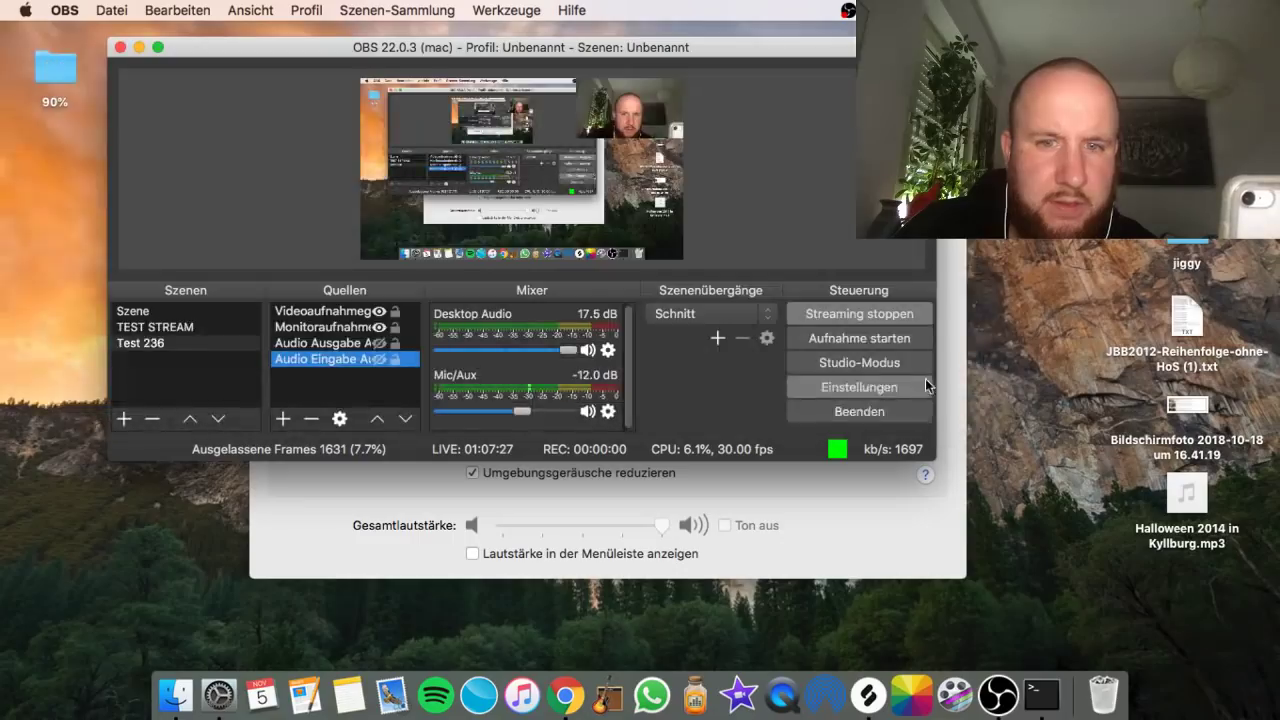
left_click(565, 690)
left_click(160, 22)
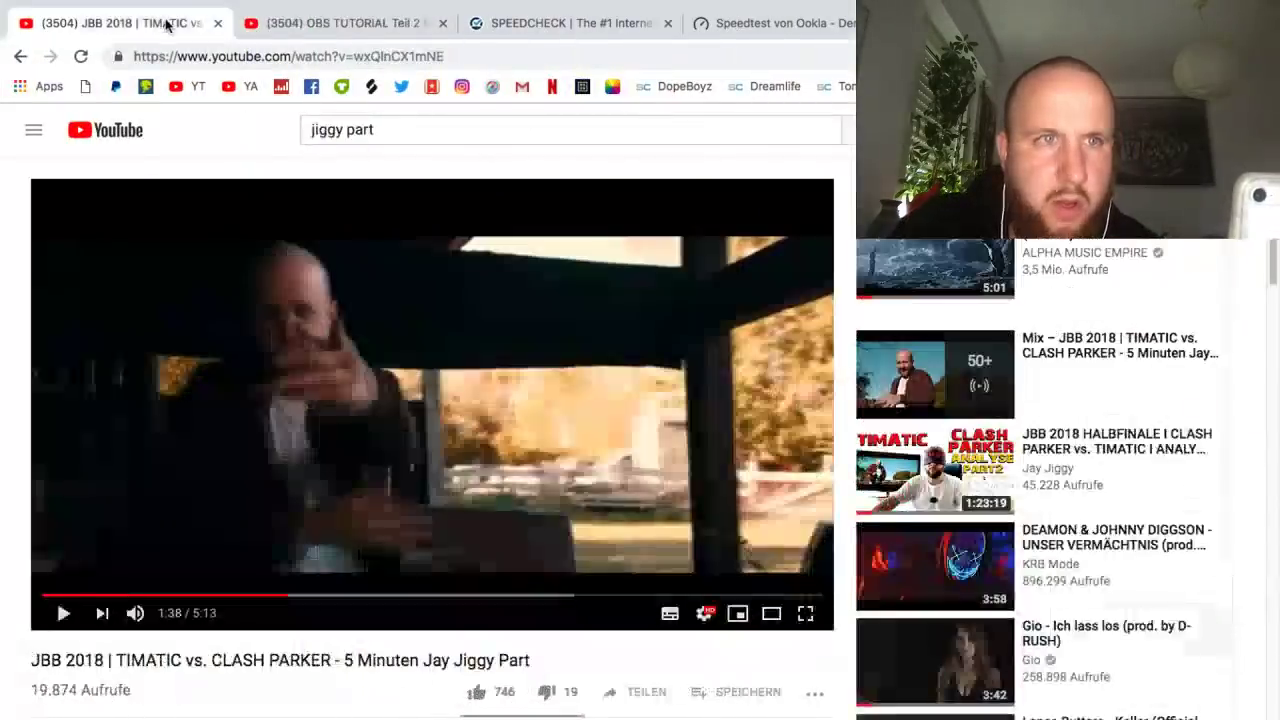
left_click(305, 12)
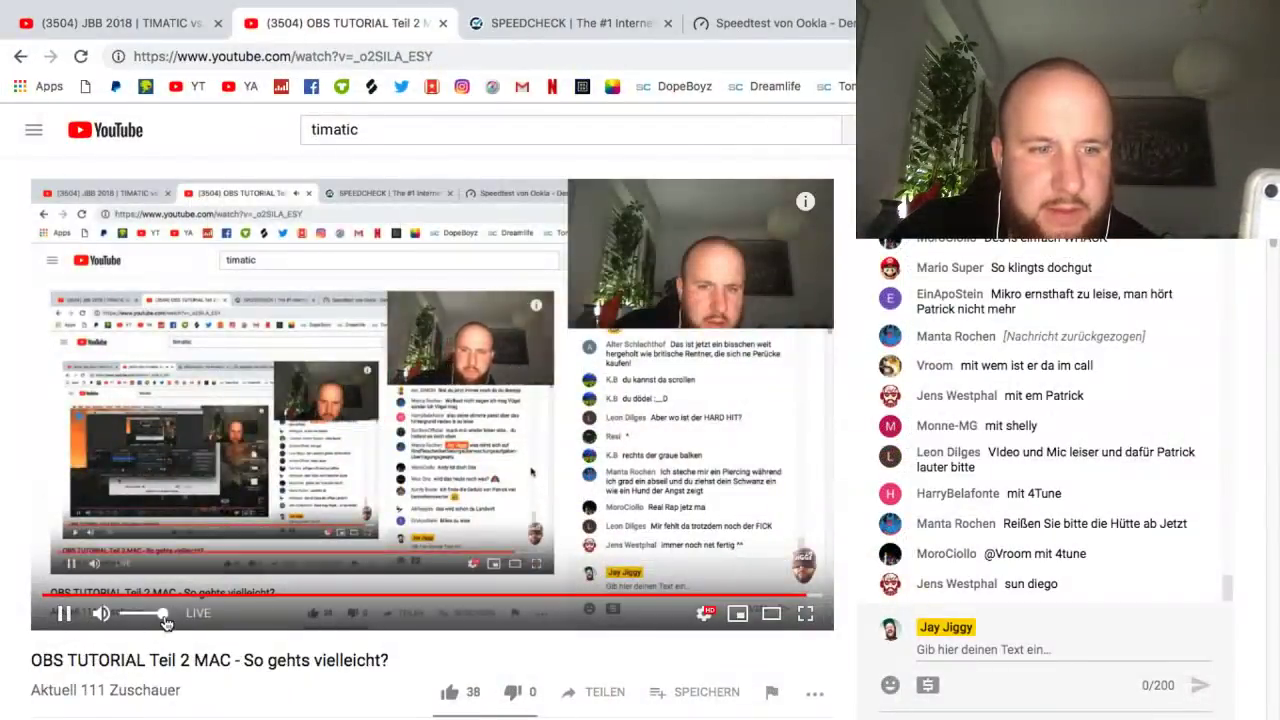
left_click_drag(163, 613, 120, 613)
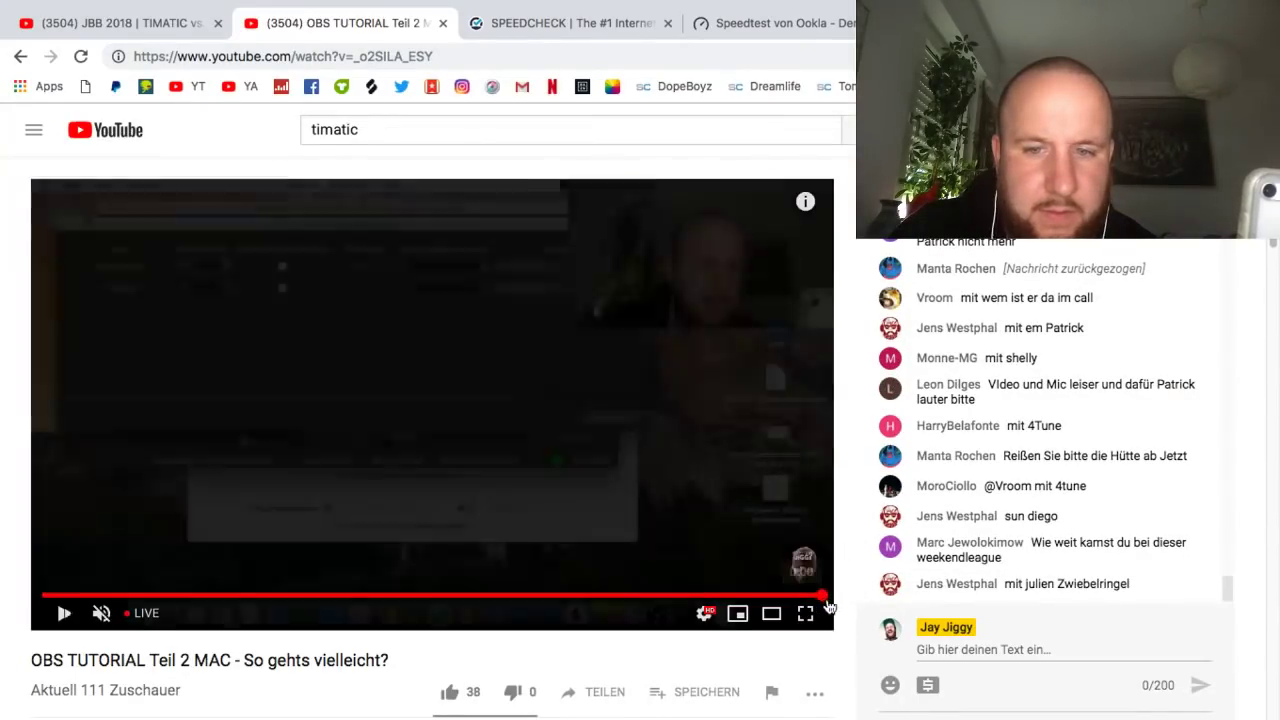
left_click(825, 600)
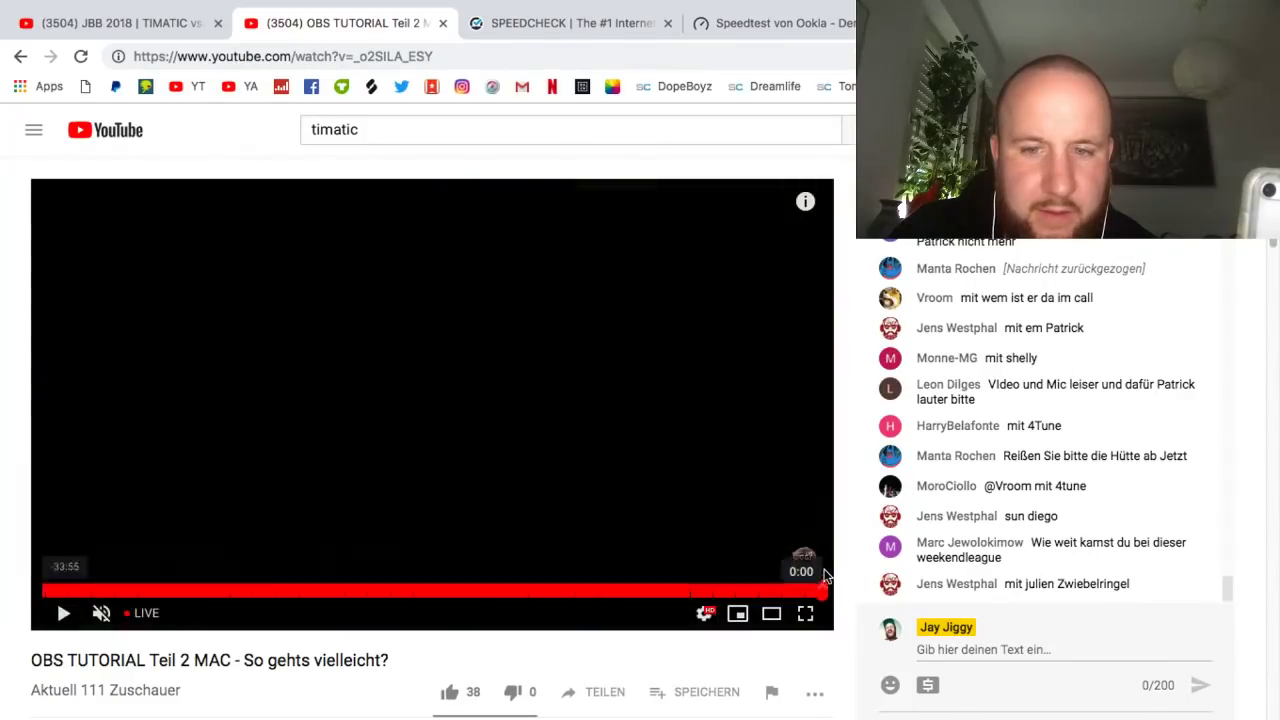
left_click_drag(710, 557, 822, 575)
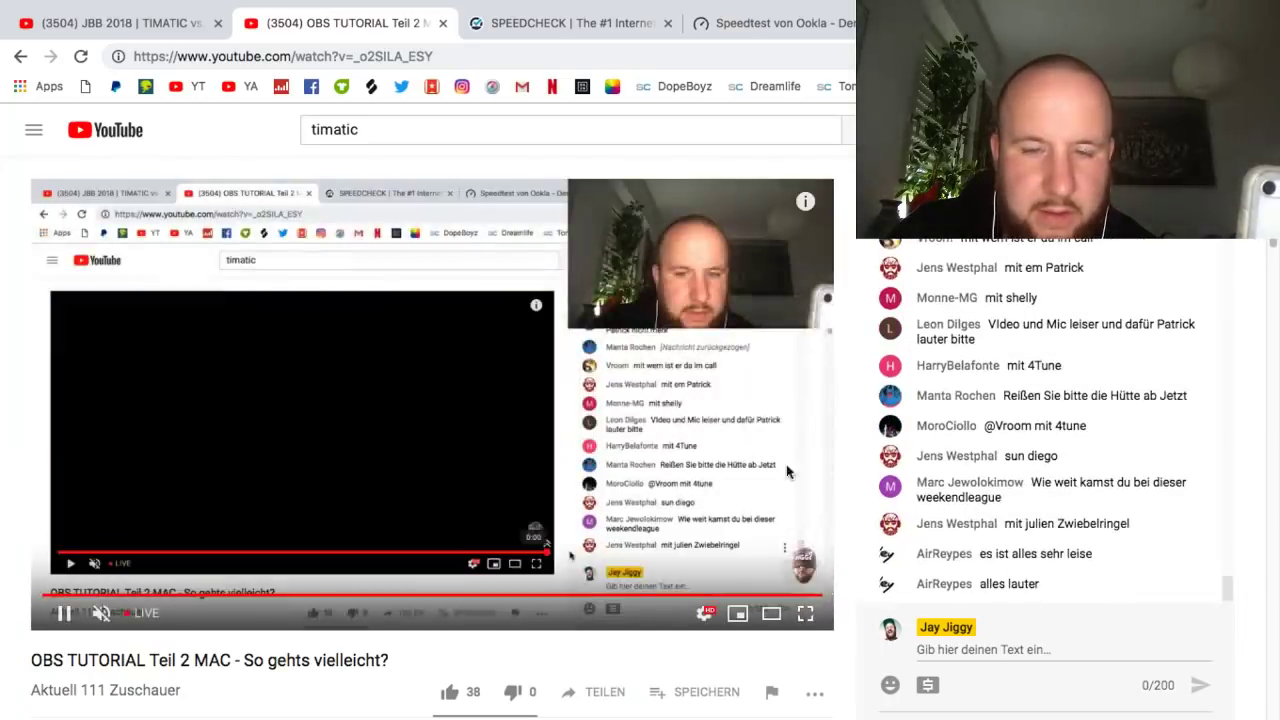
- Play a passage of the JBB 2018 TIMATIC vs. CLASH PARKER video, listen to it in the OBS TUTORIAL stream, and mute and pause the stream
left_click(105, 10)
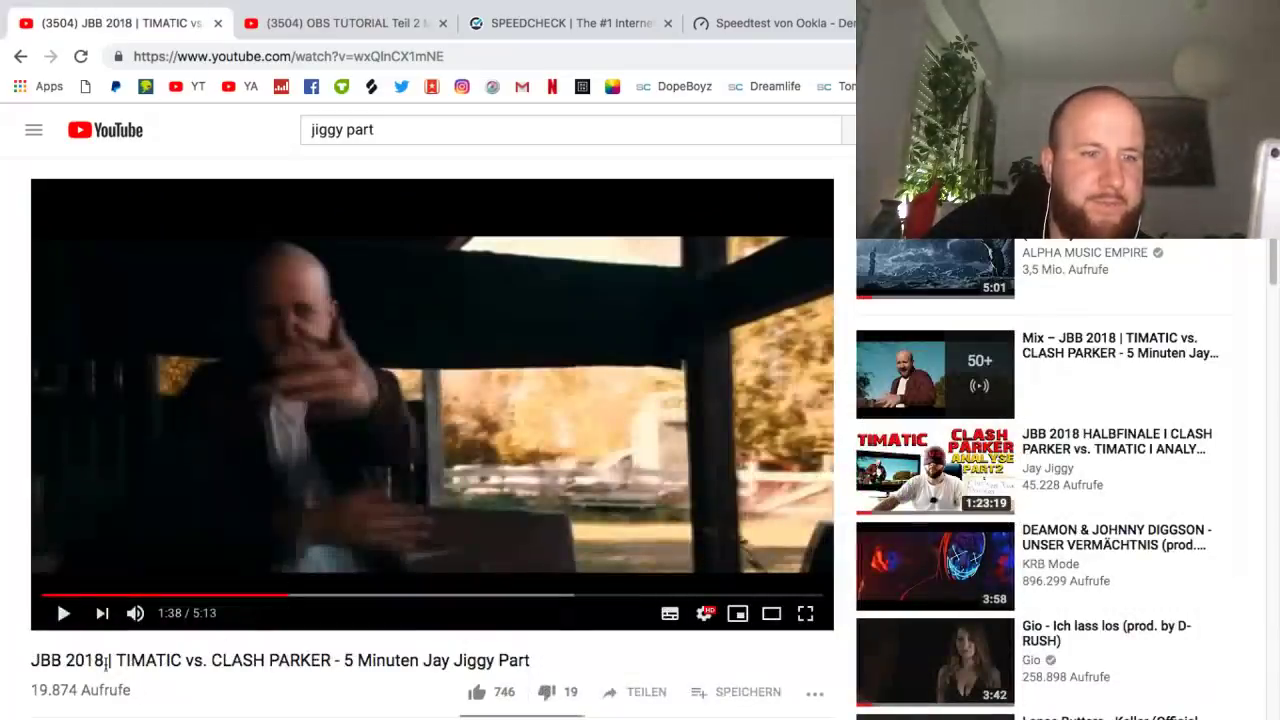
left_click(60, 615)
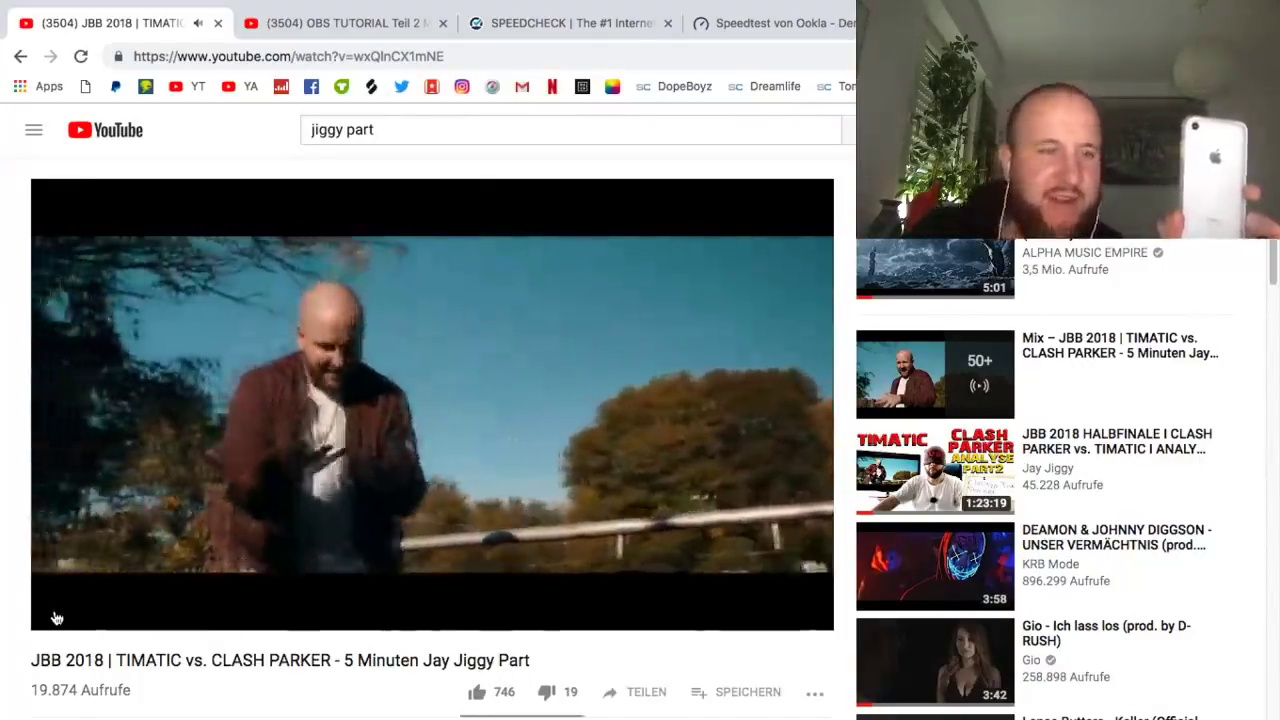
left_click(334, 22)
mouse_move(112, 618)
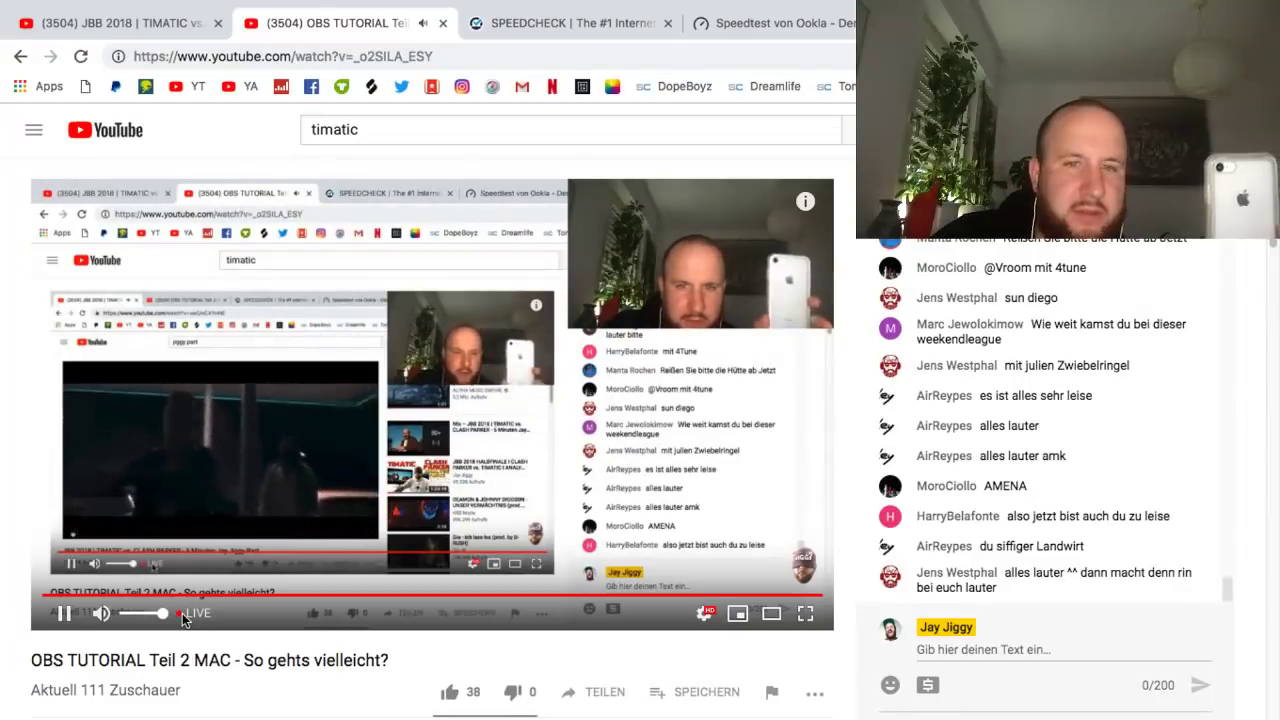
left_click(101, 613)
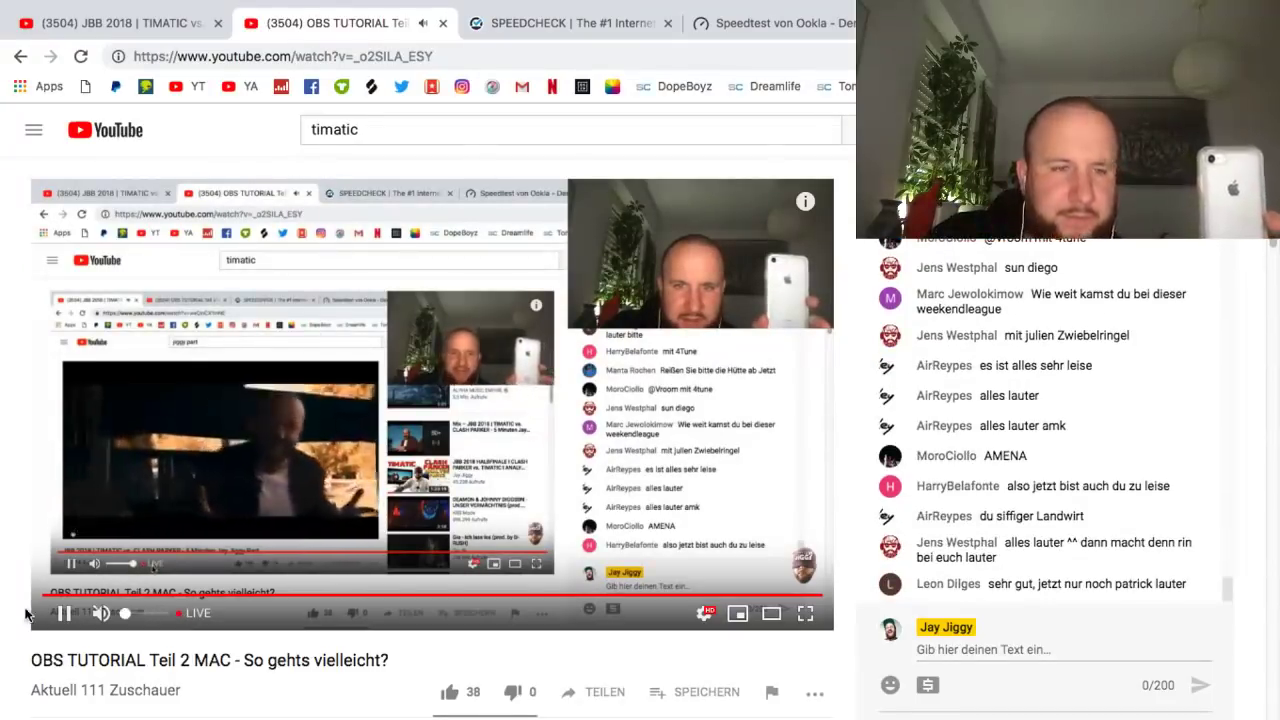
left_click(63, 613)
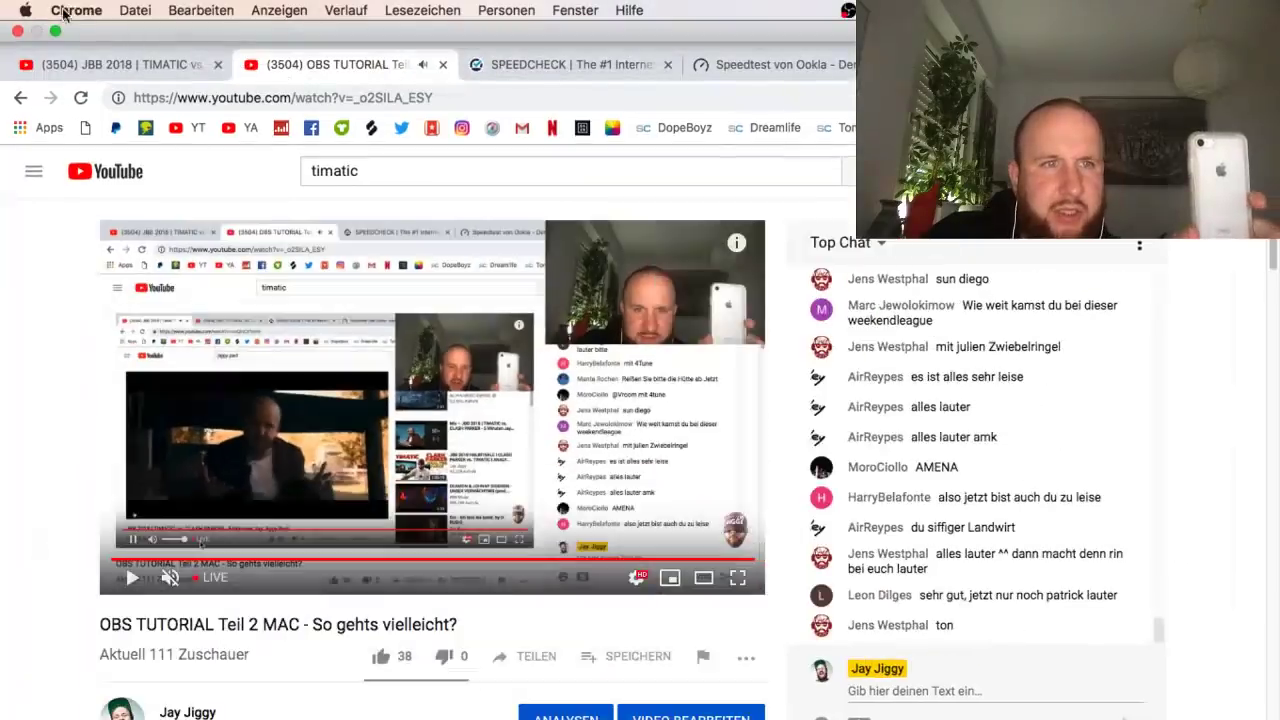
- Take Chrome out of full screen, minimize its window to return to OBS, and raise the Mic/Aux level to -8.2 dB
left_click(52, 32)
left_click(591, 42)
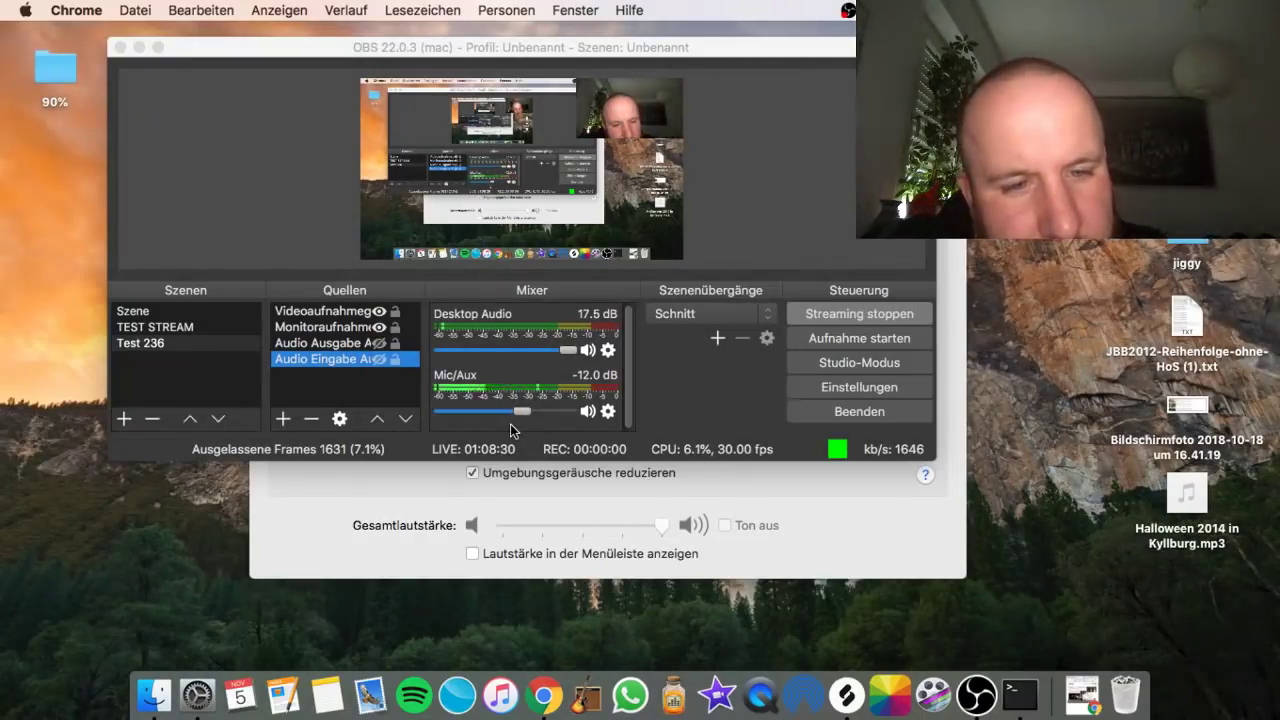
left_click_drag(520, 420, 527, 418)
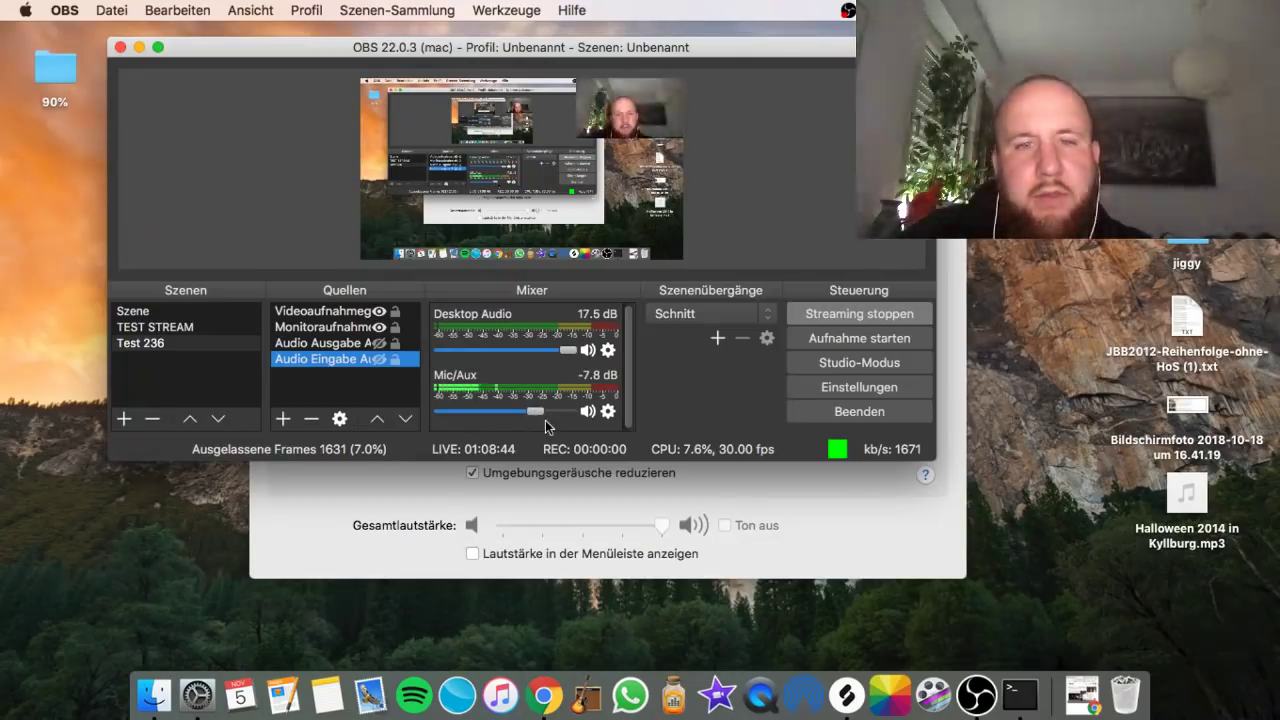
left_click_drag(536, 412, 533, 412)
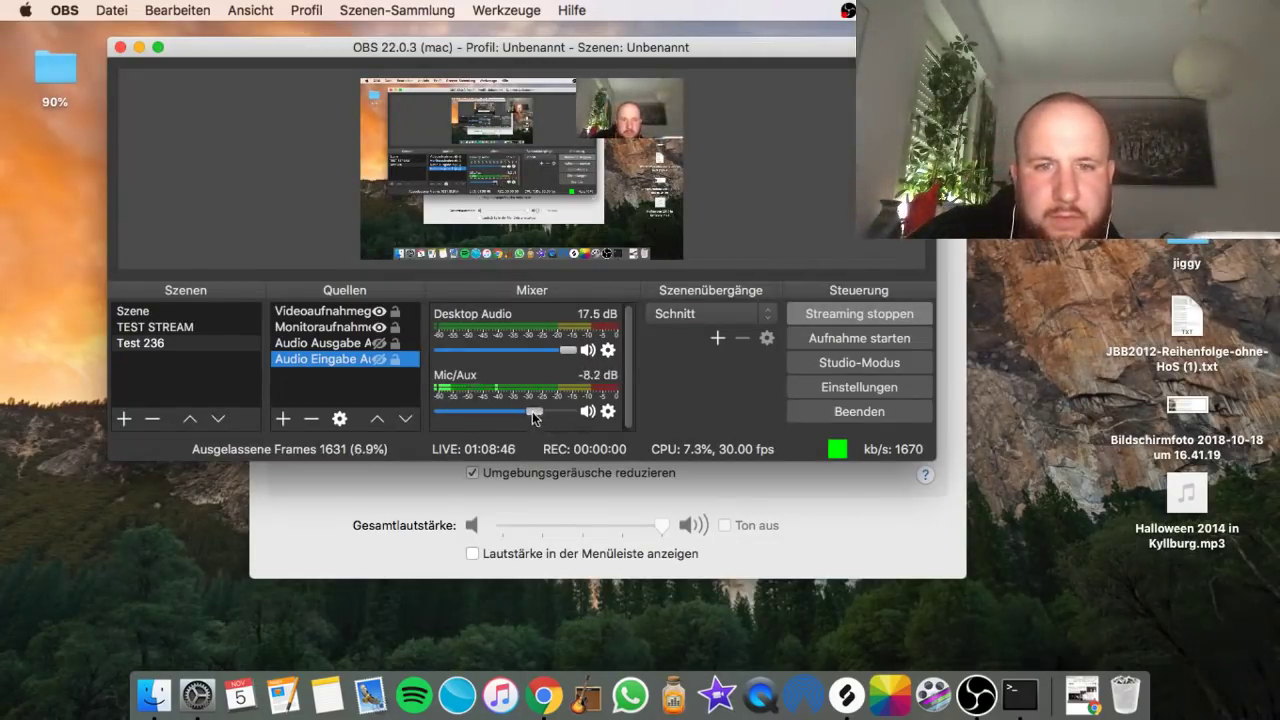